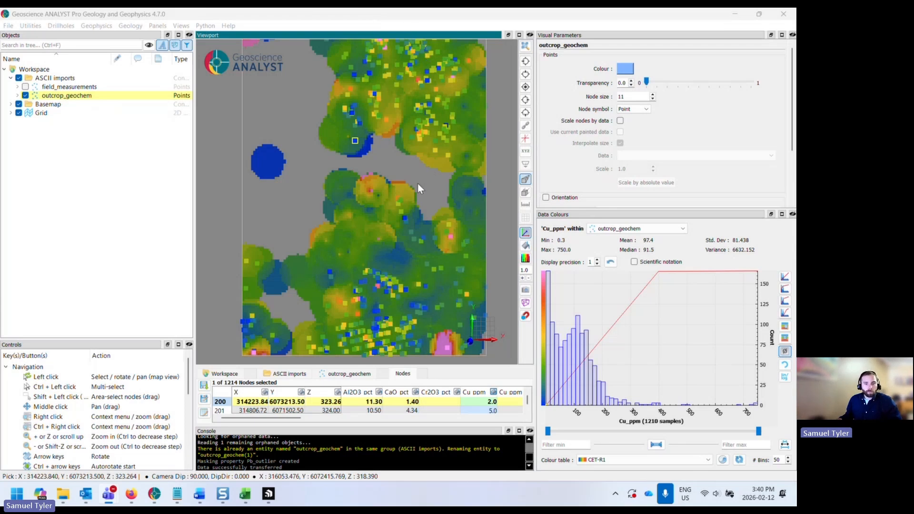
- Select the interpolated grid and hide the outcrop_geochem points layer
left_click(444, 366)
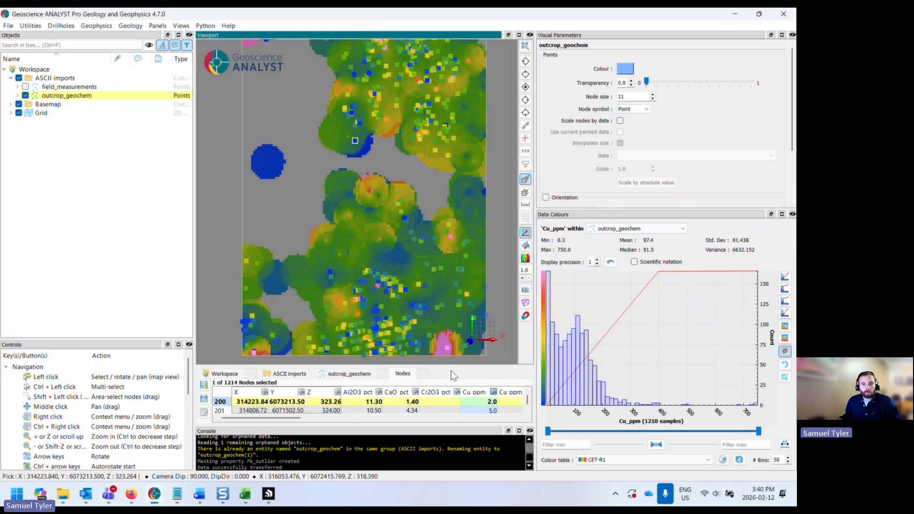
scroll(400, 276, "down", 1)
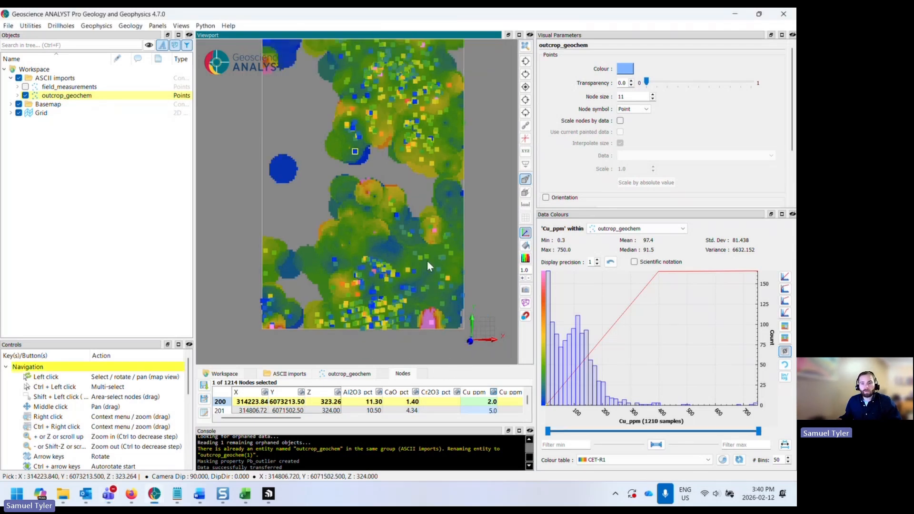
left_click(578, 195)
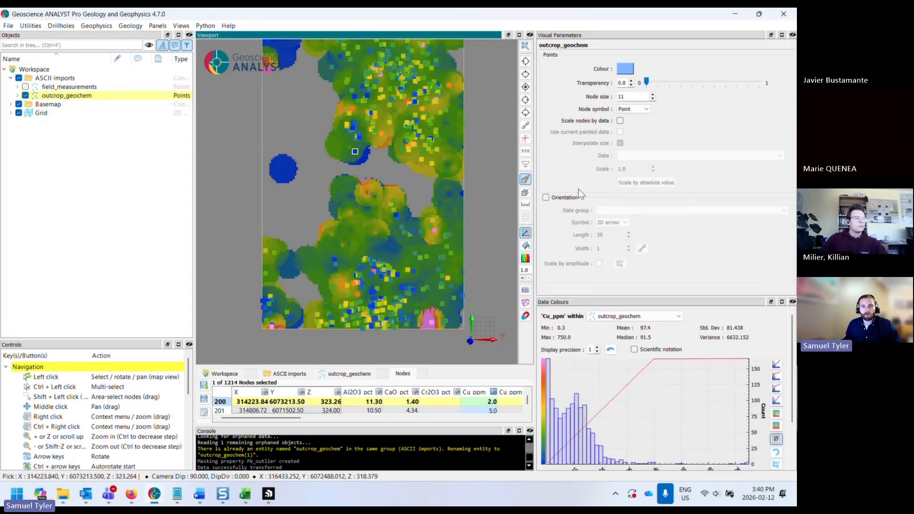
left_click(335, 149)
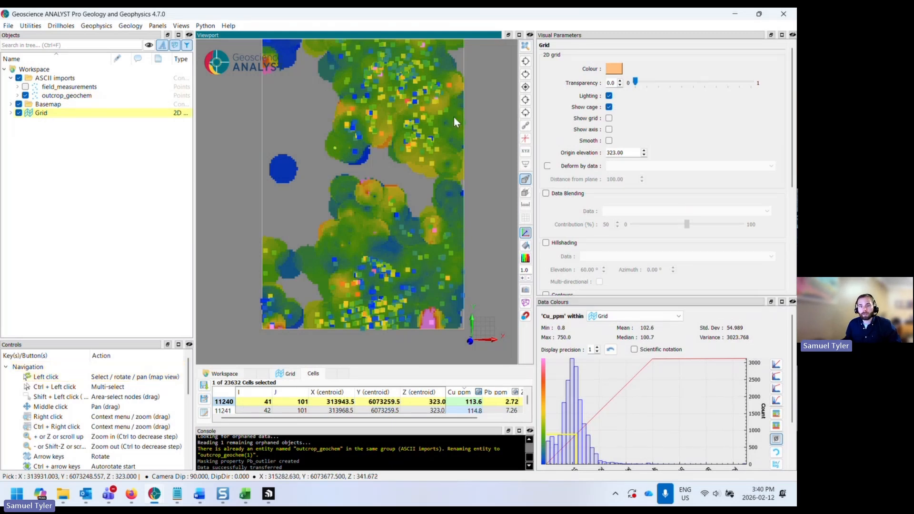
middle_click_drag(414, 133, 339, 216)
scroll(385, 150, "up", 3)
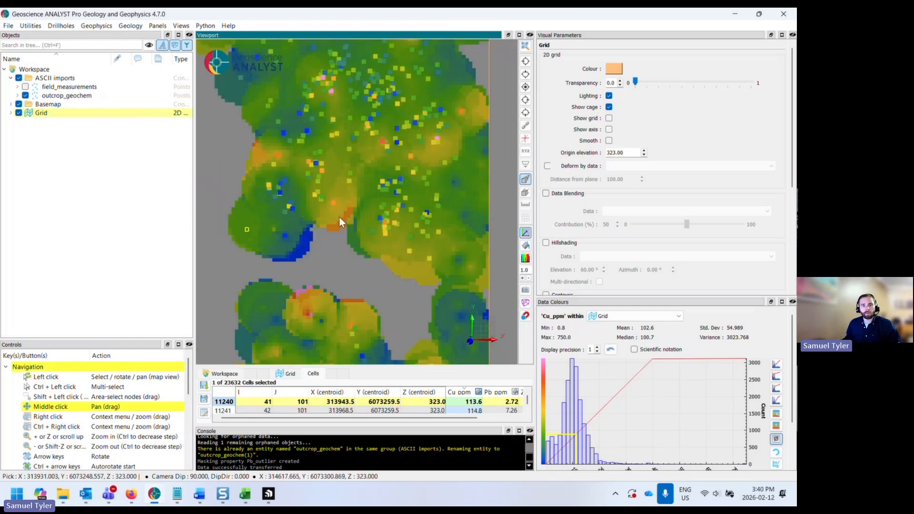
scroll(387, 193, "up", 3)
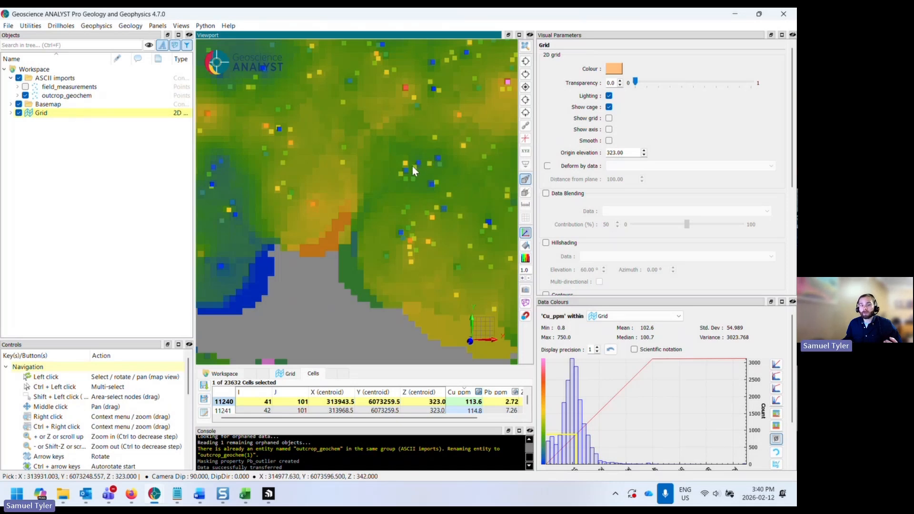
scroll(384, 187, "down", 5)
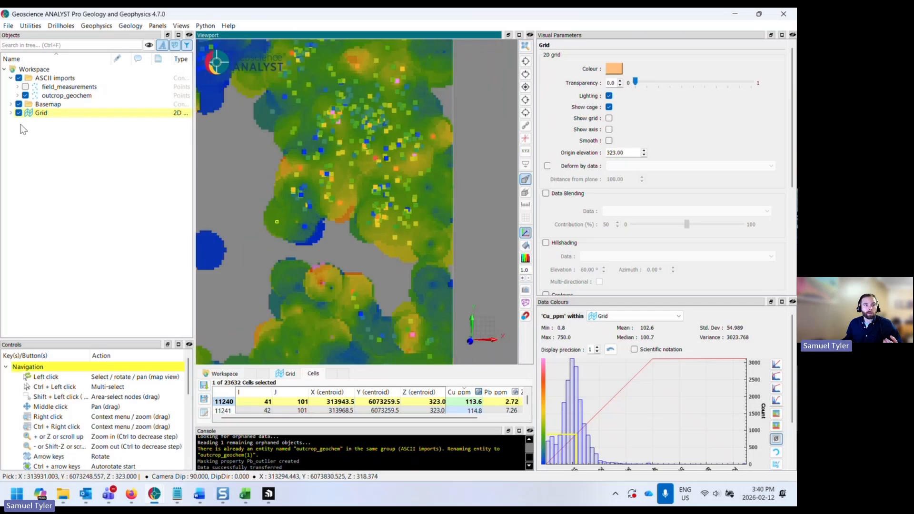
left_click(25, 95)
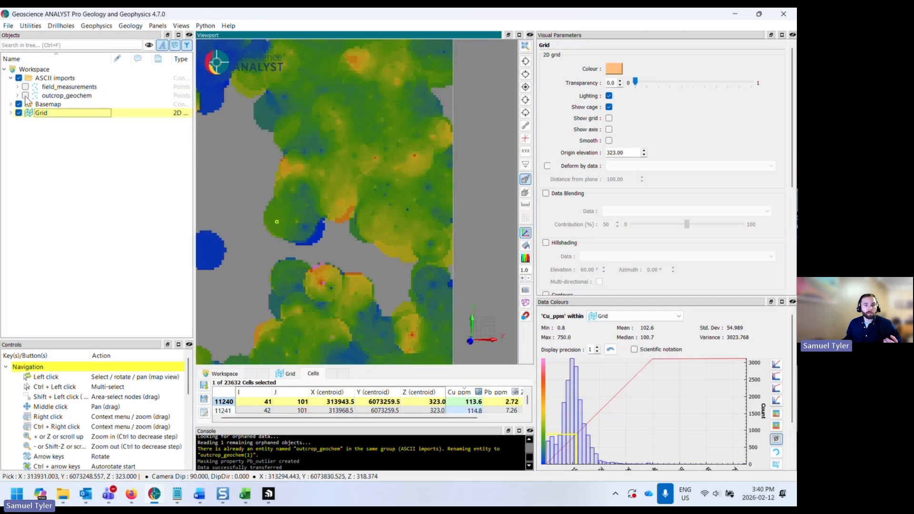
- Zoom into the grid and select individual cells to examine their interpolated Cu_ppm values
scroll(396, 184, "up", 4)
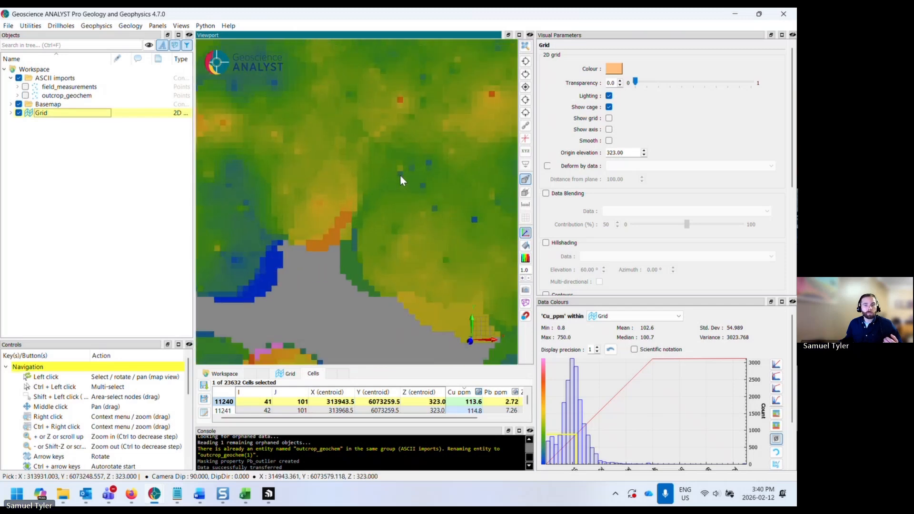
left_click(400, 175)
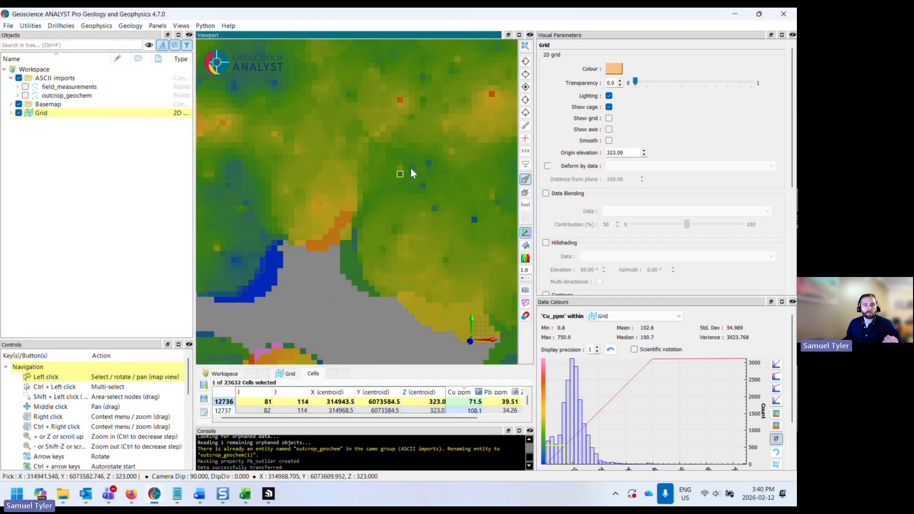
left_click(428, 162)
left_click(422, 185)
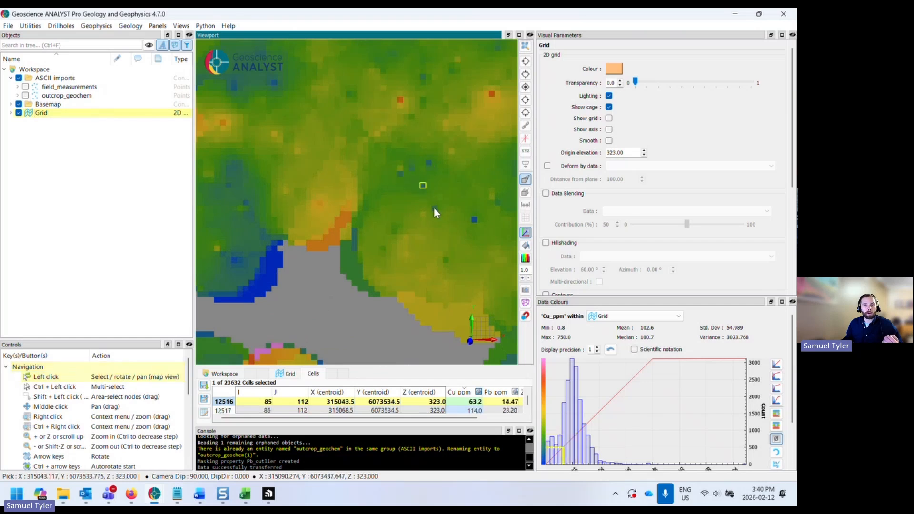
left_click(433, 209)
left_click(476, 218)
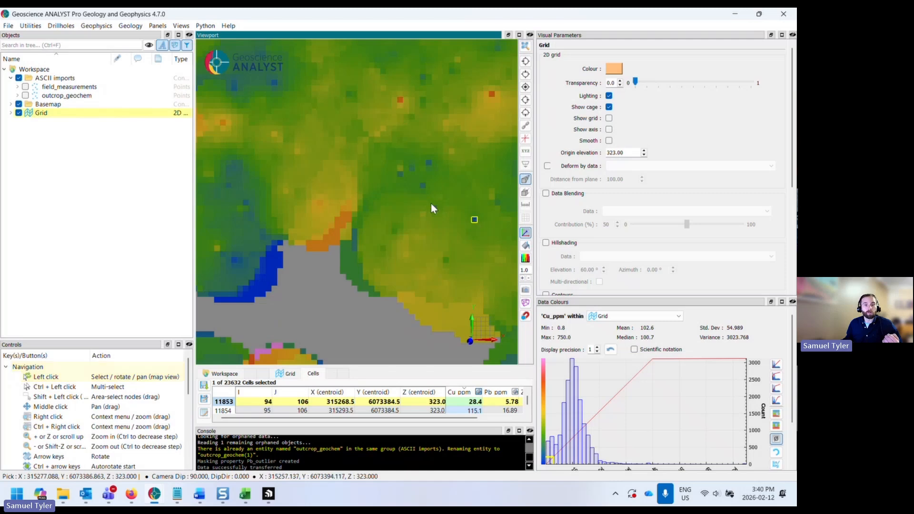
scroll(430, 202, "down", 2)
scroll(401, 194, "up", 2)
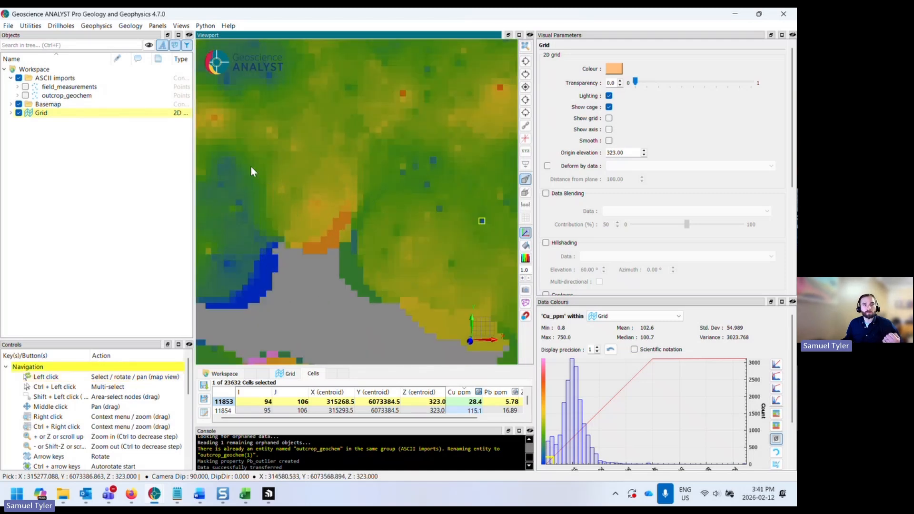
scroll(363, 183, "down", 4)
middle_click_drag(359, 187, 373, 231)
scroll(343, 215, "up", 1)
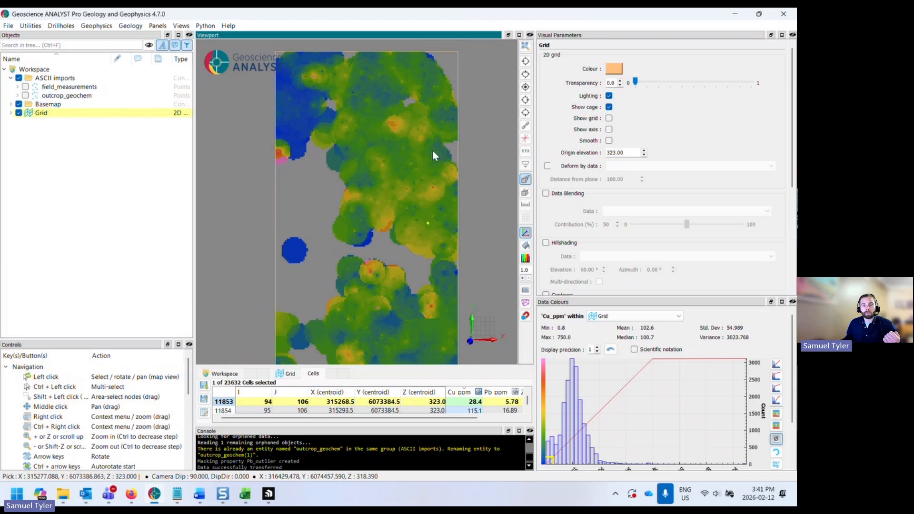
scroll(563, 164, "down", 1)
- Deform the grid by Cu_ppm with a distance from plane of 170, then switch deformation off
left_click(547, 141)
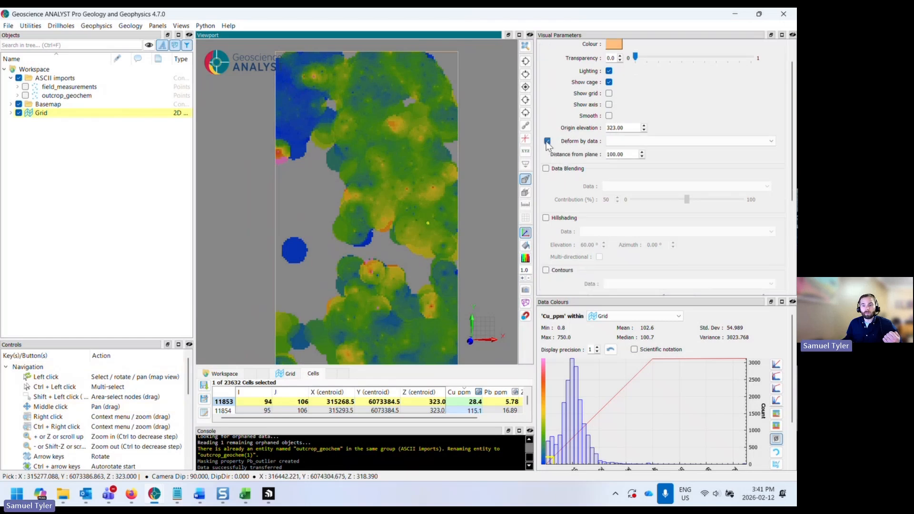
left_click(648, 140)
left_click(646, 159)
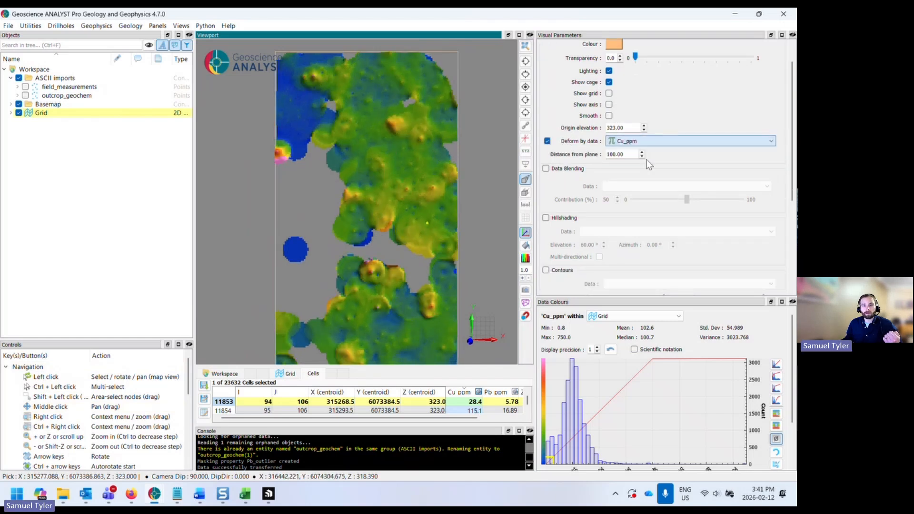
scroll(409, 178, "up", 2)
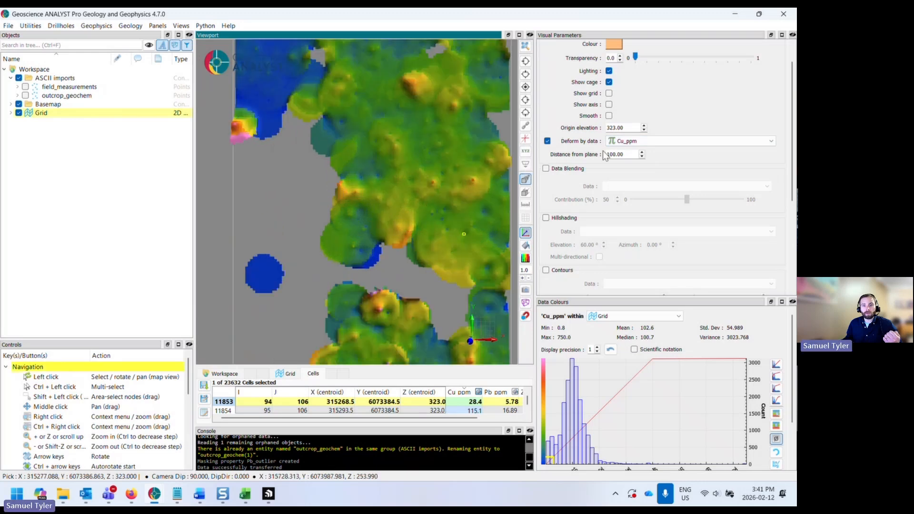
left_click(641, 152)
left_click(642, 153)
left_click(642, 152)
left_click(642, 152)
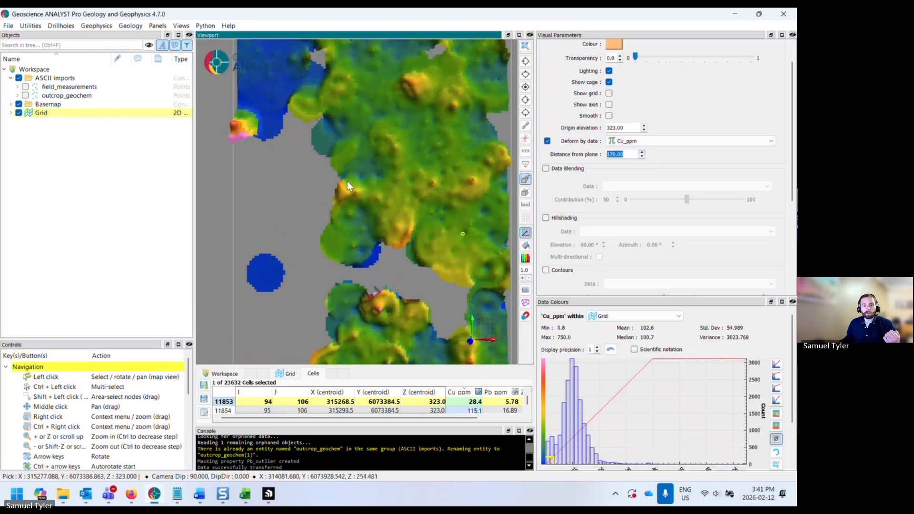
scroll(349, 181, "down", 3)
left_click_drag(379, 210, 373, 187)
left_click(547, 141)
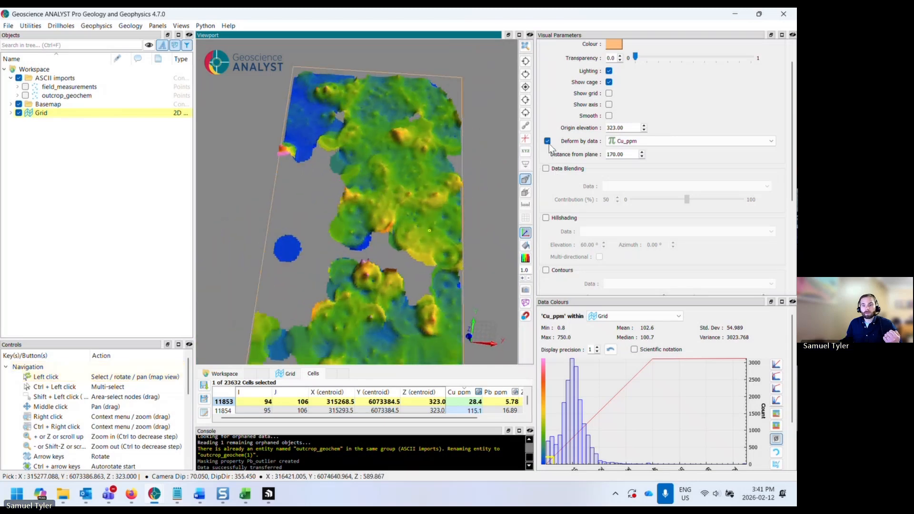
- Enable data blending on the grid with Pb_ppm at 100% contribution
left_click(546, 168)
left_click(630, 187)
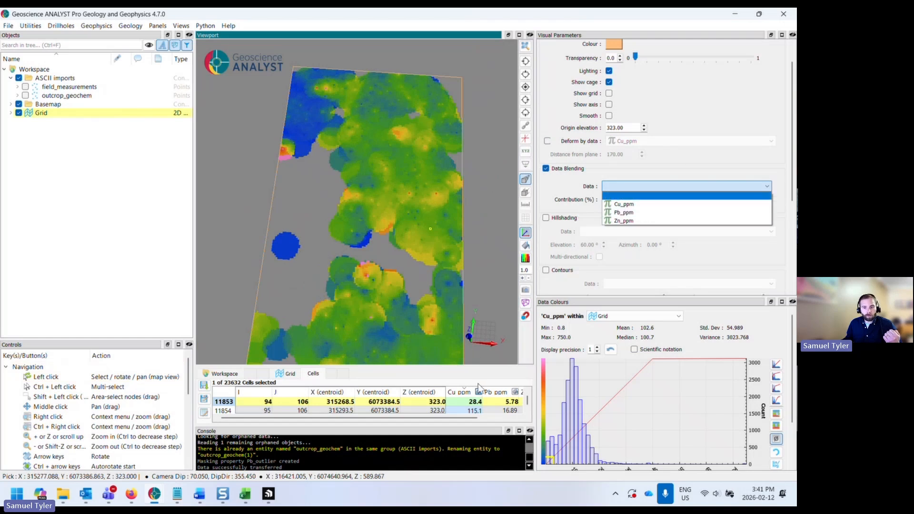
left_click(640, 212)
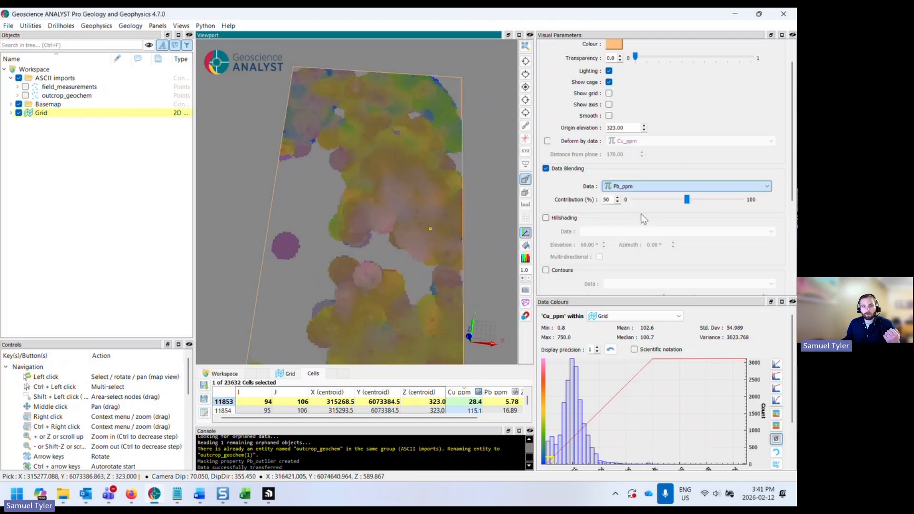
left_click_drag(686, 199, 744, 199)
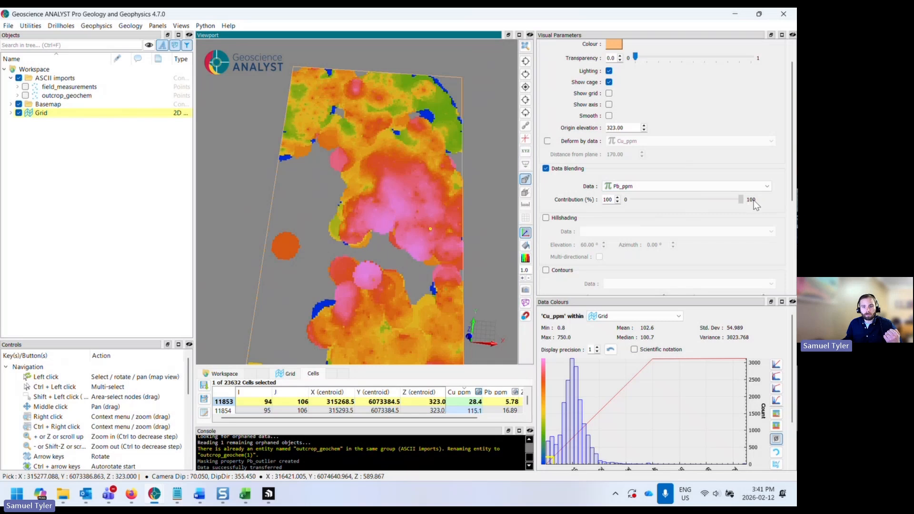
- Select the grid's Pb_ppm data and set its linear colour mapping maximum to 75
left_click(11, 113)
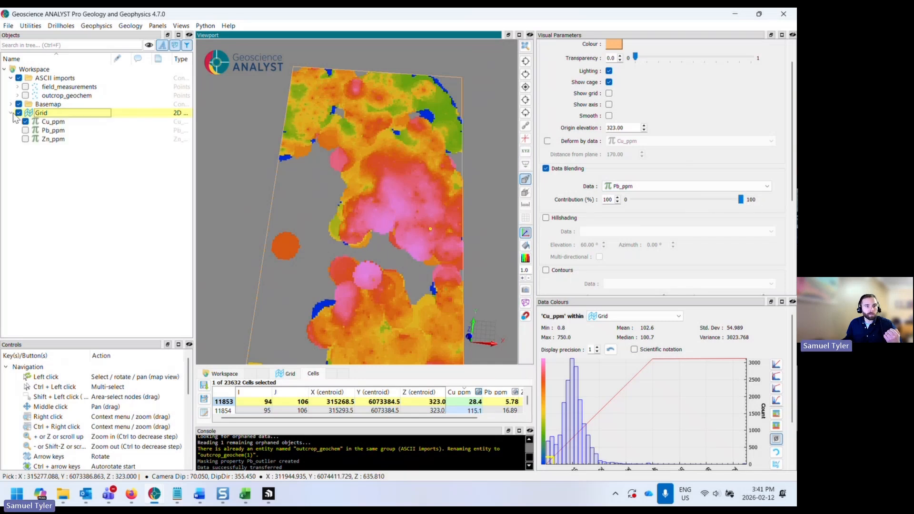
left_click(34, 131)
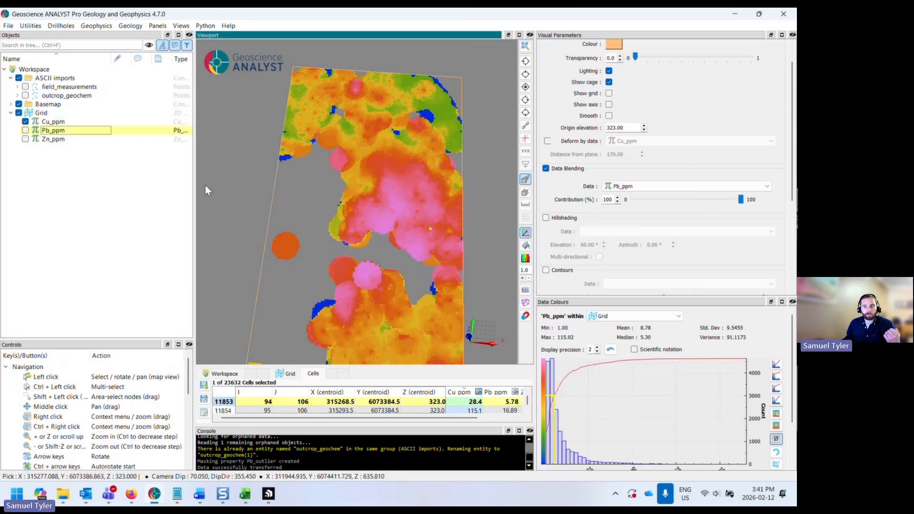
left_click(776, 365)
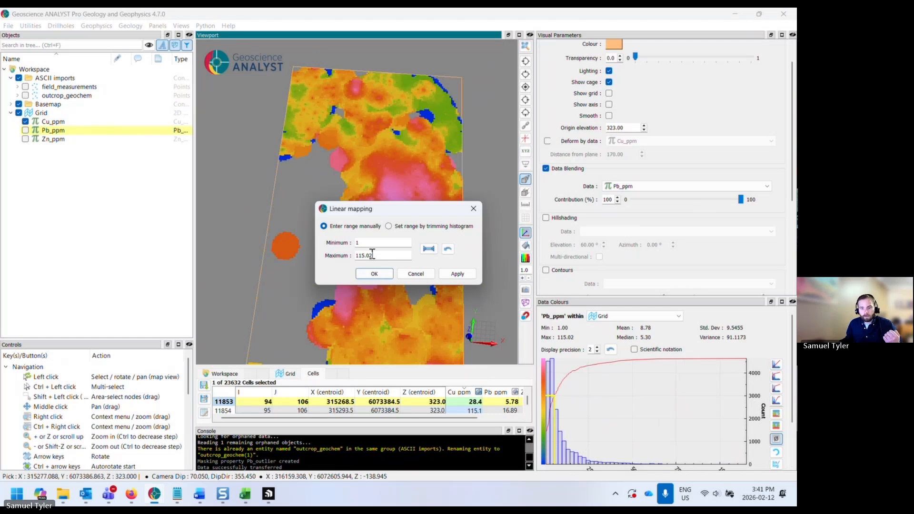
left_click_drag(372, 255, 327, 253)
type("75")
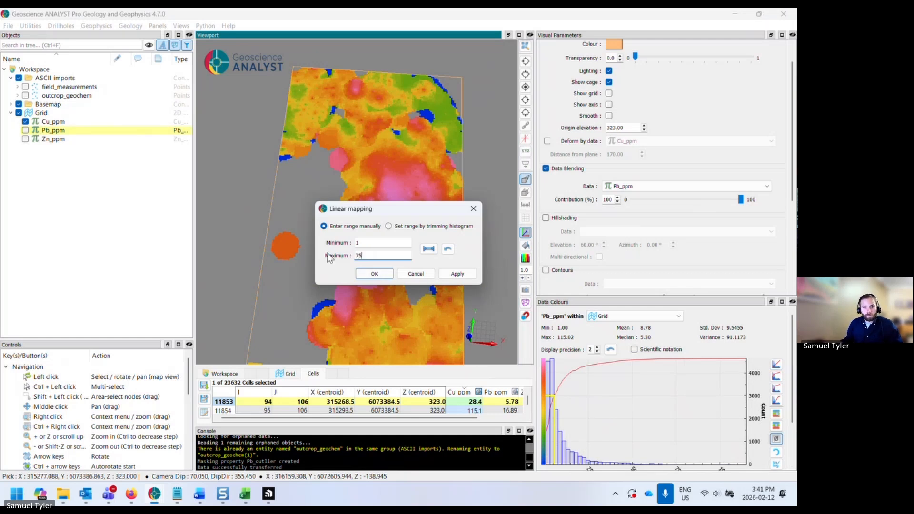
left_click(374, 274)
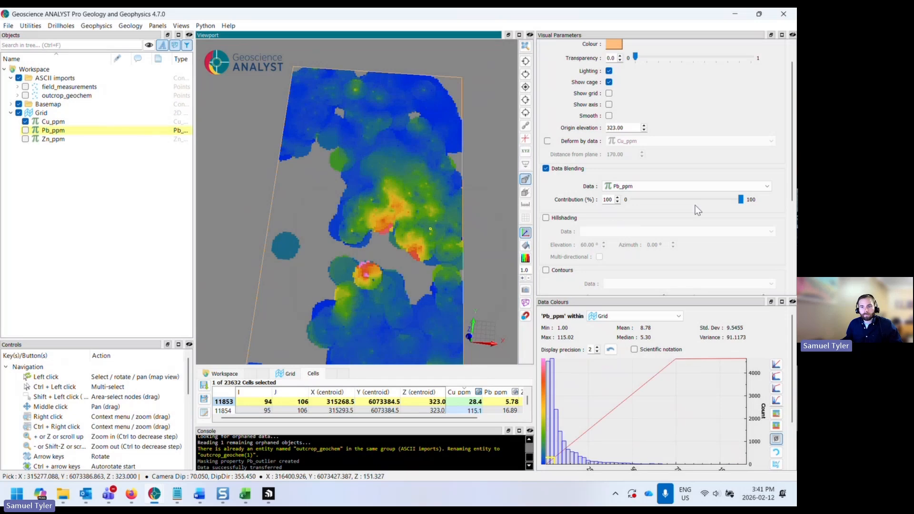
- Set the blending contribution to 0 and turn data blending off
left_click_drag(740, 200, 630, 202)
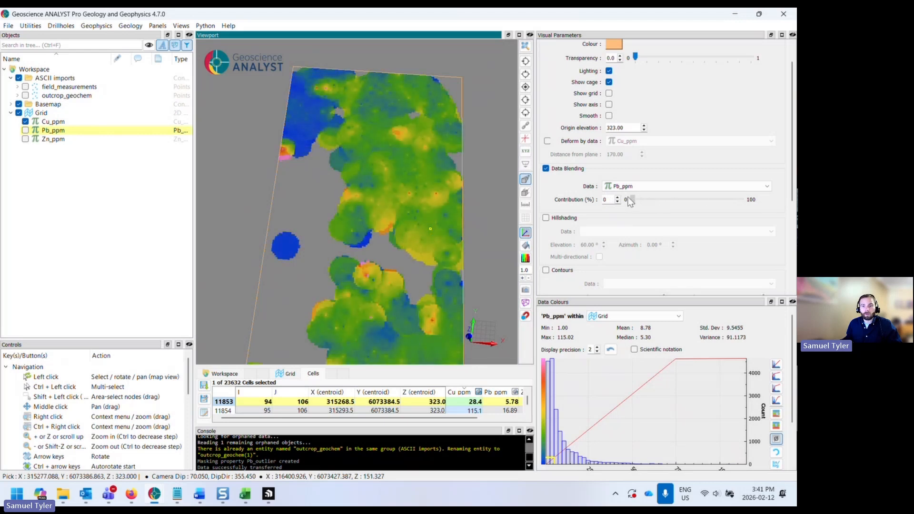
left_click(545, 169)
scroll(553, 188, "down", 2)
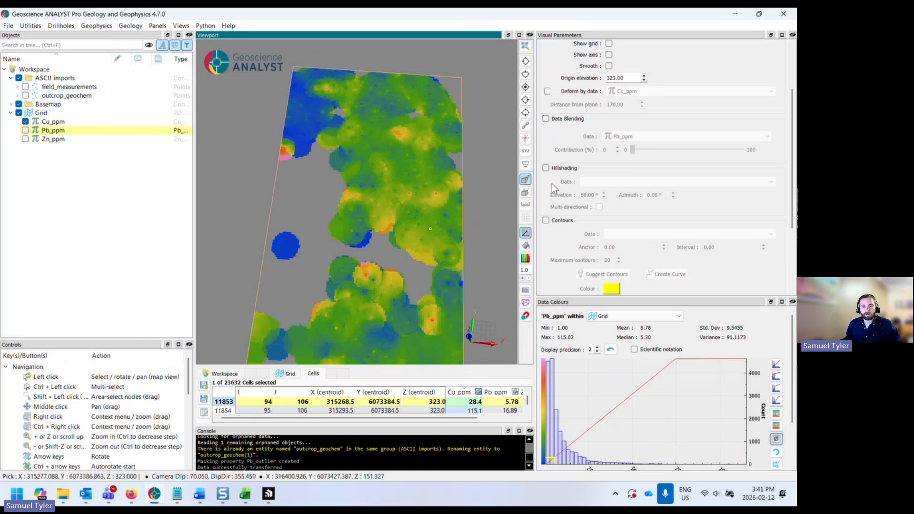
scroll(552, 184, "down", 1)
- Enable contours on the grid using the Cu_ppm data
left_click_drag(415, 202, 392, 202)
middle_click_drag(392, 202, 390, 170)
left_click(545, 196)
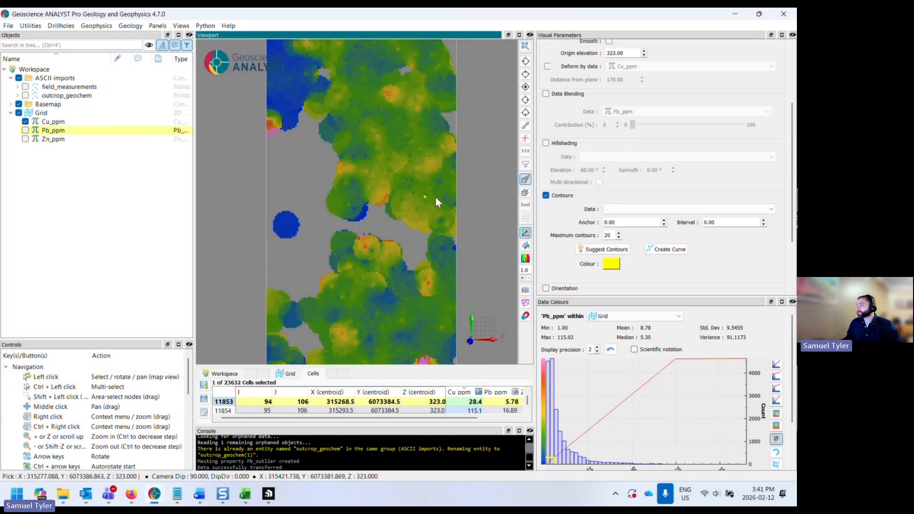
middle_click_drag(416, 231, 412, 216)
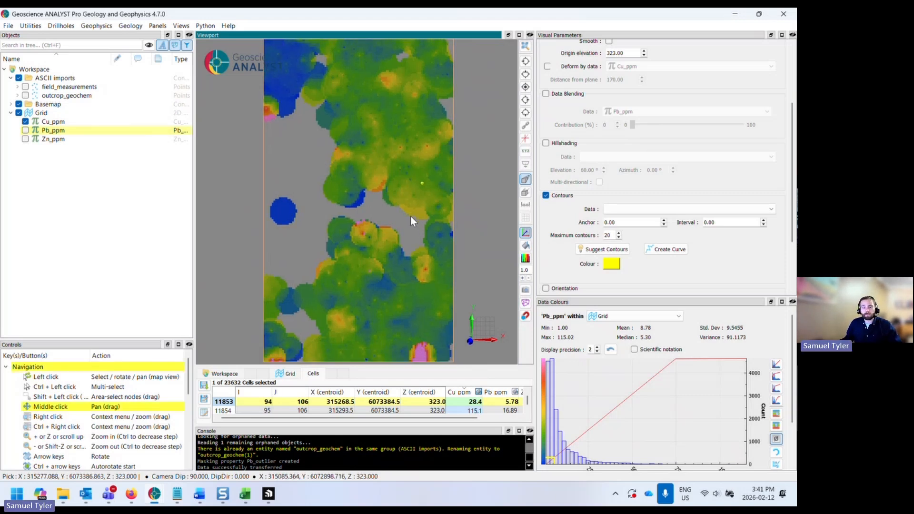
left_click(654, 211)
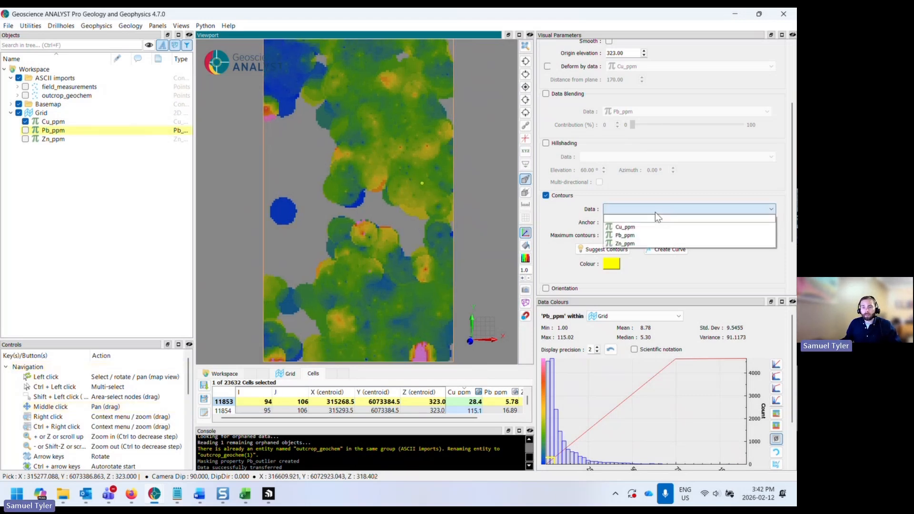
left_click(656, 228)
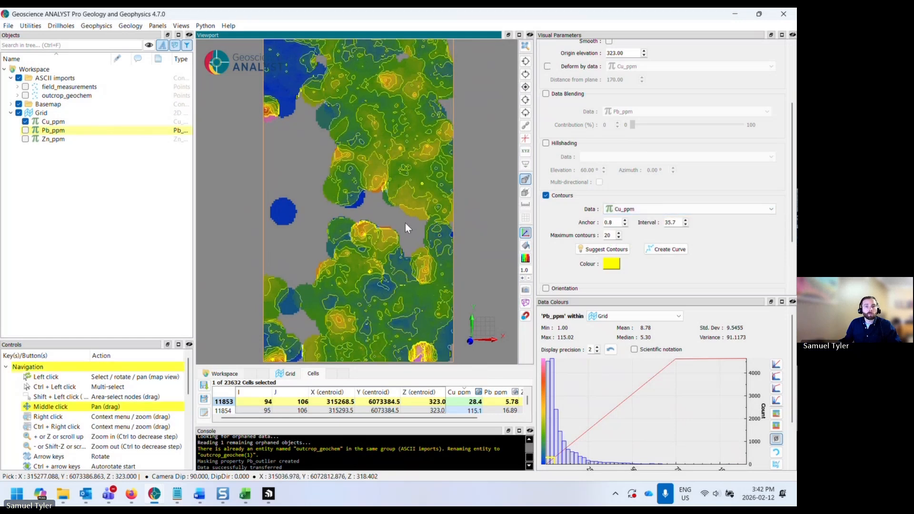
- Set the grid's contour colour to black
middle_click_drag(404, 223, 396, 229)
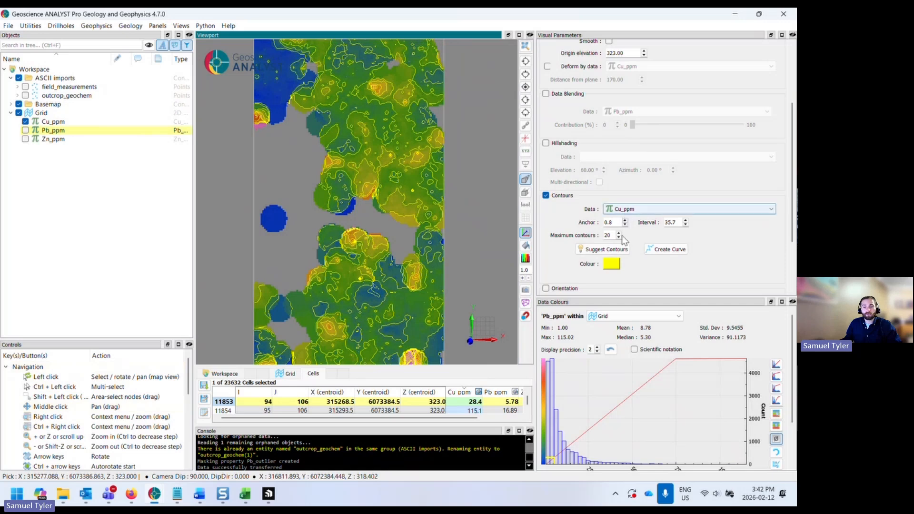
left_click(612, 264)
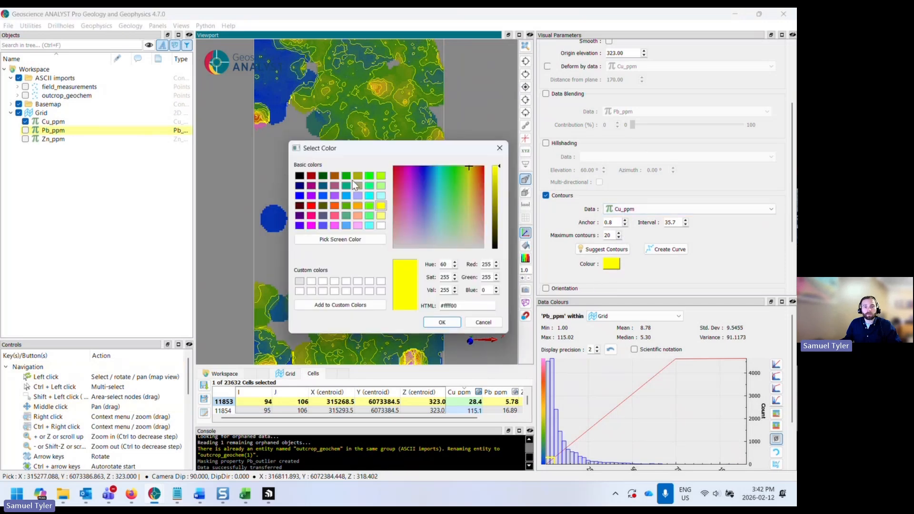
left_click(298, 176)
left_click(441, 322)
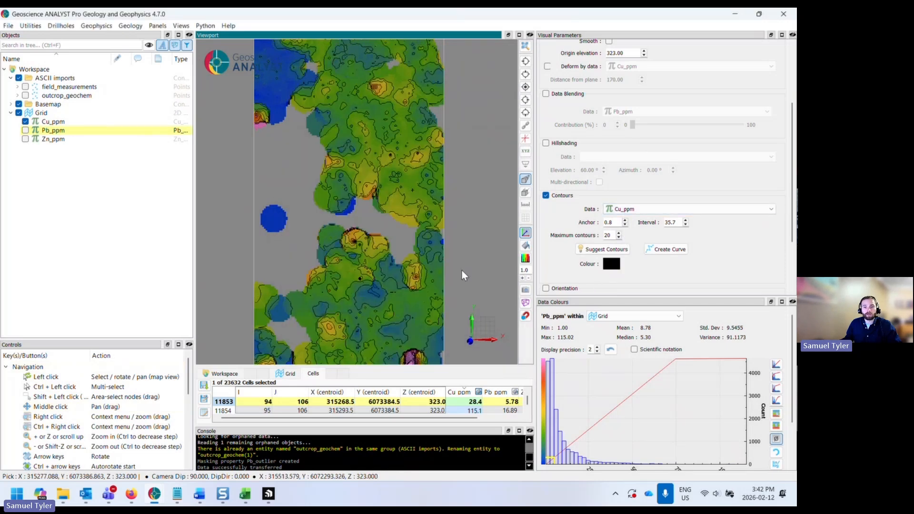
- Create a curve object from the Cu_ppm contours and hide the grid so only the contour curves show
left_click(670, 249)
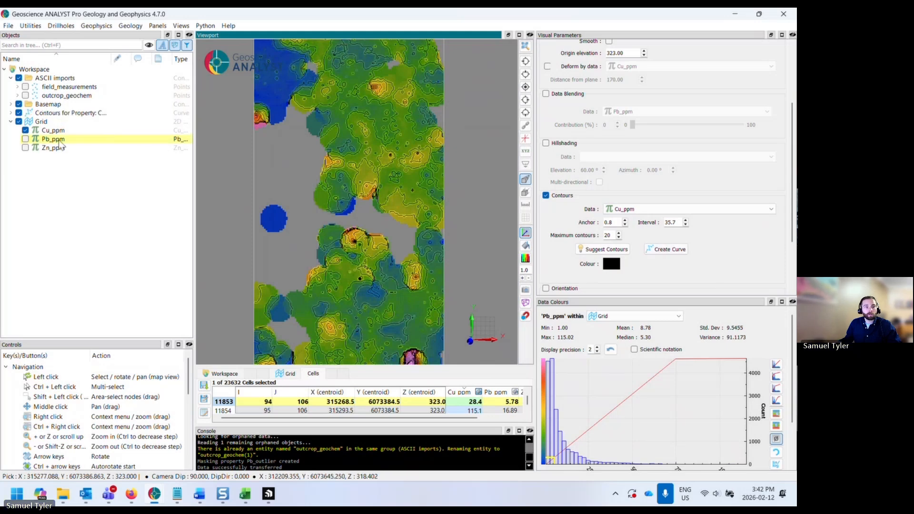
left_click(41, 115)
left_click(18, 121)
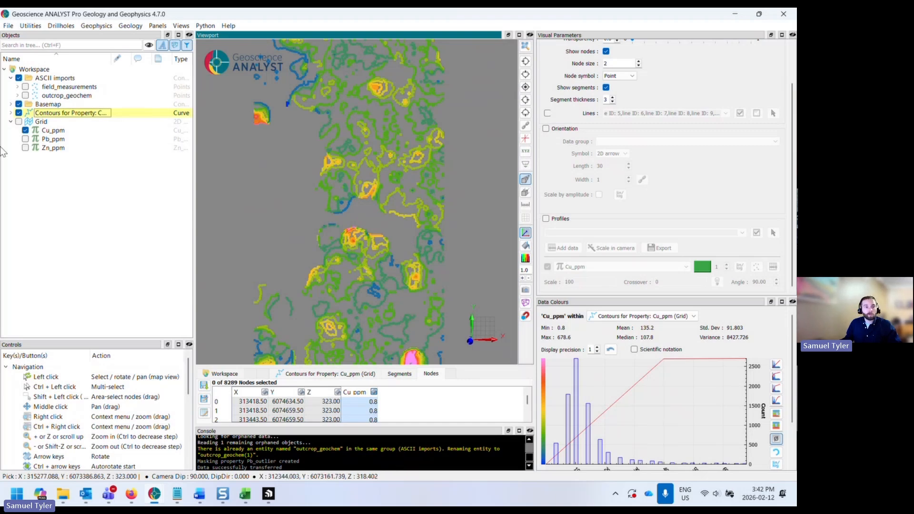
right_click(103, 112)
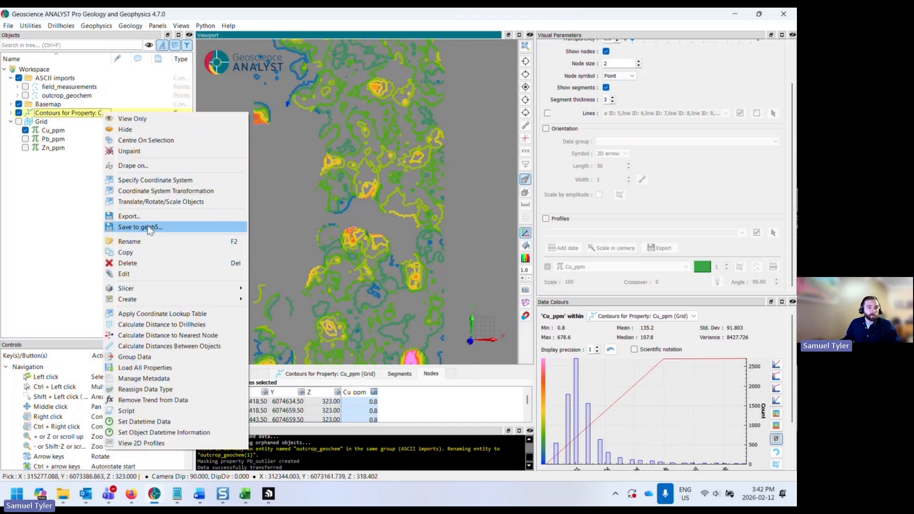
left_click(129, 216)
left_click(132, 204)
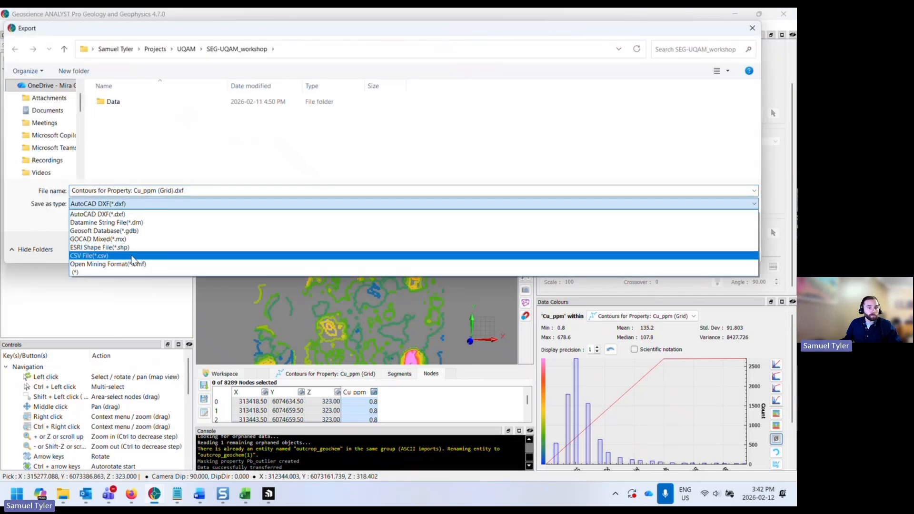
left_click(93, 30)
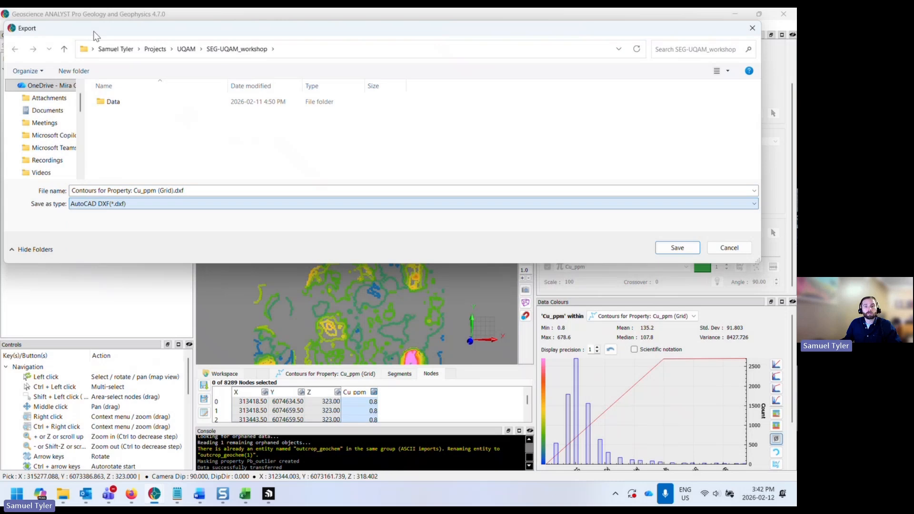
left_click(729, 247)
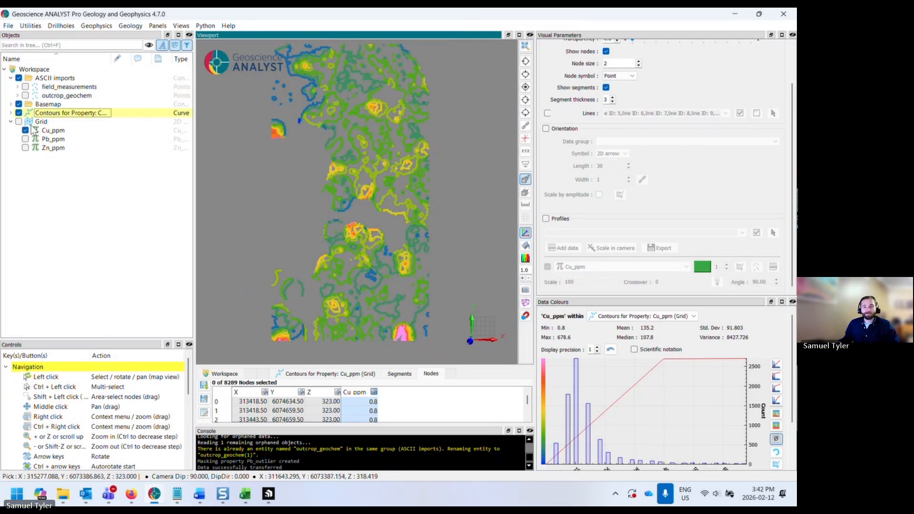
- Delete the contour curve object from the workspace
right_click(45, 115)
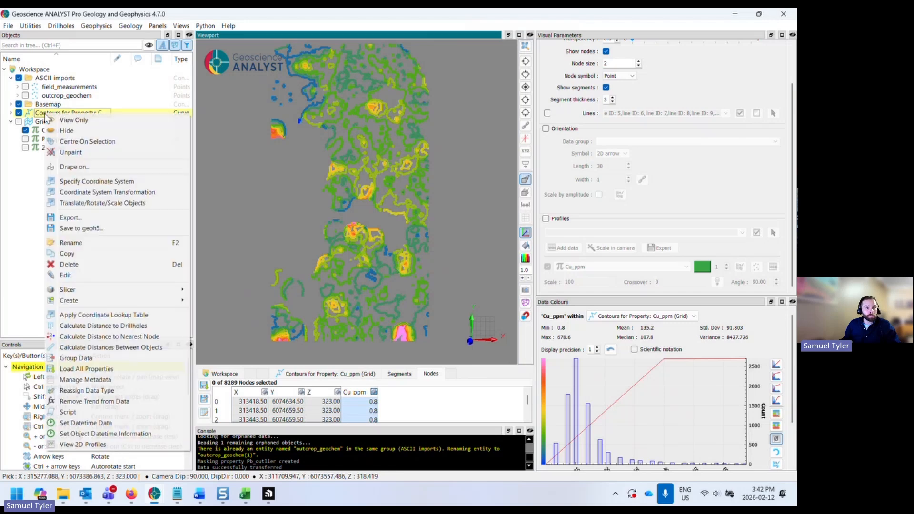
left_click(75, 265)
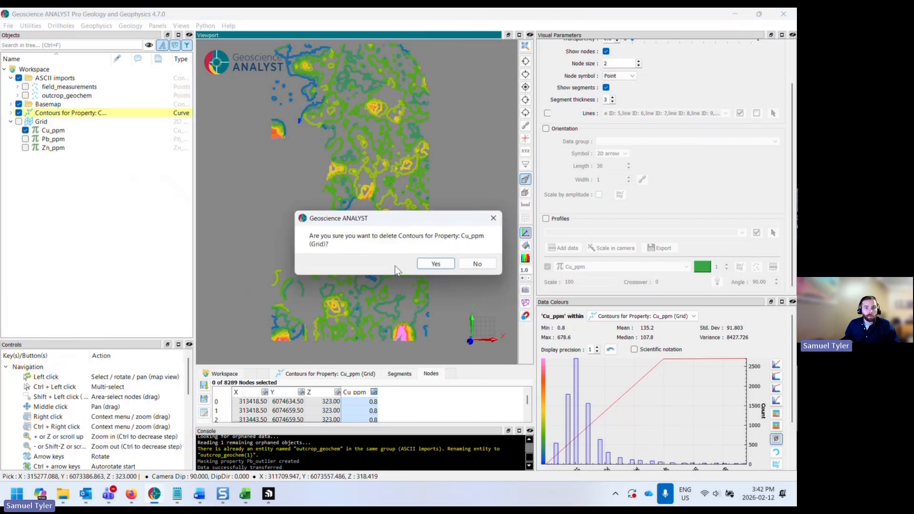
left_click(435, 264)
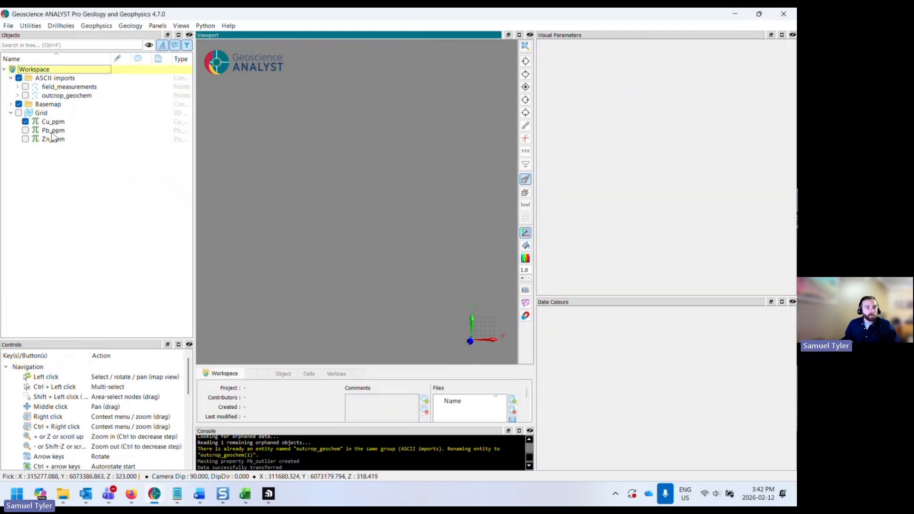
- Collapse the Grid entry in the object tree, leaving it hidden
left_click(19, 113)
left_click(19, 113)
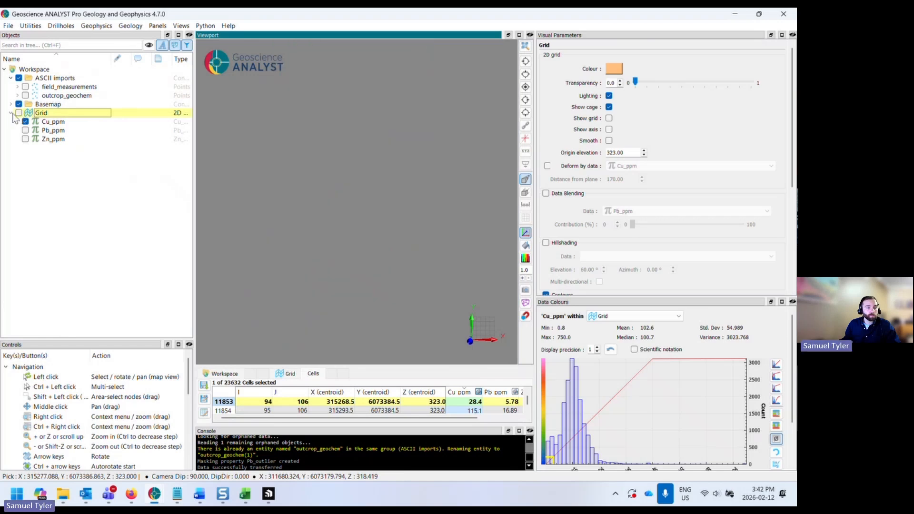
left_click(12, 113)
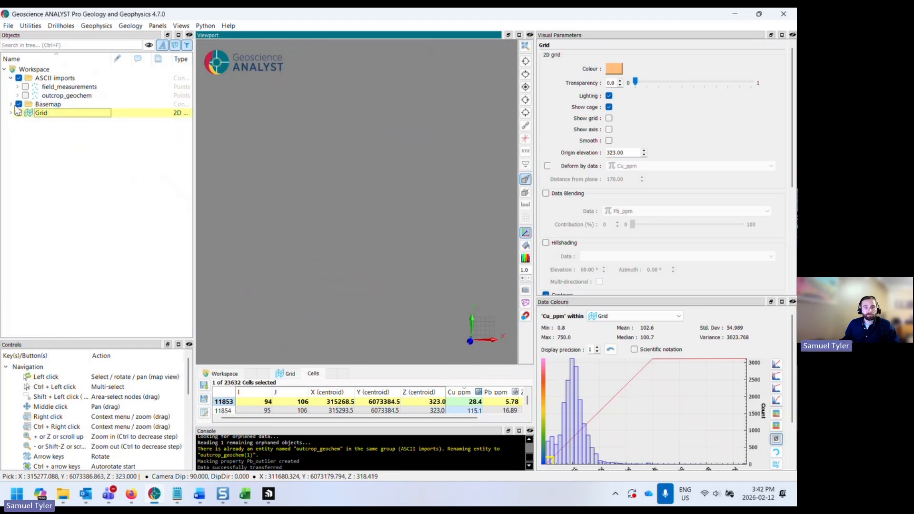
- Select the field_measurements points and make them visible
left_click(76, 88)
left_click(25, 86)
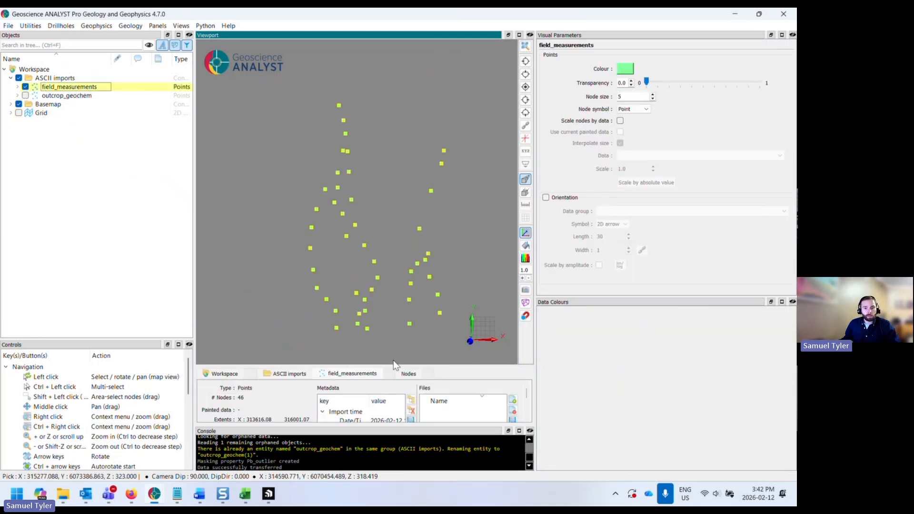
- Enlarge the viewport area and open the node table for field_measurements
left_click_drag(446, 367, 471, 341)
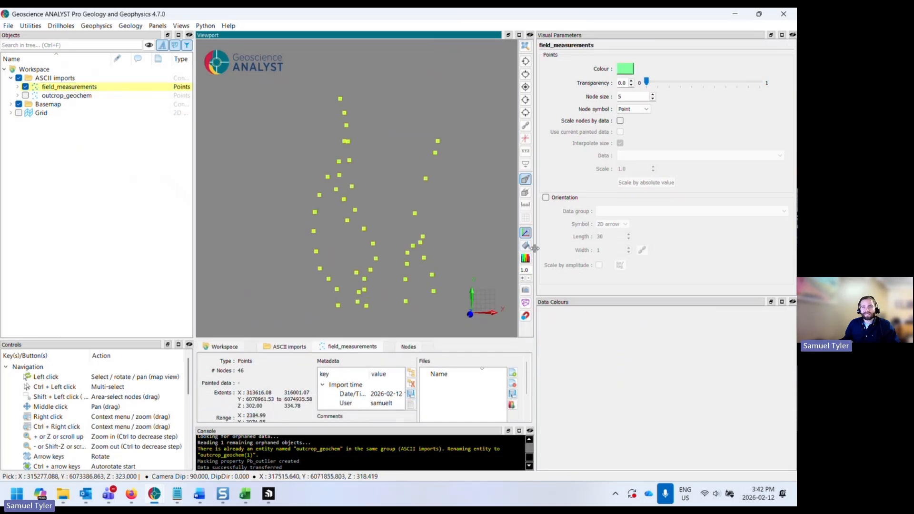
left_click_drag(535, 248, 623, 248)
left_click(409, 346)
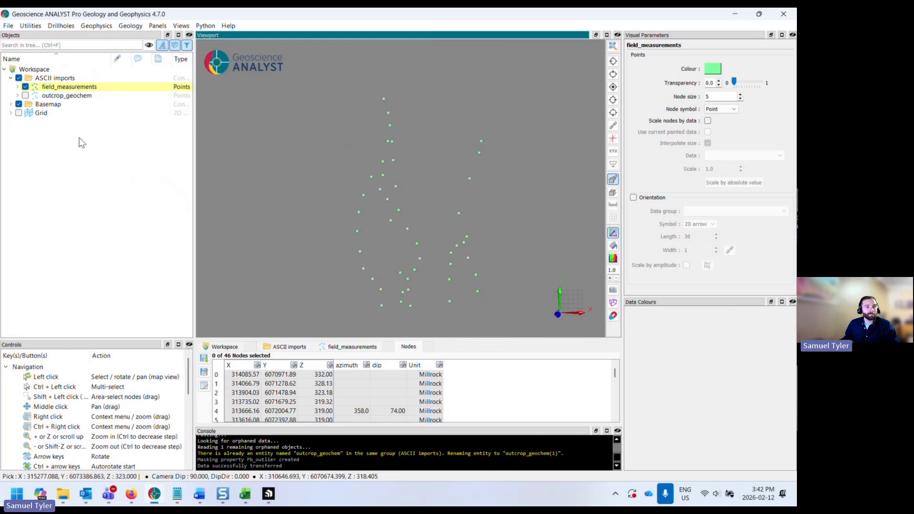
- Show the Basemap's Topography layer beneath the field measurement points
left_click(10, 103)
left_click(25, 121)
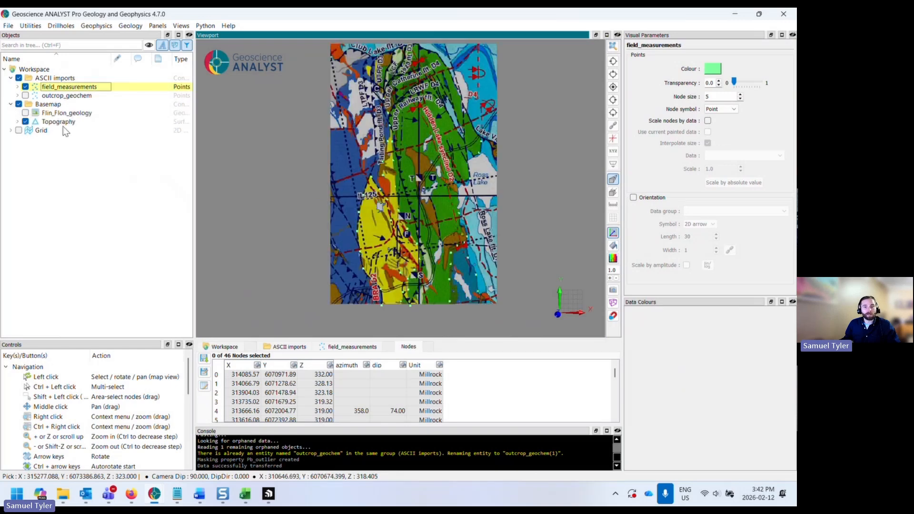
left_click_drag(427, 244, 428, 219)
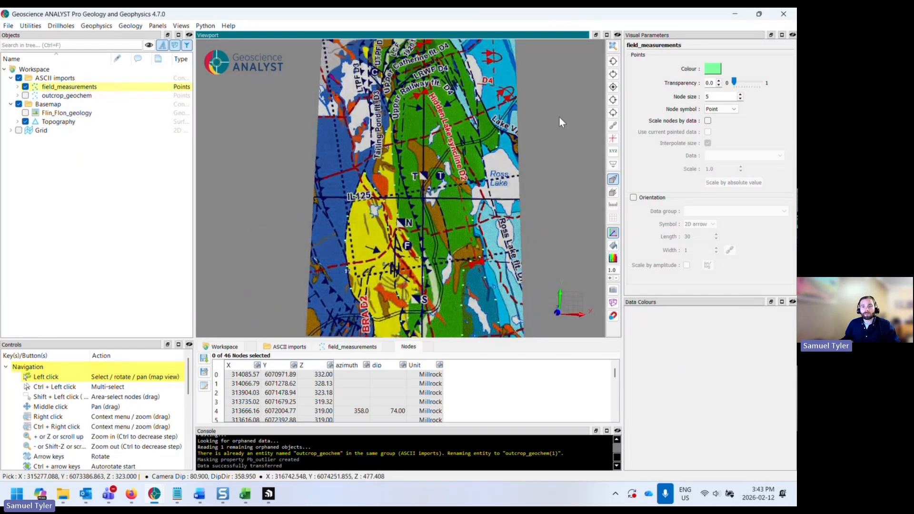
left_click(613, 87)
middle_click_drag(463, 224, 455, 228)
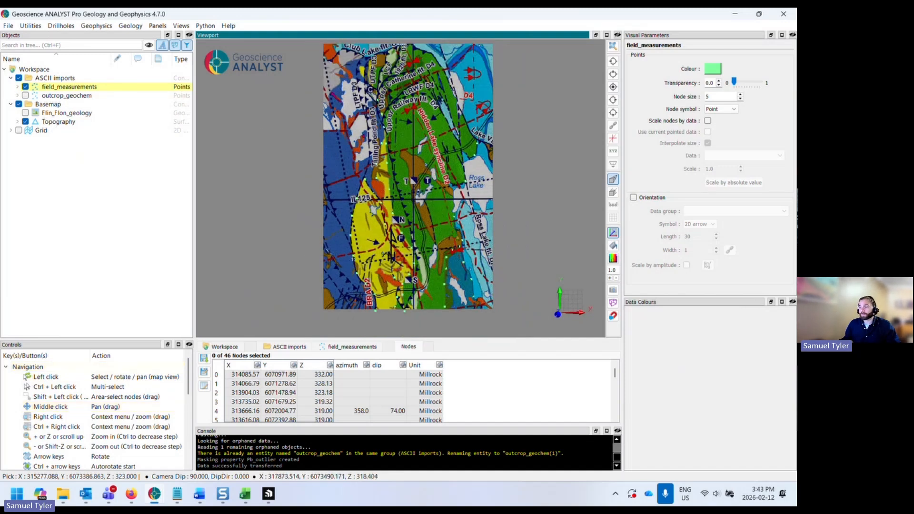
- Expand field_measurements, widen the object list, and inspect its azimuth and dip data
left_click(17, 87)
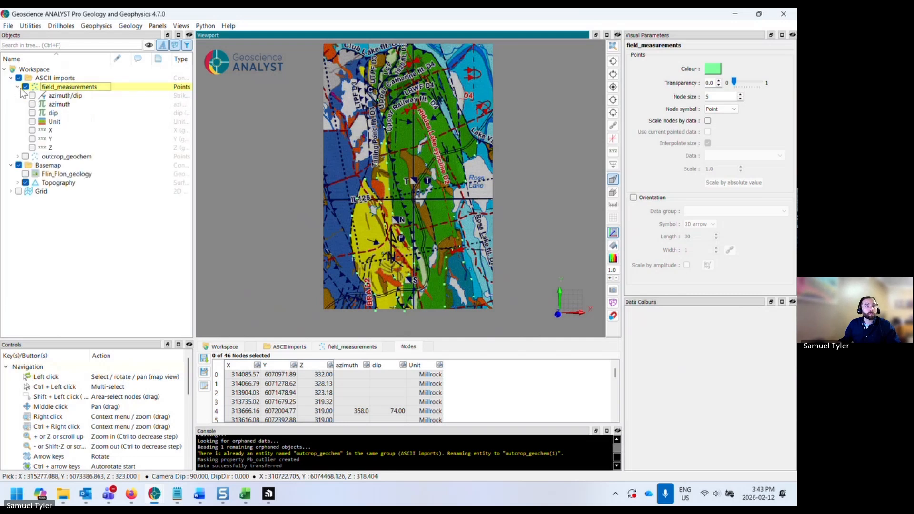
left_click_drag(194, 98, 204, 98)
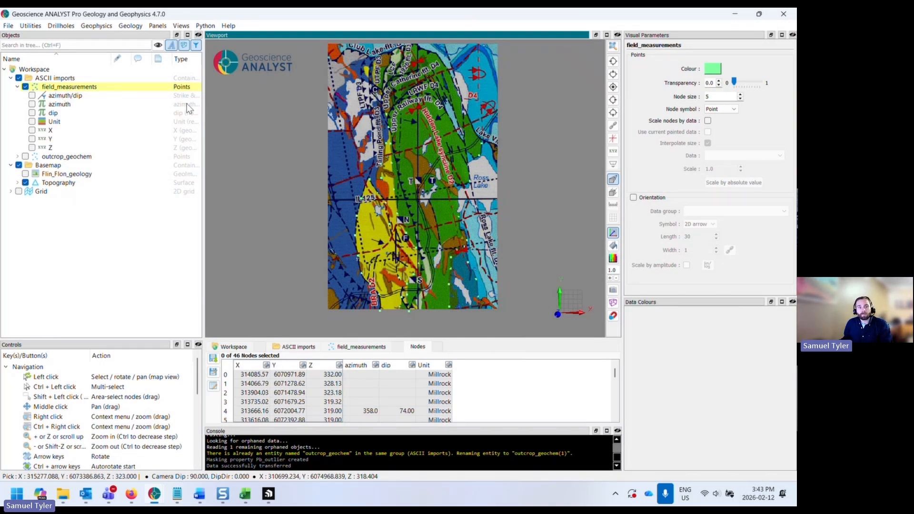
left_click_drag(204, 102, 267, 102)
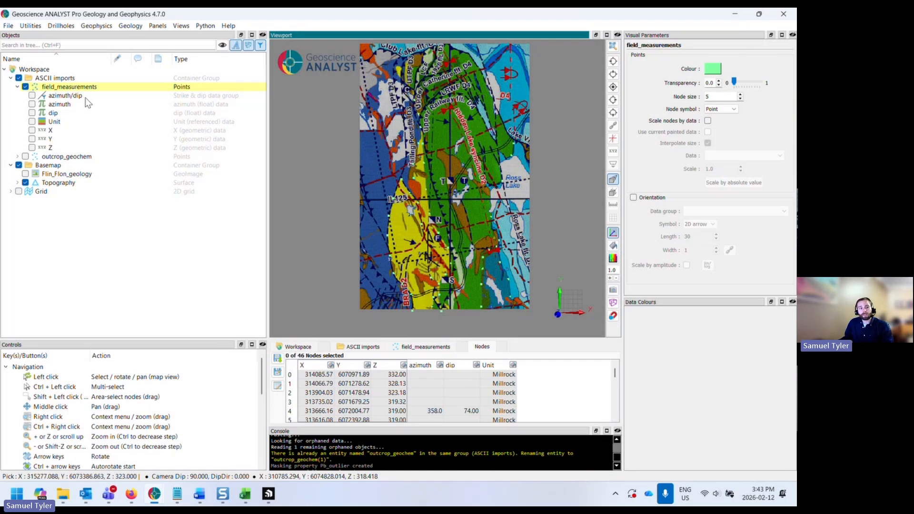
left_click(72, 105)
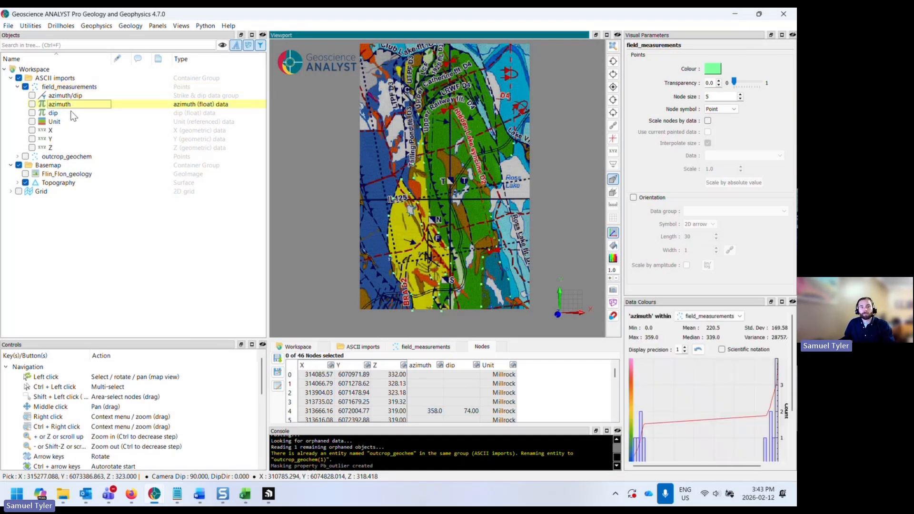
left_click(71, 112, "ctrl")
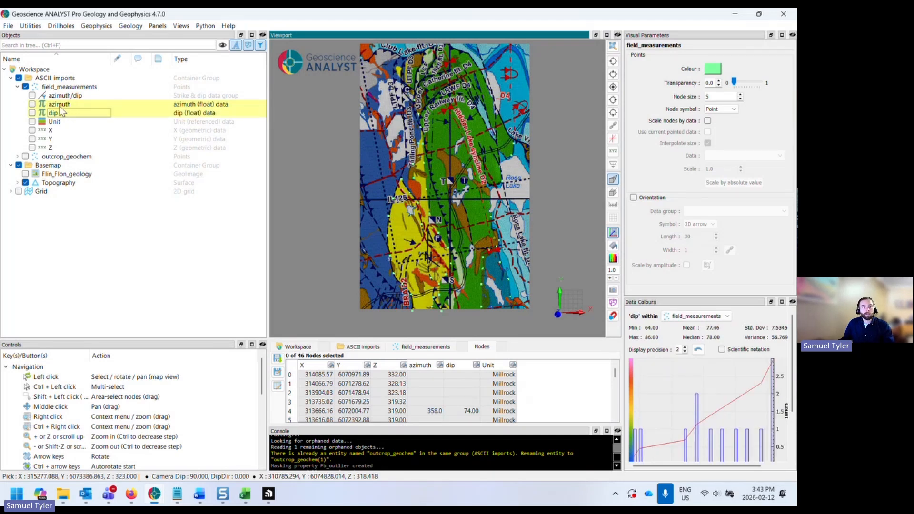
- Open Group Data for azimuth and dip and assign them as strike and dip in a Strike & dip group
right_click(64, 105)
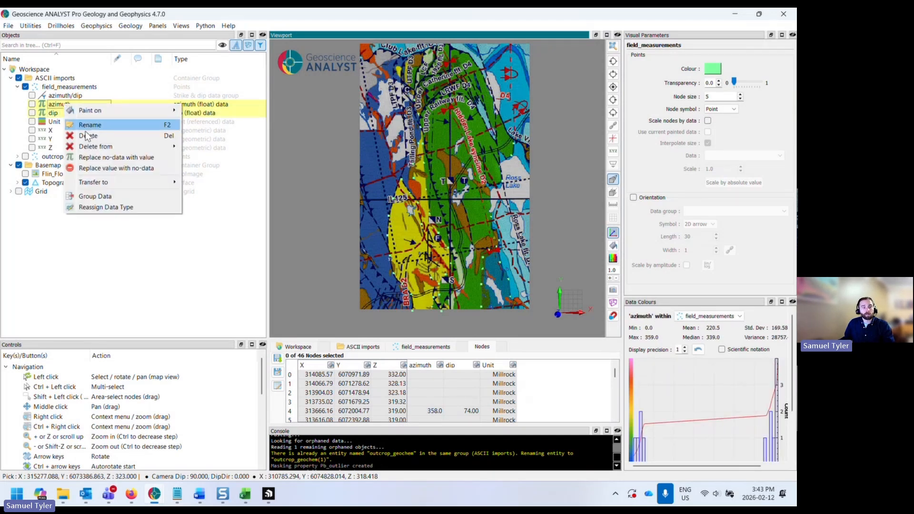
left_click(112, 197)
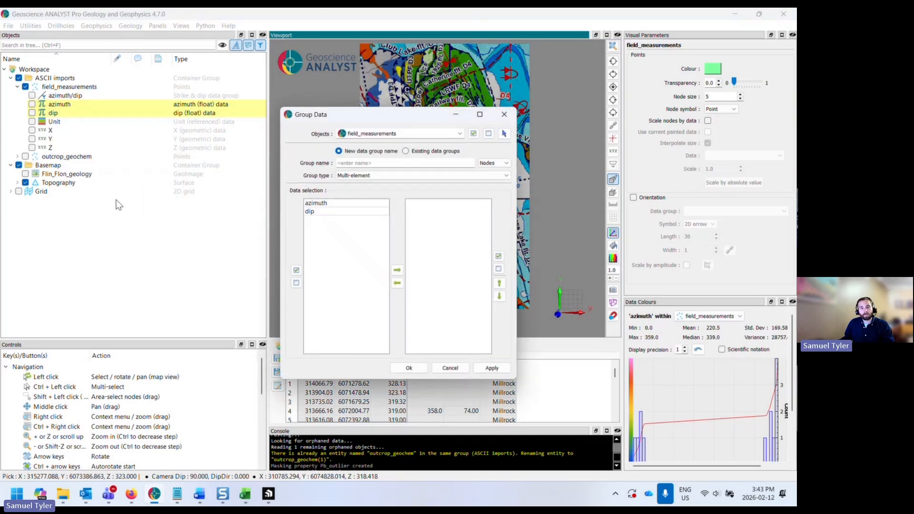
left_click_drag(320, 121, 268, 119)
left_click(312, 173)
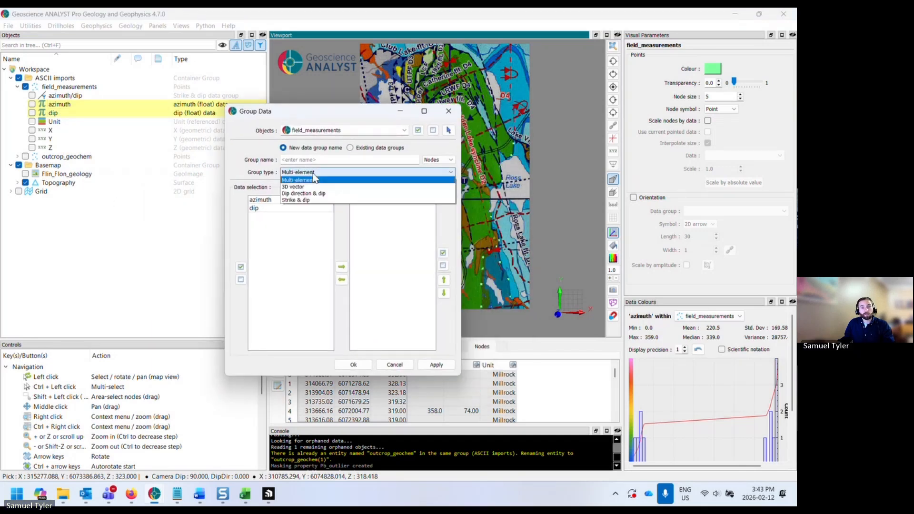
left_click(318, 200)
left_click_drag(304, 199, 305, 215)
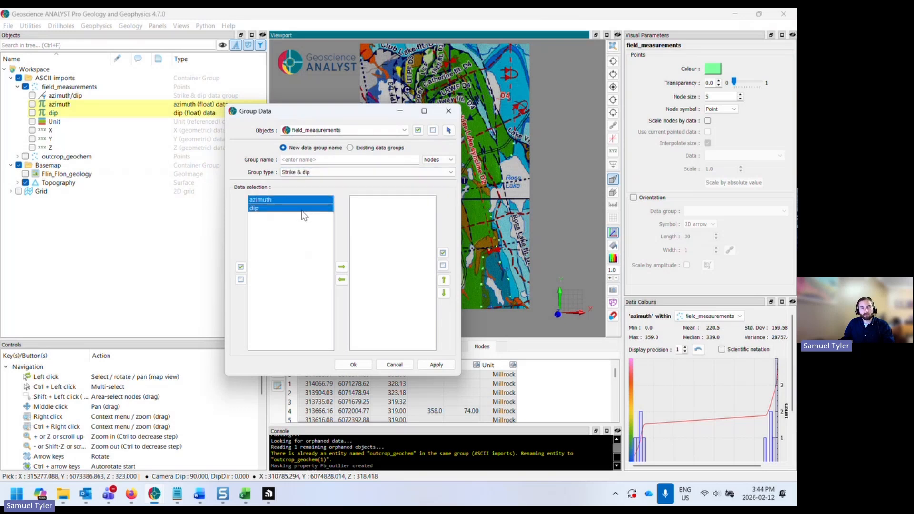
left_click(341, 266)
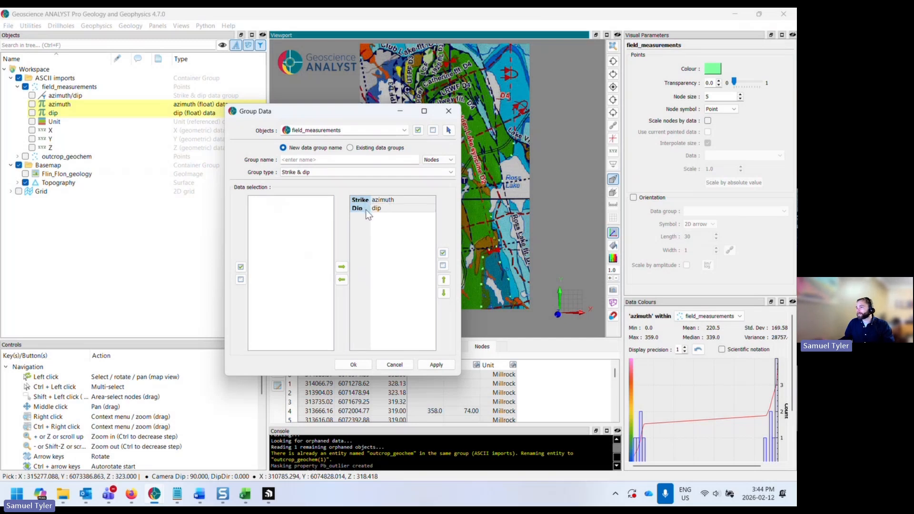
- Change the group type to 3D vector, then close the Group Data dialog
left_click(312, 173)
left_click(304, 184)
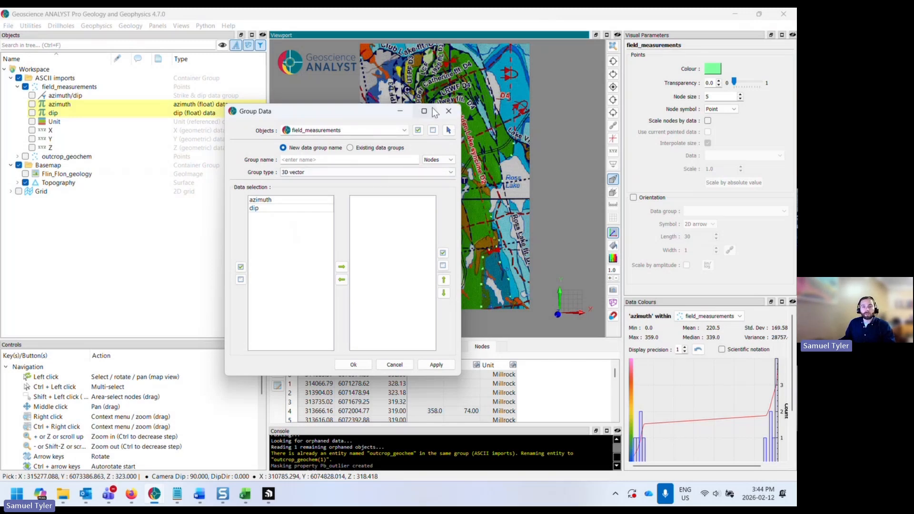
left_click(449, 111)
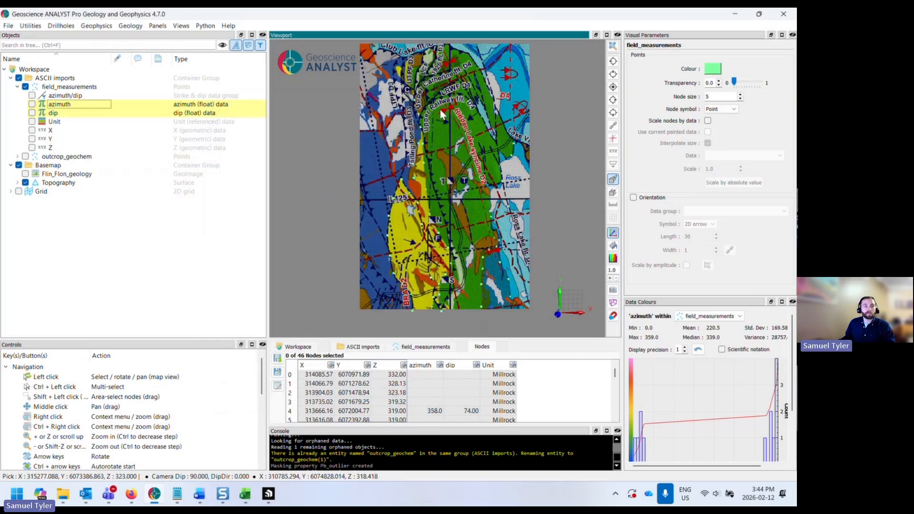
- Select the field_measurements points and increase their node size to 11
left_click(55, 97)
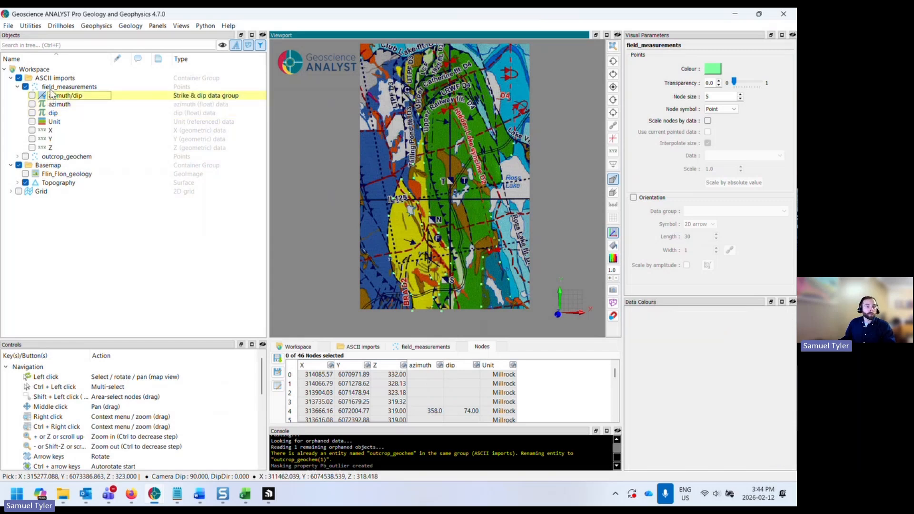
left_click(50, 88)
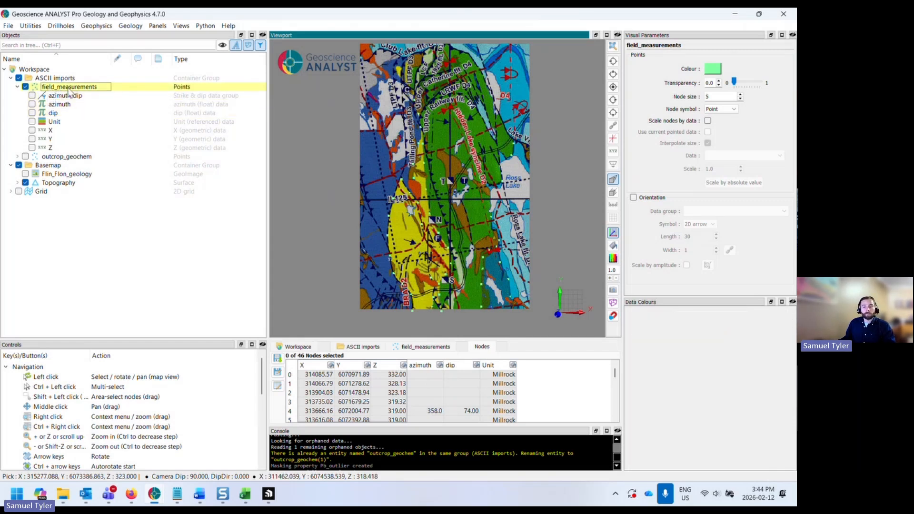
left_click_drag(622, 145, 598, 145)
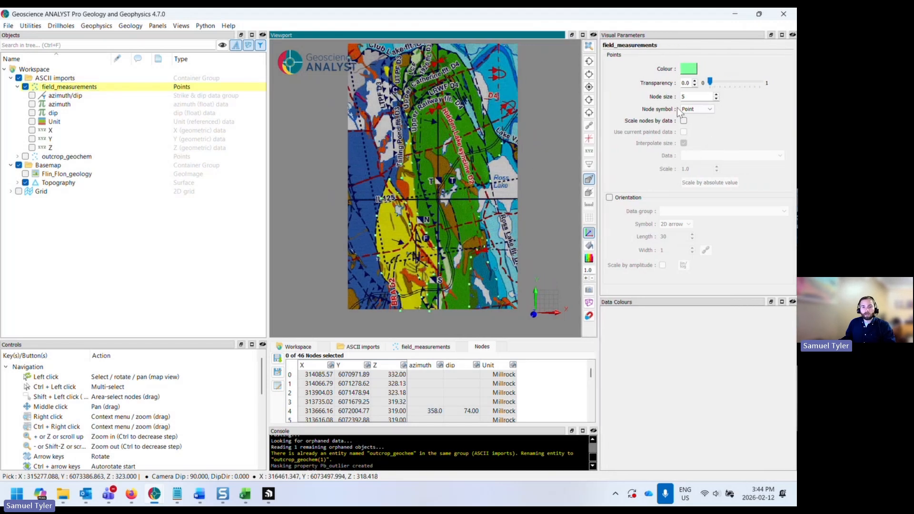
left_click(716, 94)
left_click(715, 95)
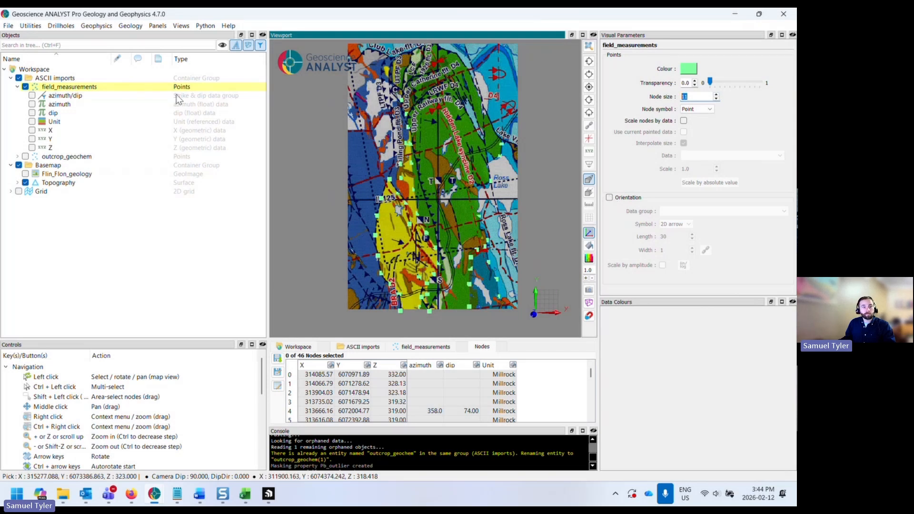
- Turn on orientation display for field_measurements using the azimuth/dip data group and the Tablet symbol
left_click(610, 198)
left_click(712, 210)
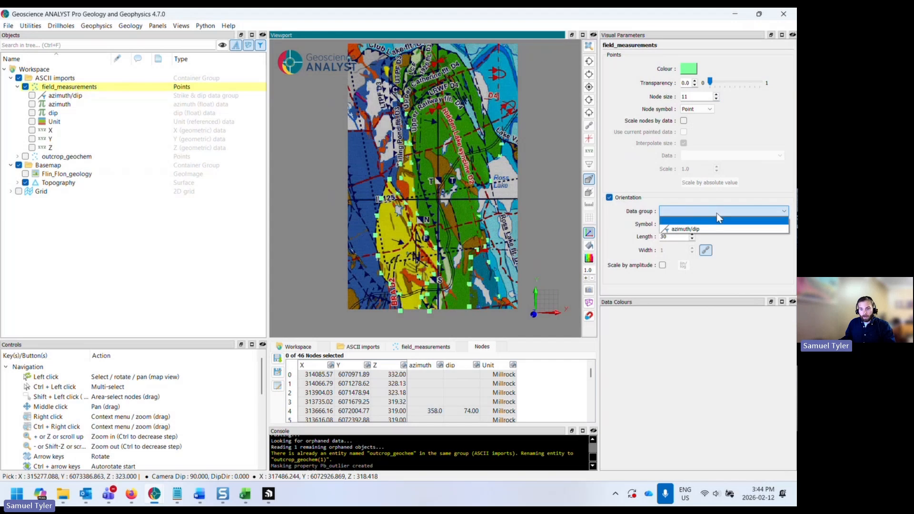
left_click(698, 229)
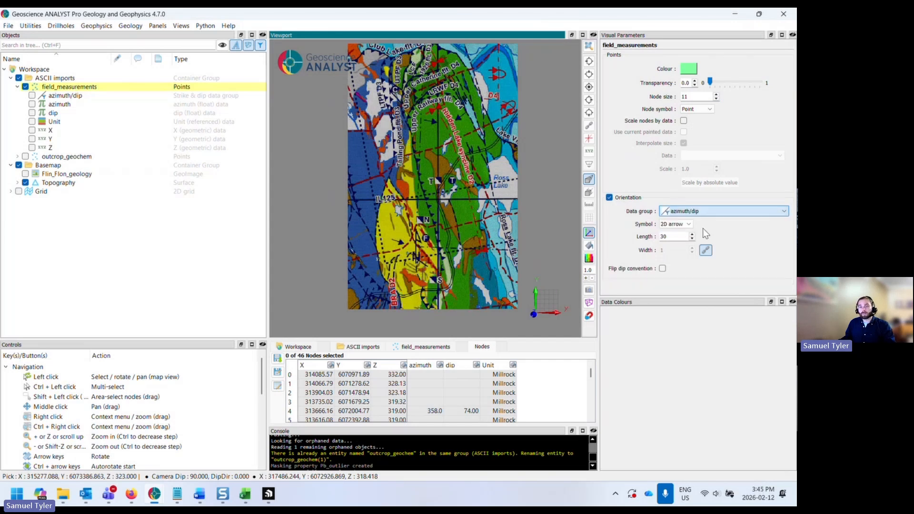
left_click(686, 222)
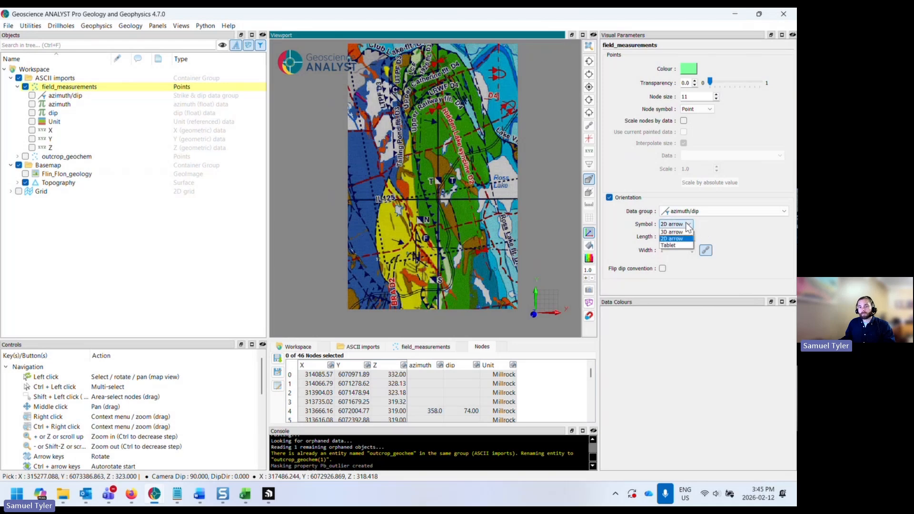
left_click(681, 245)
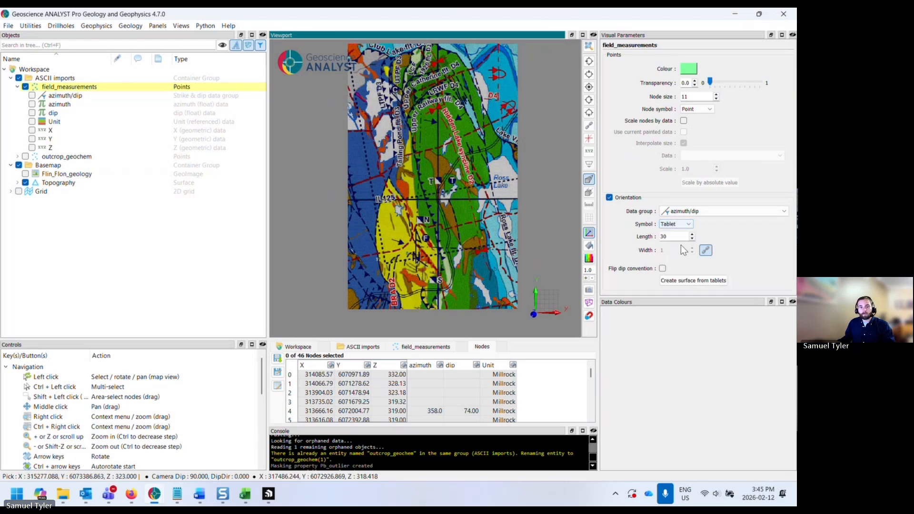
- Set the tablet length to 350
left_click_drag(512, 255, 435, 200)
scroll(417, 207, "up", 4)
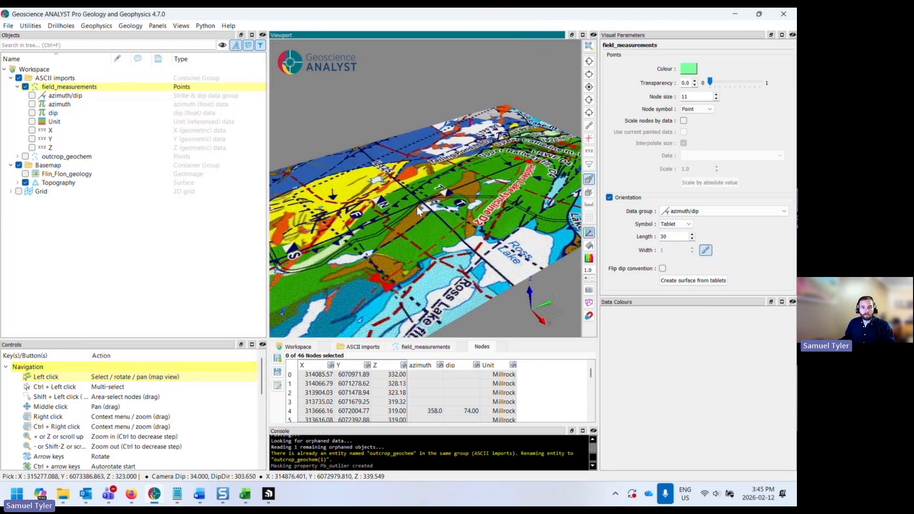
middle_click_drag(418, 213, 517, 185)
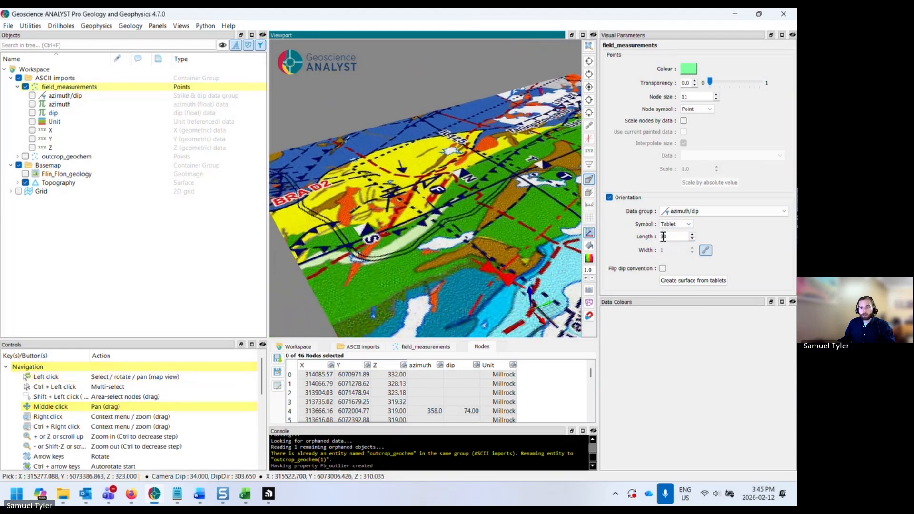
left_click_drag(672, 236, 640, 240)
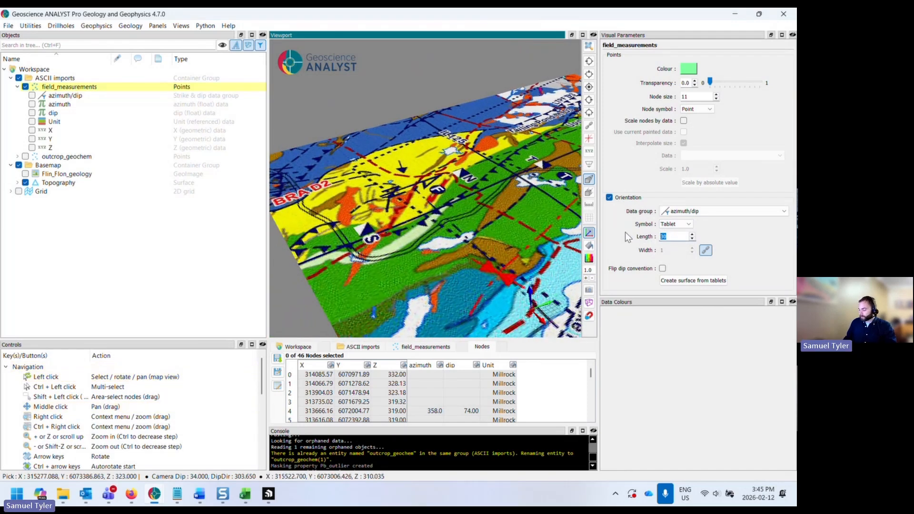
type("350")
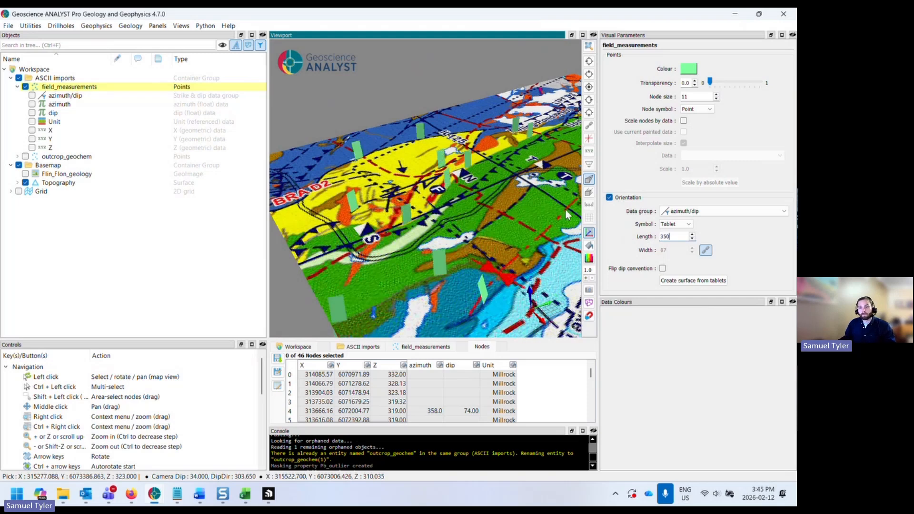
- Colour the field_measurements points by their Unit data
scroll(469, 229, "down", 4)
left_click_drag(451, 234, 497, 240)
left_click(491, 365)
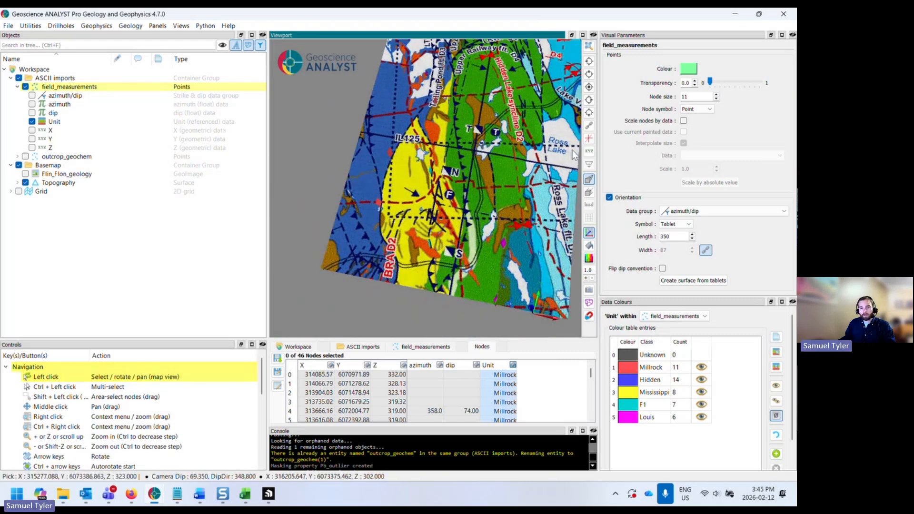
- Set the Millrock class colour by picking an olive-yellow tone from the basemap, #bab600
left_click(588, 88)
middle_click_drag(509, 169, 500, 183)
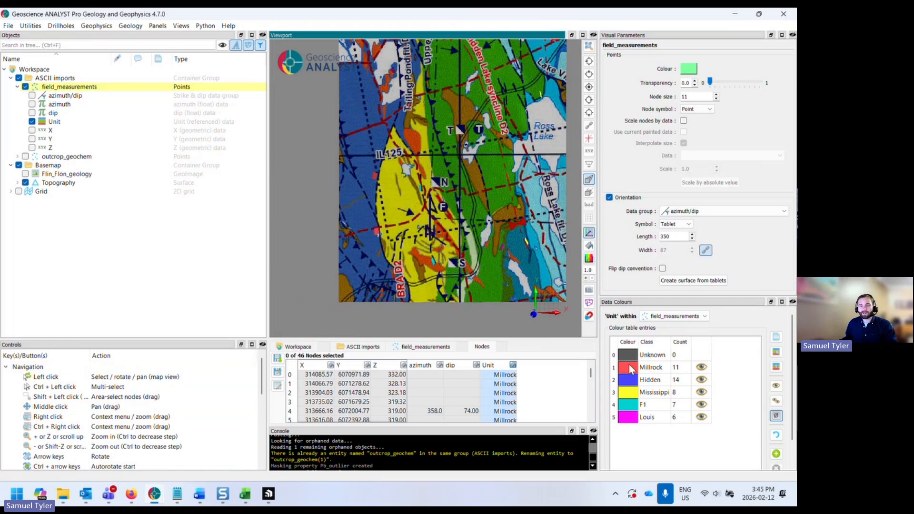
double_click(629, 368)
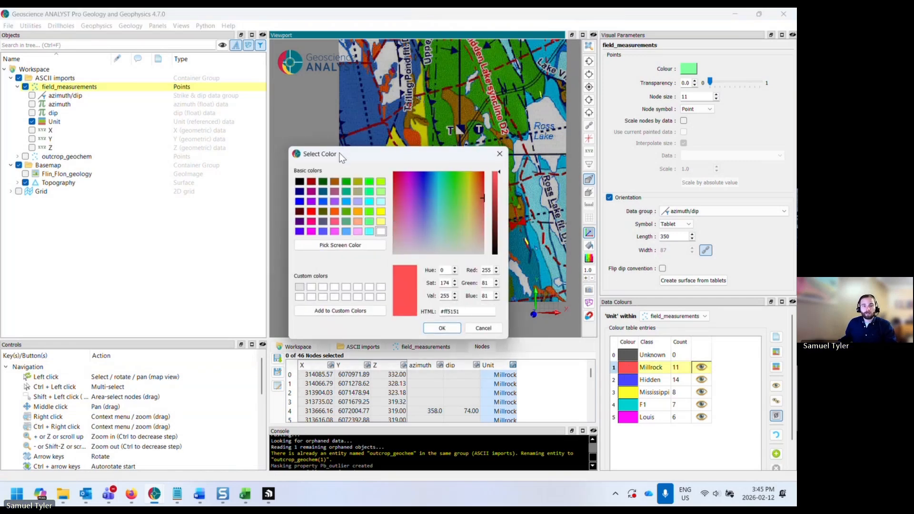
left_click_drag(342, 157, 600, 186)
left_click(598, 274)
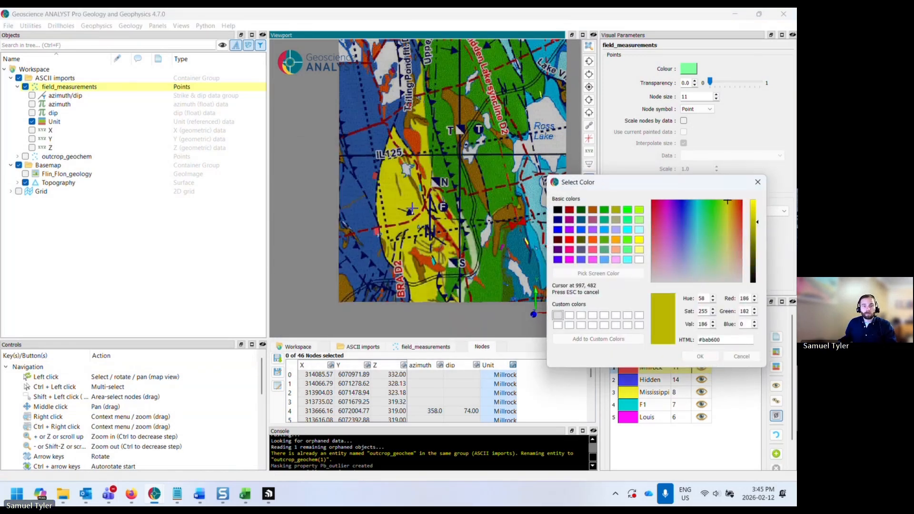
left_click(407, 208)
left_click(700, 356)
- Set the Hidden class colour by picking a green tone from the basemap, #248300
double_click(629, 379)
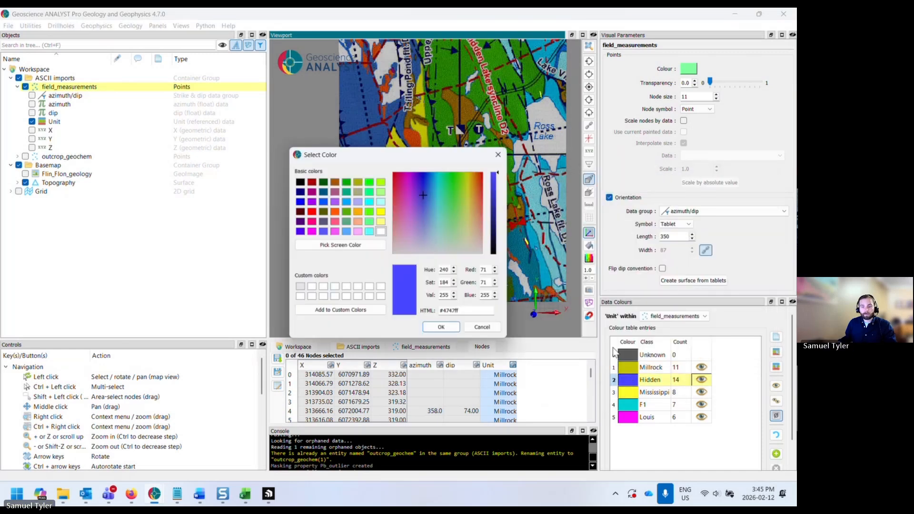
left_click_drag(360, 155, 615, 192)
left_click(584, 281)
left_click(499, 167)
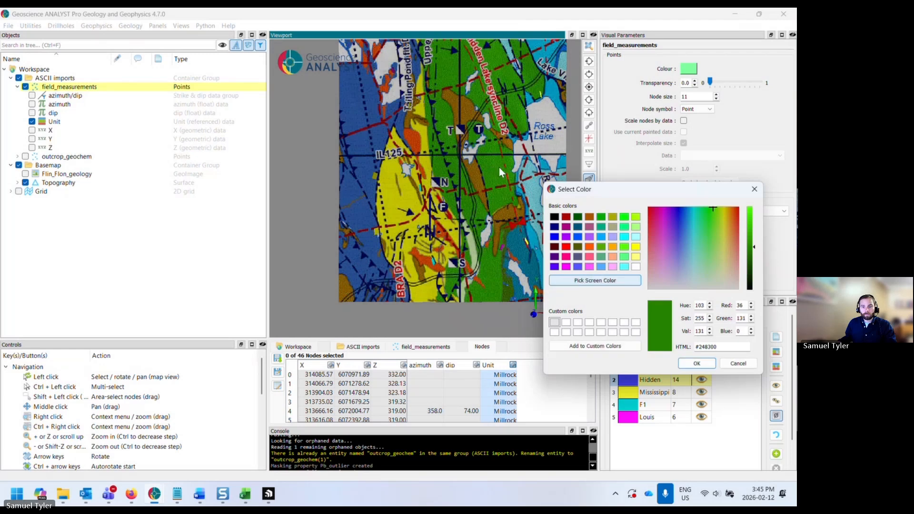
left_click(696, 364)
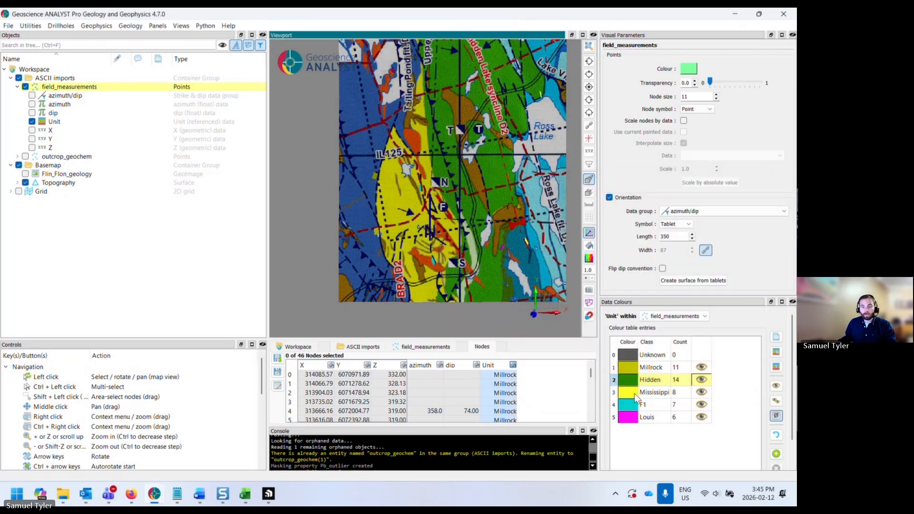
- Set the Mississippi class colour by picking a light cyan from the basemap, #73cbcb
double_click(628, 392)
left_click_drag(403, 158, 192, 191)
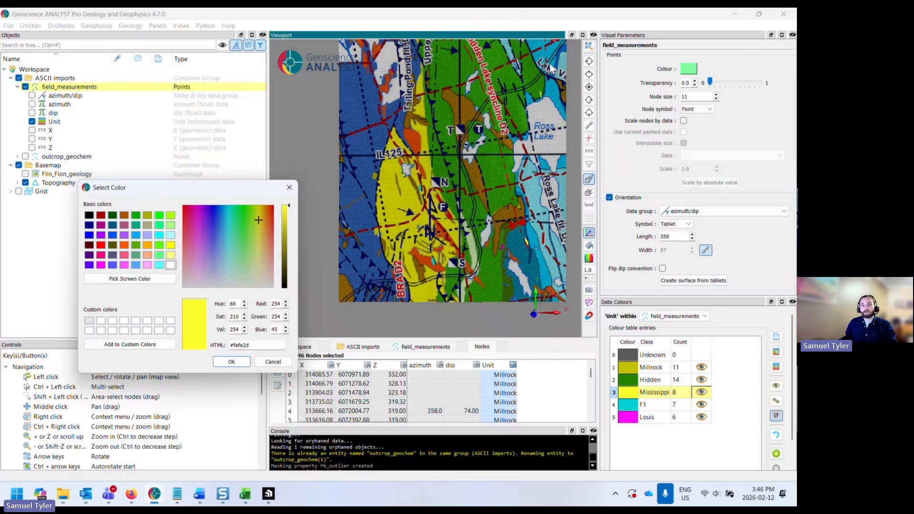
left_click(157, 282)
left_click(532, 192)
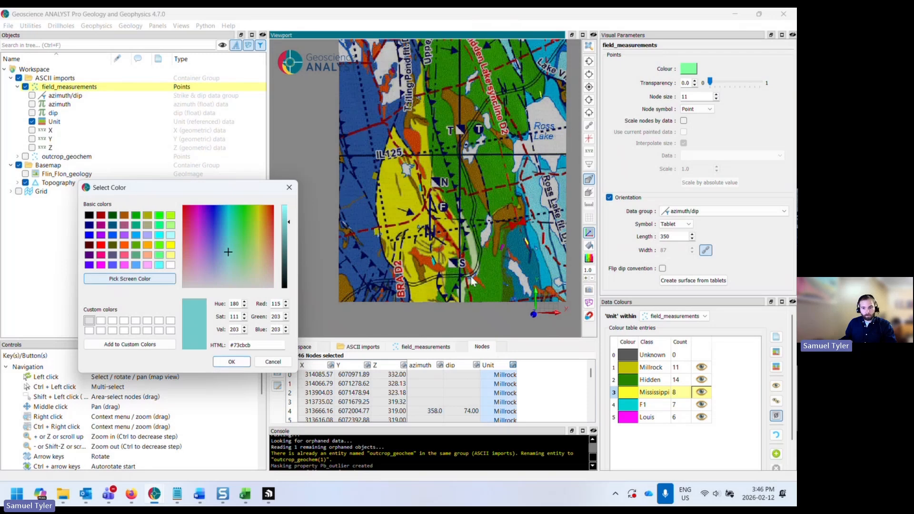
left_click(224, 363)
- Set the Louis class colour by picking a teal tone from the basemap, #087685
double_click(627, 418)
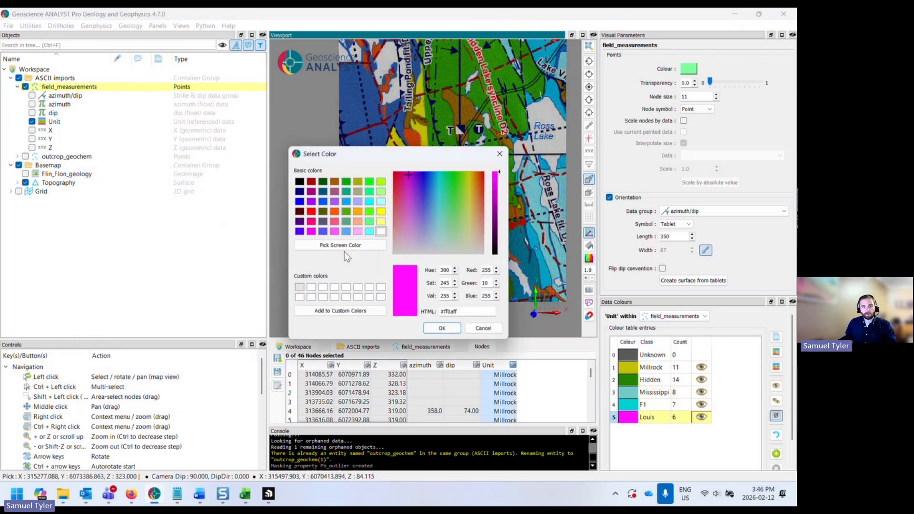
left_click_drag(350, 152, 215, 175)
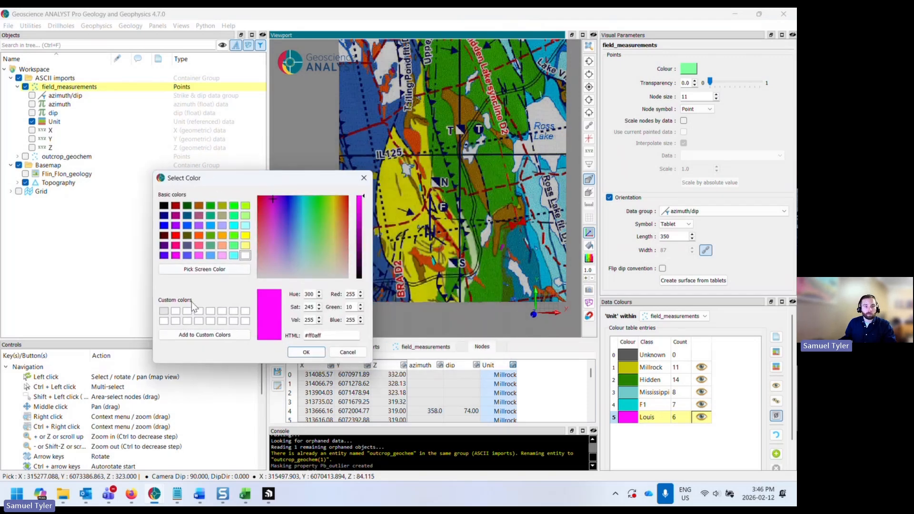
left_click(205, 270)
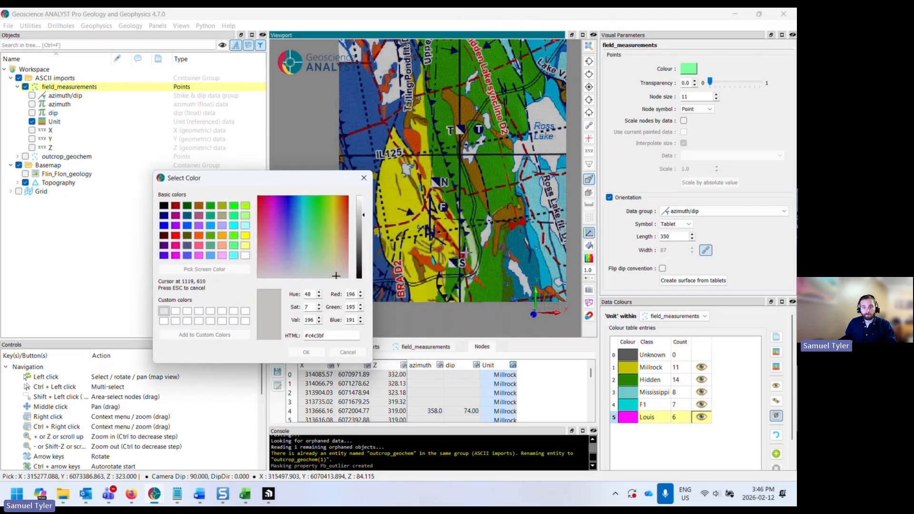
left_click(513, 244)
left_click(306, 352)
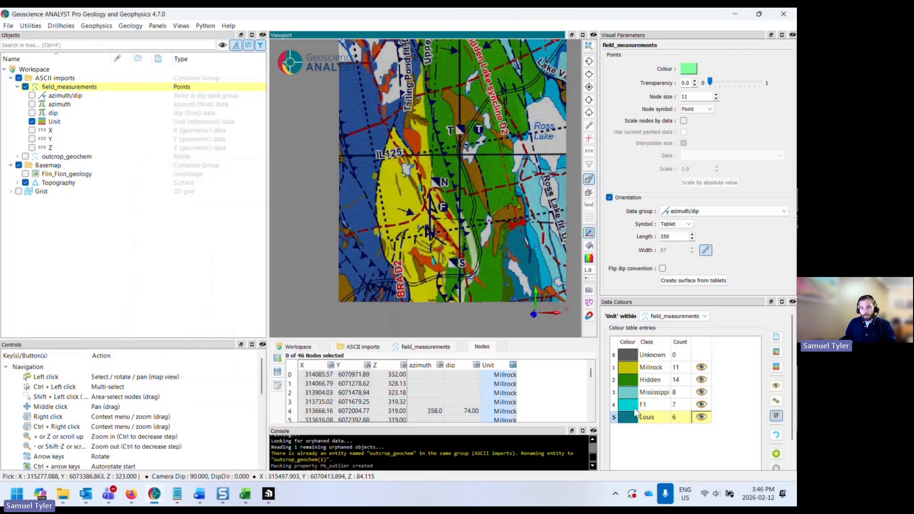
- Set the F1 class colour to grey #6a6a6a
scroll(483, 275, "up", 1)
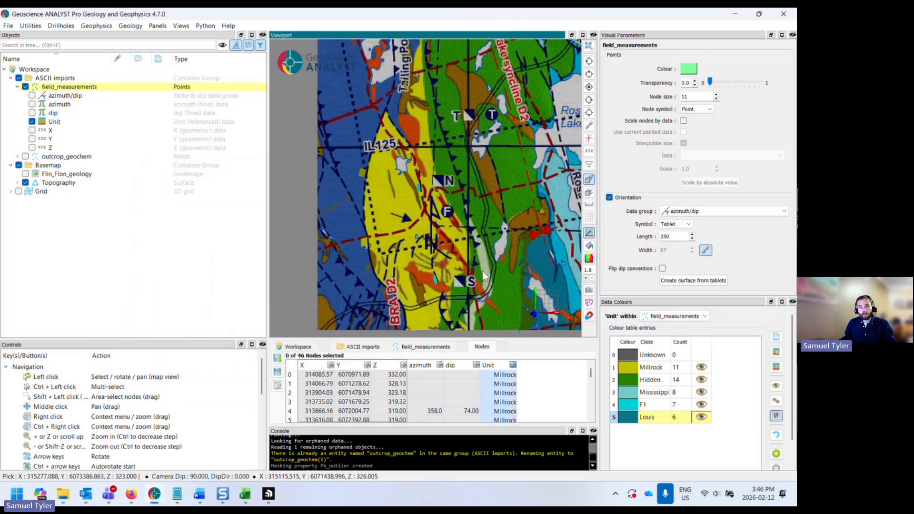
scroll(481, 270, "up", 1)
left_click_drag(481, 271, 430, 113)
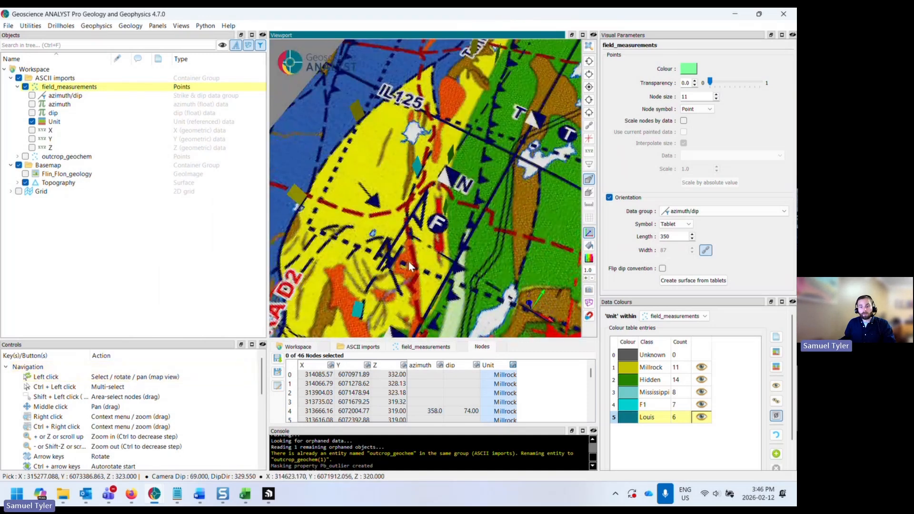
left_click(628, 406)
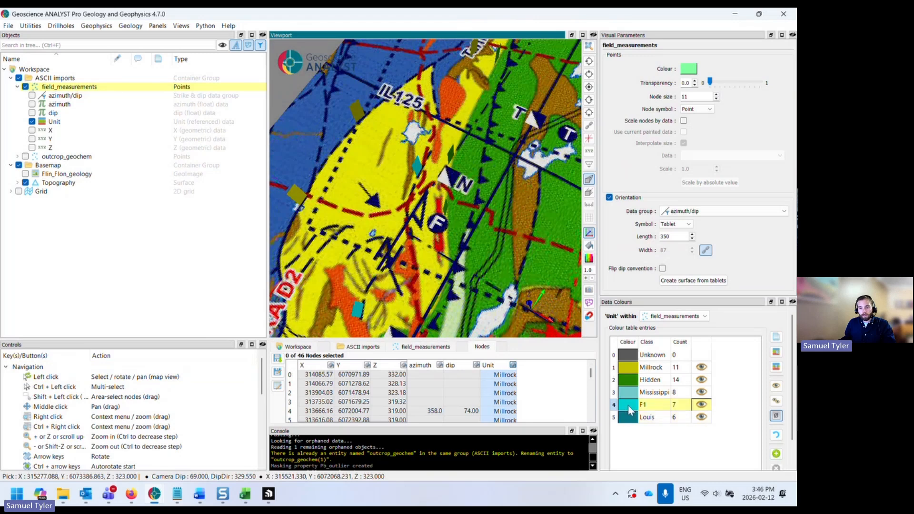
double_click(628, 409)
left_click(300, 183)
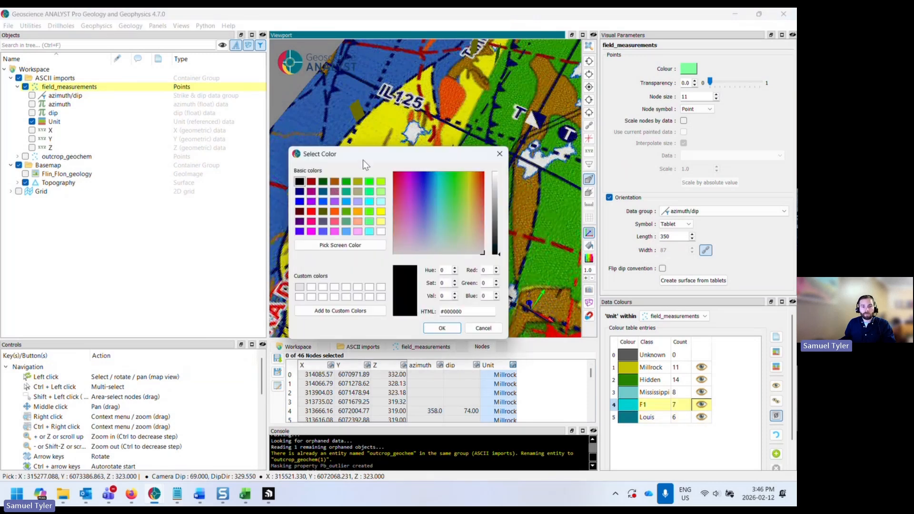
left_click_drag(402, 154, 172, 196)
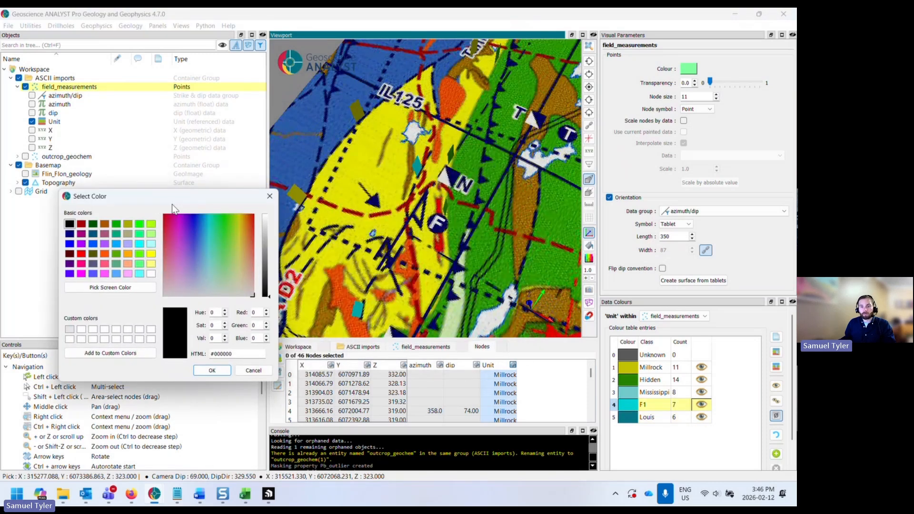
left_click(267, 260)
left_click(268, 262)
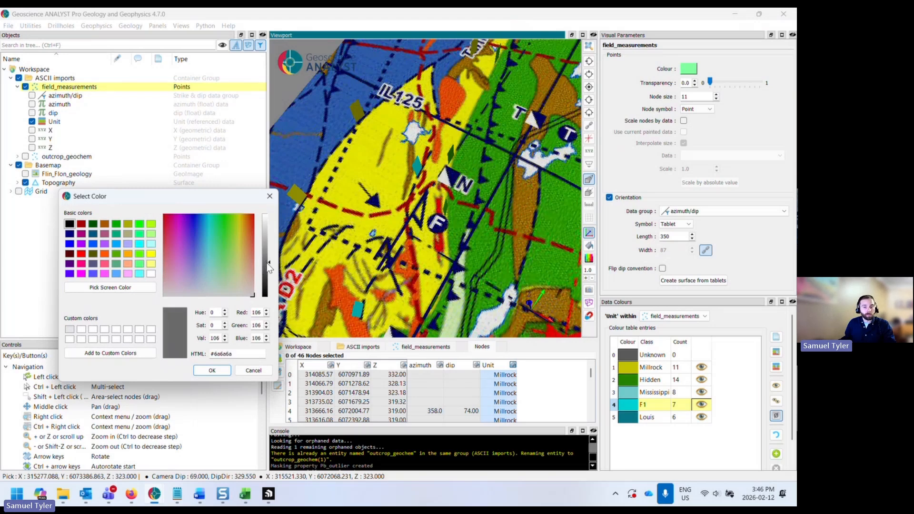
left_click(211, 371)
- Orbit and zoom around the map to examine the unit-coloured orientation tablets in 3D
scroll(429, 255, "down", 3)
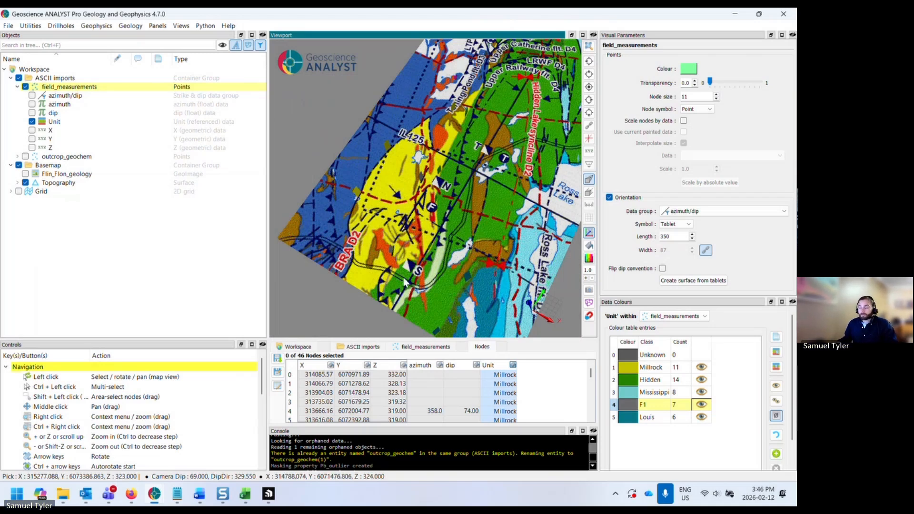
left_click_drag(404, 282, 417, 247)
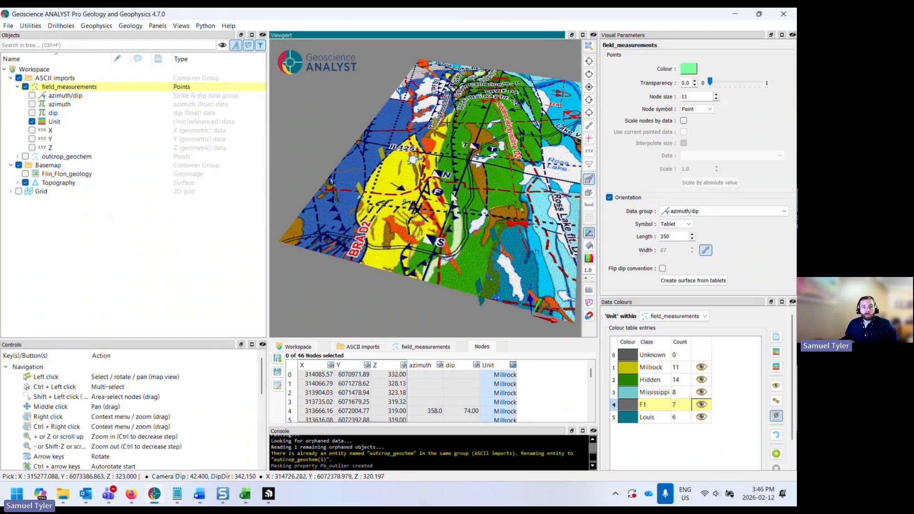
left_click(589, 87)
middle_click_drag(472, 154, 439, 144)
left_click_drag(440, 219, 425, 180)
left_click_drag(412, 139, 337, 182)
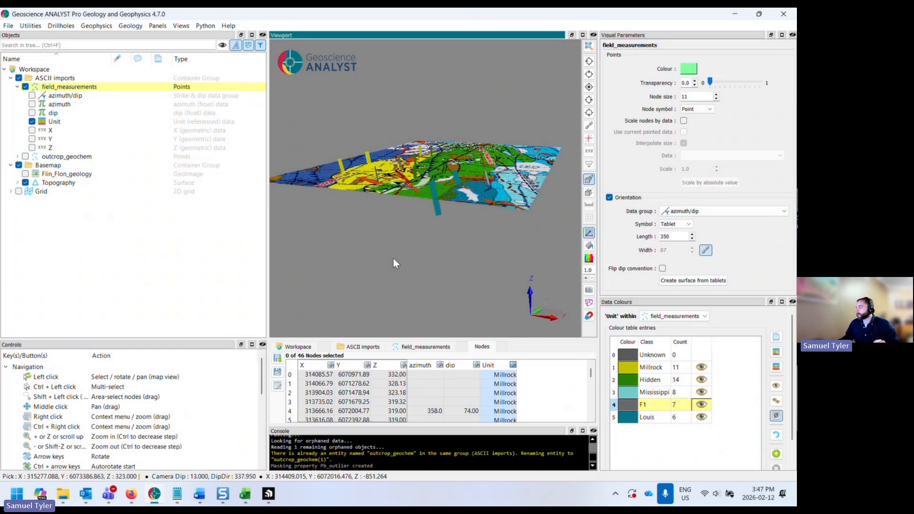
left_click_drag(405, 235, 430, 257)
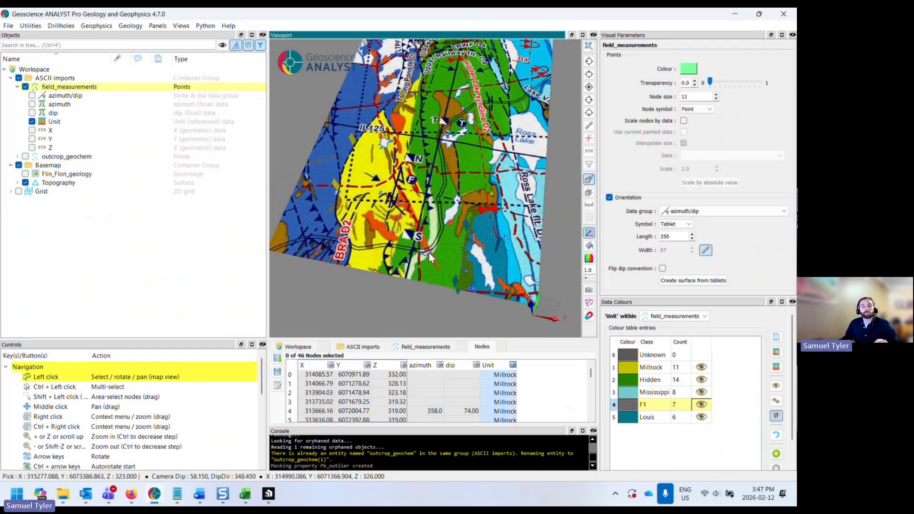
left_click_drag(421, 225, 422, 222)
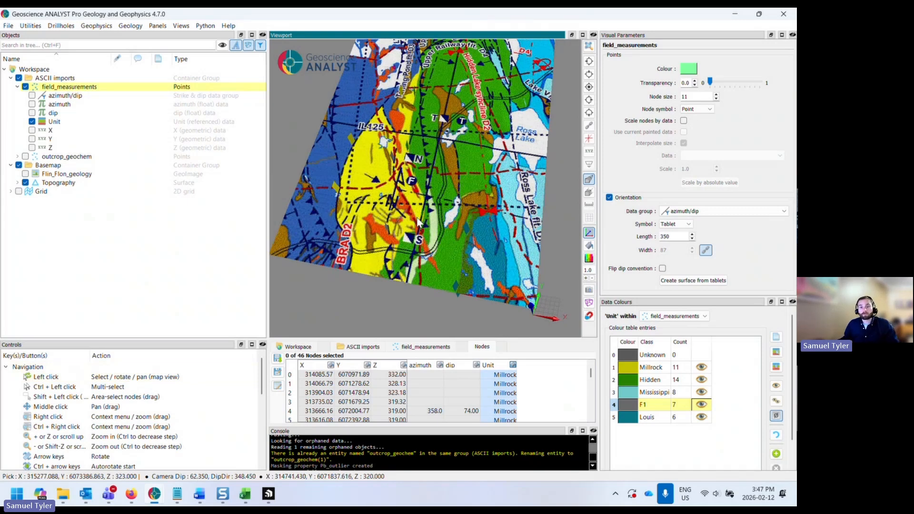
left_click_drag(413, 222, 361, 187)
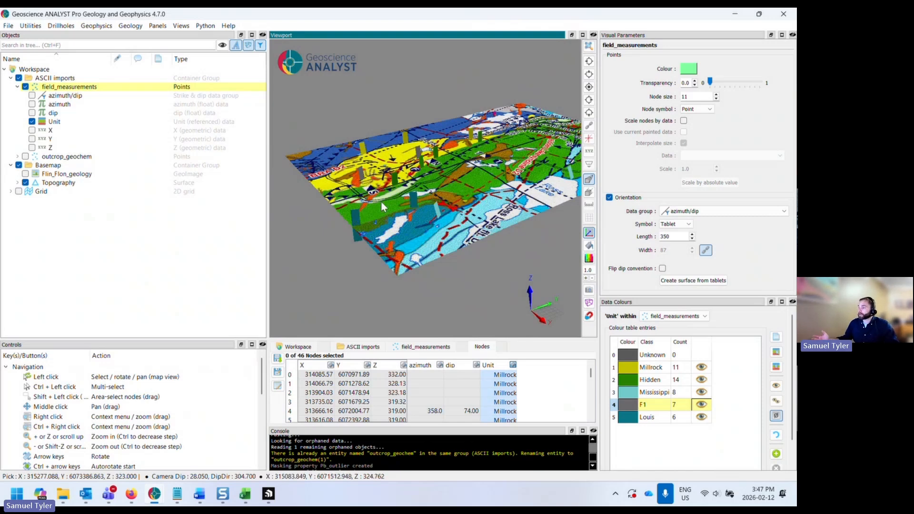
left_click_drag(382, 202, 419, 227)
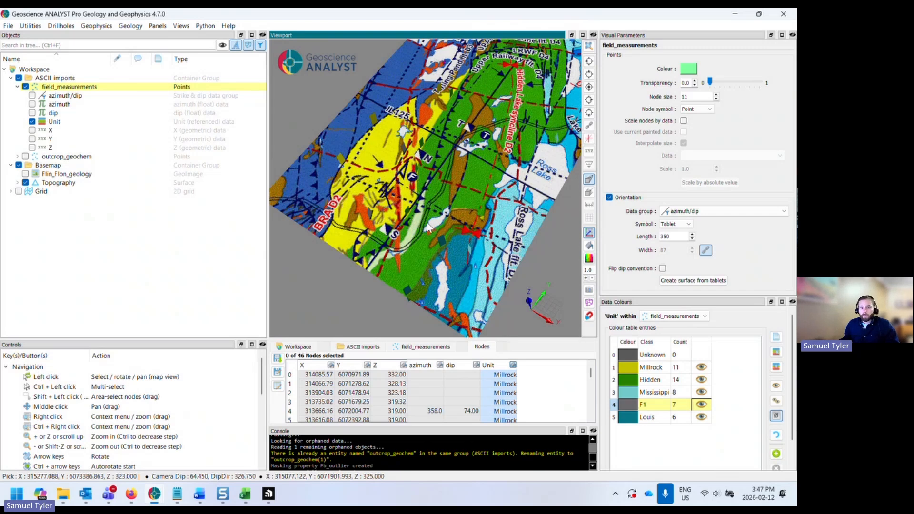
left_click_drag(426, 222, 421, 221)
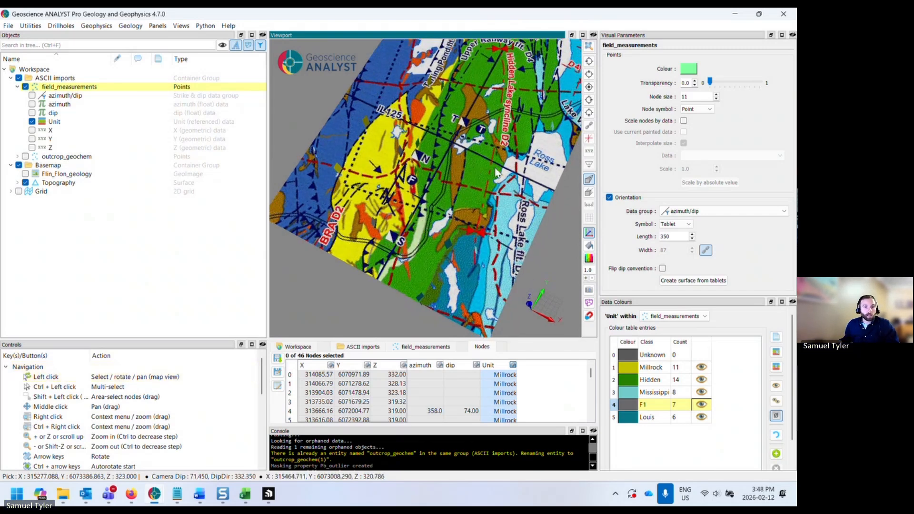
- Hide the field measurements and switch the viewport to a top-down plan view of the geology map
left_click(25, 87)
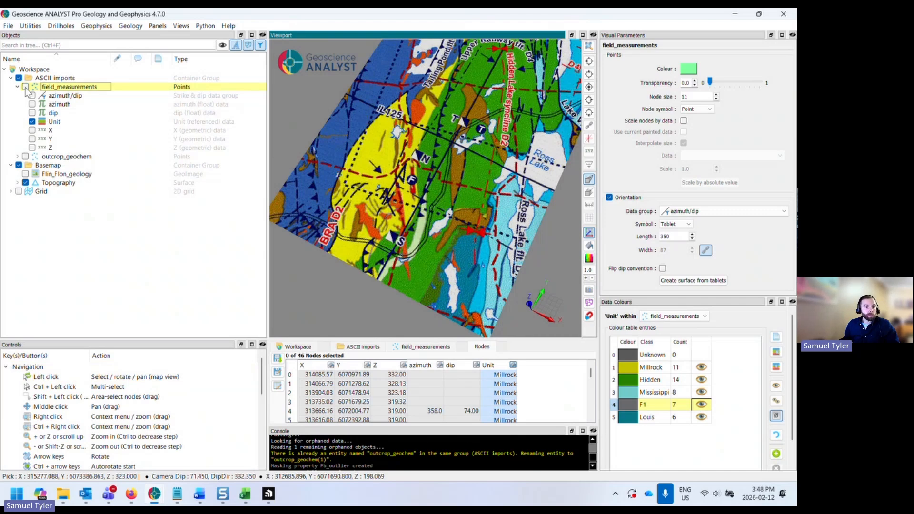
left_click(589, 87)
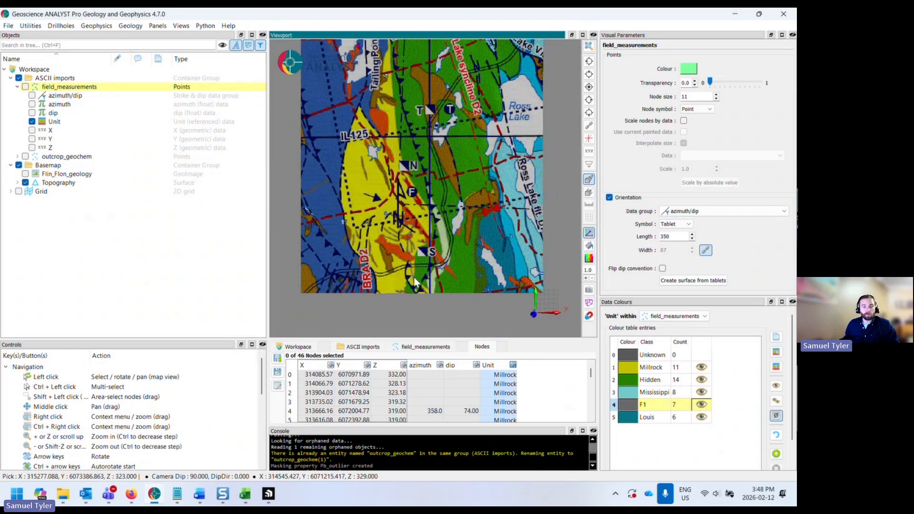
scroll(415, 275, "up", 2)
middle_click_drag(415, 273, 414, 254)
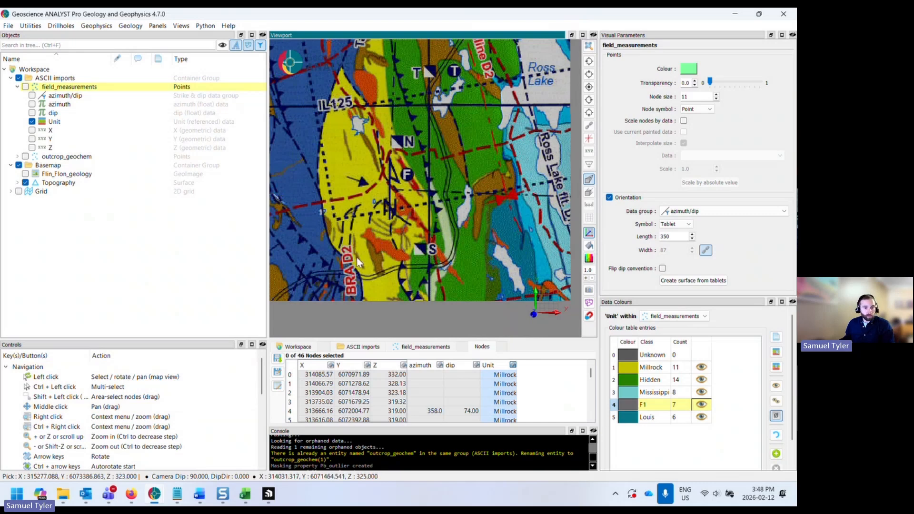
left_click_drag(125, 339, 125, 228)
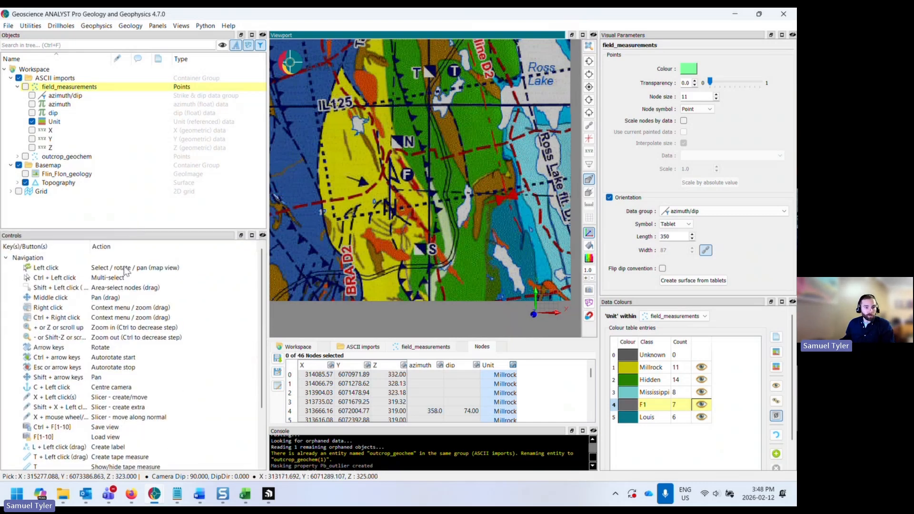
scroll(255, 353, "down", 2)
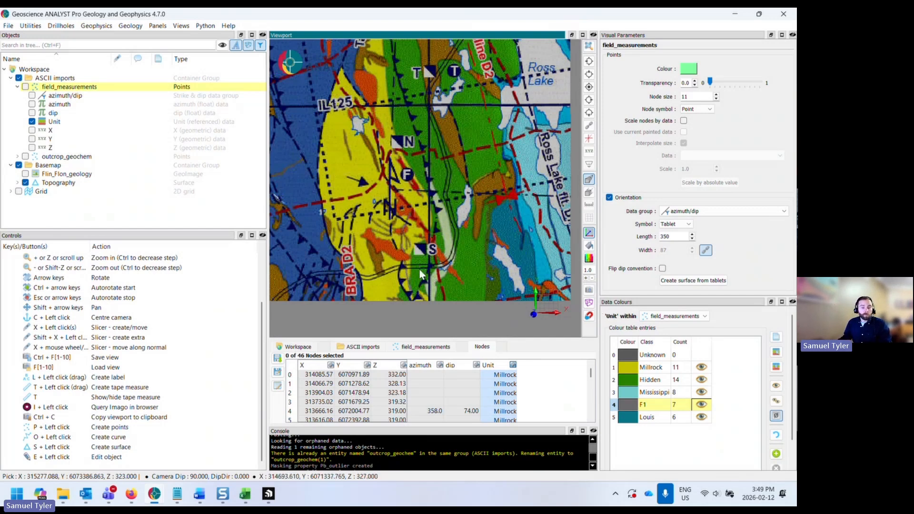
- Create a 13-node curve tracing the dashed fault line northwards through the map past the S, F and N labels
middle_click_drag(414, 284, 417, 284)
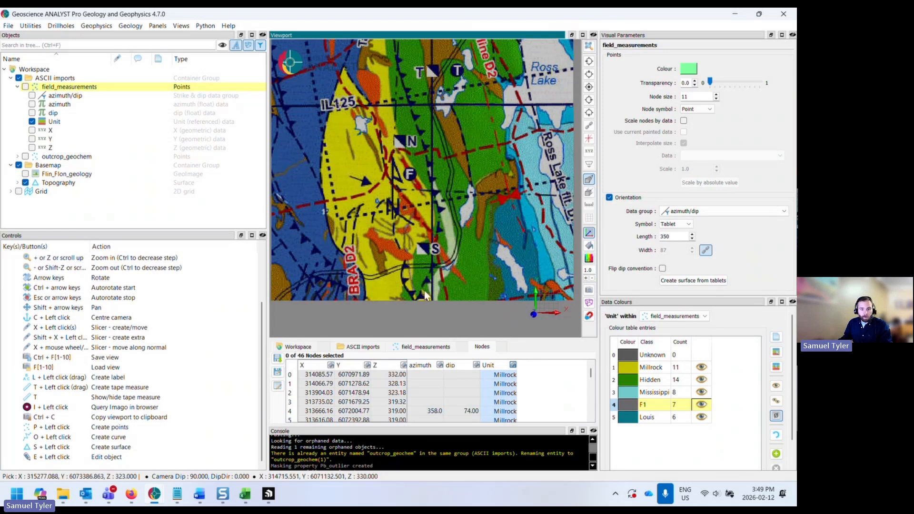
key("o")
left_click(411, 294)
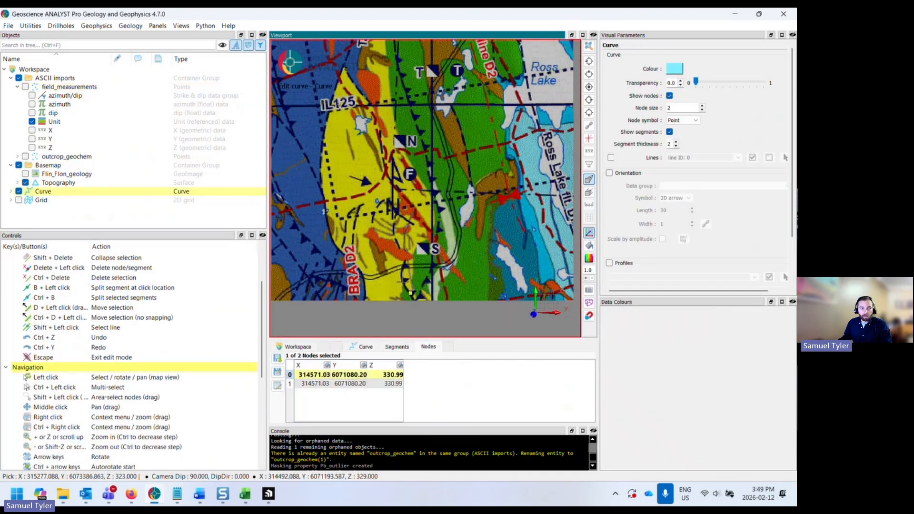
left_click(402, 280)
left_click(404, 266)
left_click(404, 251)
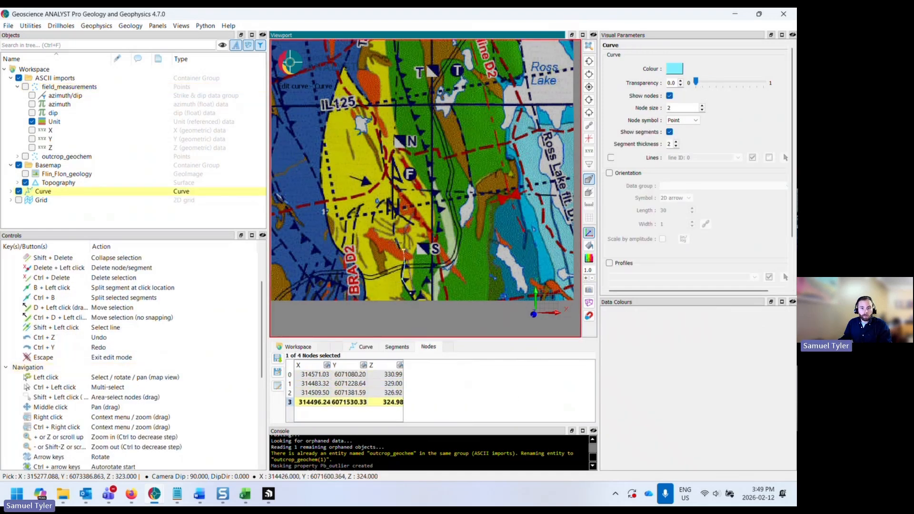
left_click(393, 238)
left_click(393, 222)
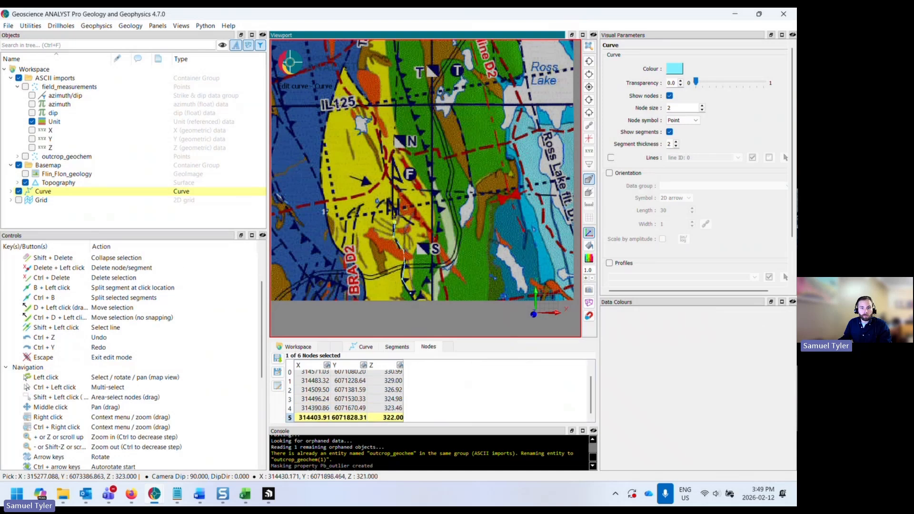
left_click(397, 209)
left_click(400, 192)
left_click(392, 178)
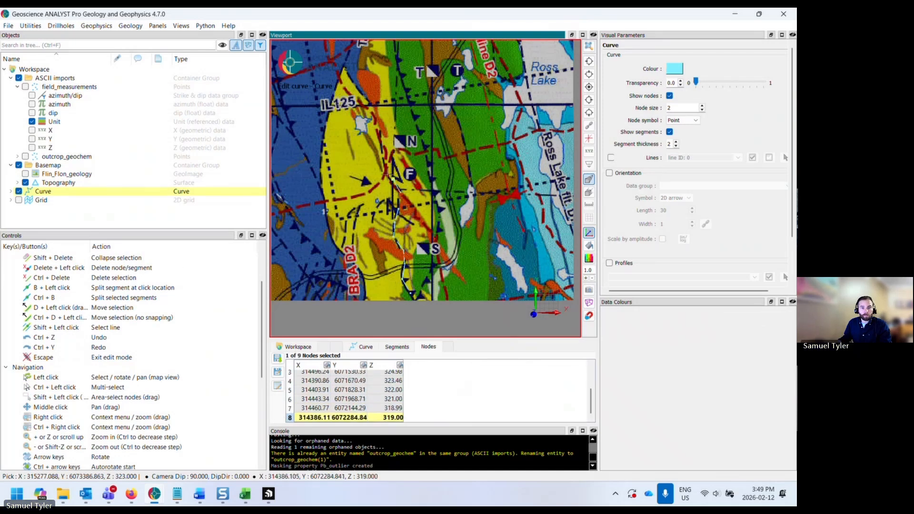
left_click(384, 165)
left_click(379, 149)
left_click(378, 132)
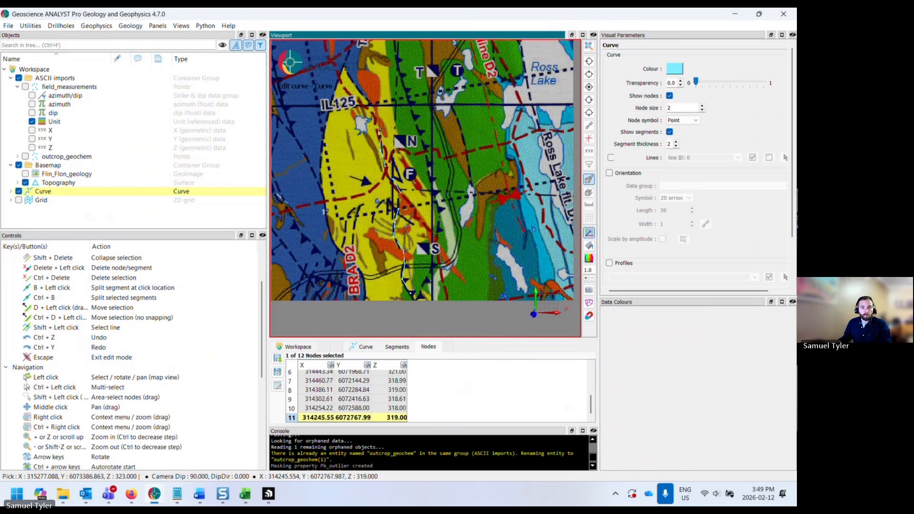
left_click(377, 120)
- Move one node near the curve's northern part slightly to better follow the mapped trace
middle_click_drag(377, 119, 403, 213)
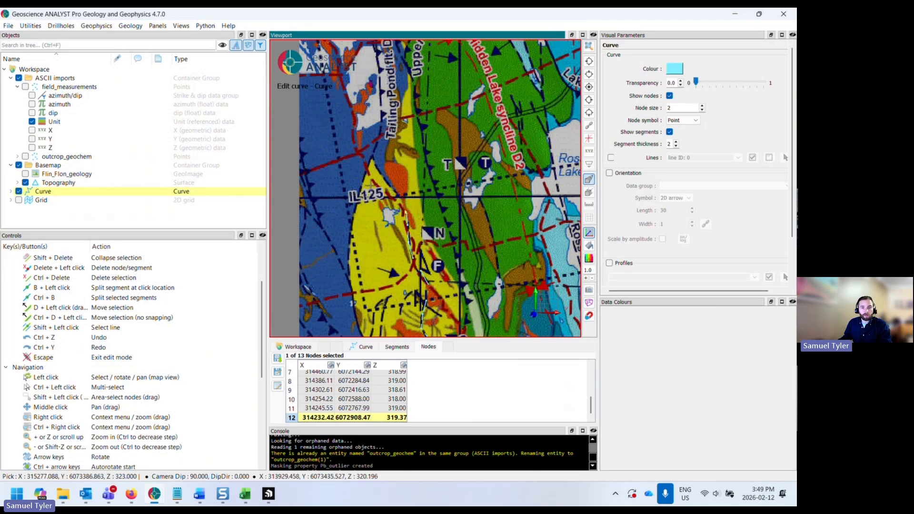
middle_click_drag(369, 184, 357, 145)
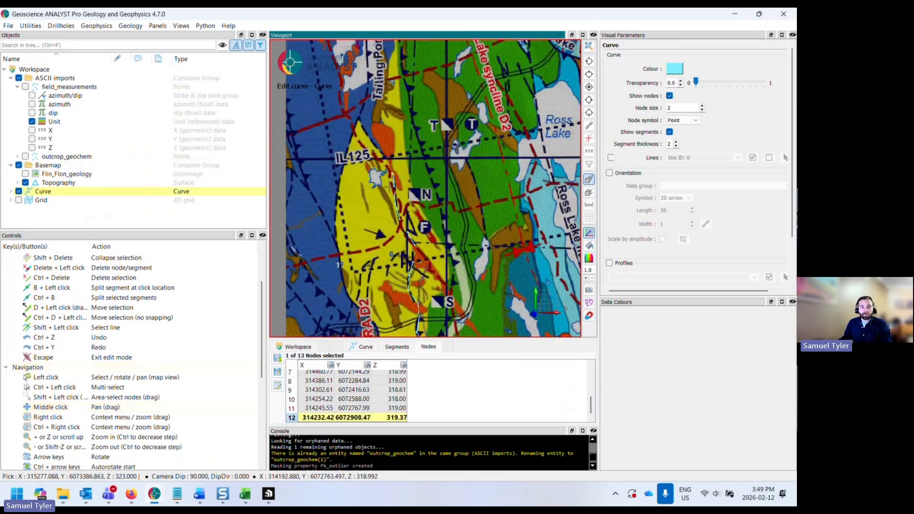
scroll(387, 177, "up", 1)
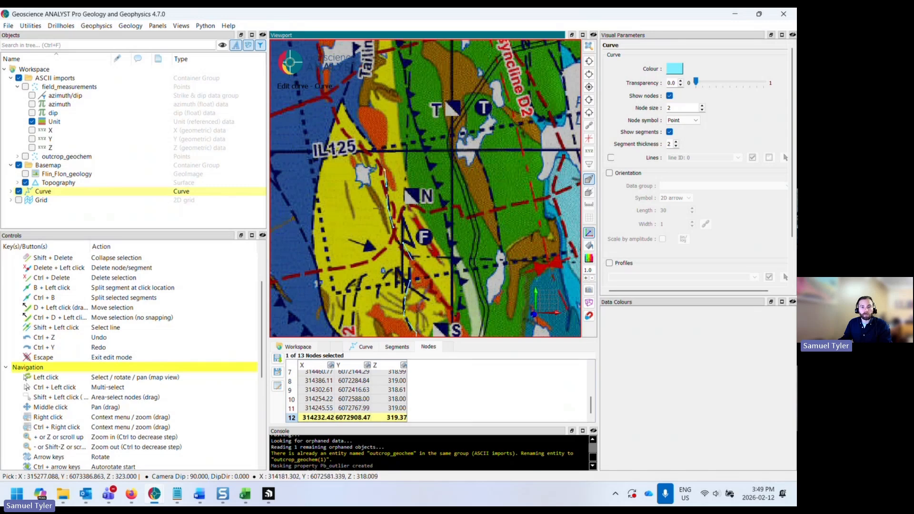
scroll(378, 208, "down", 2)
middle_click_drag(379, 207, 364, 167)
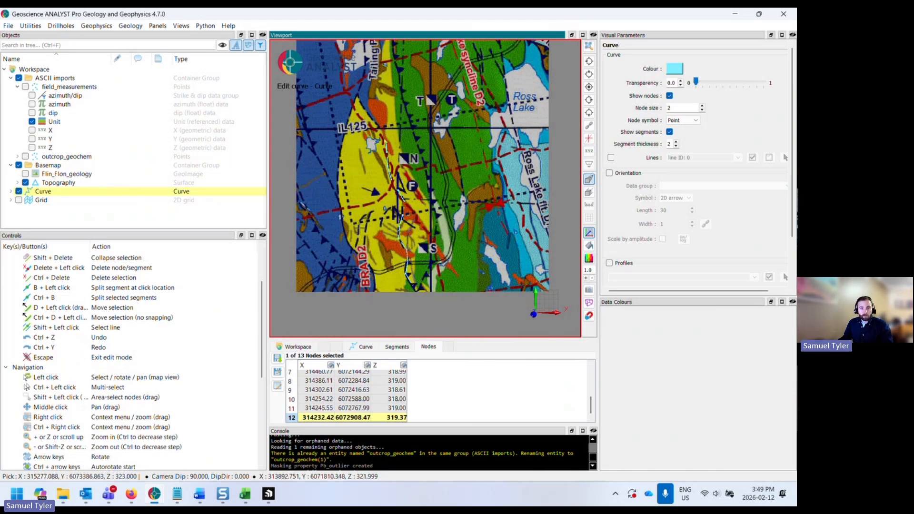
scroll(365, 185, "up", 3)
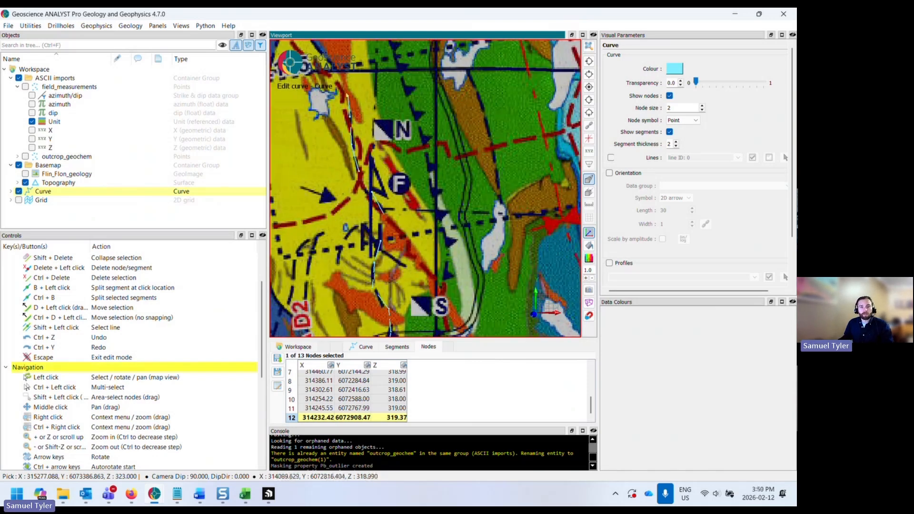
key("d")
mouse_move(309, 153)
left_mouse_down()
mouse_move(348, 142)
mouse_move(286, 144)
mouse_move(308, 148)
left_mouse_up()
- Select two adjacent curve nodes, hide the Topography layer and try to collapse the selected nodes
scroll(358, 173, "down", 1)
scroll(361, 173, "down", 1)
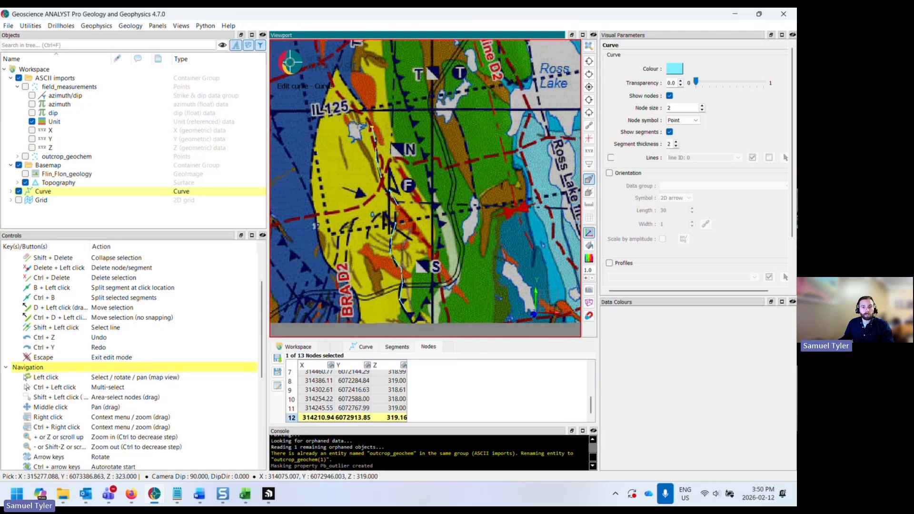
left_click(391, 190, "shift")
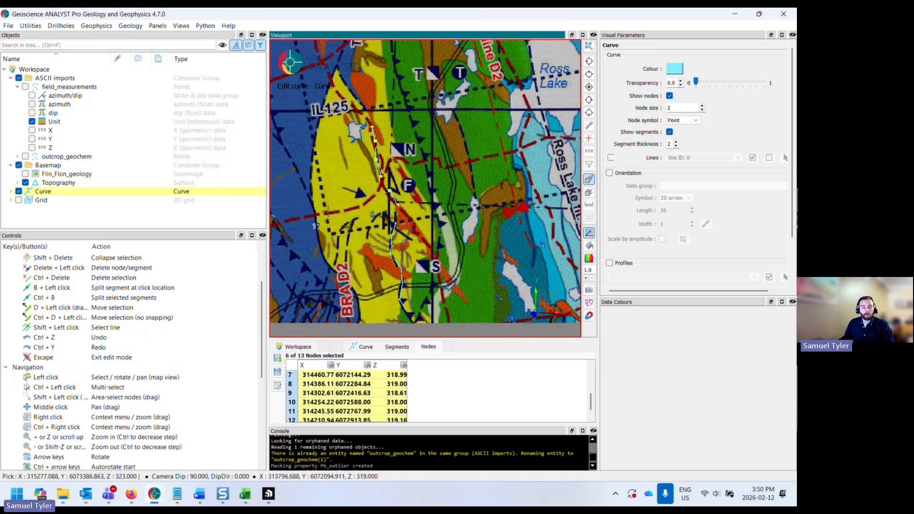
mouse_move(324, 212)
left_mouse_down()
mouse_move(386, 180)
mouse_move(321, 211)
left_mouse_up()
scroll(322, 211, "up", 3)
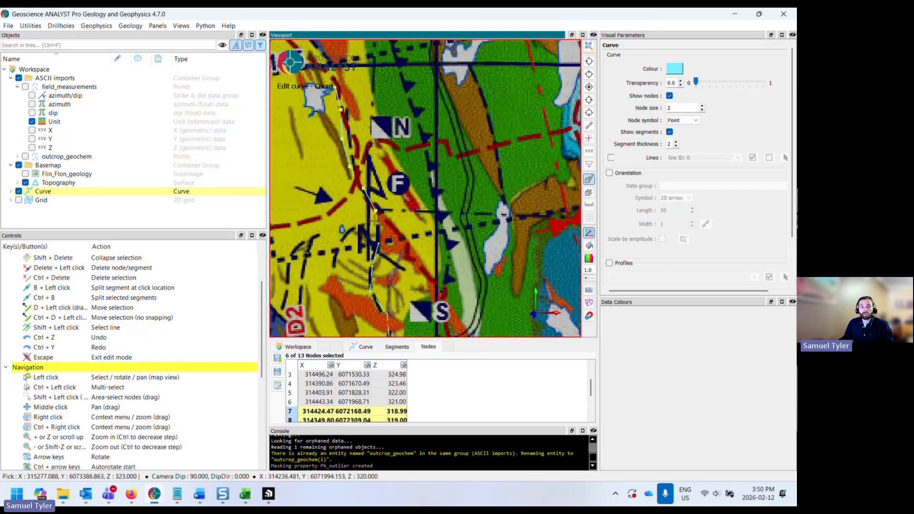
middle_click_drag(341, 219, 360, 227)
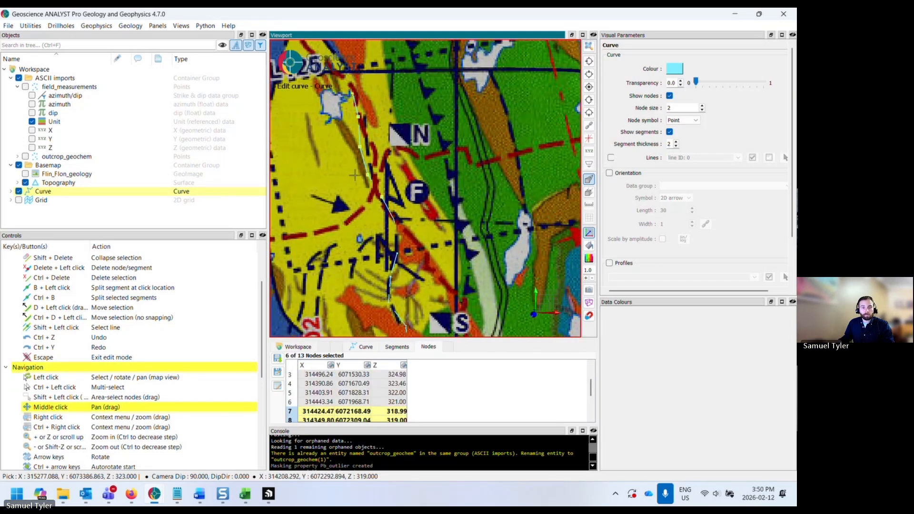
left_click(375, 186, "shift")
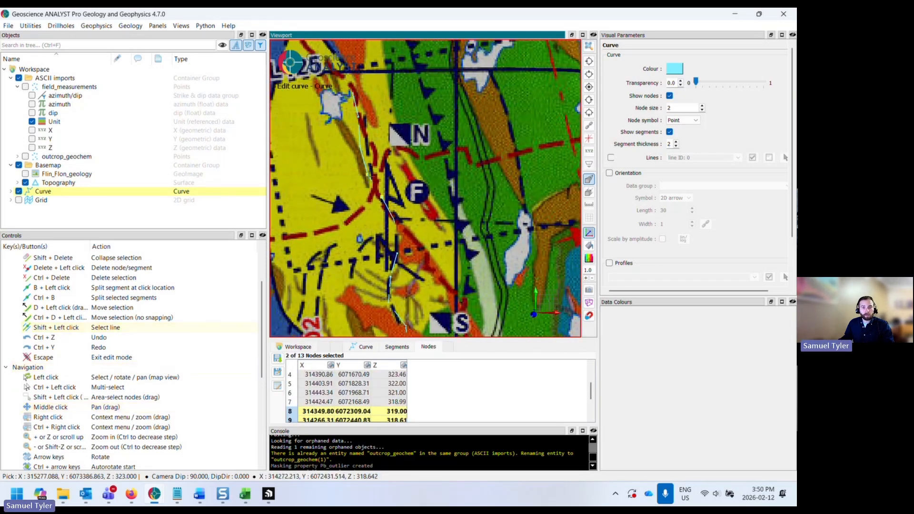
left_click(26, 183)
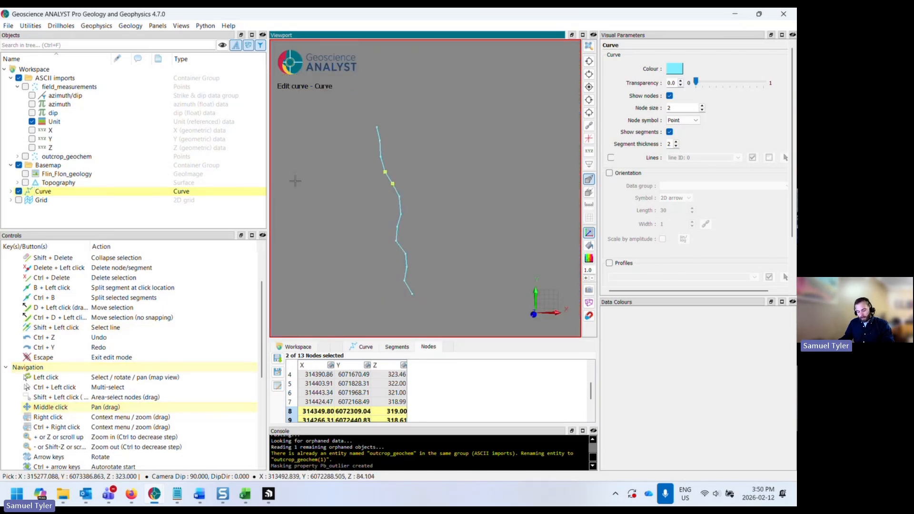
scroll(341, 181, "up", 2)
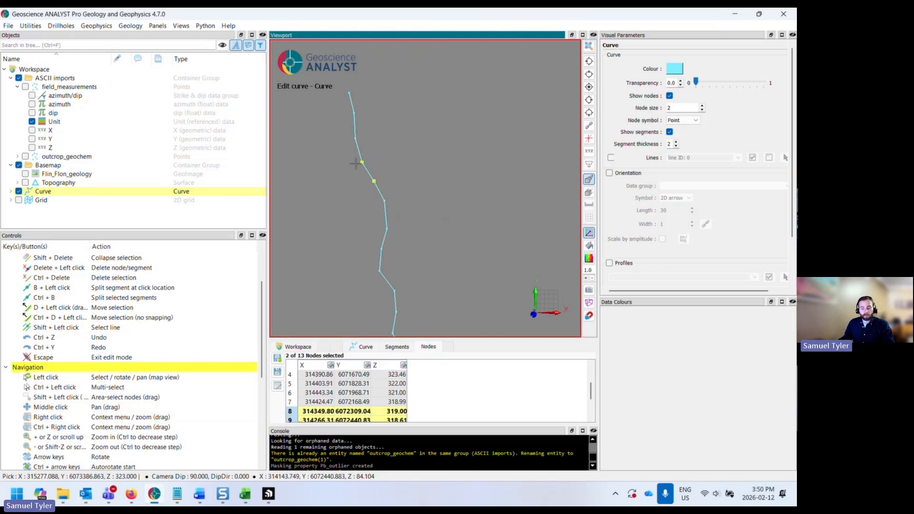
key("shift+Delete")
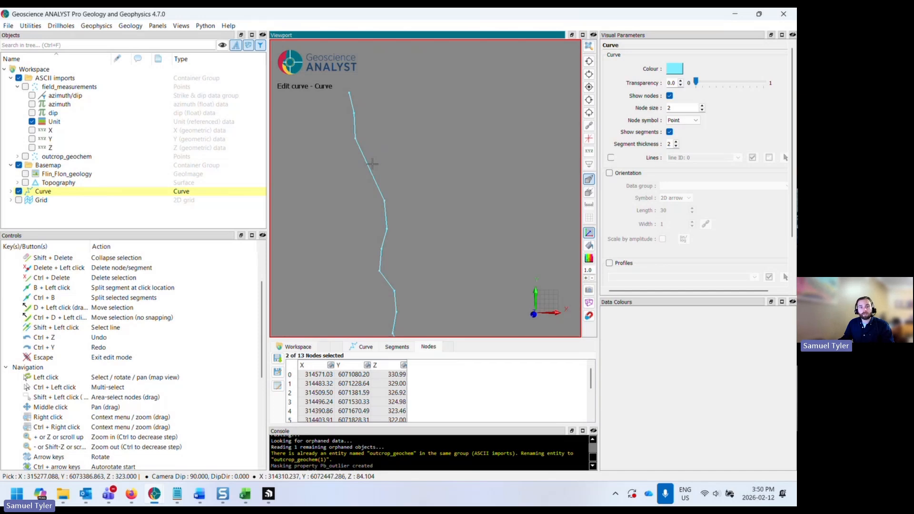
- Select two nodes on the upper section of the curve and zoom to inspect them
left_click(370, 167)
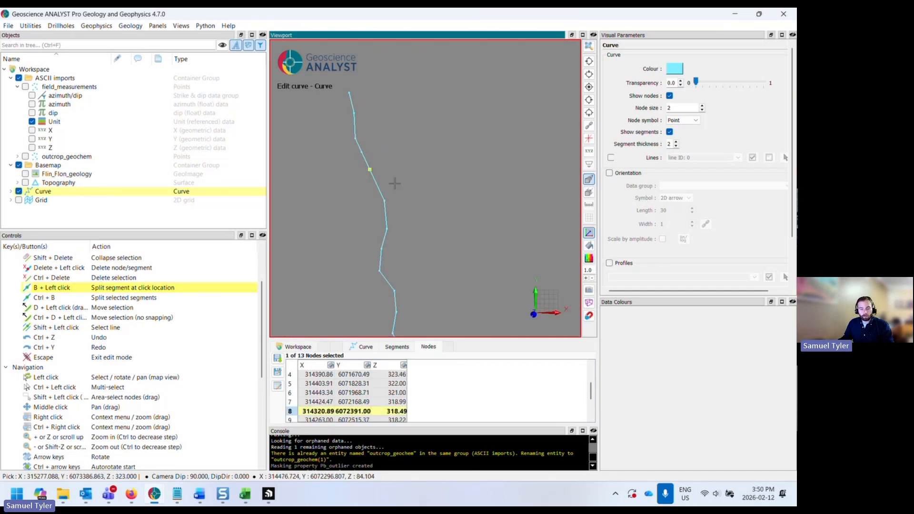
left_click_drag(375, 155, 345, 183, "shift")
left_click_drag(381, 147, 348, 192, "shift")
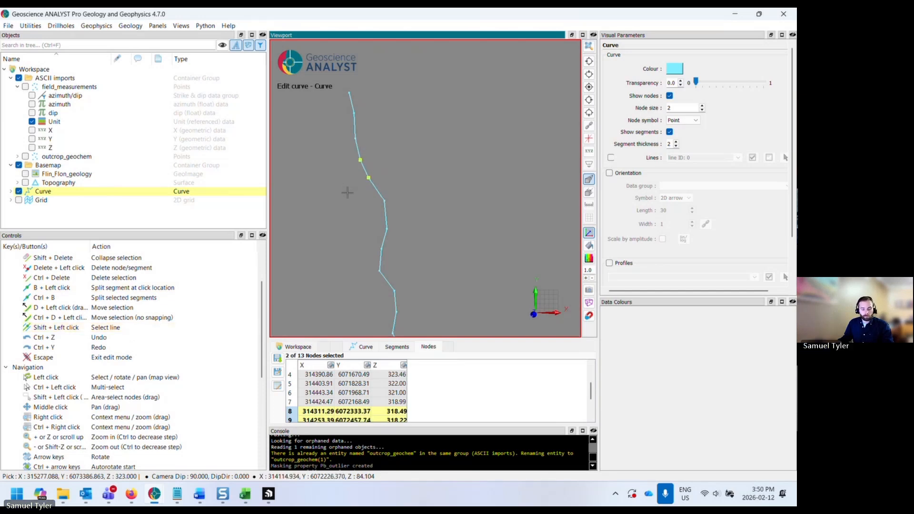
scroll(371, 209, "down", 1)
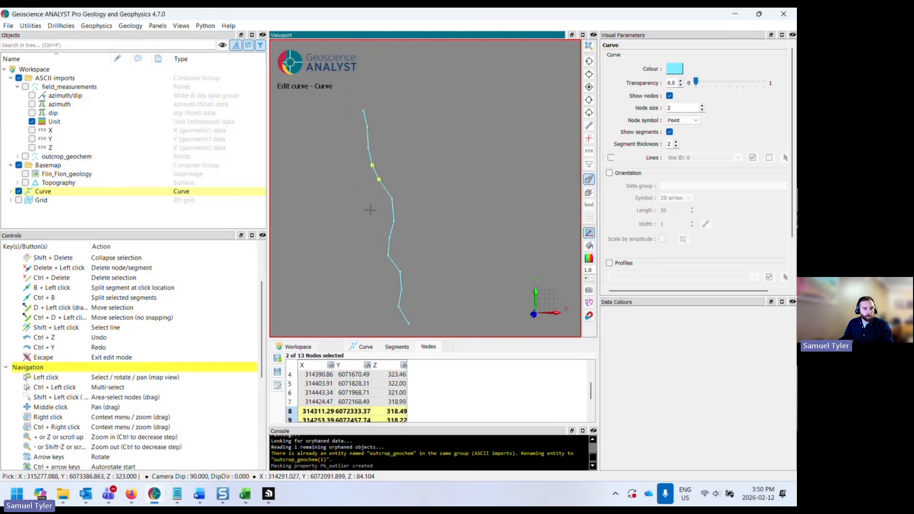
scroll(370, 209, "down", 1)
scroll(374, 218, "up", 1)
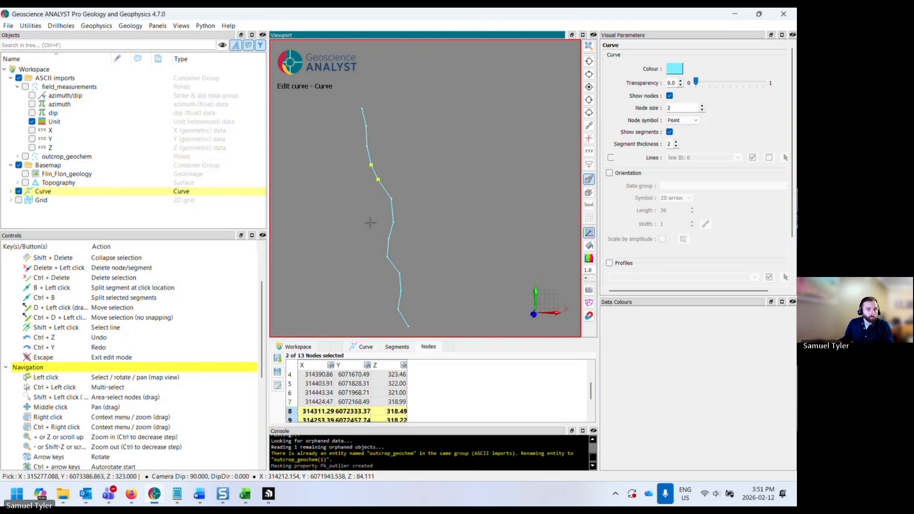
scroll(374, 218, "down", 1)
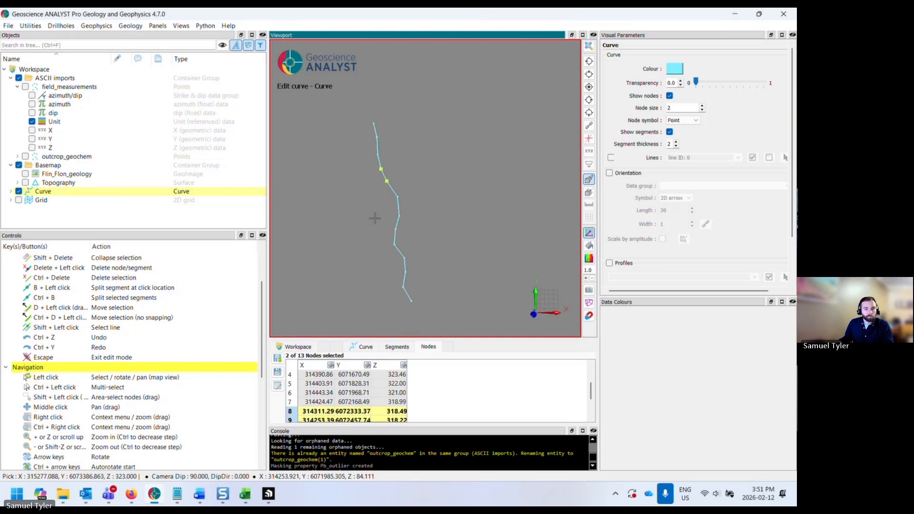
scroll(374, 217, "down", 1)
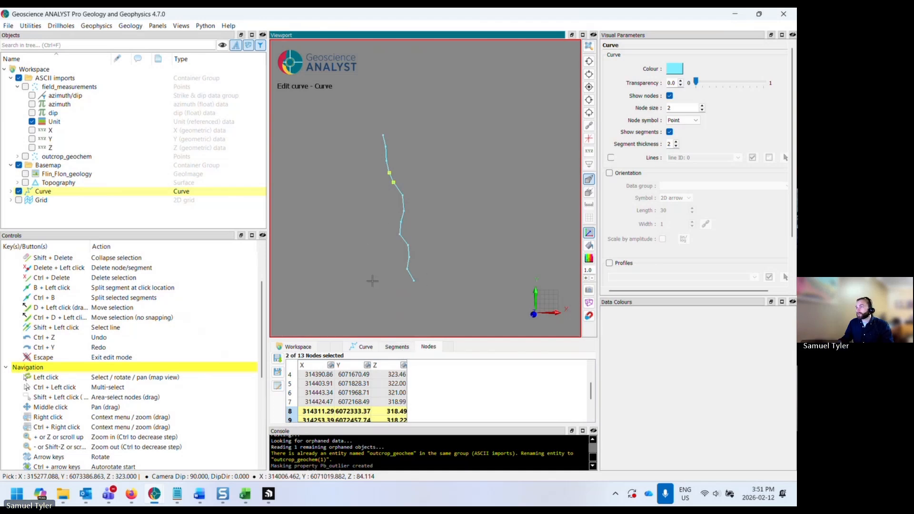
- Review the curve's general properties and turn on the Flin_Flon_geology image beneath the curve
left_click(364, 349)
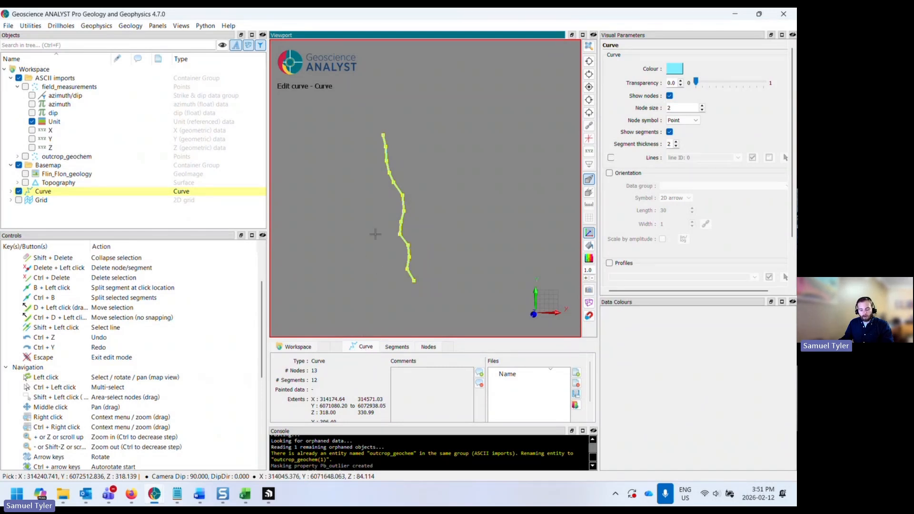
left_click_drag(352, 261, 376, 250)
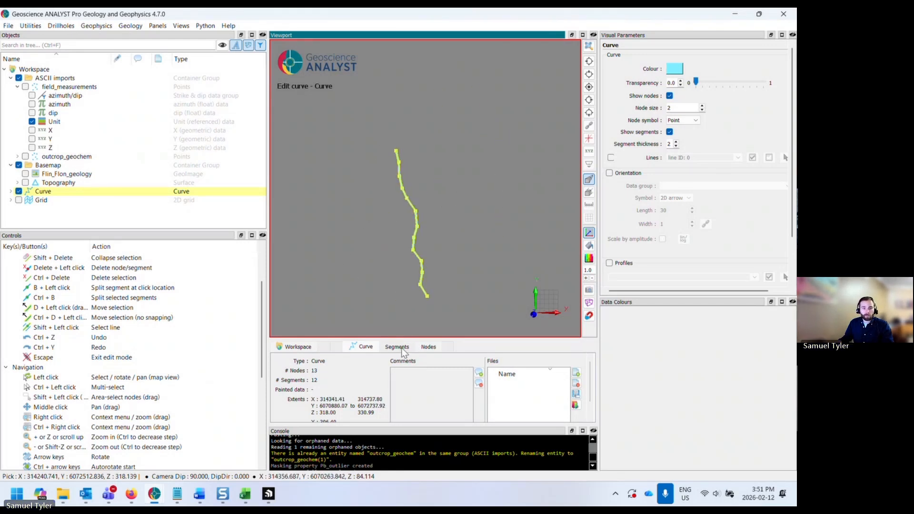
left_click(25, 174)
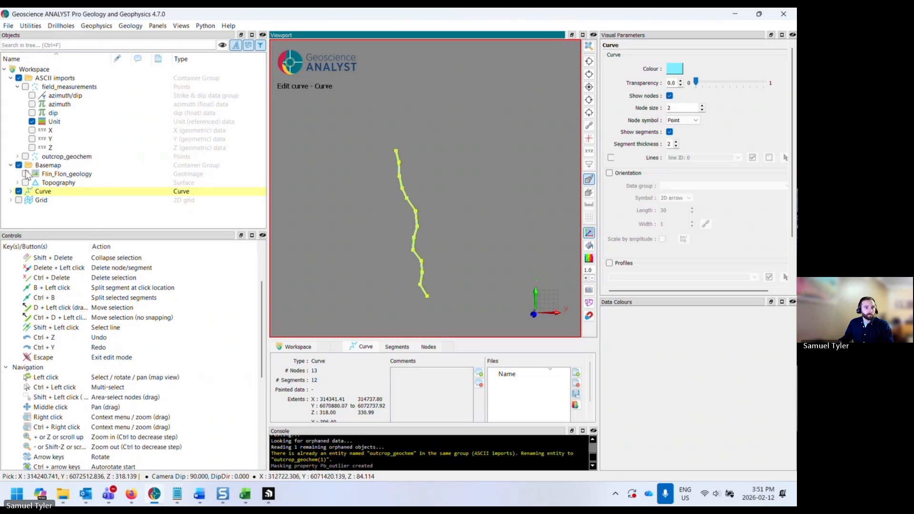
scroll(352, 270, "up", 2)
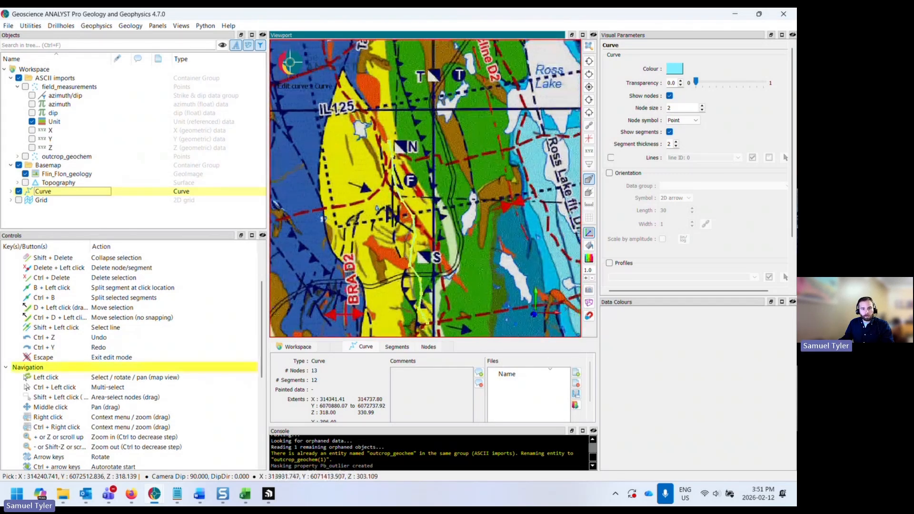
middle_click_drag(353, 270, 362, 212)
left_click_drag(361, 211, 361, 267)
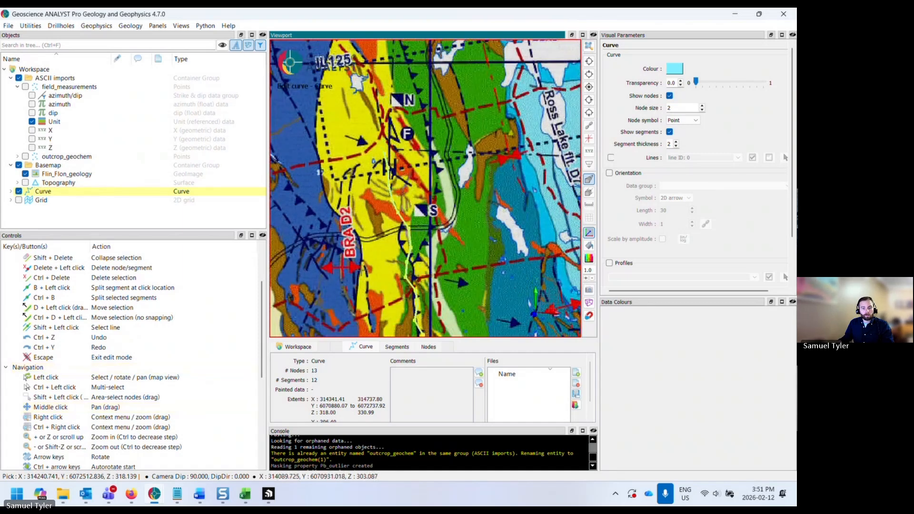
- Turn the Topography layer back on along with the geology map and zoom in on the curve's area
scroll(365, 255, "down", 2)
middle_click_drag(370, 243, 349, 180)
scroll(348, 180, "down", 2)
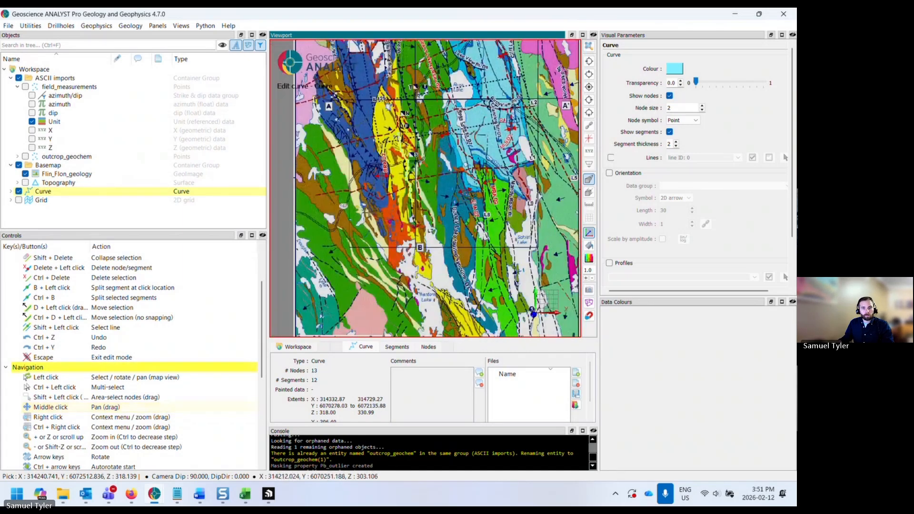
left_click(25, 173)
left_click(26, 183)
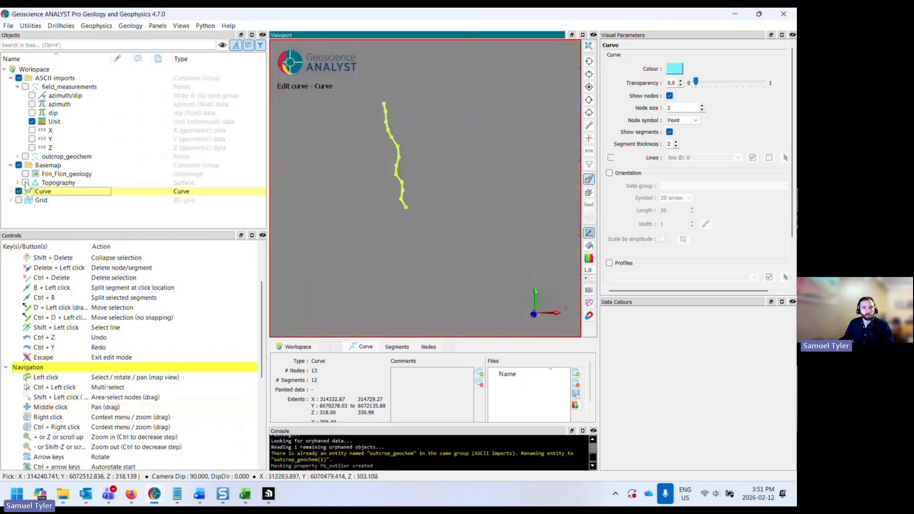
middle_click_drag(373, 249, 379, 271)
left_click_drag(379, 271, 372, 228)
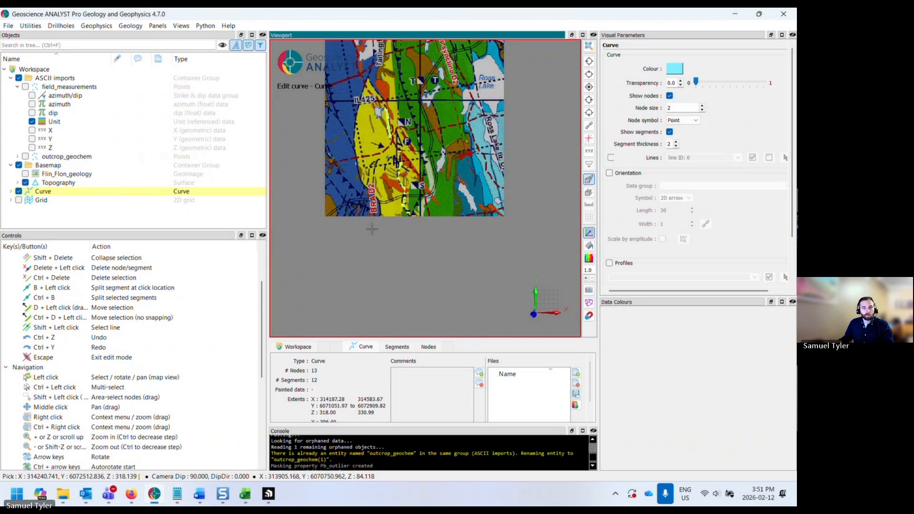
scroll(422, 187, "up", 2)
middle_click_drag(422, 187, 434, 224)
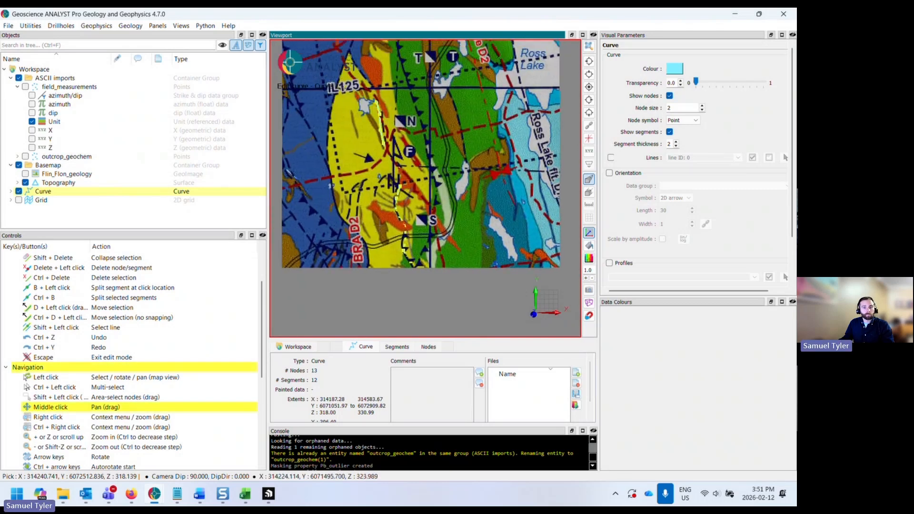
- Open the curve's segment list and zoom and pan around the curve to compare it with the mapped fault
left_click(395, 347)
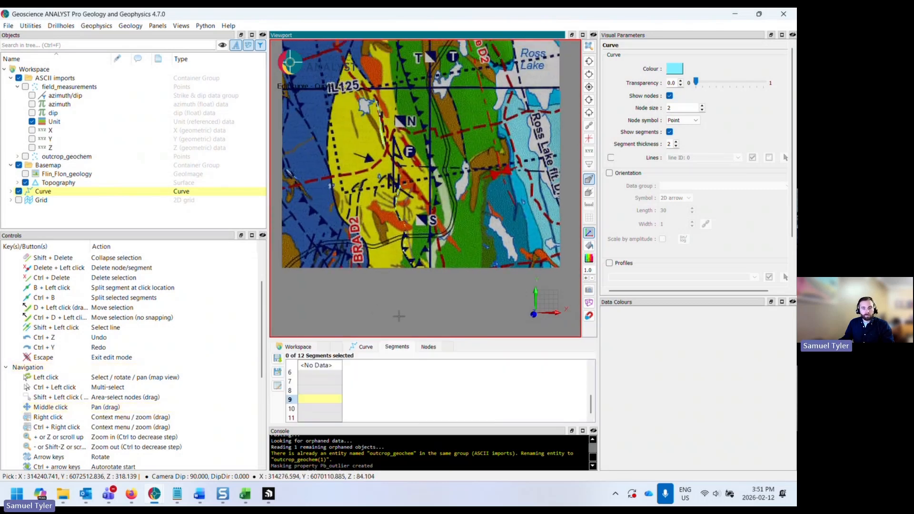
scroll(382, 269, "up", 3)
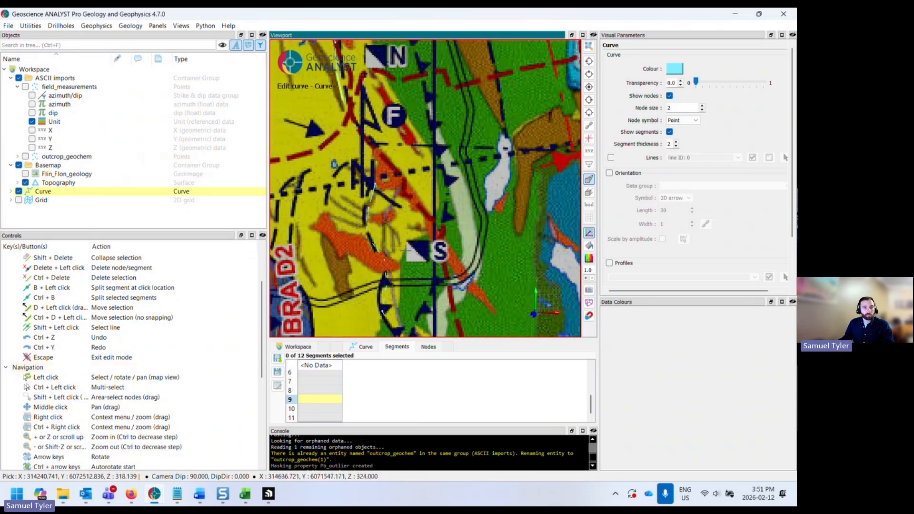
scroll(381, 269, "down", 2)
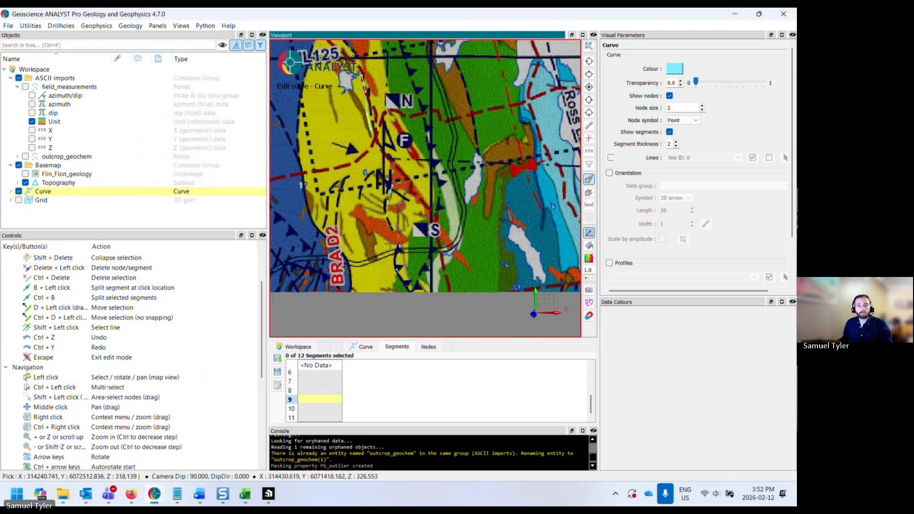
scroll(393, 226, "down", 1)
middle_click_drag(394, 225, 410, 249)
scroll(410, 248, "down", 1)
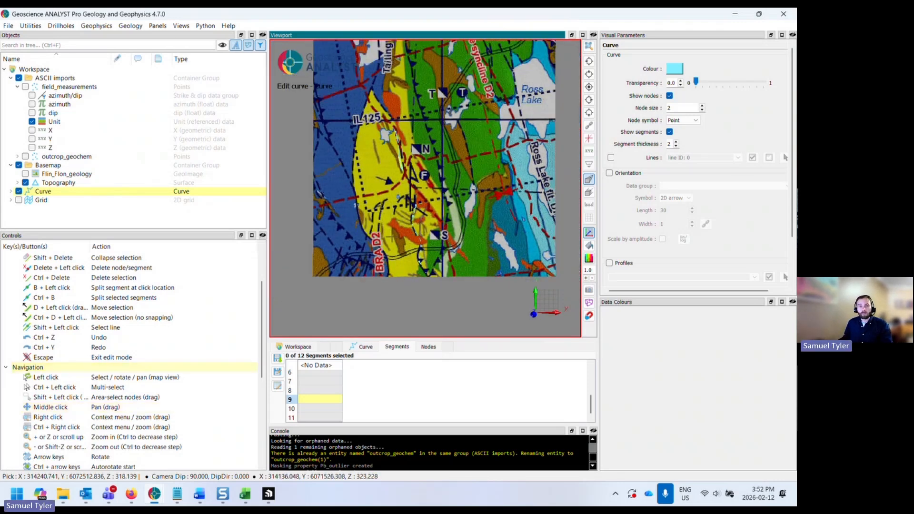
middle_click_drag(328, 143, 380, 151)
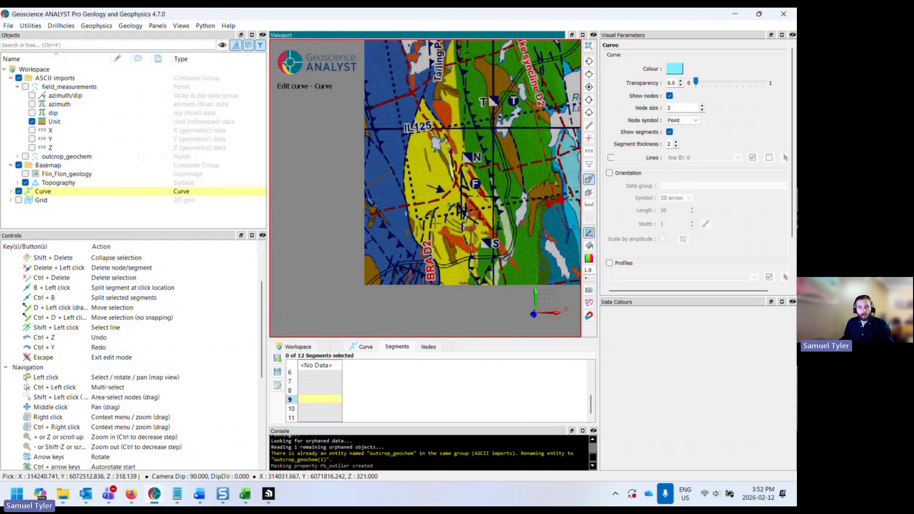
middle_click_drag(440, 227, 430, 224)
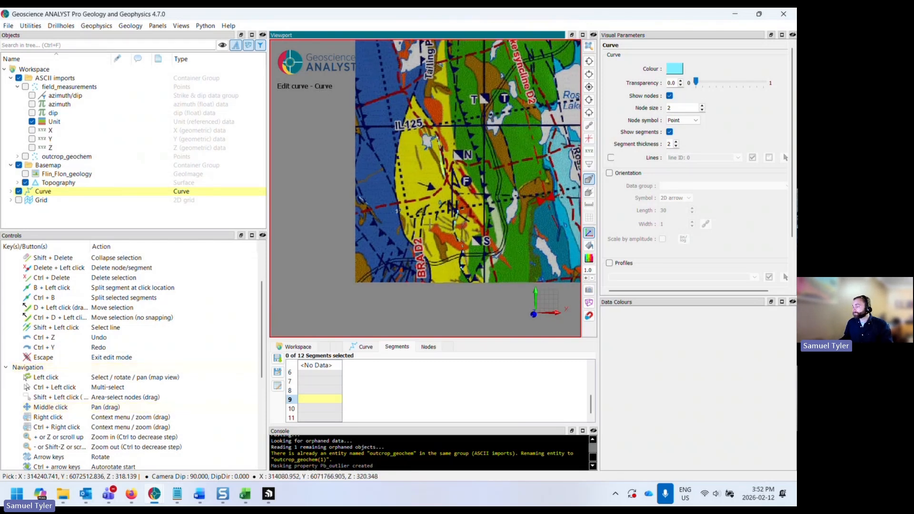
- Exit edit mode and name the new curve F1_surface
key("Escape")
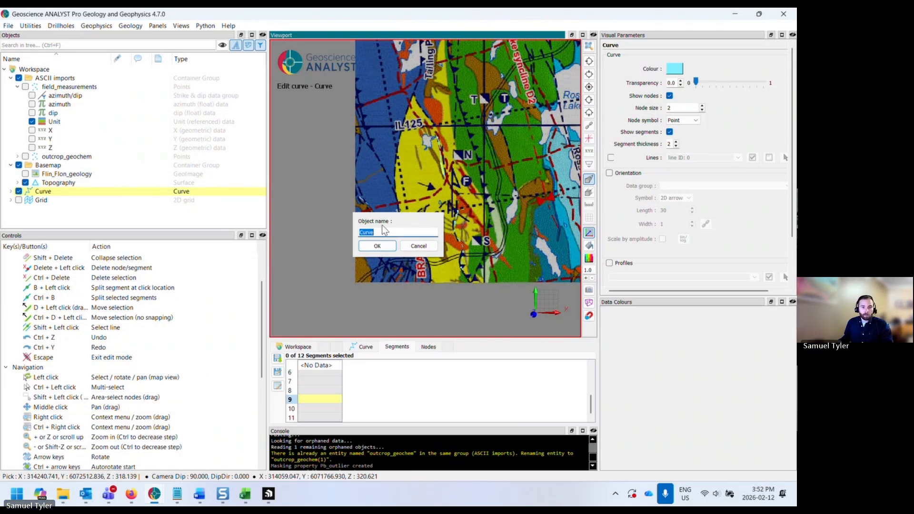
type("F1")
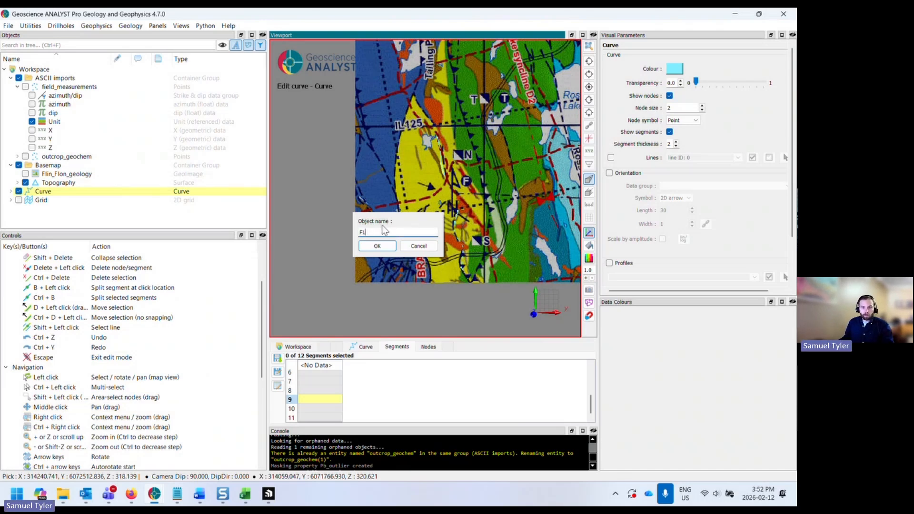
type("_s")
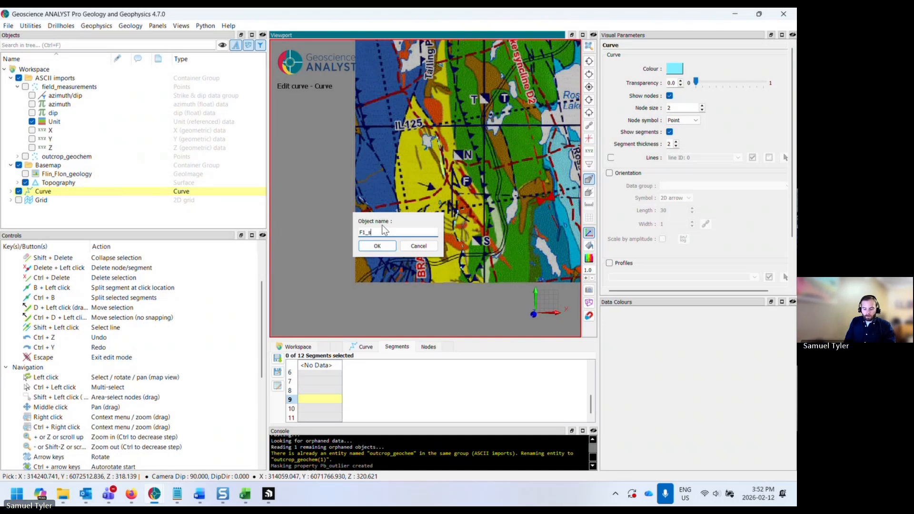
type("urfac")
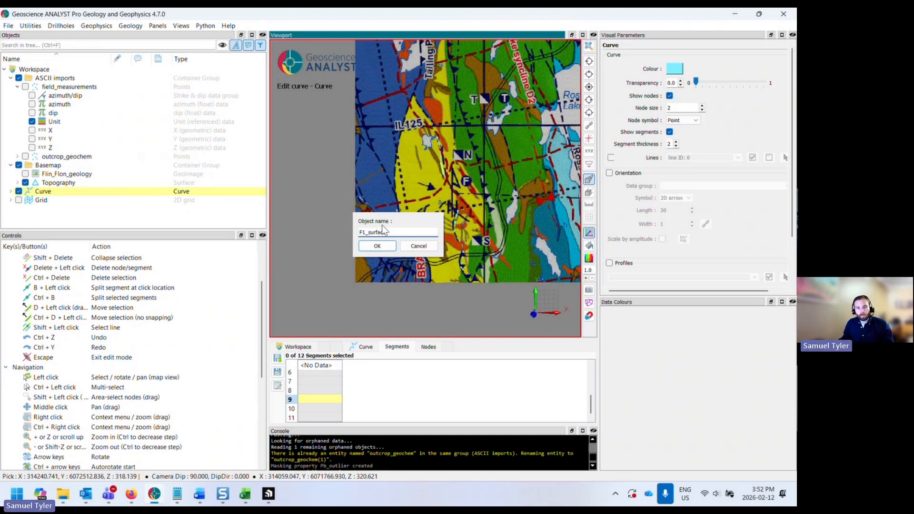
type("e")
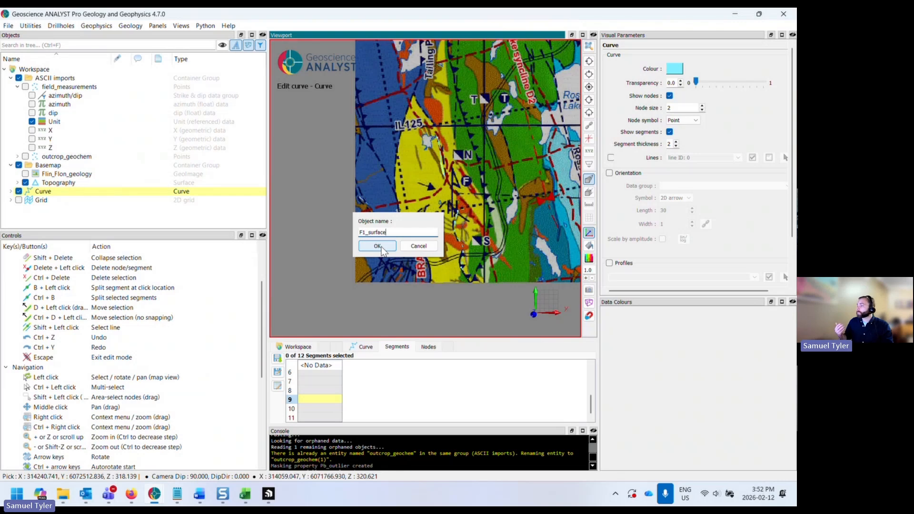
left_click(381, 247)
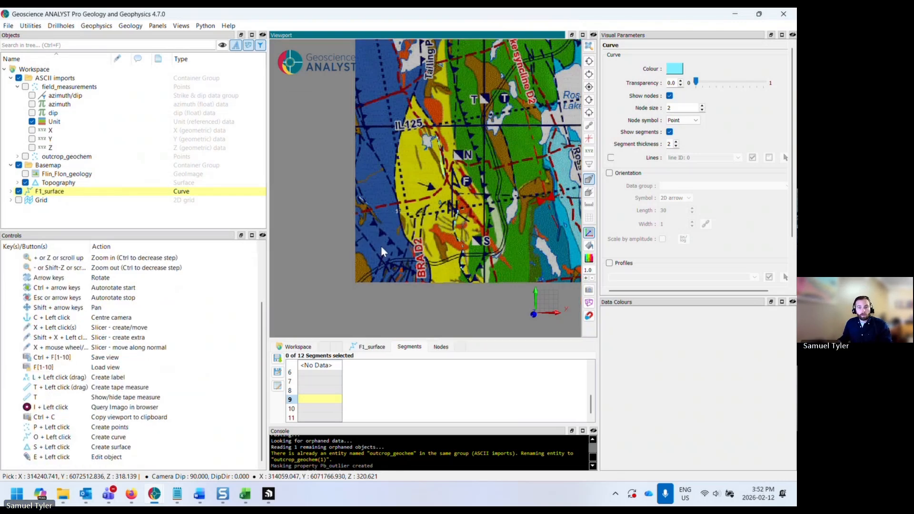
- Show the field_measurements points and isolate the F1 unit so only its orientation tablets are displayed
middle_click_drag(429, 257, 407, 243)
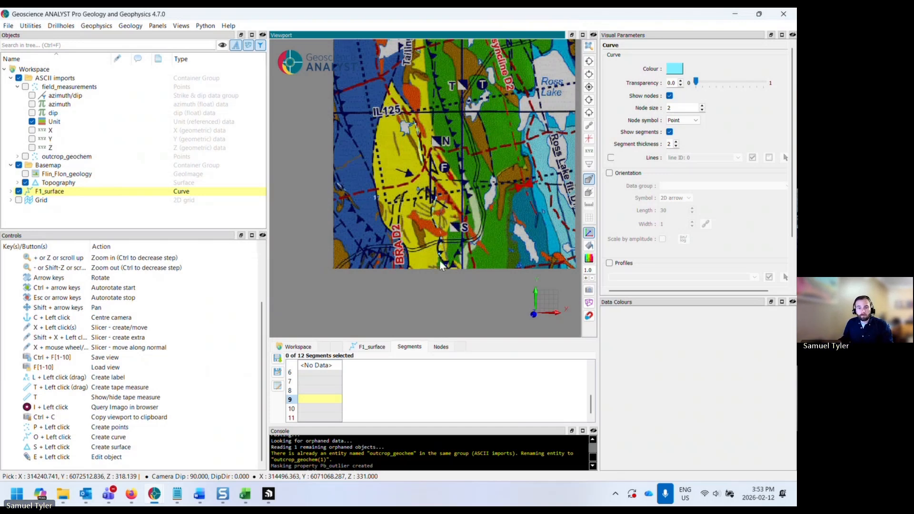
middle_click_drag(498, 268, 481, 270)
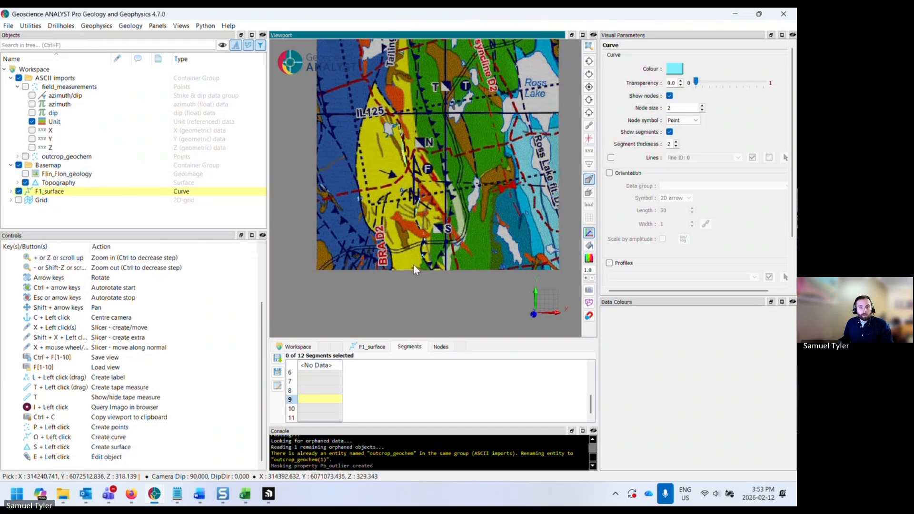
middle_click_drag(413, 265, 403, 266)
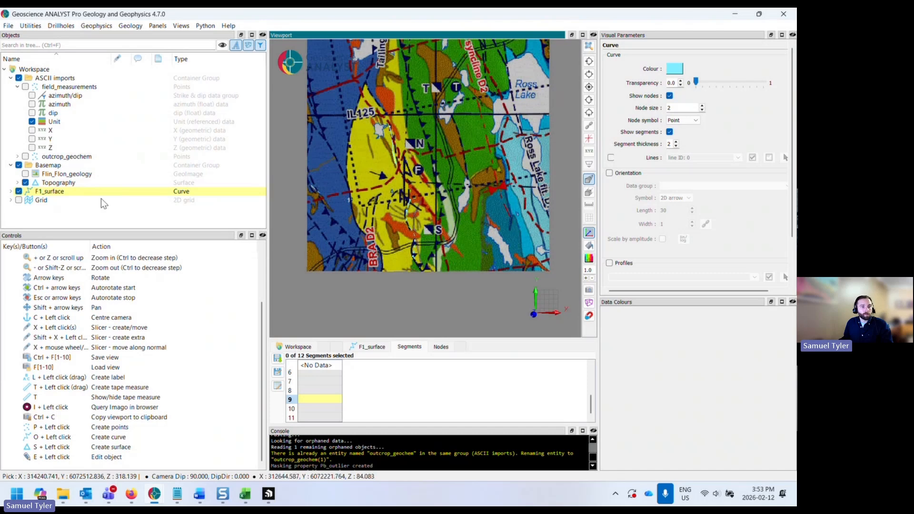
left_click(25, 87)
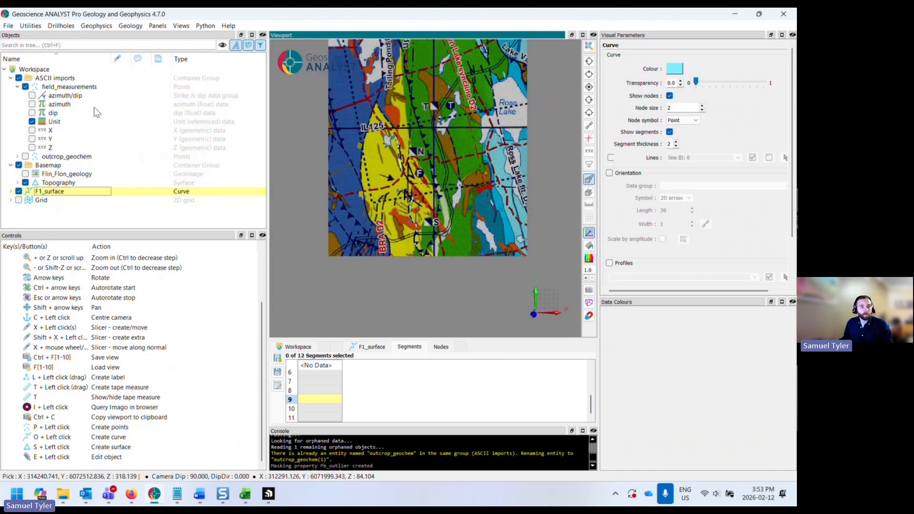
left_click(54, 122)
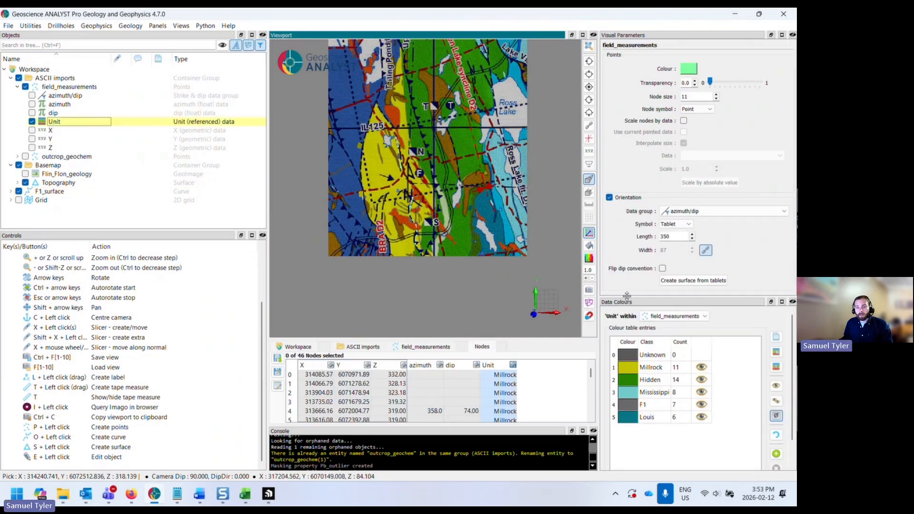
left_click_drag(626, 296, 625, 248)
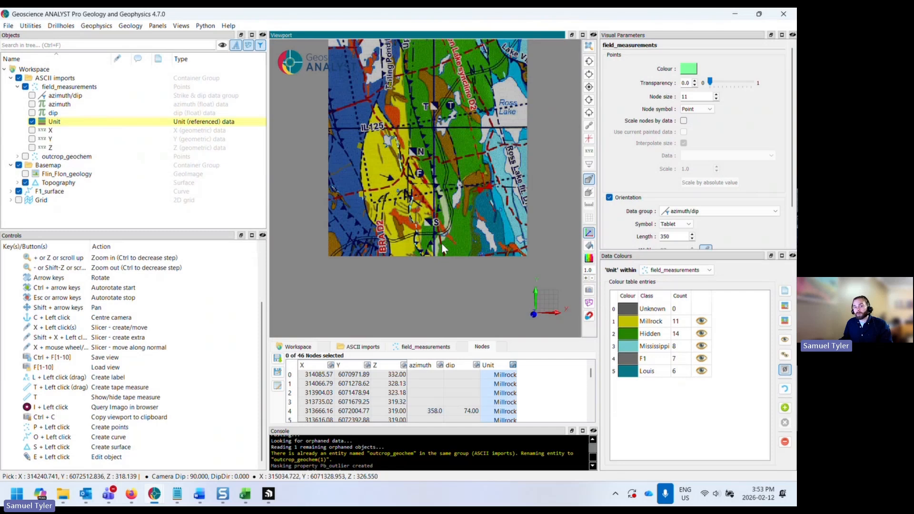
left_click(652, 361)
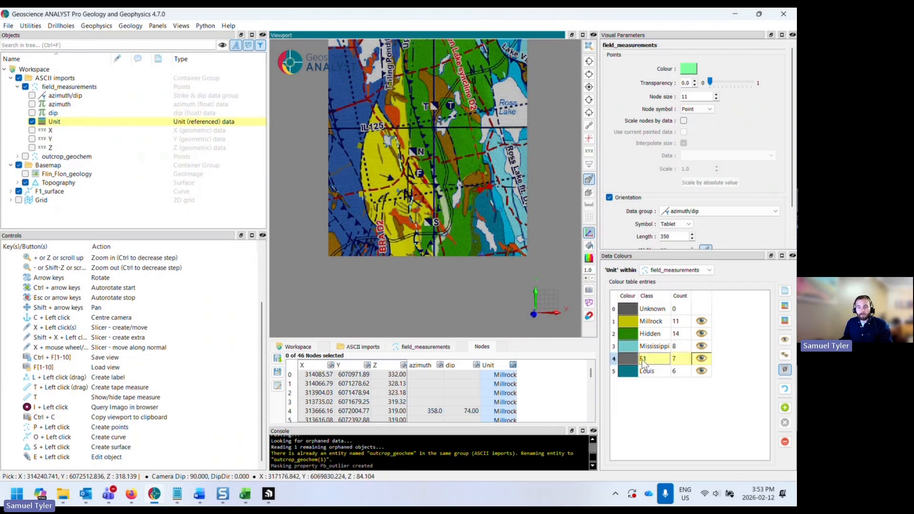
left_click(784, 341)
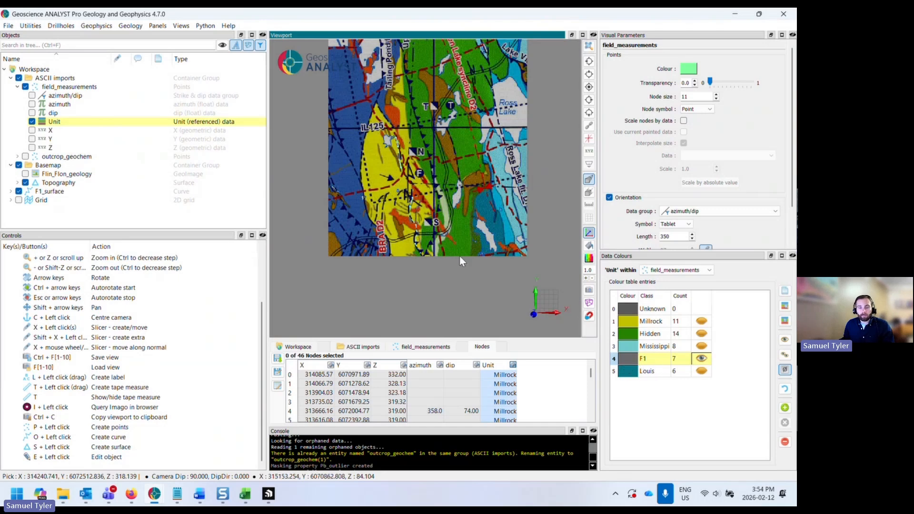
- Orbit into a tilted 3D view and zoom to examine the F1 tablets against the curve and map
left_click_drag(458, 256, 448, 138)
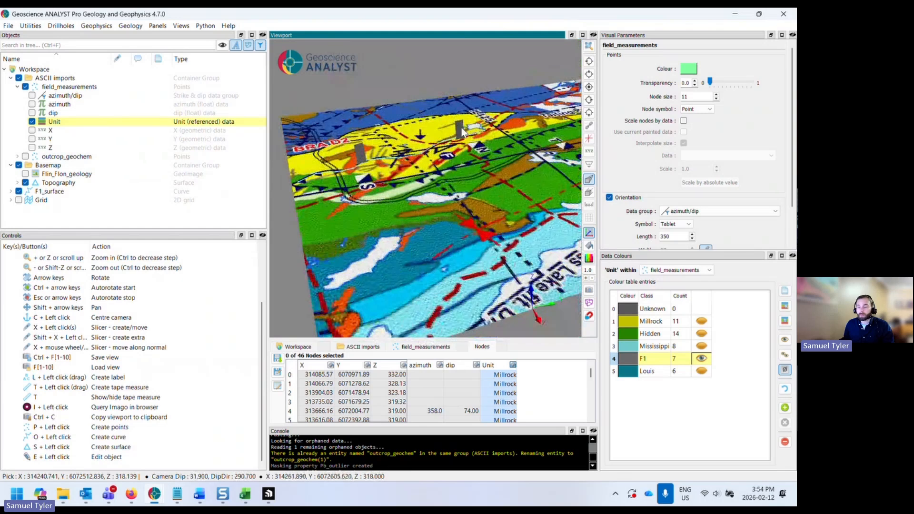
left_click_drag(429, 171, 430, 195)
scroll(429, 195, "down", 2)
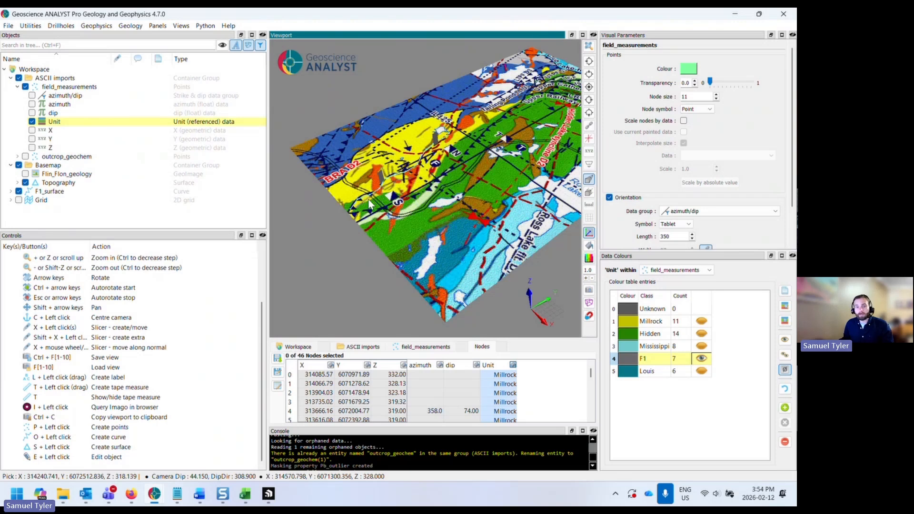
left_click_drag(373, 195, 399, 210)
scroll(359, 178, "up", 5)
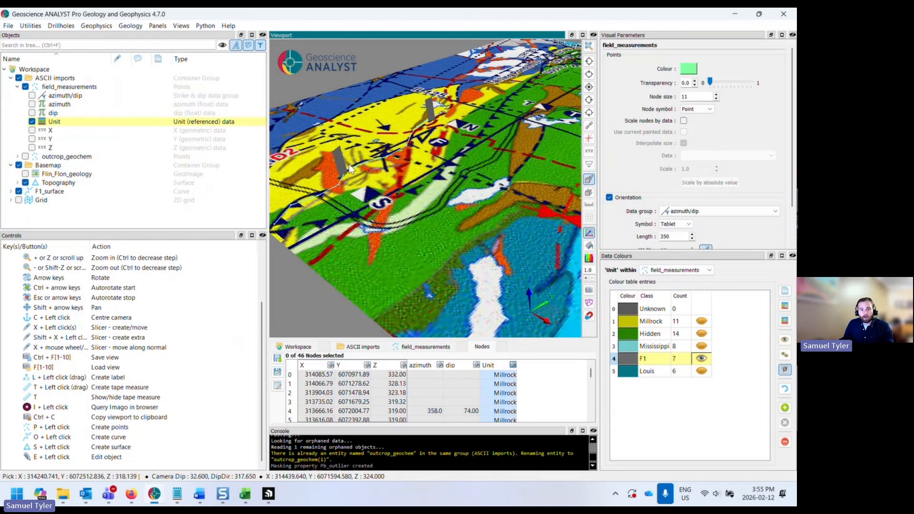
mouse_move(336, 159)
left_mouse_down()
mouse_move(398, 184)
mouse_move(398, 200)
mouse_move(336, 158)
left_mouse_up()
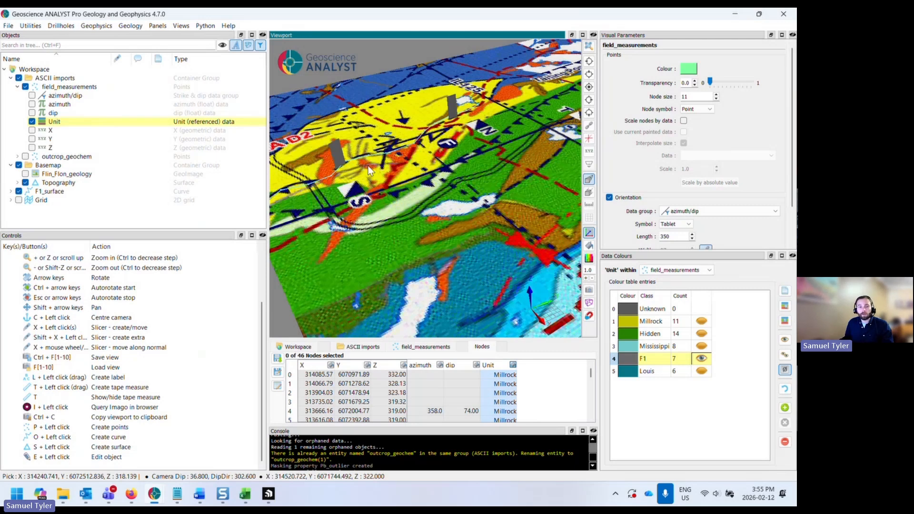
left_click_drag(415, 182, 420, 189)
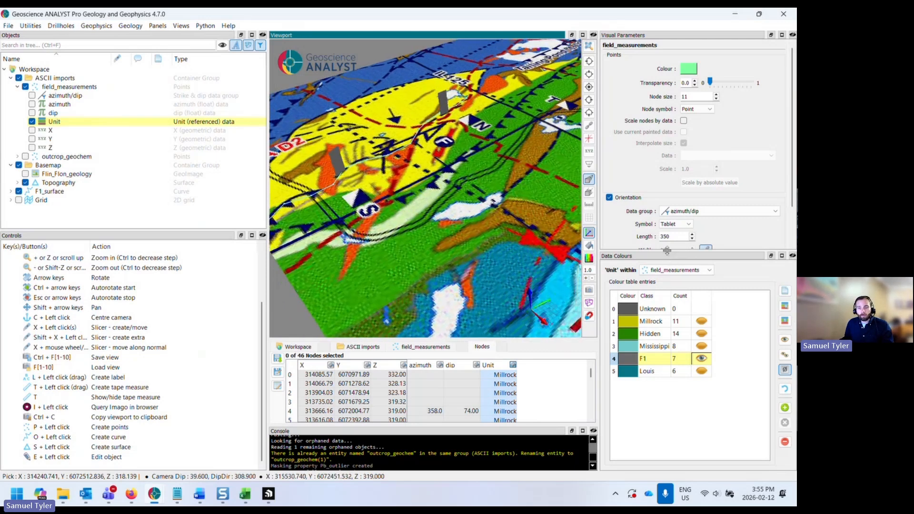
left_click_drag(667, 250, 668, 332)
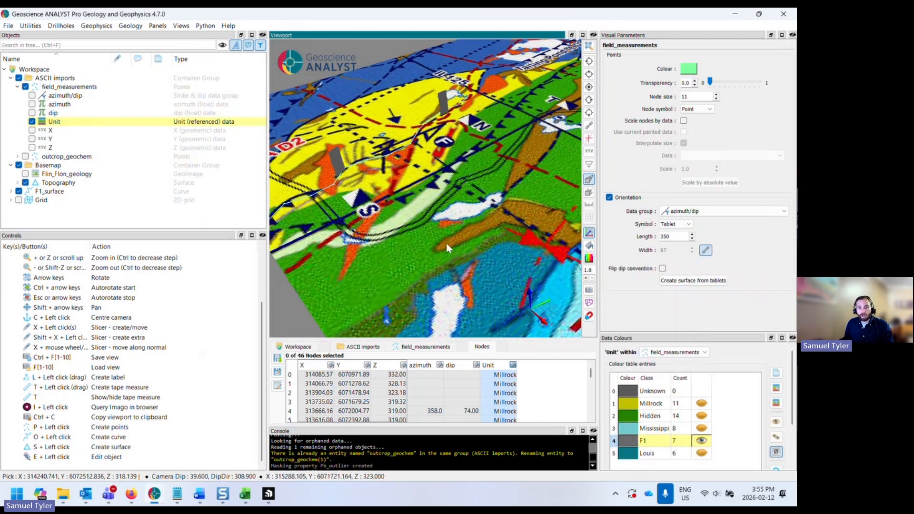
scroll(447, 242, "down", 2)
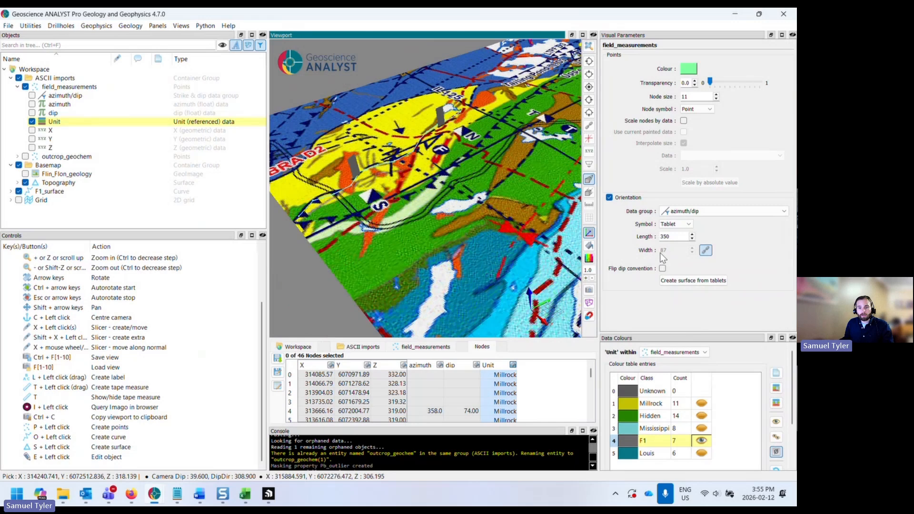
- Set the orientation tablets' width to 100 and length to 5000
left_click(704, 252)
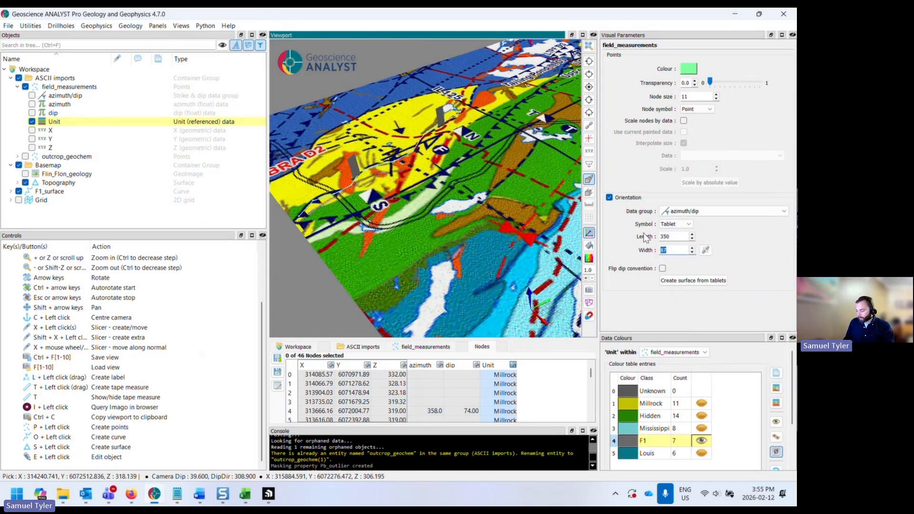
type("10")
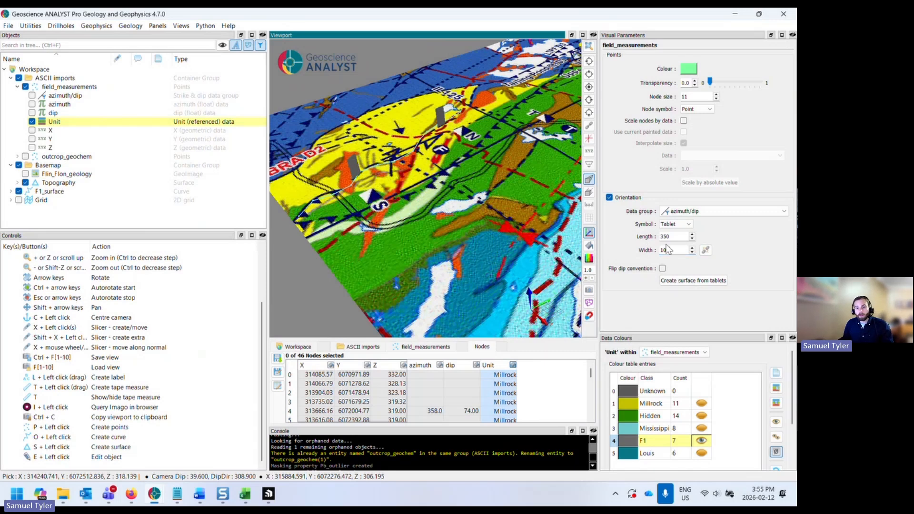
type("0")
key("shift+Tab")
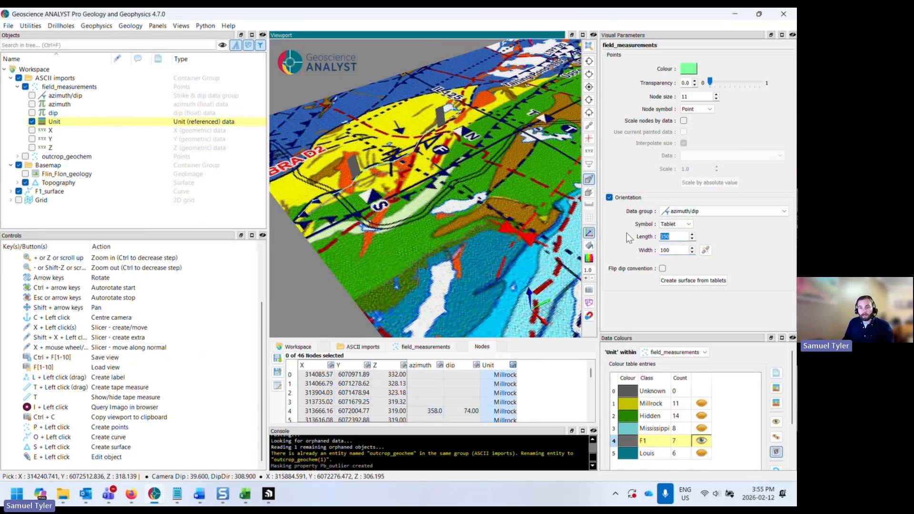
type("5000")
scroll(470, 216, "down", 5)
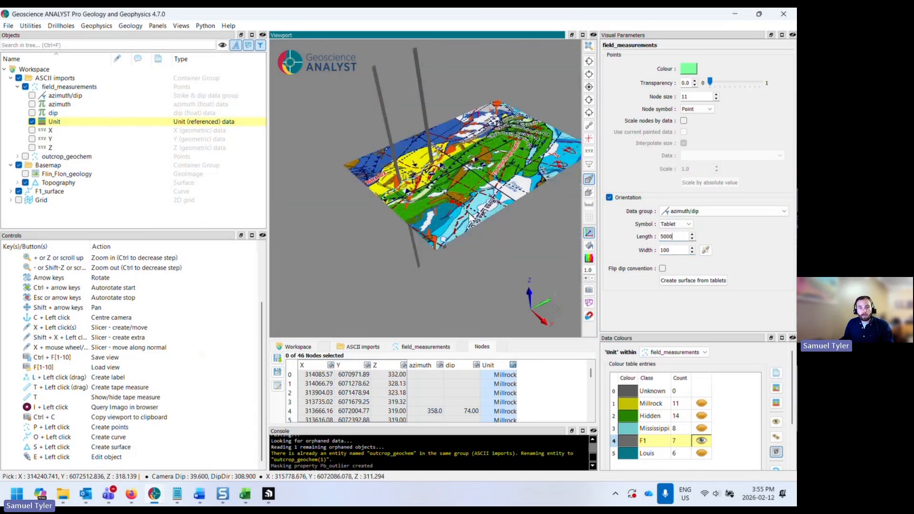
- Add a map viewport and dock it beside the main viewport for side-by-side viewing
left_click_drag(469, 217, 454, 203)
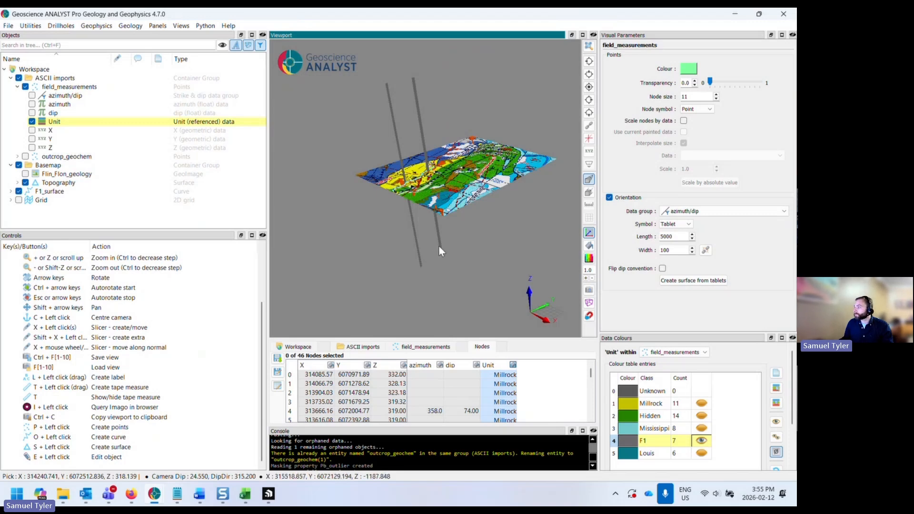
left_click_drag(401, 266, 426, 213)
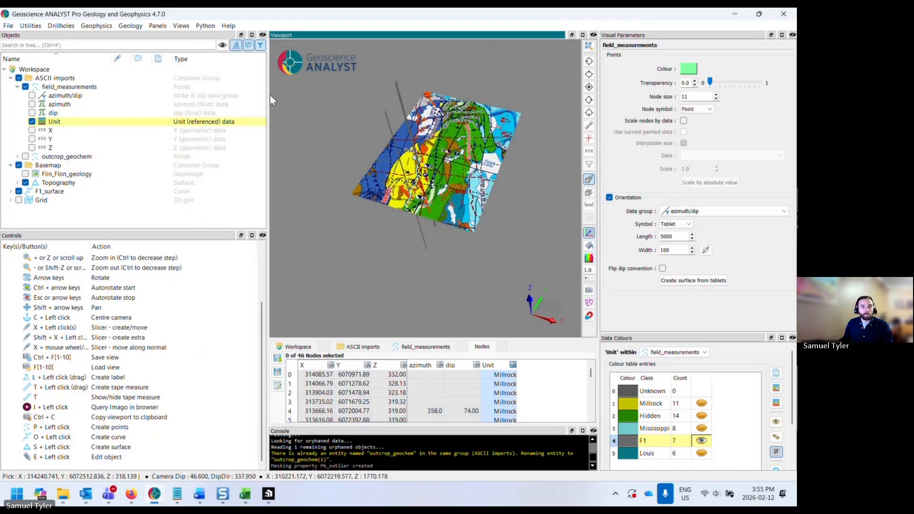
left_click_drag(268, 100, 161, 100)
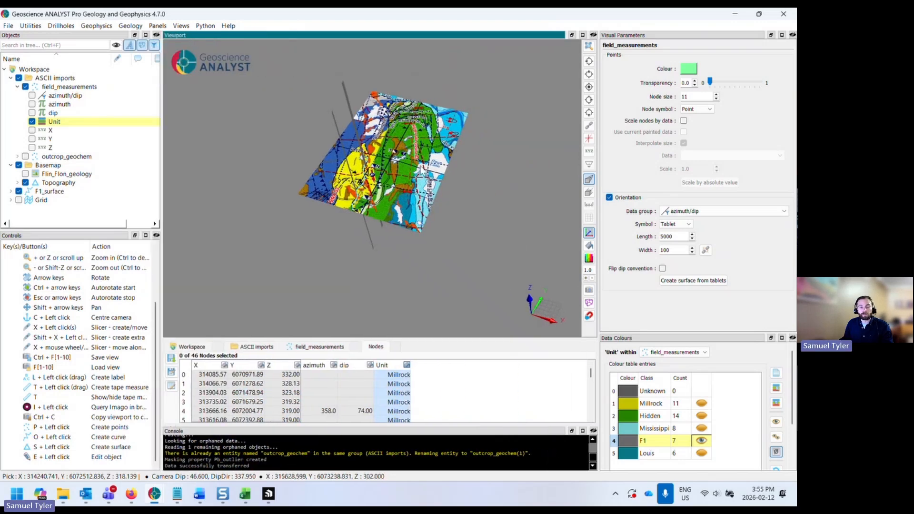
left_click(588, 87)
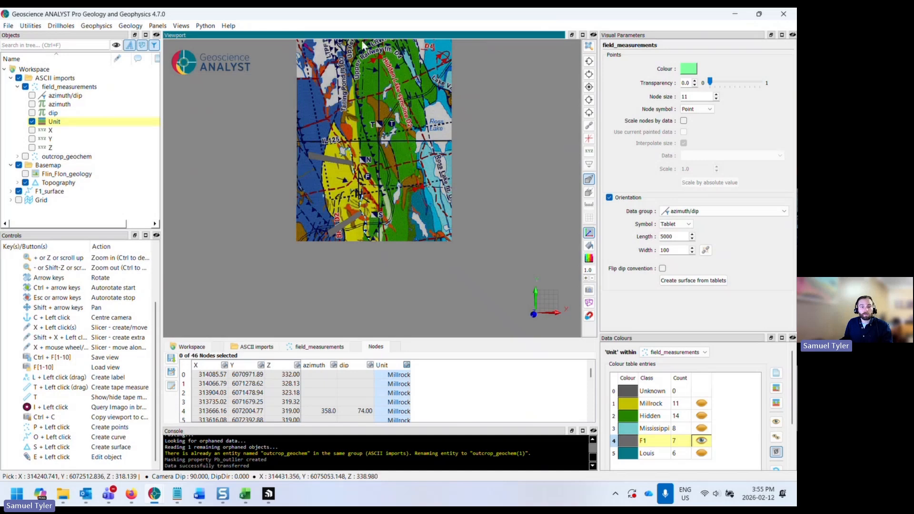
middle_click_drag(413, 143, 399, 191)
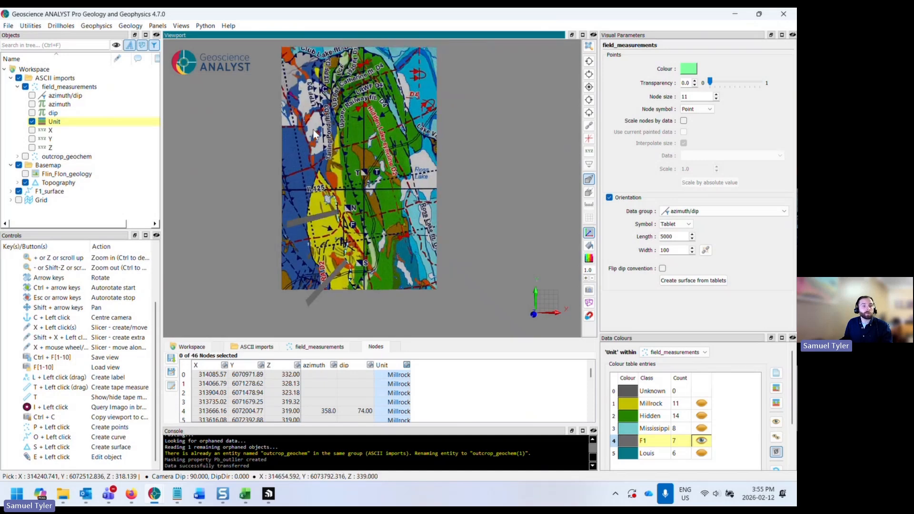
left_click(162, 26)
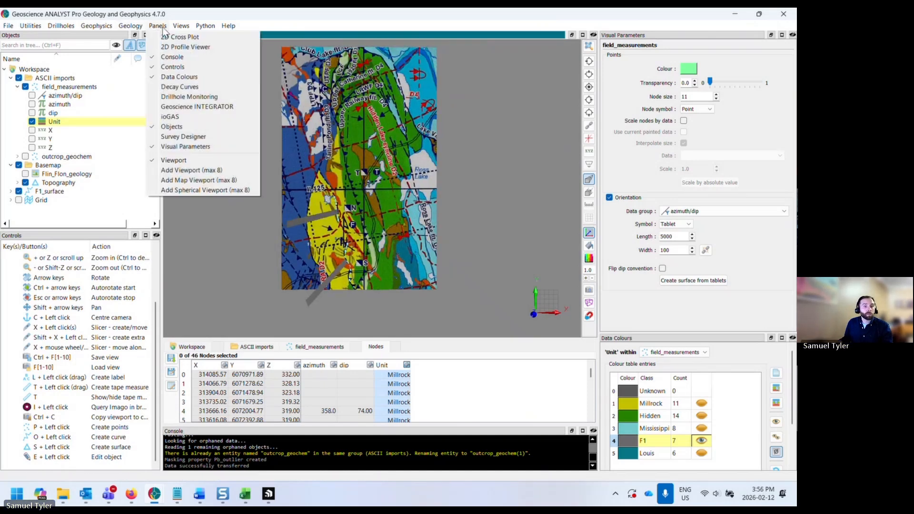
left_click(205, 181)
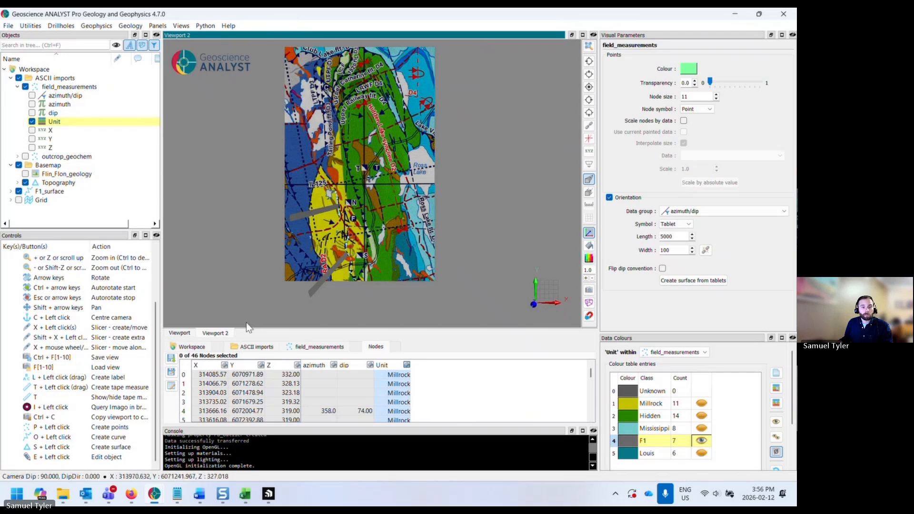
left_click(180, 334)
left_click(214, 335)
left_click(178, 334)
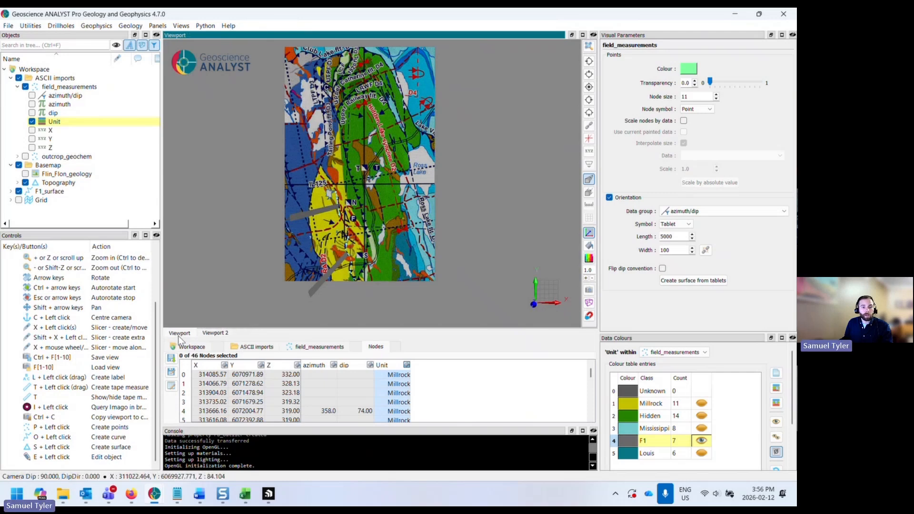
left_click(215, 333)
left_click_drag(262, 35, 618, 117)
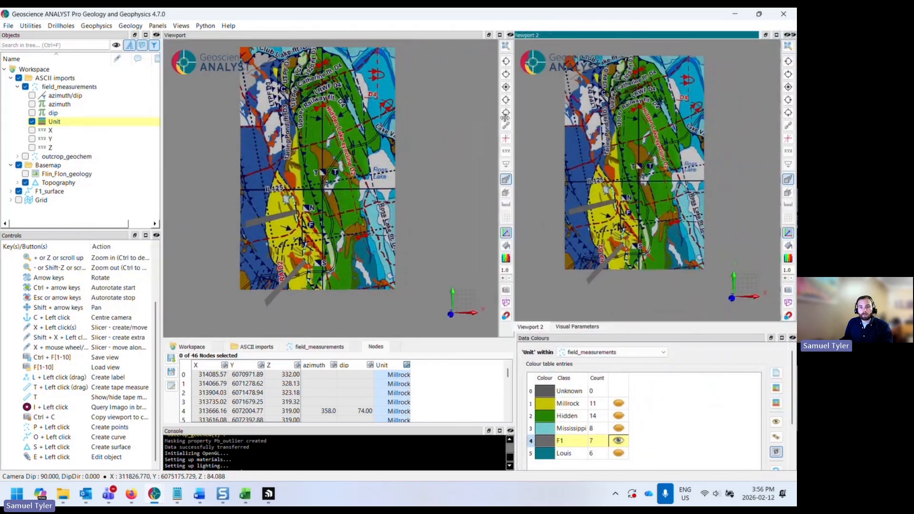
- In a side view, draw a horizontal quick slicer across the map surface
left_click(349, 173)
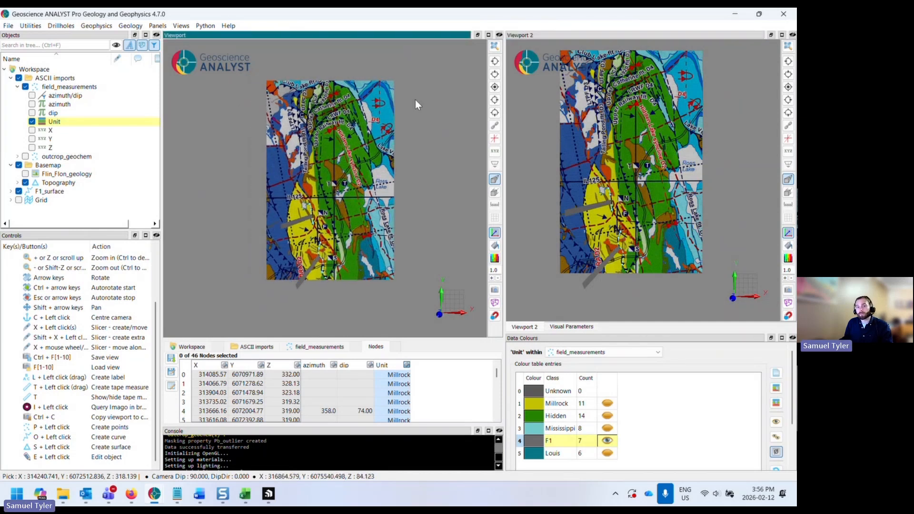
left_click(494, 74)
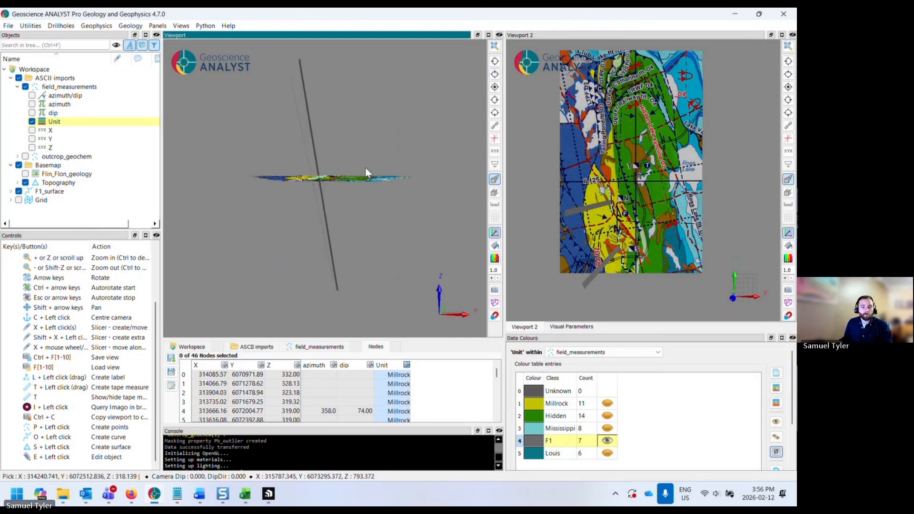
scroll(365, 172, "up", 2)
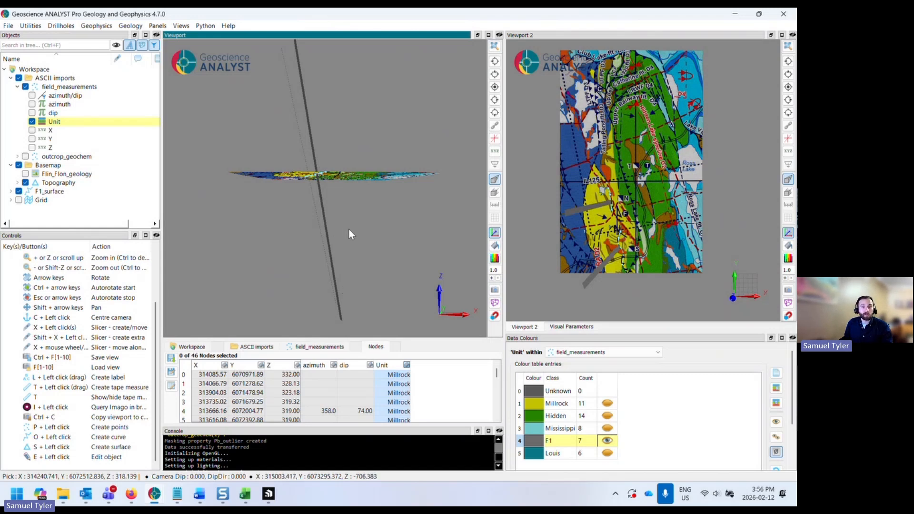
left_click(494, 193)
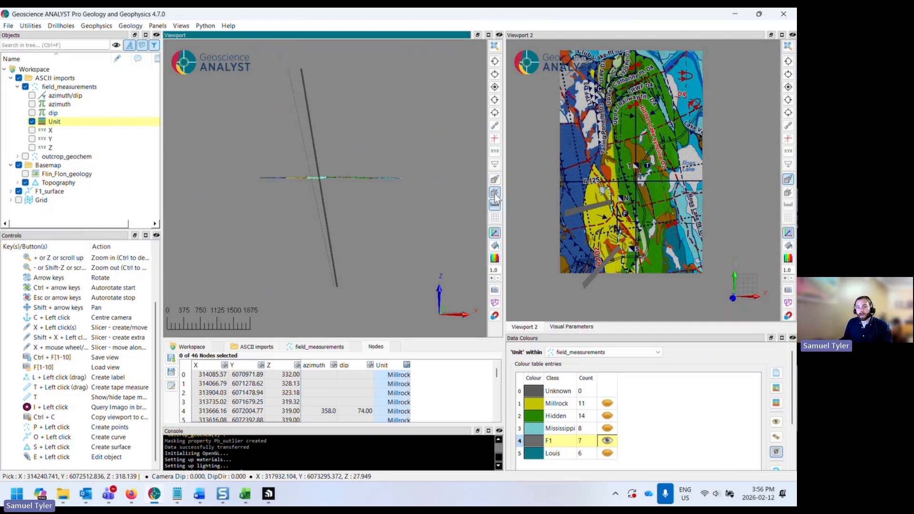
left_click(495, 193)
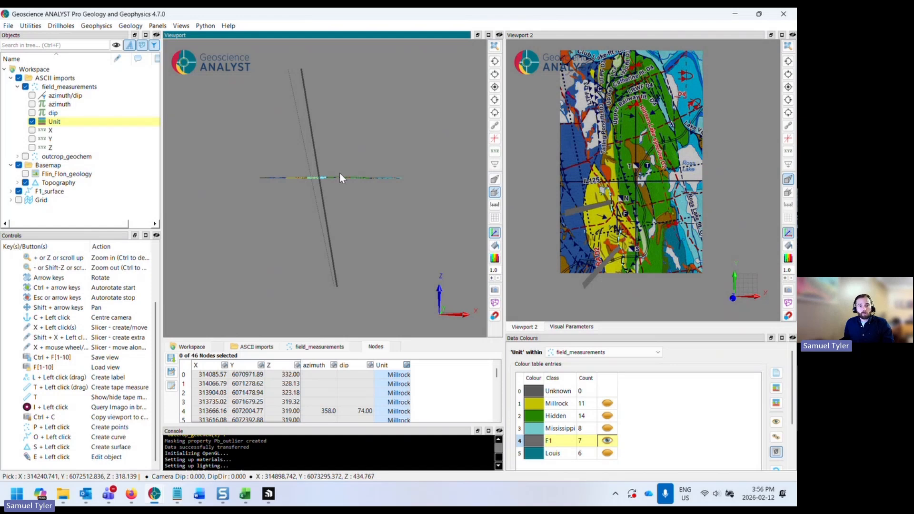
scroll(326, 189, "up", 2)
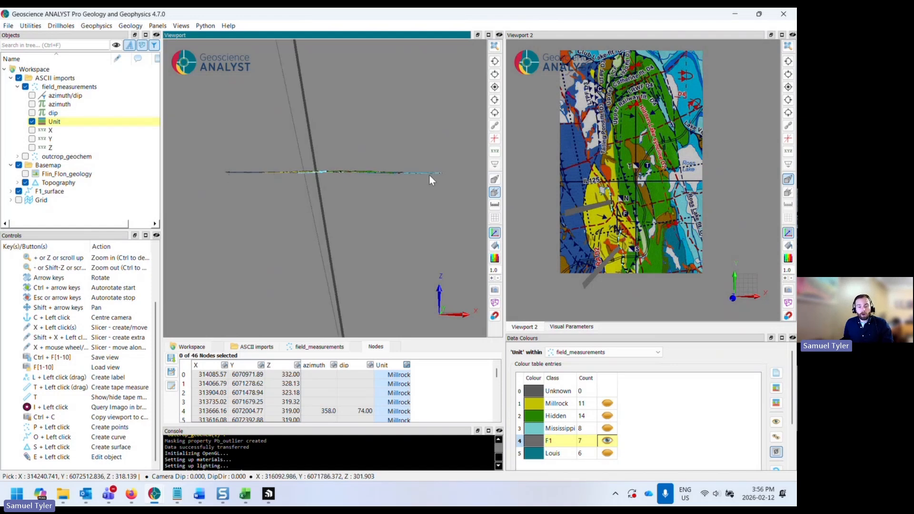
left_click(220, 170)
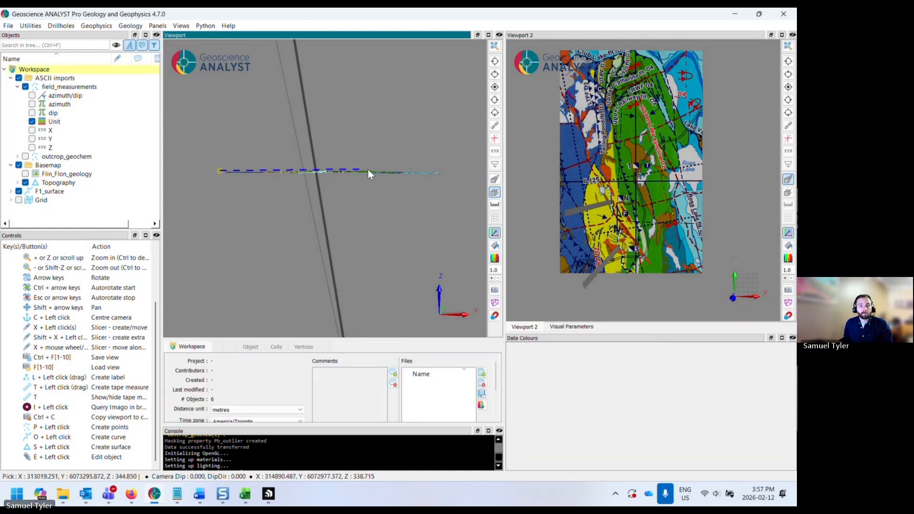
left_click(450, 172)
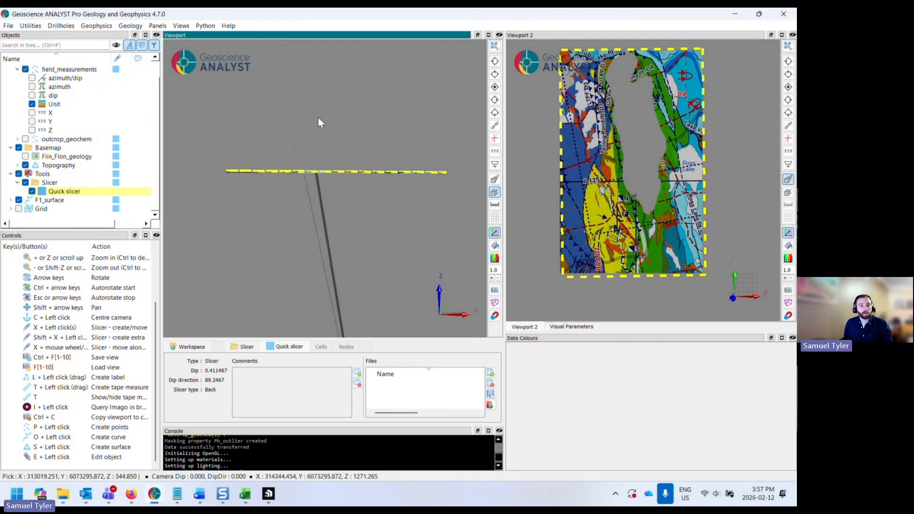
- Switch the quick slicer to slice mode with a thickness of 150.0
scroll(315, 128, "down", 1)
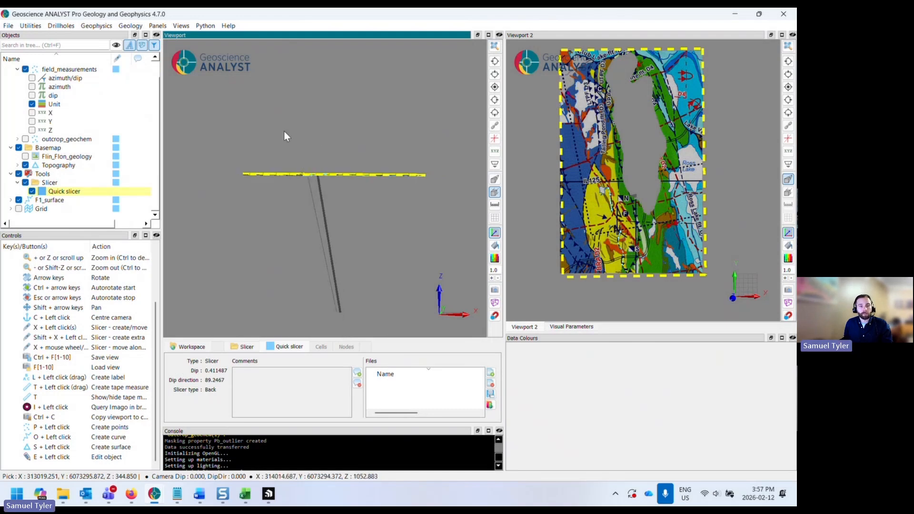
left_click(341, 132)
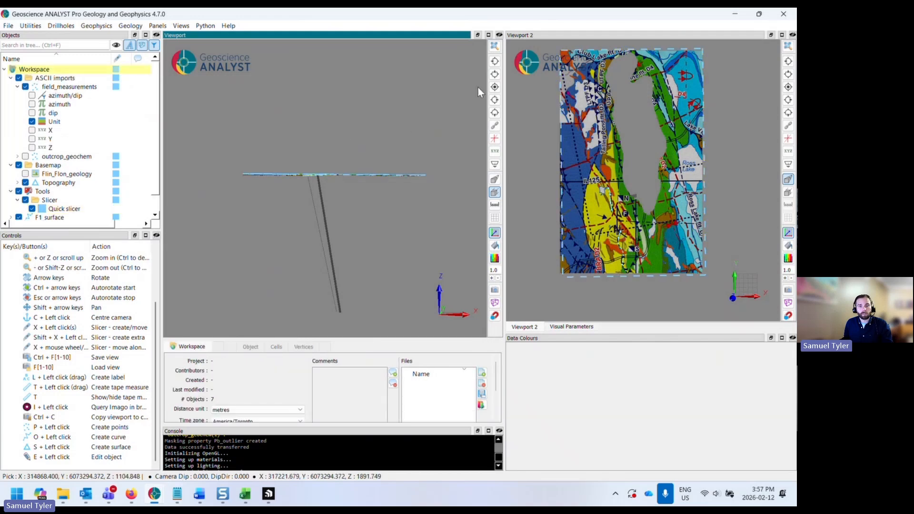
left_click(494, 87)
scroll(357, 167, "down", 2)
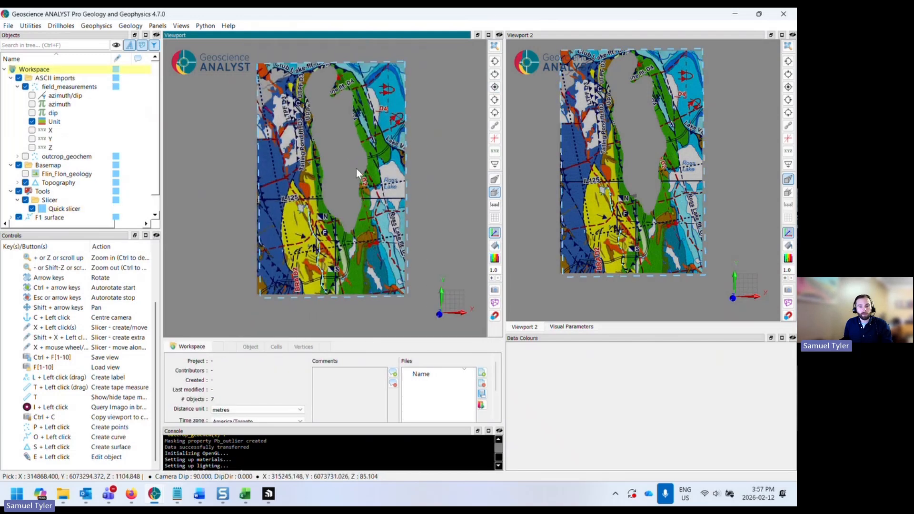
left_click(286, 230)
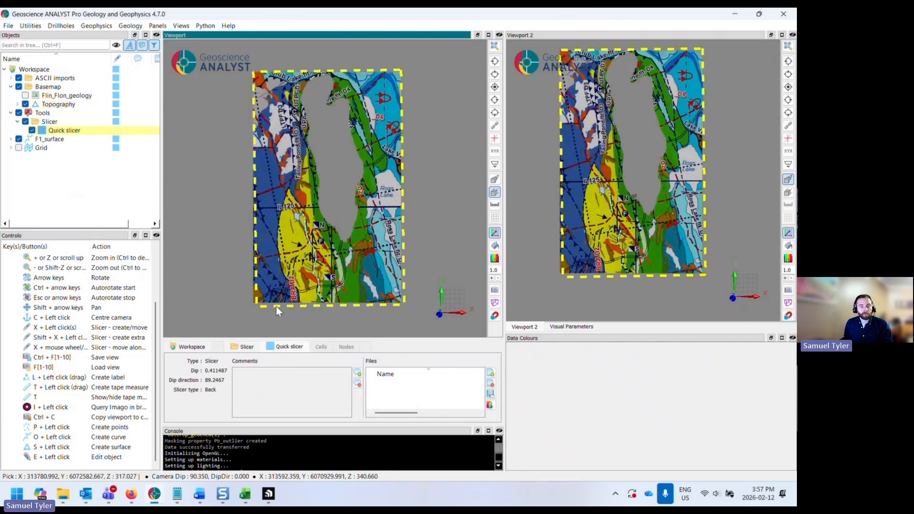
left_click(581, 326)
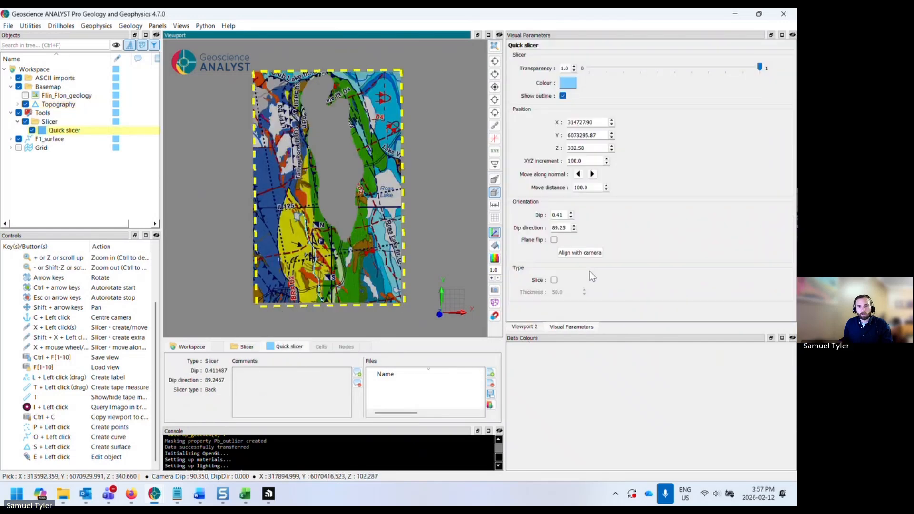
left_click(554, 280)
left_click_drag(571, 294, 533, 292)
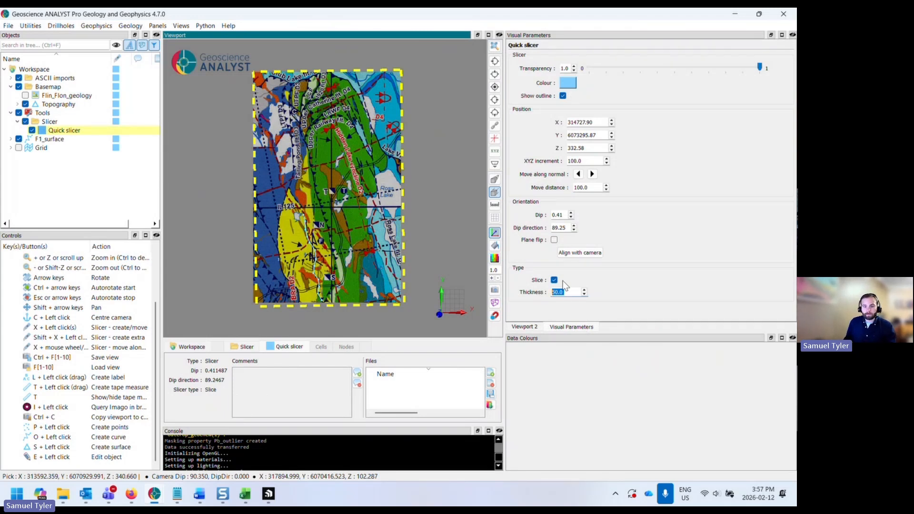
type("150.0")
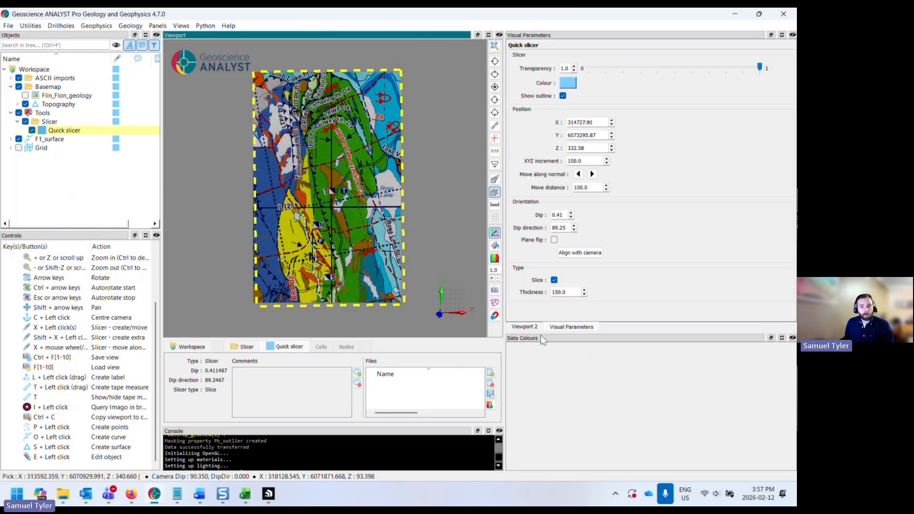
- In the second viewport, redraw the quick slicer horizontally at about -2000 m elevation and view it from above
left_click(524, 328)
left_click(526, 262)
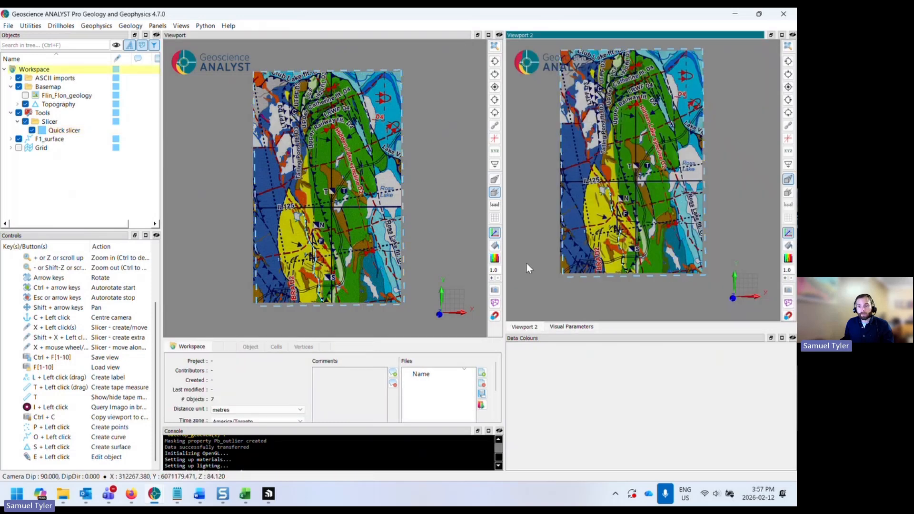
left_click(787, 192)
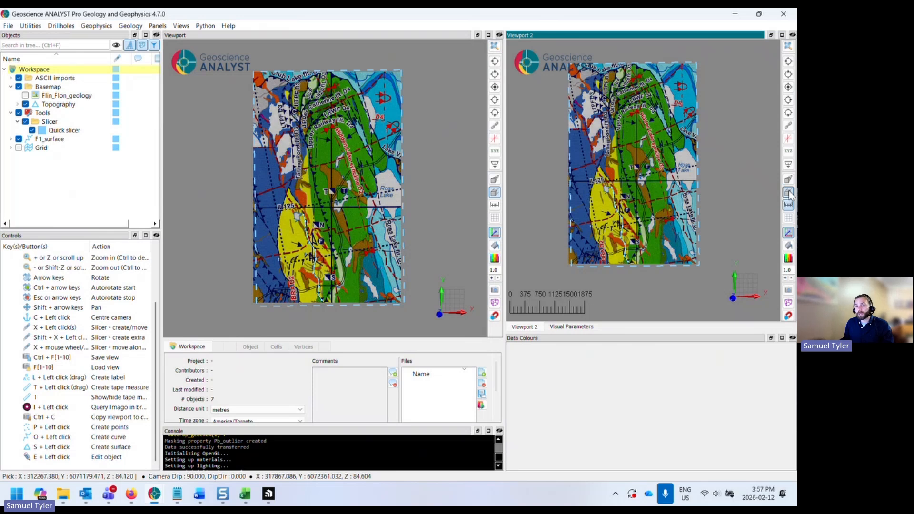
left_click(788, 205)
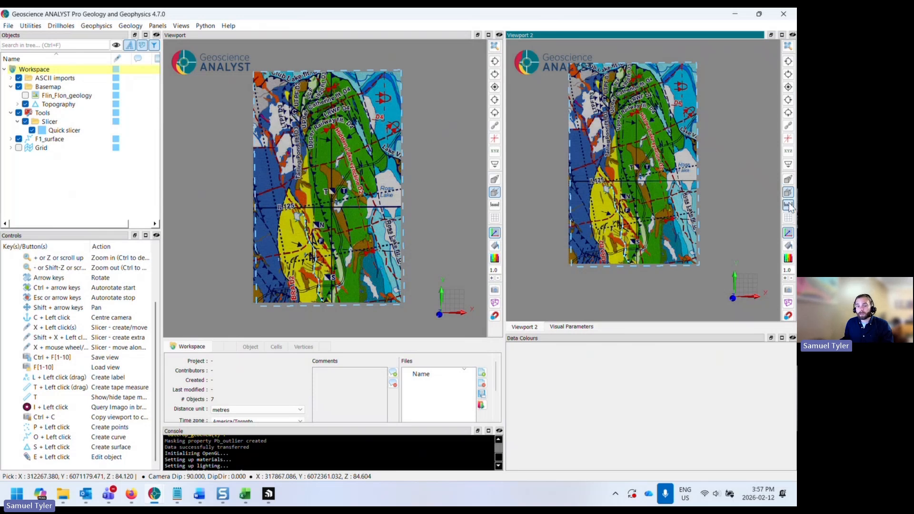
left_click(788, 75)
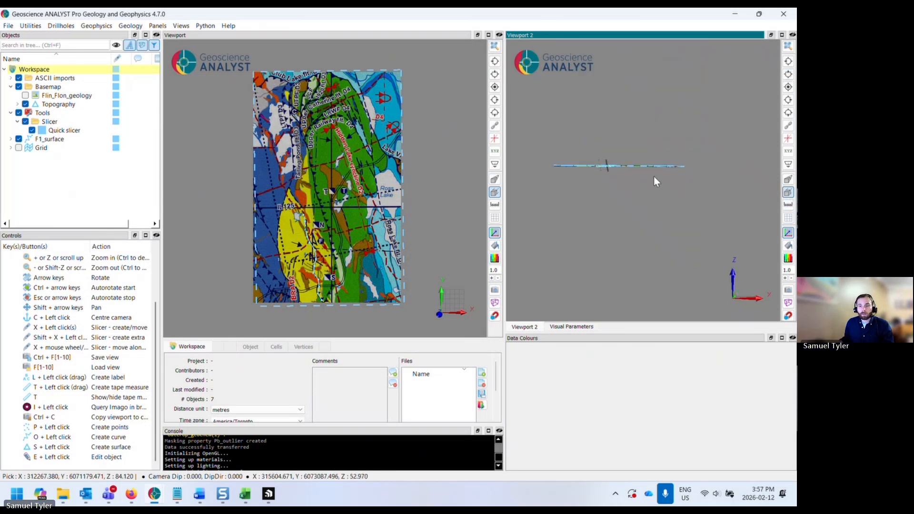
scroll(663, 165, "up", 2)
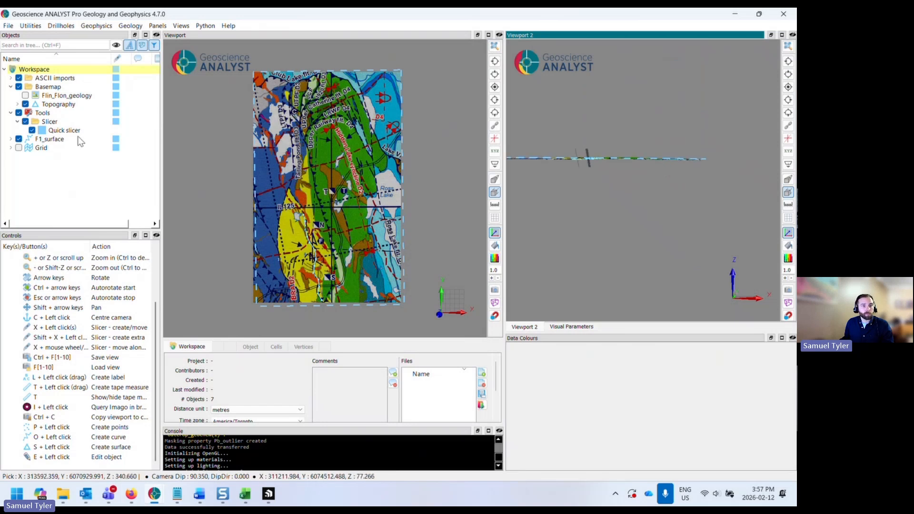
left_click(31, 130)
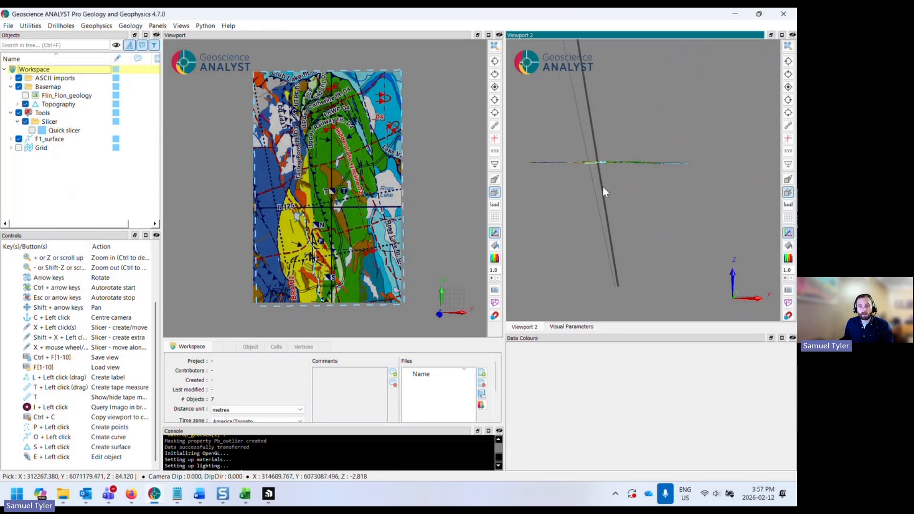
middle_click_drag(602, 197, 603, 152)
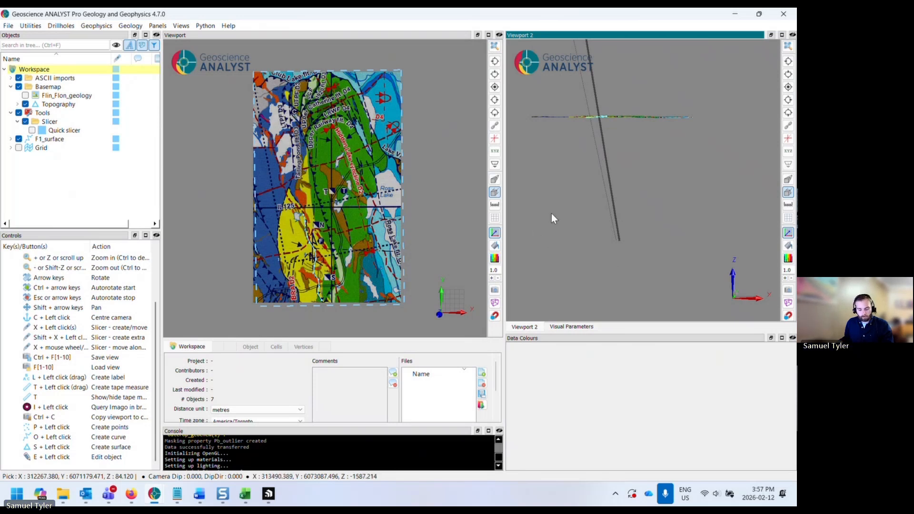
left_click(532, 233)
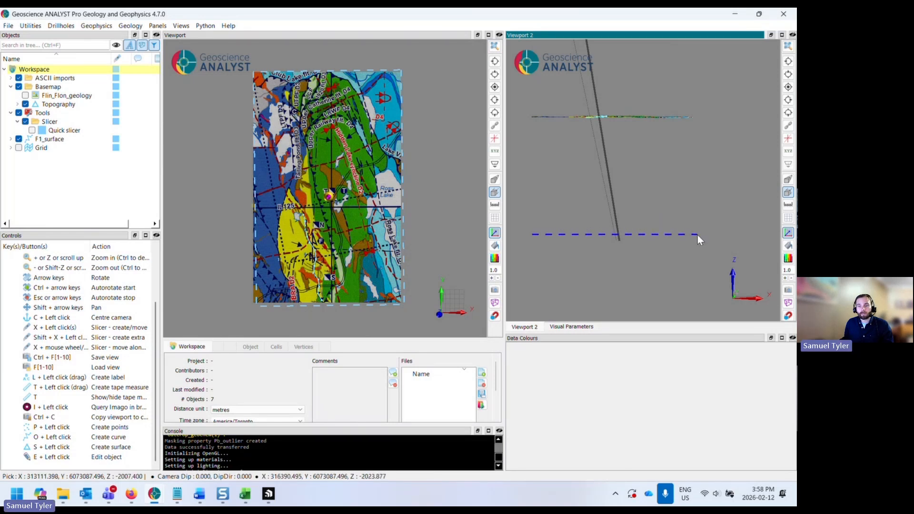
left_click(698, 234)
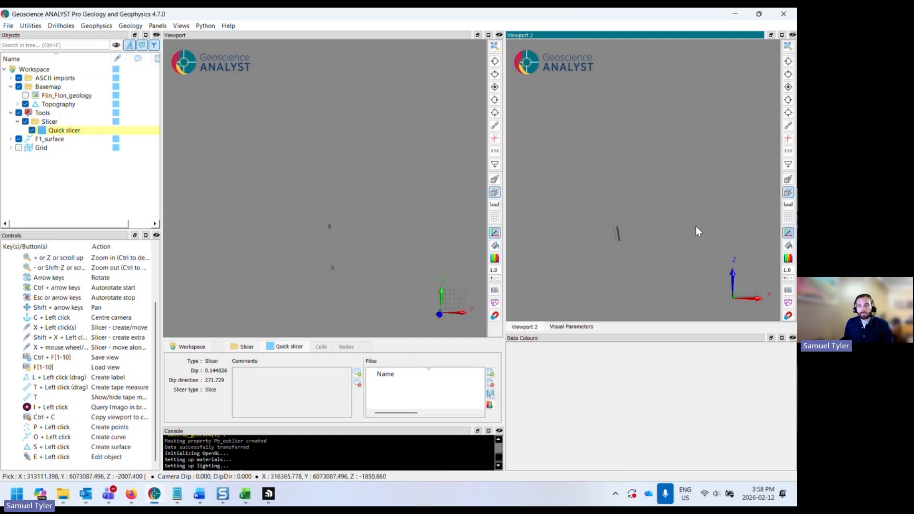
left_click(787, 87)
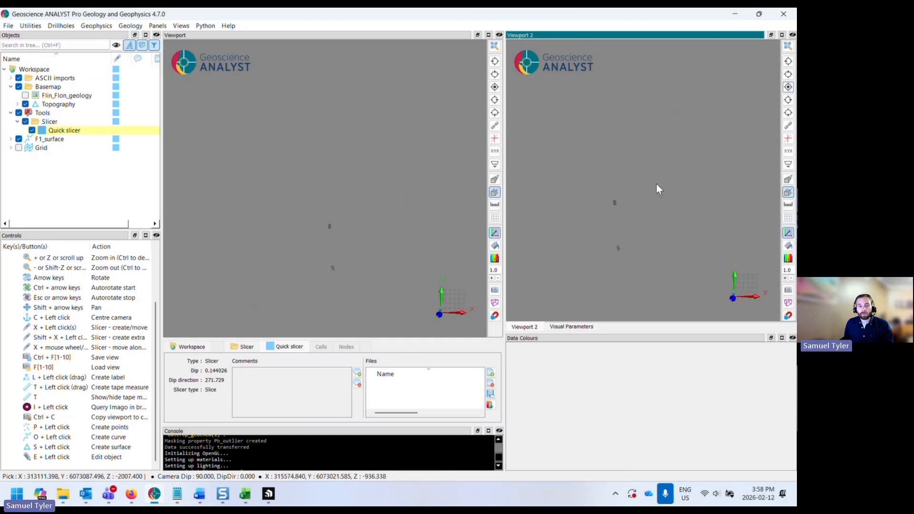
left_click(381, 175)
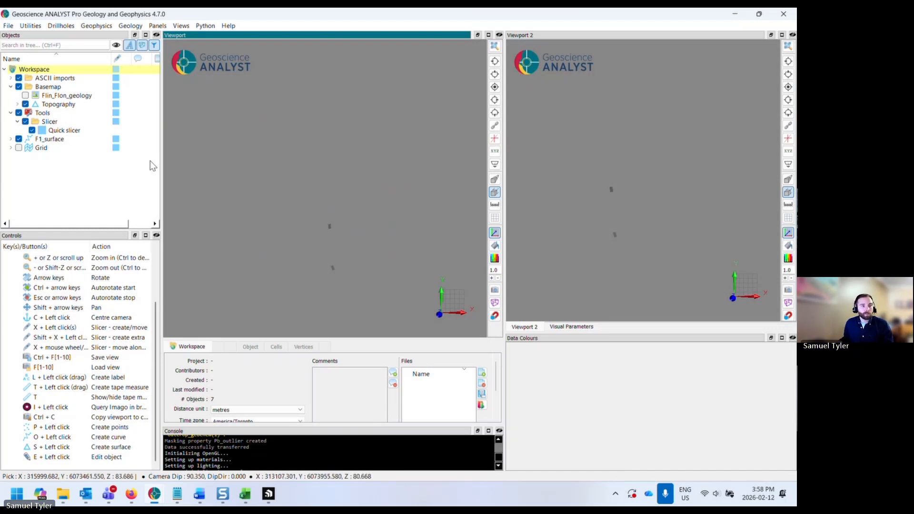
- Hide the quick slicer and, in a side view, draw a second horizontal slicer across the map surface
left_click(32, 130)
left_click(496, 77)
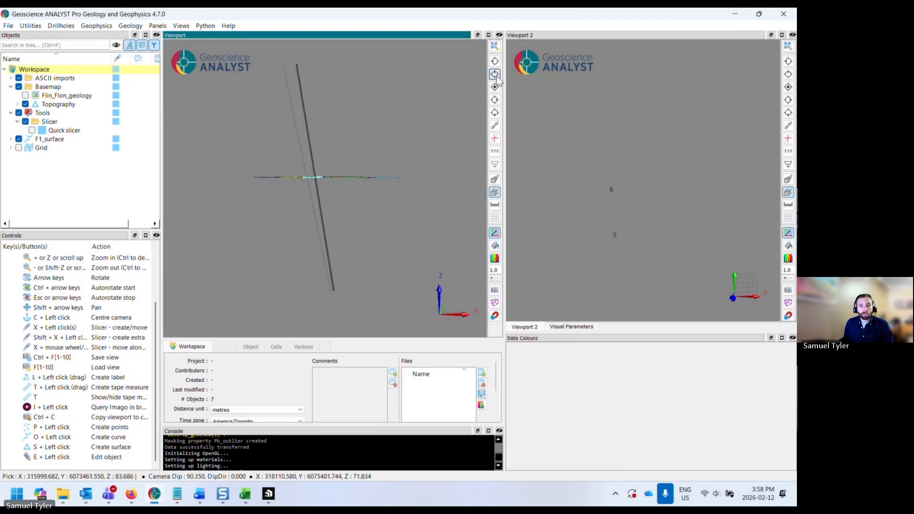
right_click_drag(390, 167, 398, 167)
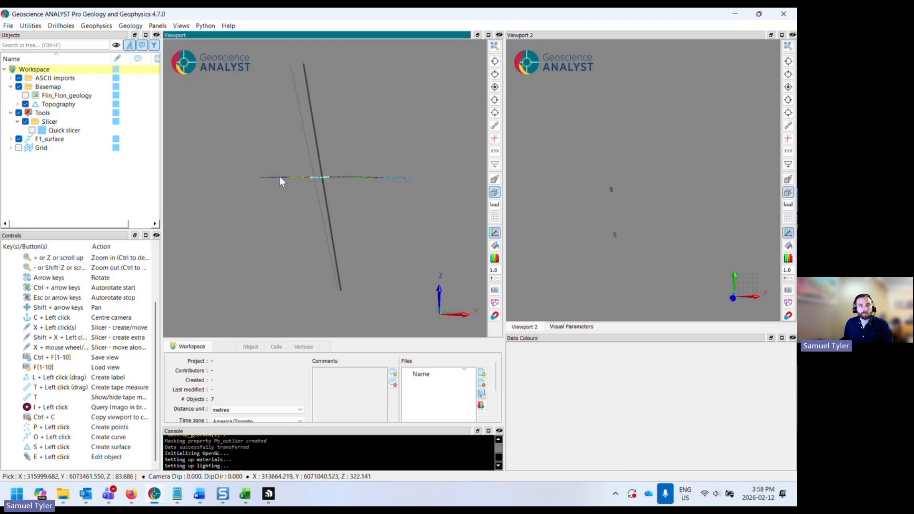
left_click(259, 176)
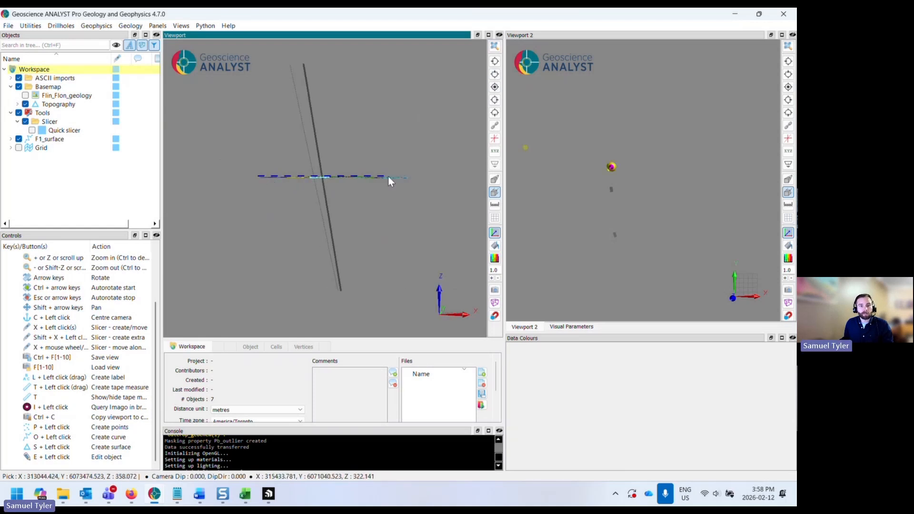
left_click(404, 176)
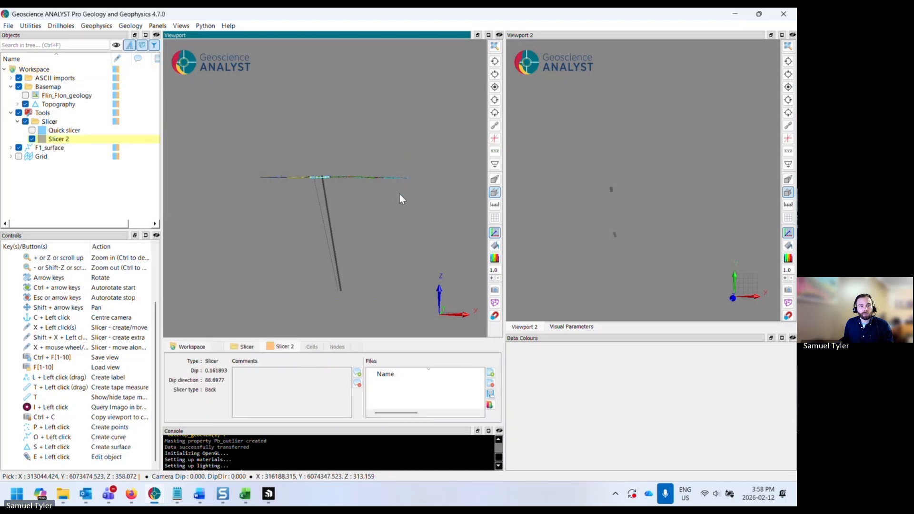
- Compare the properties of the quick slicer and Slicer 2, and inspect the map from above and obliquely
left_click(64, 132)
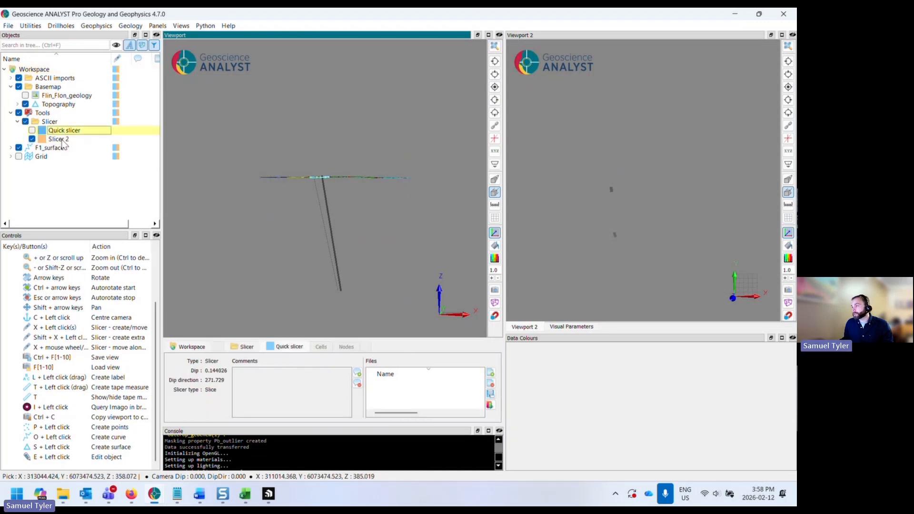
left_click(58, 139)
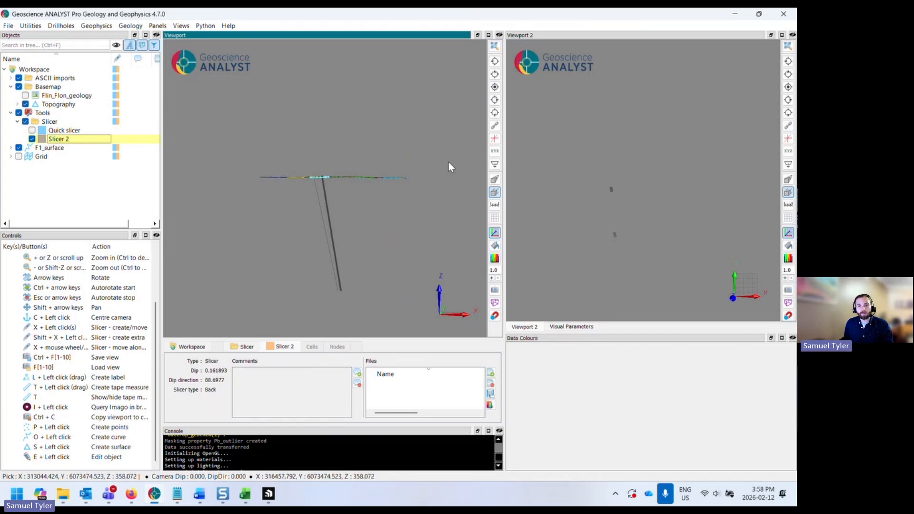
left_click(495, 86)
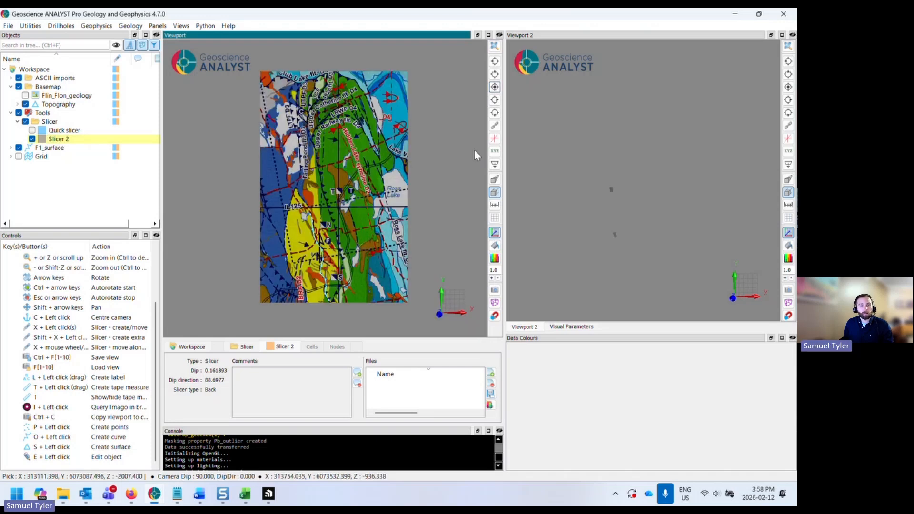
left_click(55, 141)
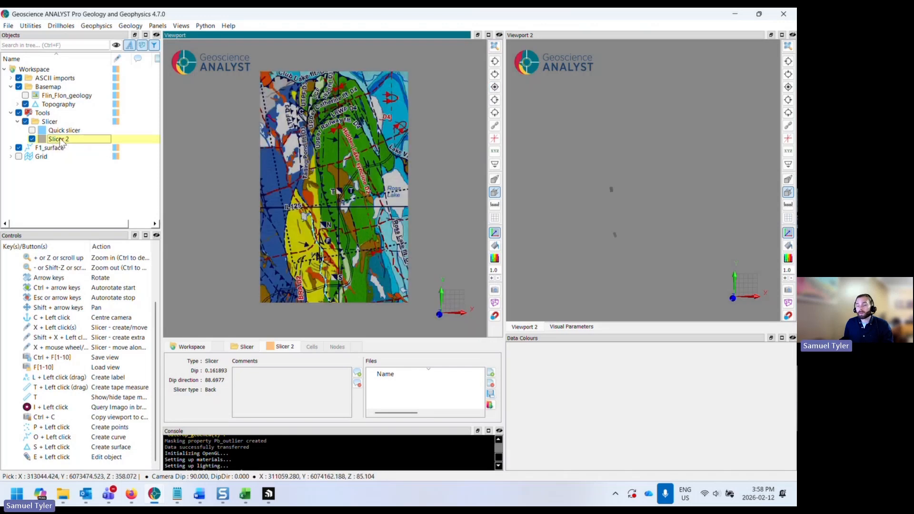
left_click(642, 127)
middle_click_drag(419, 242, 403, 225)
scroll(327, 224, "up", 3)
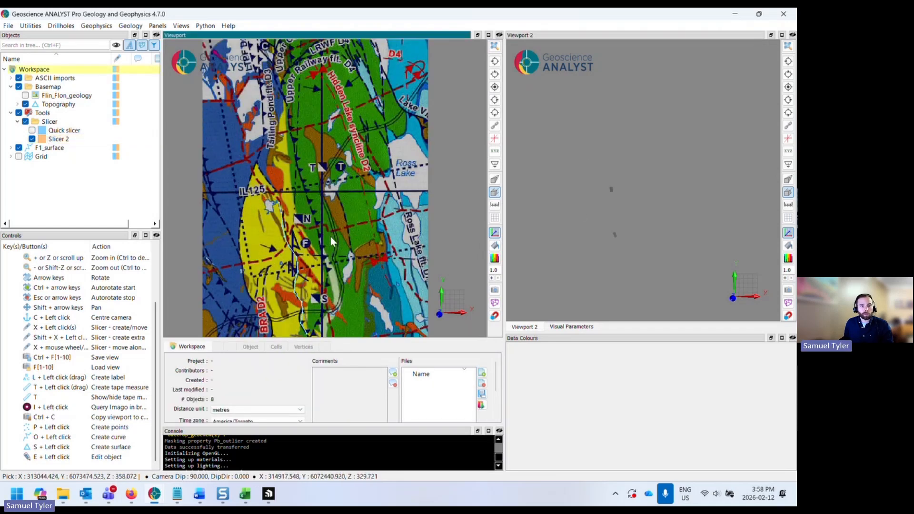
middle_click_drag(330, 235, 327, 188)
scroll(314, 203, "up", 2)
scroll(302, 240, "down", 2)
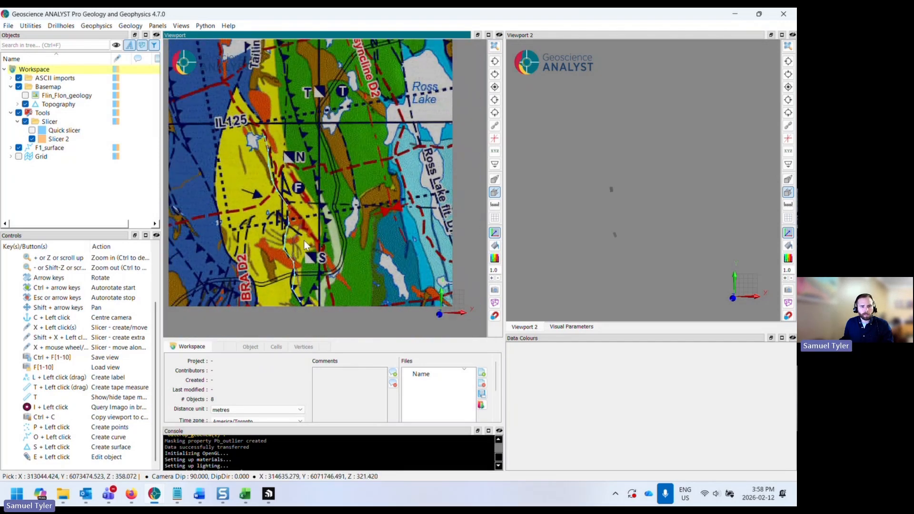
scroll(303, 233, "down", 2)
left_click_drag(306, 231, 309, 195)
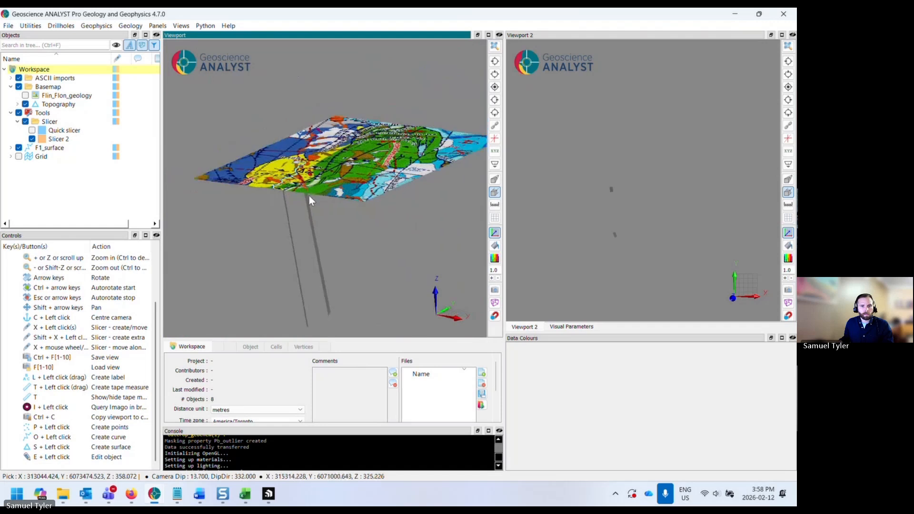
- Switch Slicer 2 to slice mode with a thickness of 15
left_click(53, 140)
left_click(569, 326)
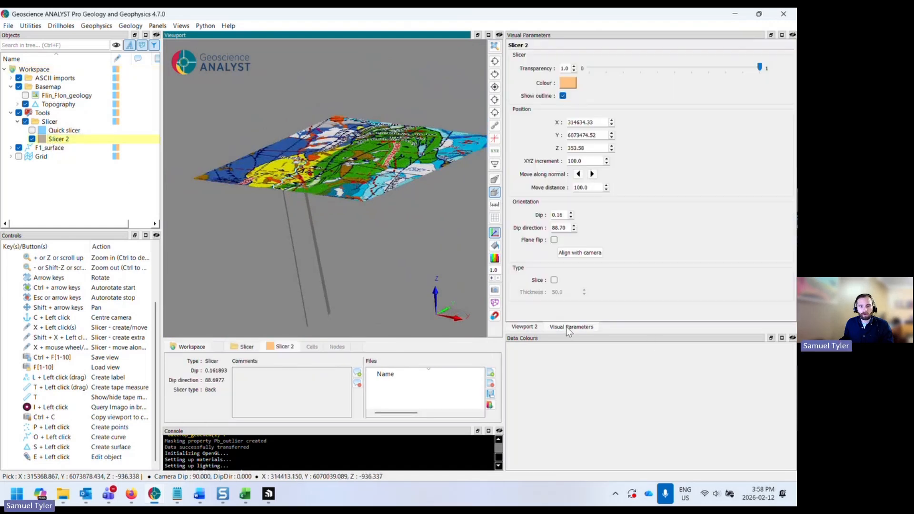
left_click(553, 280)
key("Tab")
type("15")
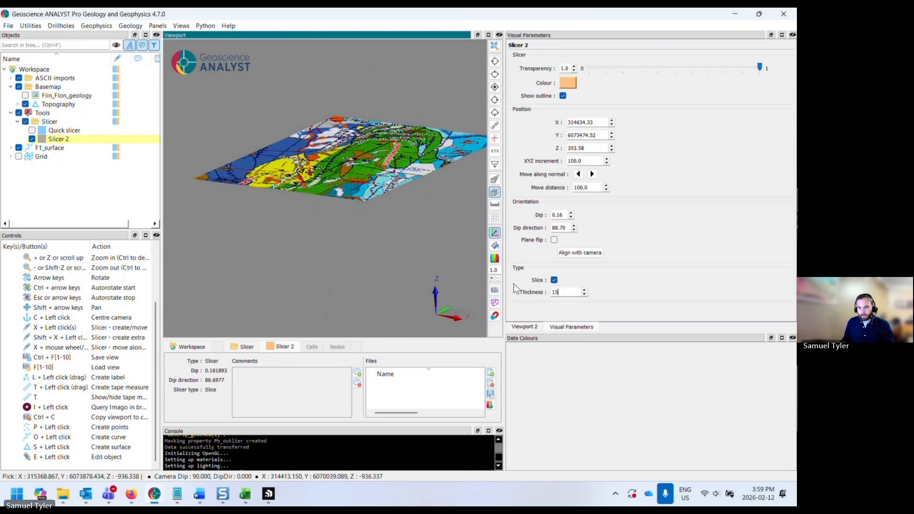
left_click(538, 327)
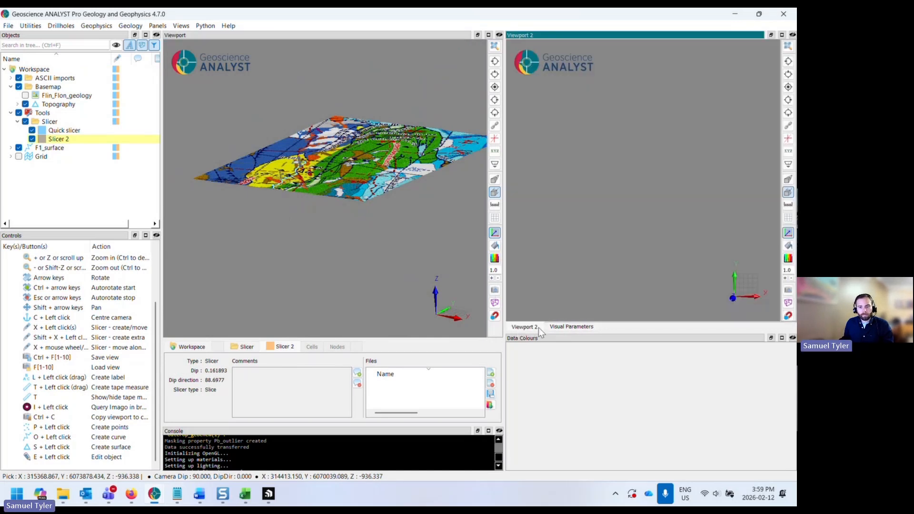
- Review the quick slicer's visual parameters and display the quick slicer instead of Slicer 2
left_click(63, 130)
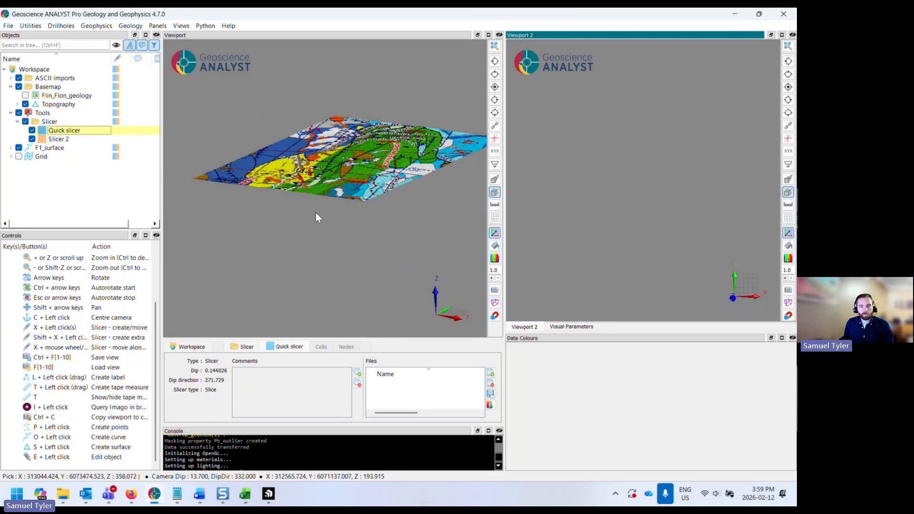
left_click(575, 327)
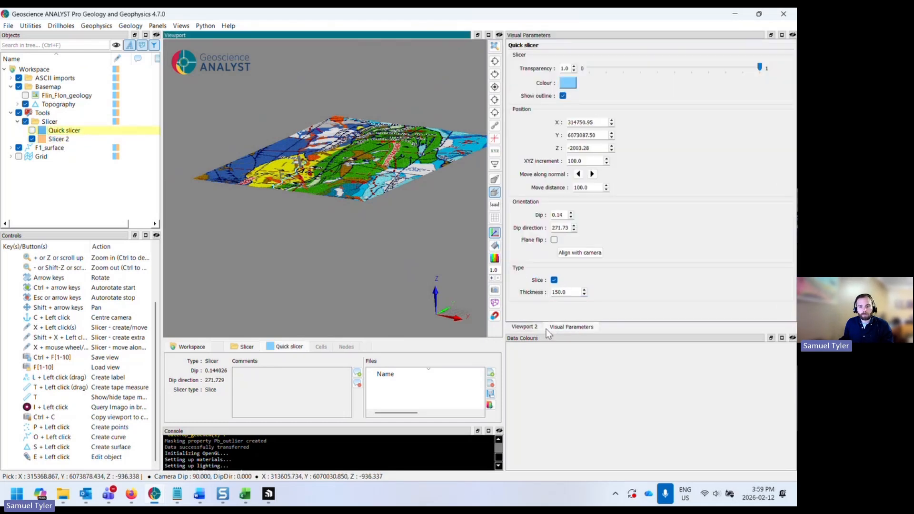
left_click(61, 140)
left_click(60, 131)
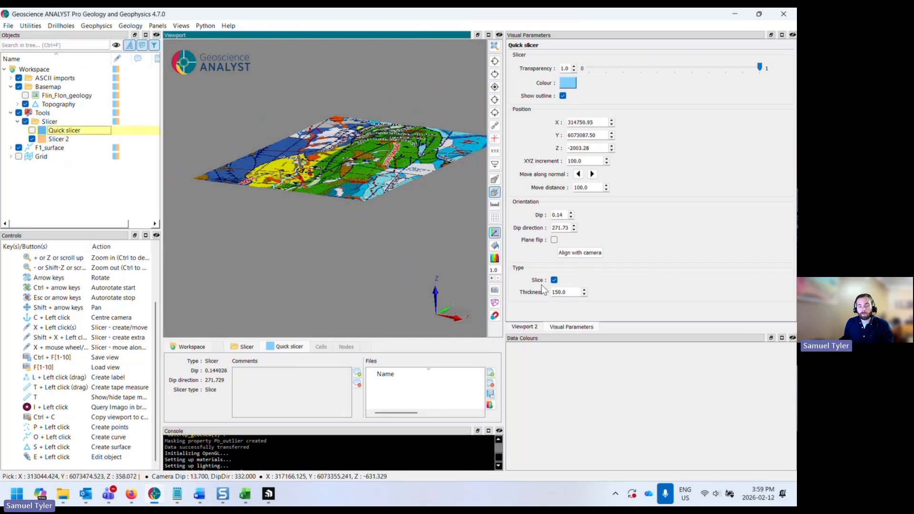
left_click(525, 326)
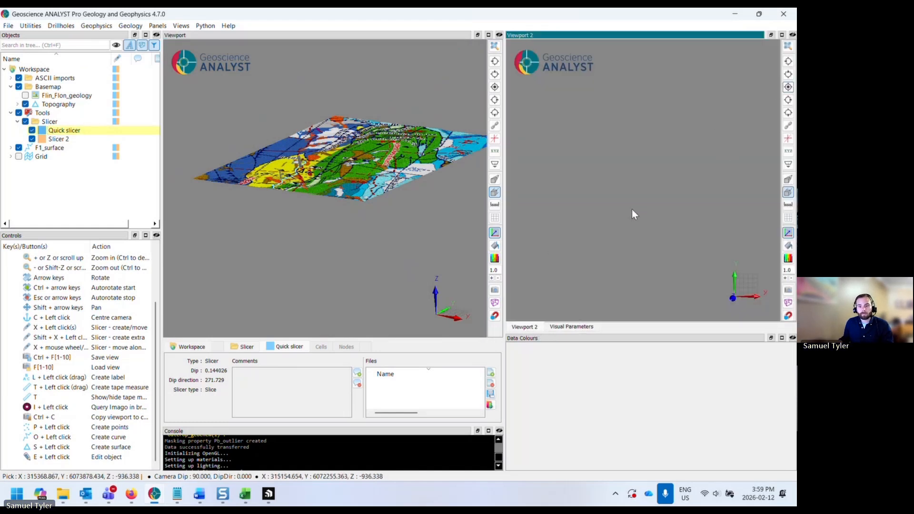
left_click(32, 130)
left_click(32, 130)
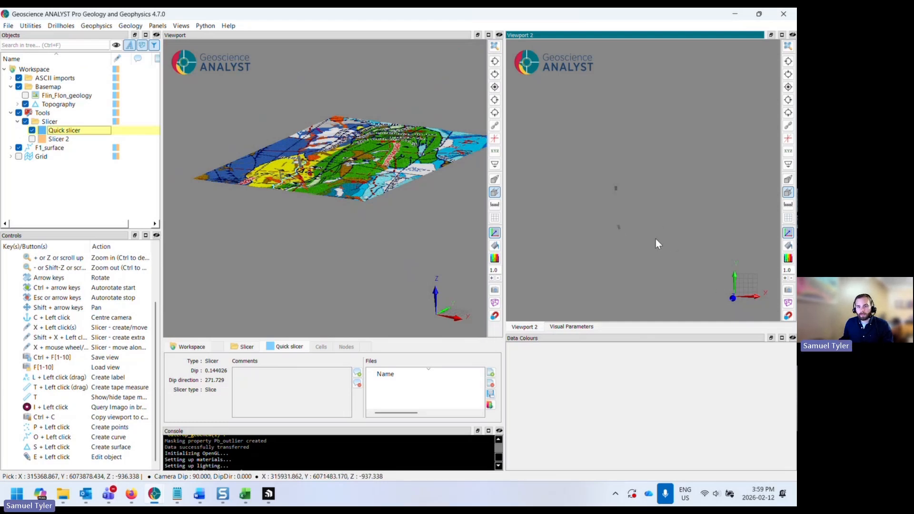
- Pick an F1 measurement in the second viewport and recolour the F1 unit class to white
left_click(616, 188)
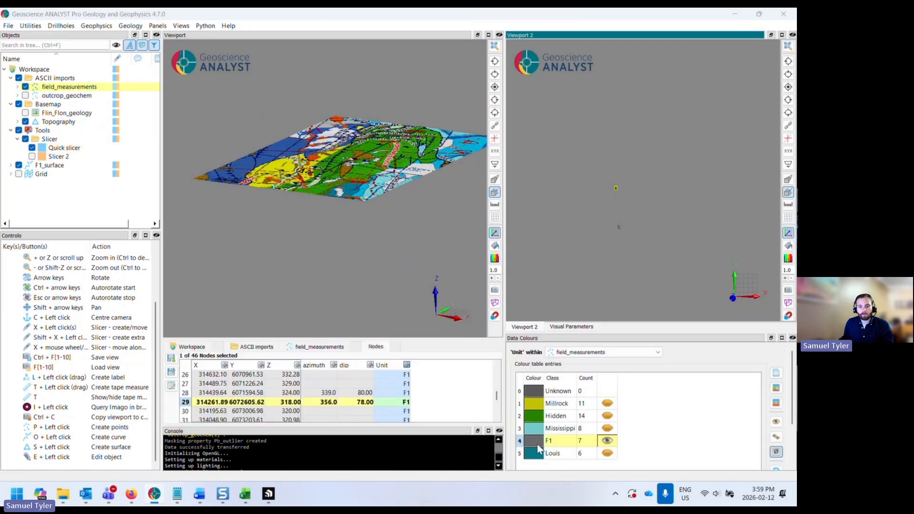
double_click(537, 444)
left_click(438, 324)
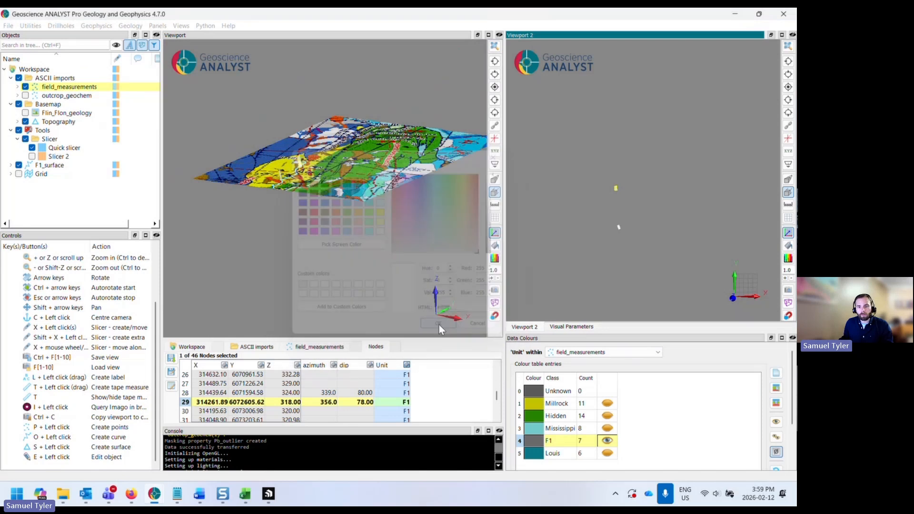
left_click(617, 242)
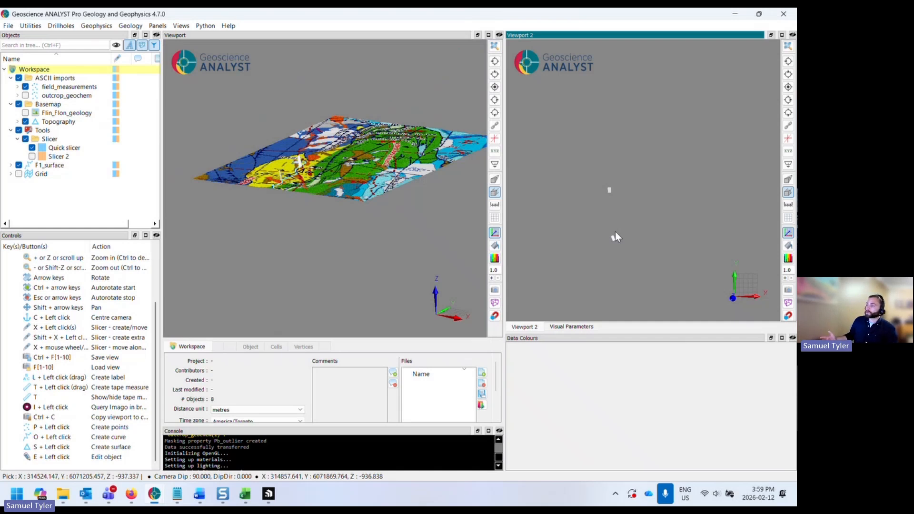
- Display Slicer 2 instead of the quick slicer and view the map from above
left_click(308, 189)
left_click(248, 204)
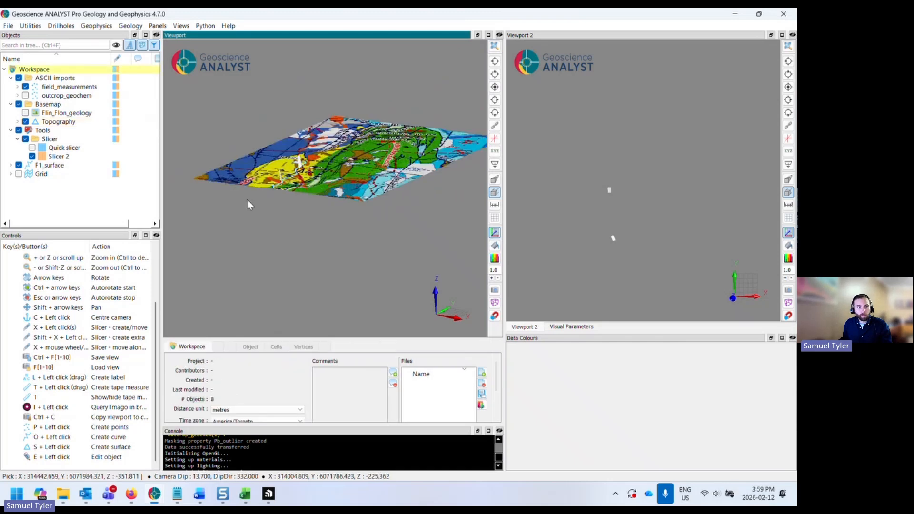
left_click(495, 87)
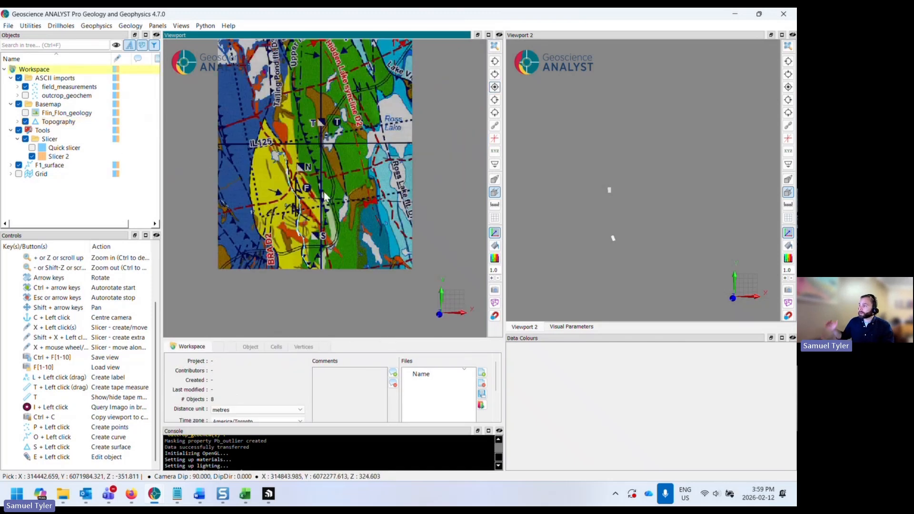
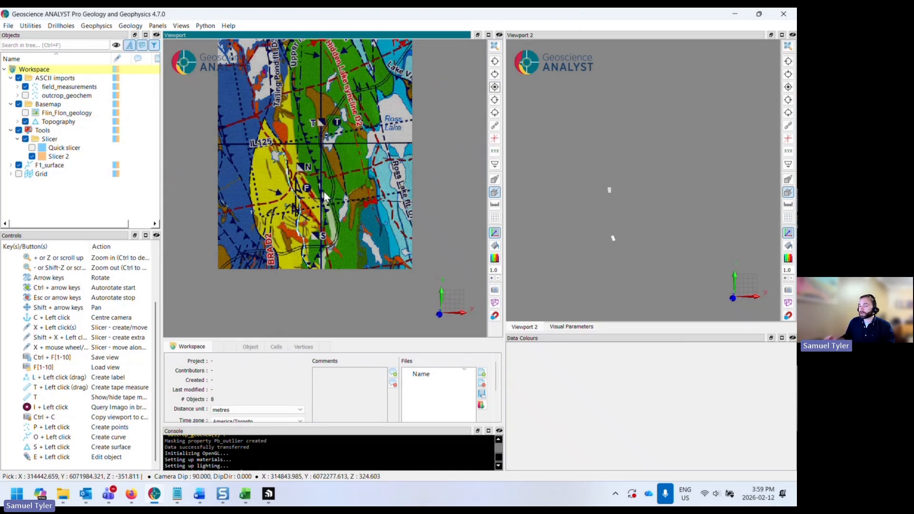
- Duplicate the F1_surface curve and rename the copy F1_projected
left_click(52, 165)
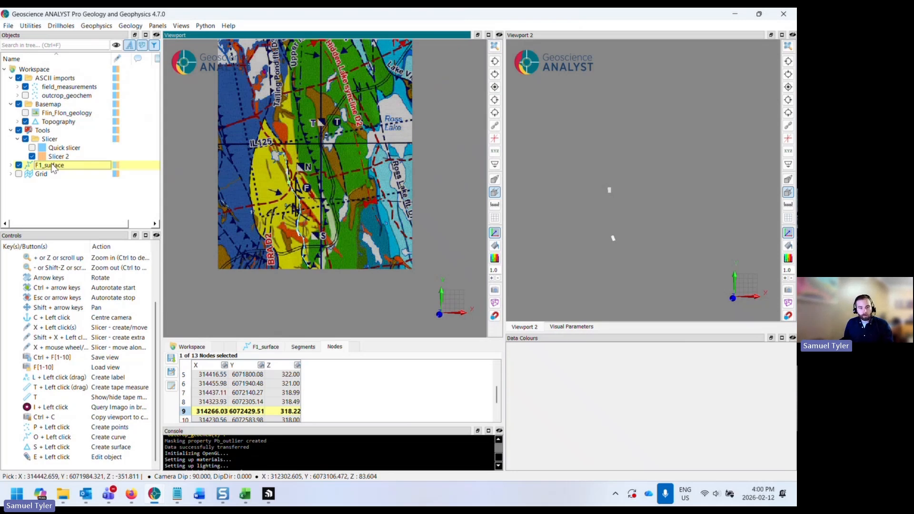
key("ctrl+c")
key("ctrl+v")
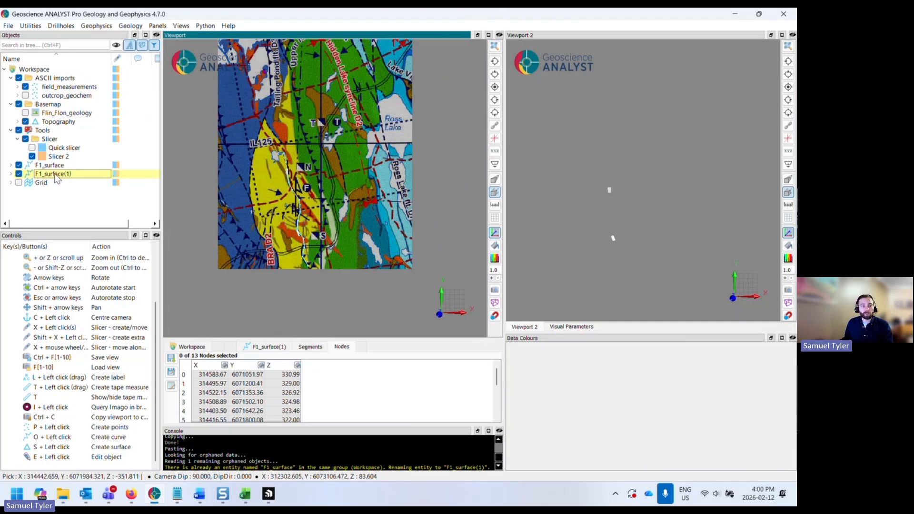
left_click(65, 176)
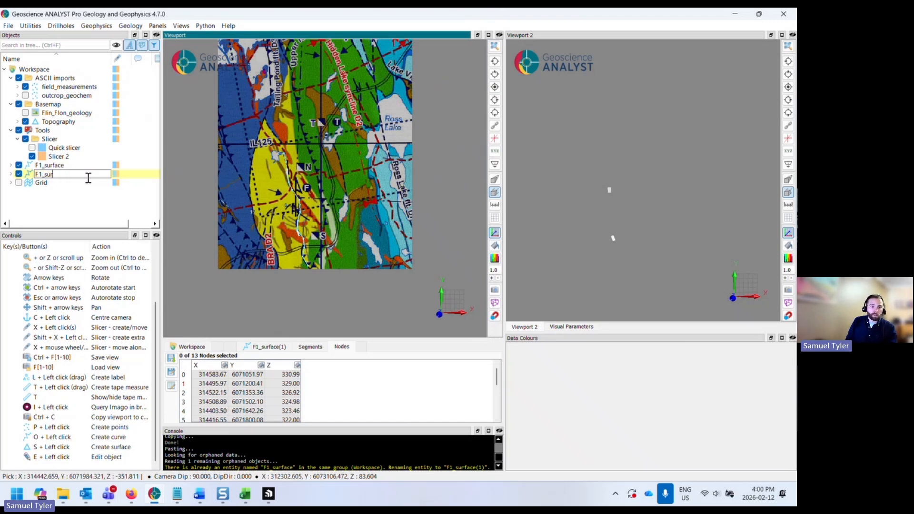
key("BackSpace")
type("projected")
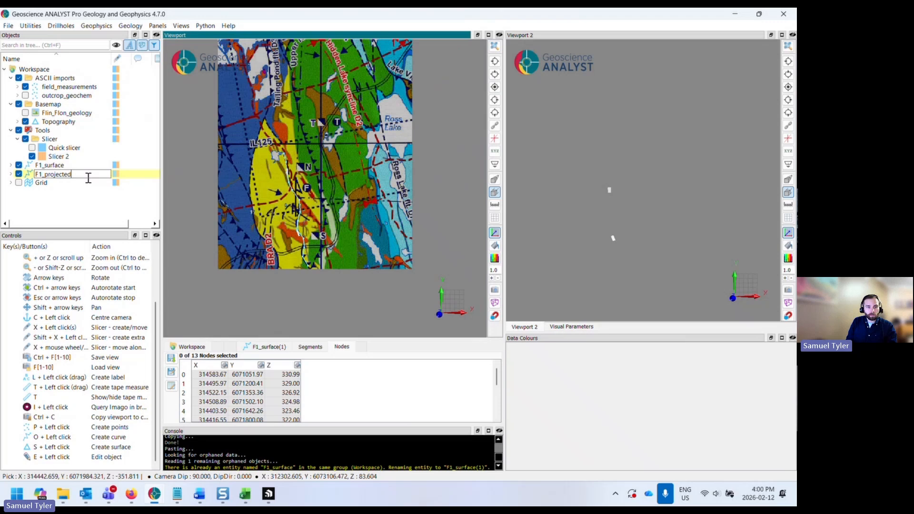
key("Return")
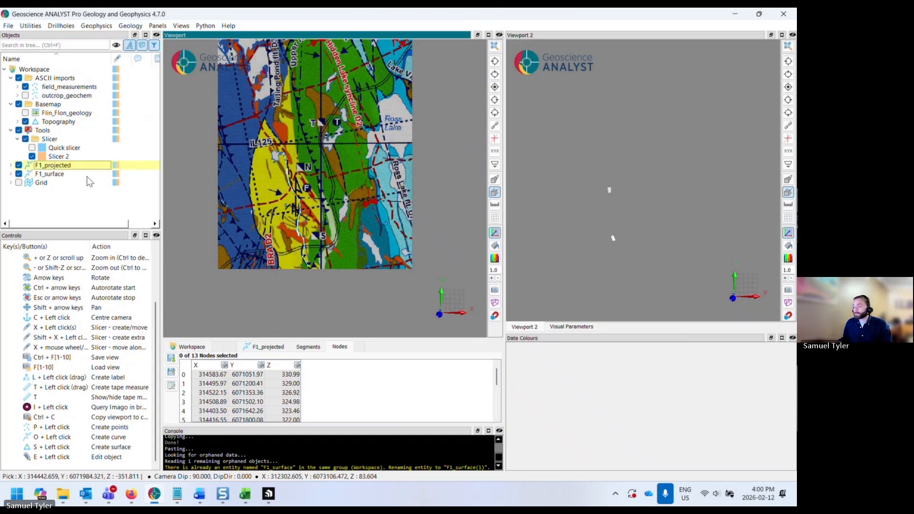
- Translate F1_projected by -2000 in Z with the Translate/Rotate/Scale Objects tool
right_click(56, 168)
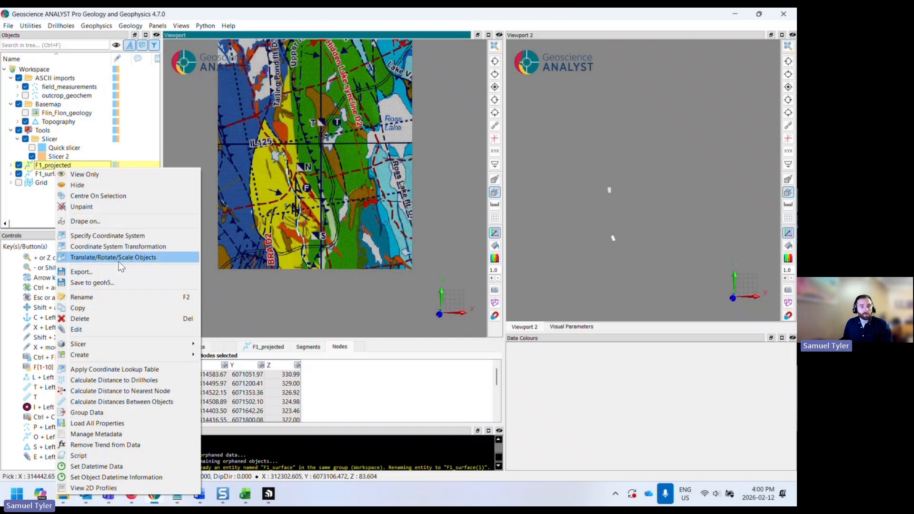
left_click(149, 257)
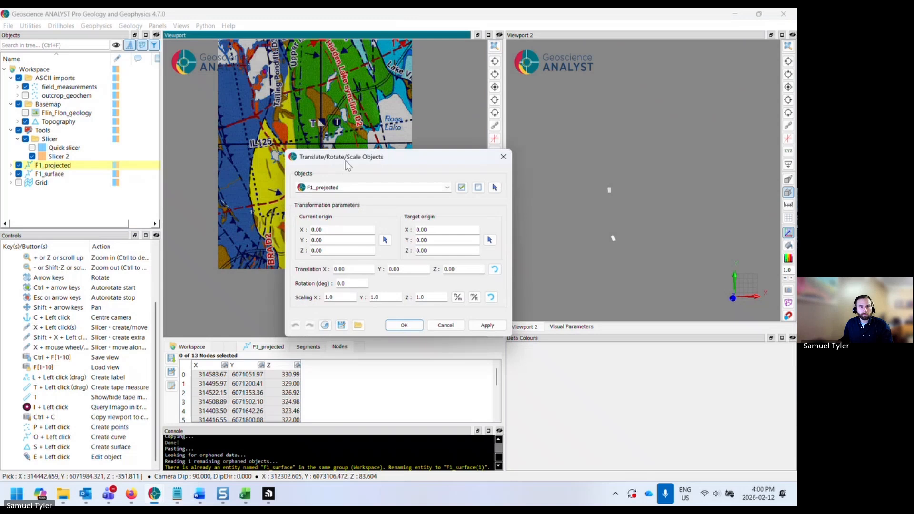
left_click_drag(346, 161, 321, 179)
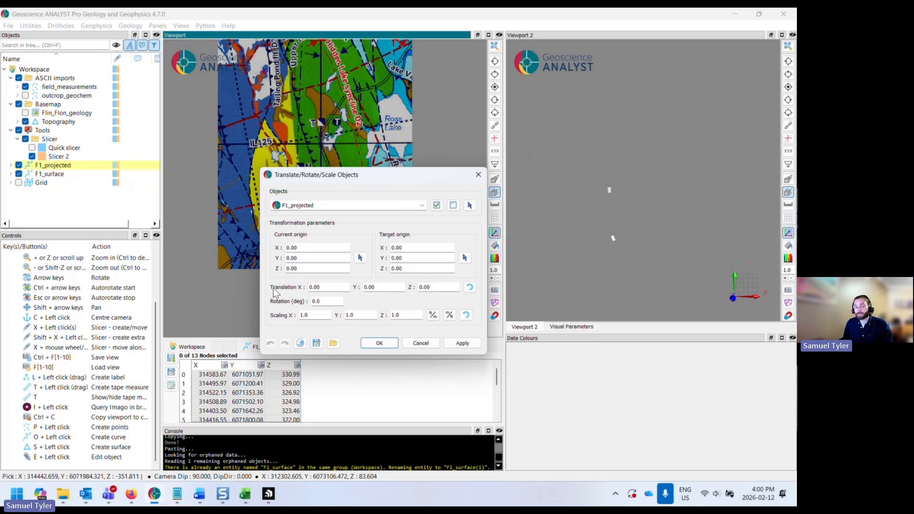
left_click_drag(440, 285, 413, 303)
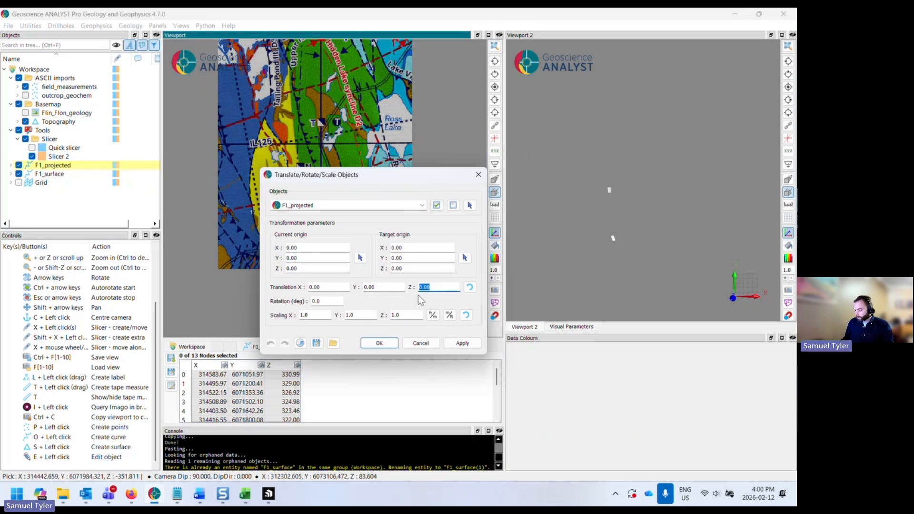
type("2000")
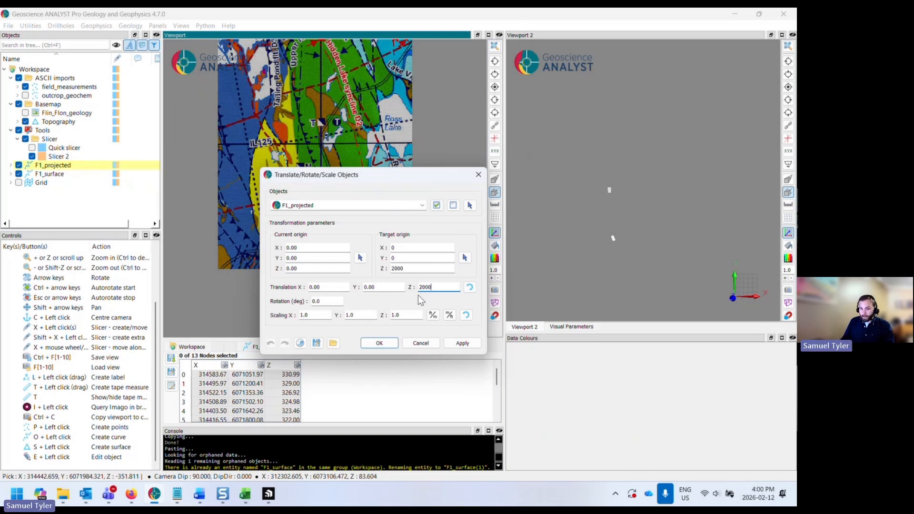
key("Home")
type("-")
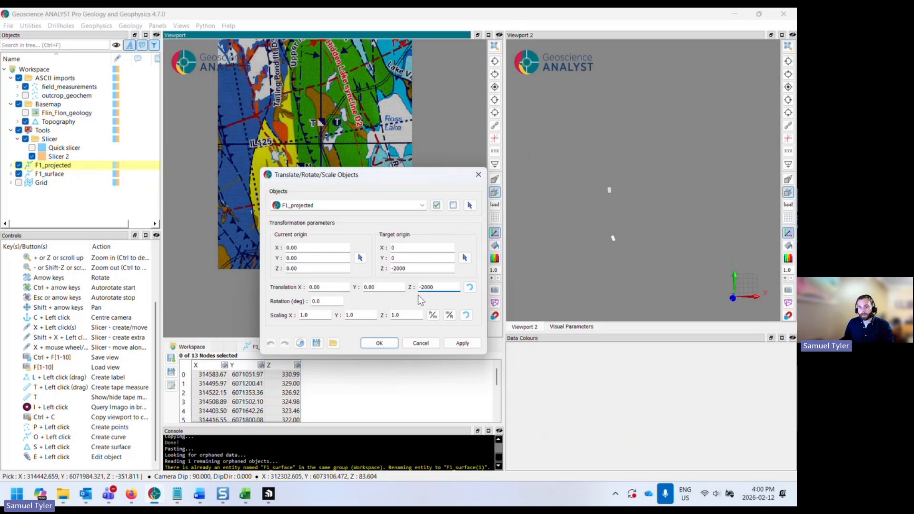
left_click(386, 346)
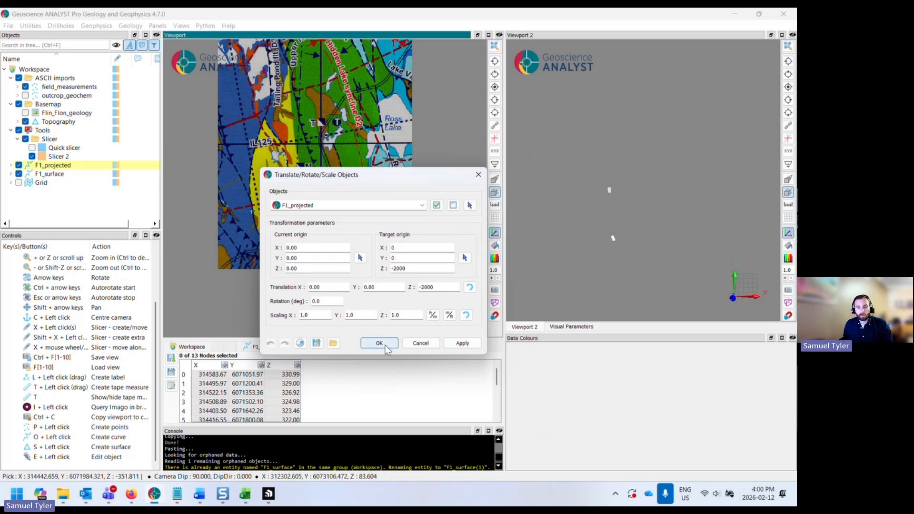
- Hide the quick slicer in viewport 2 and show the map and F1_projected curve from the side
left_click_drag(330, 284, 324, 211)
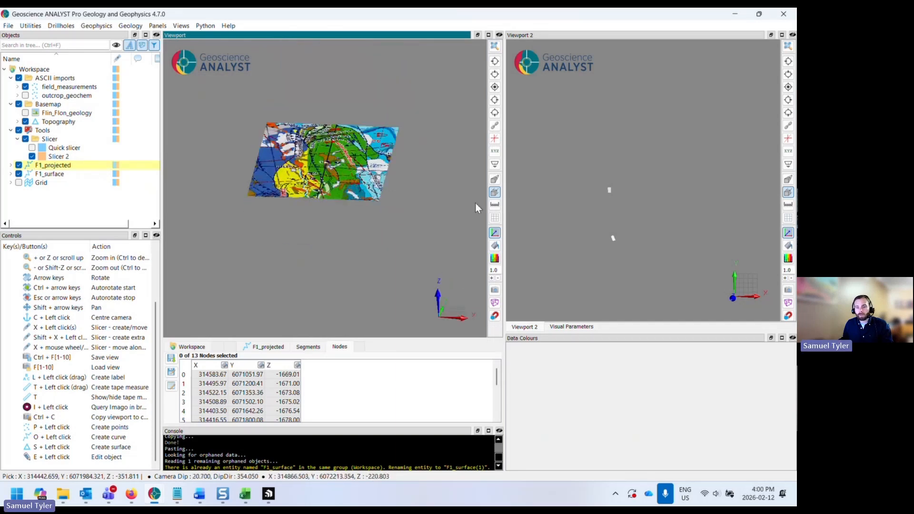
left_click(610, 208)
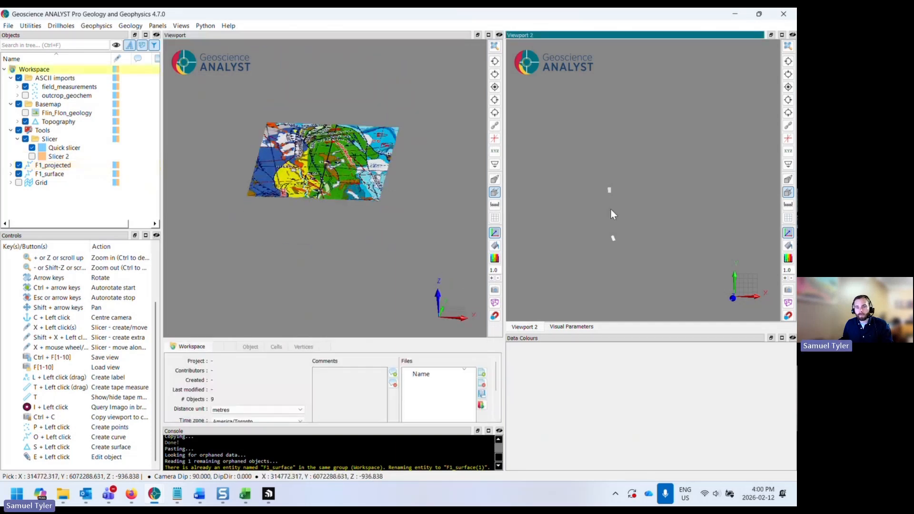
left_click(494, 88)
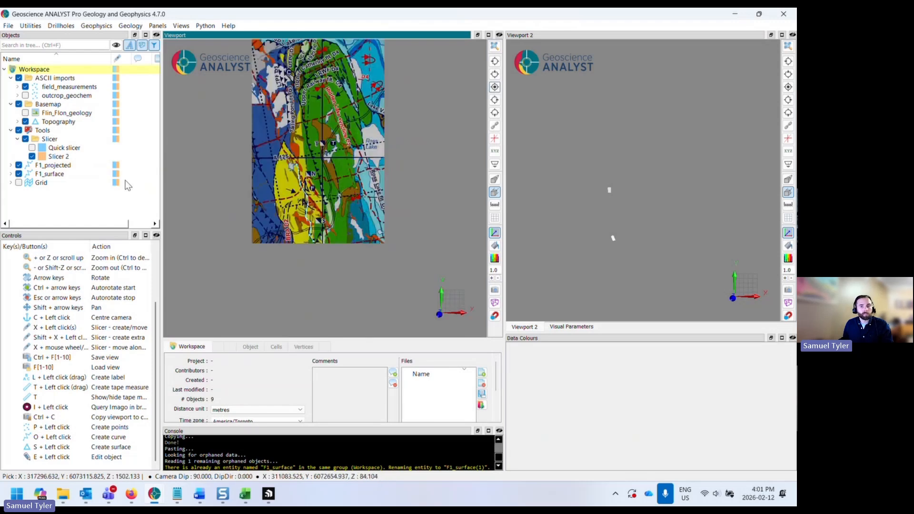
left_click(691, 212)
left_click(31, 148)
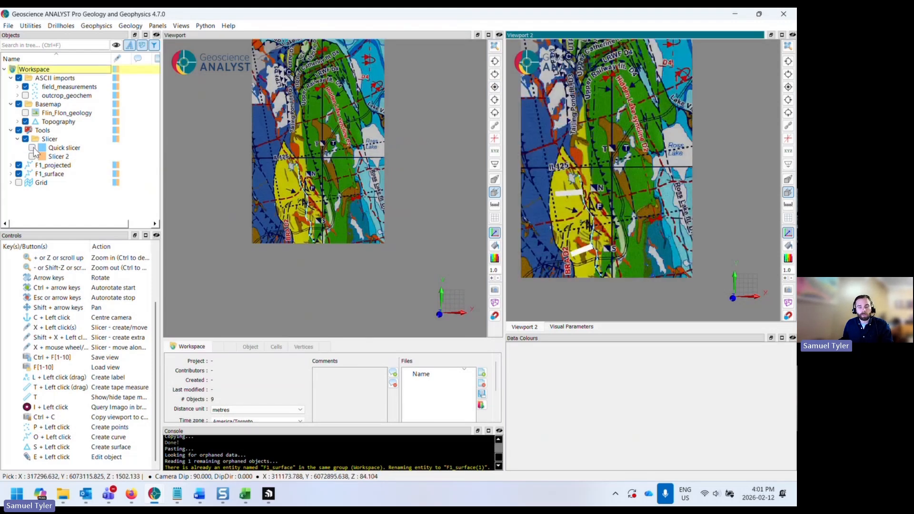
left_click_drag(573, 190, 587, 220)
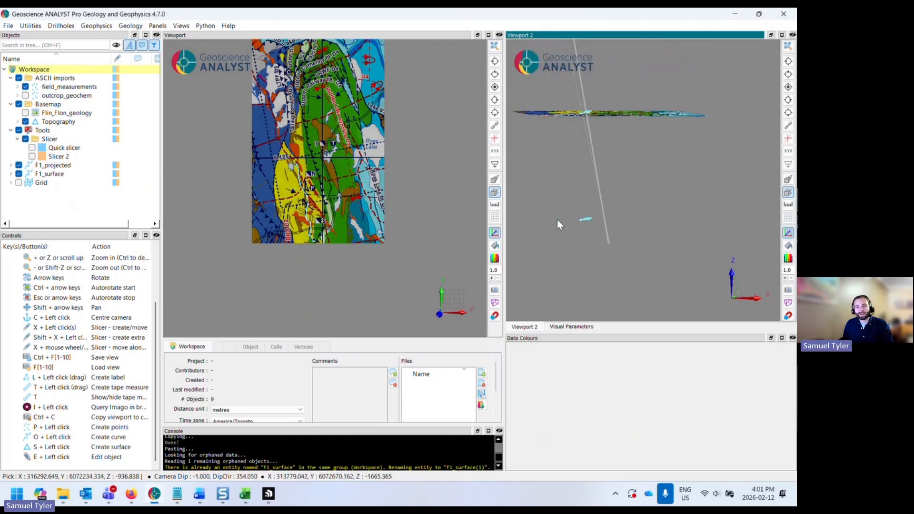
left_click(788, 74)
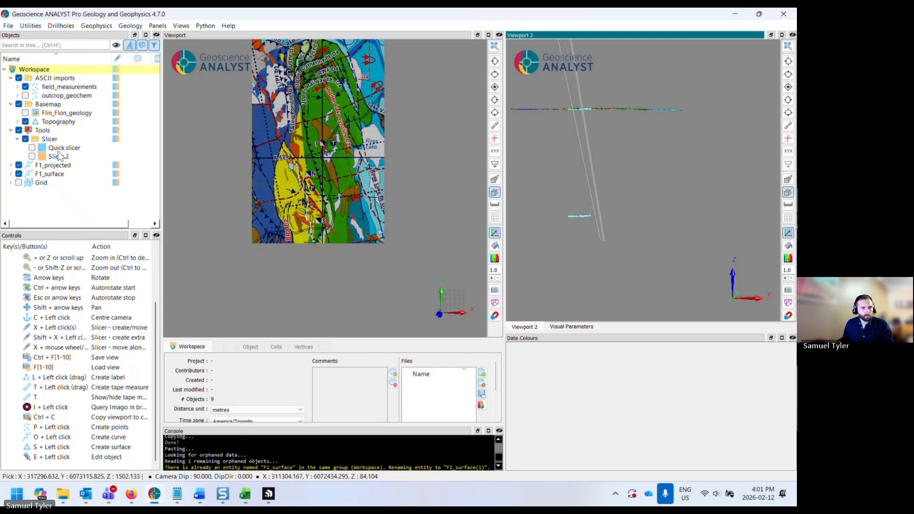
- Create a horizontal slicer at about -1685 m depth through F1_projected and set its thickness to 150
left_click(61, 148)
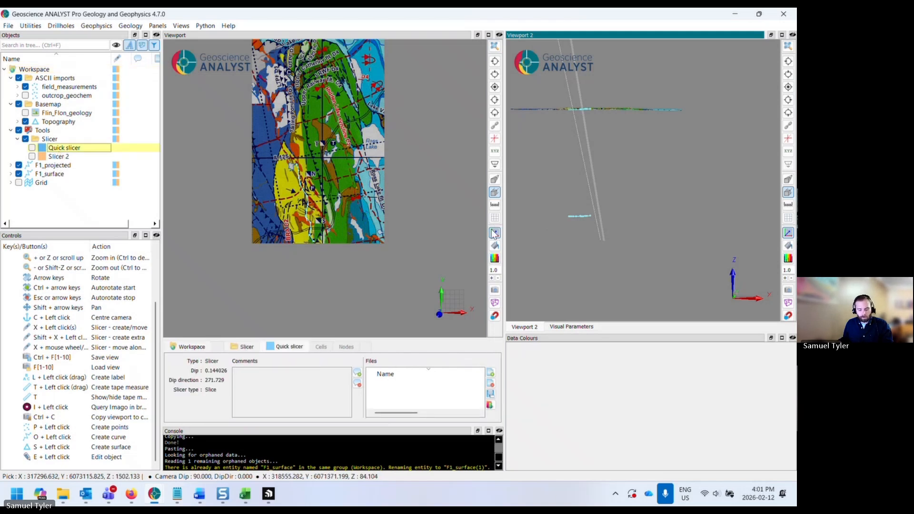
left_click(531, 216)
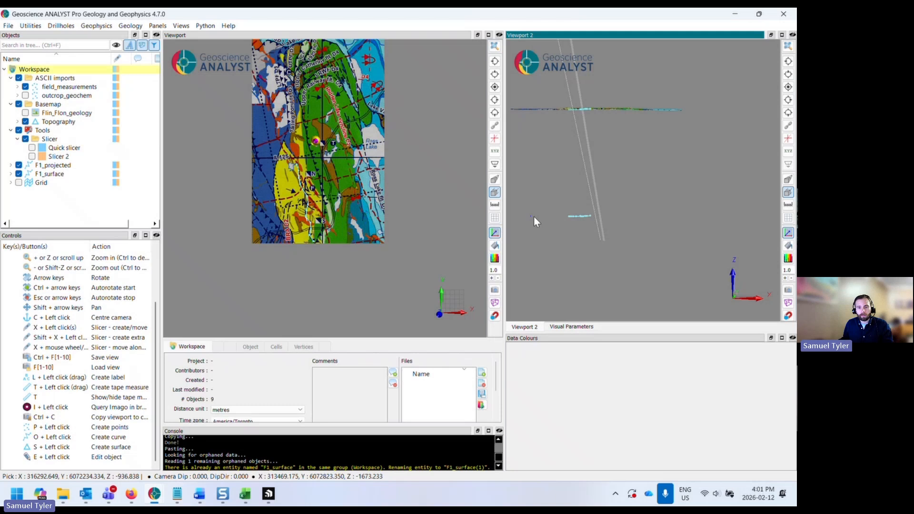
left_click(655, 217)
left_click(787, 87)
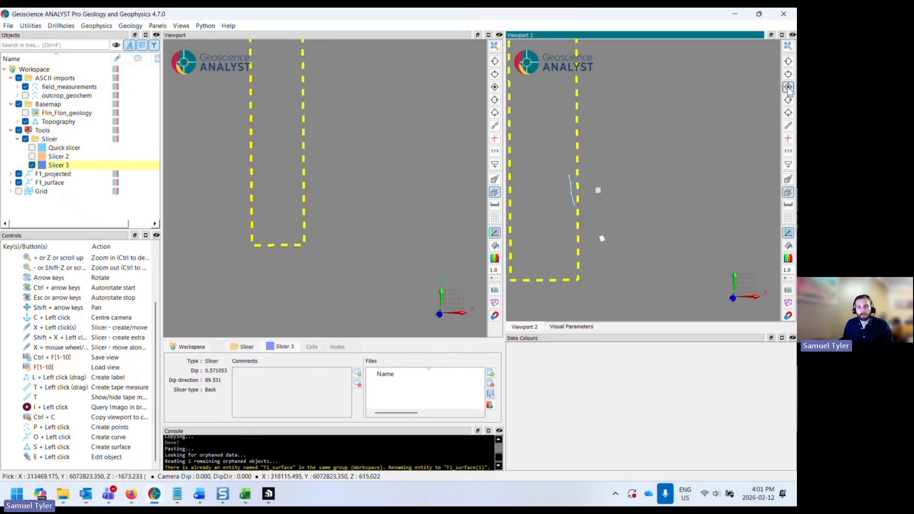
scroll(568, 206, "up", 2)
scroll(573, 214, "down", 2)
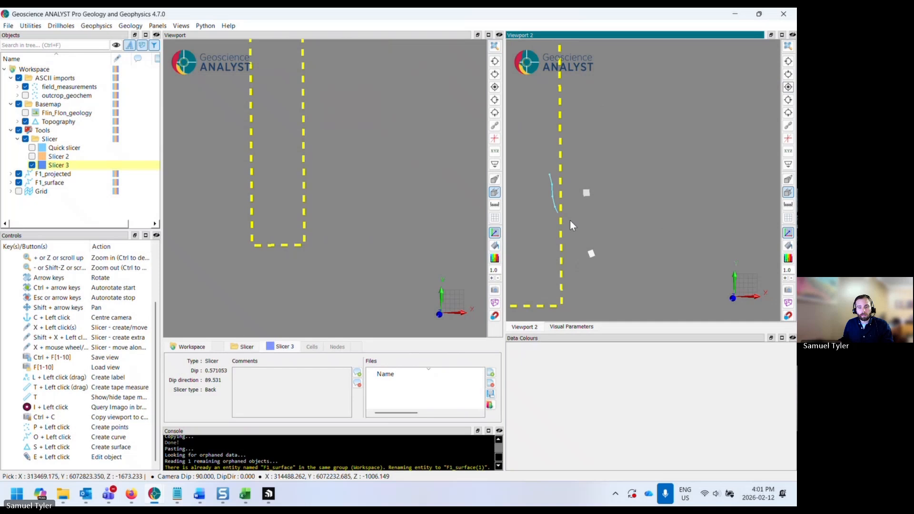
left_click(574, 327)
left_click(554, 280)
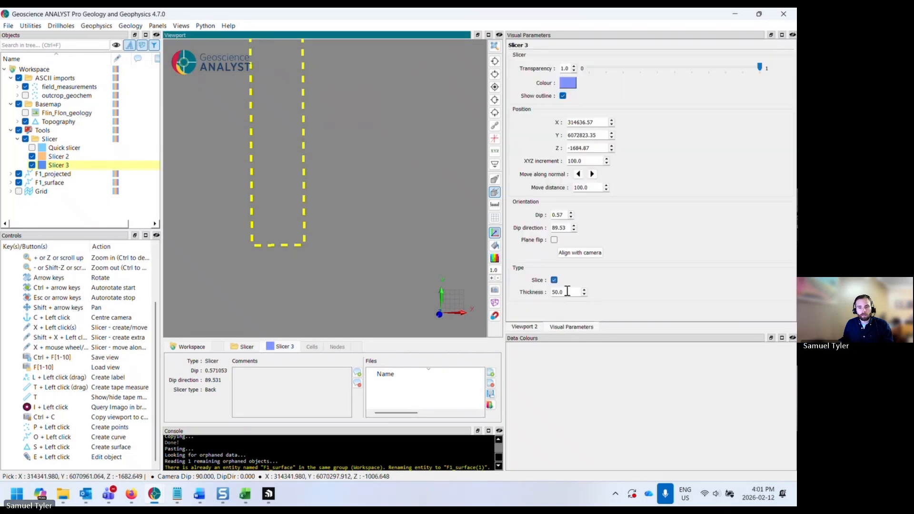
key("Tab")
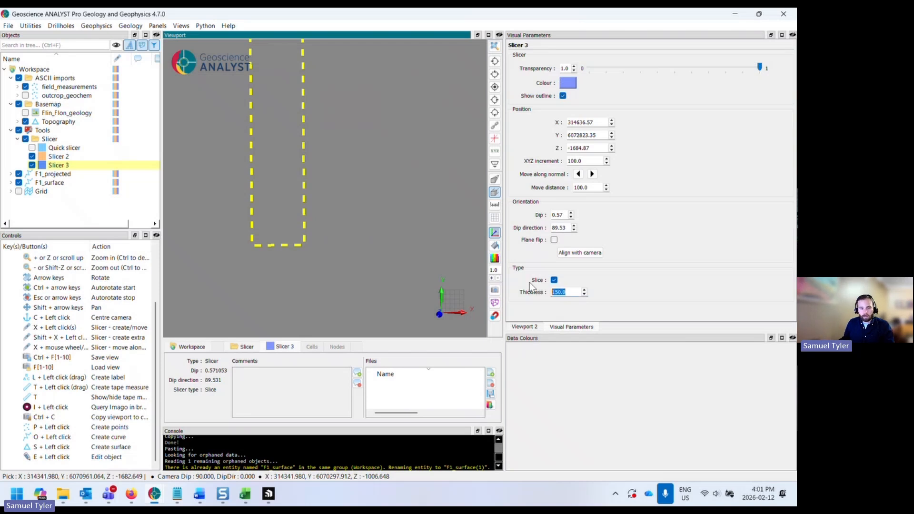
- Hide Slicer 3 in the main viewport and zoom viewport 2 onto the sliced F1 curves
left_click(343, 270)
left_click(32, 165)
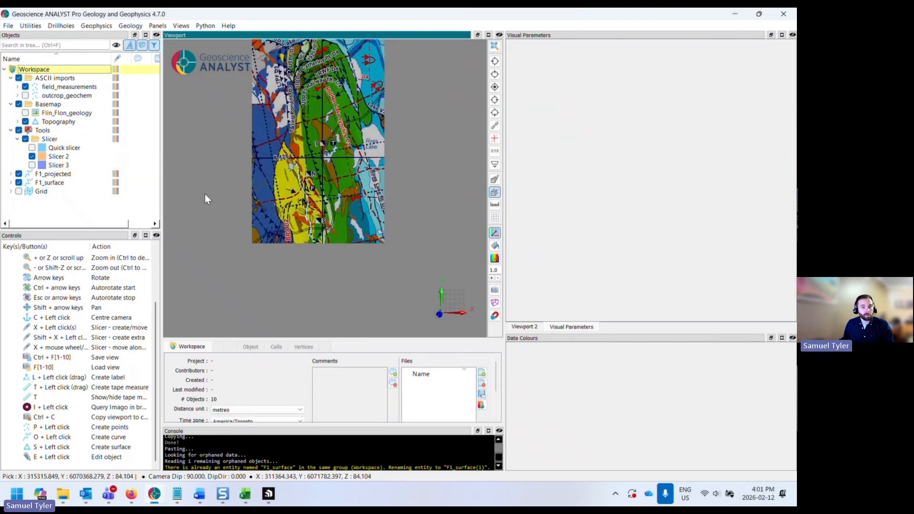
left_click(537, 327)
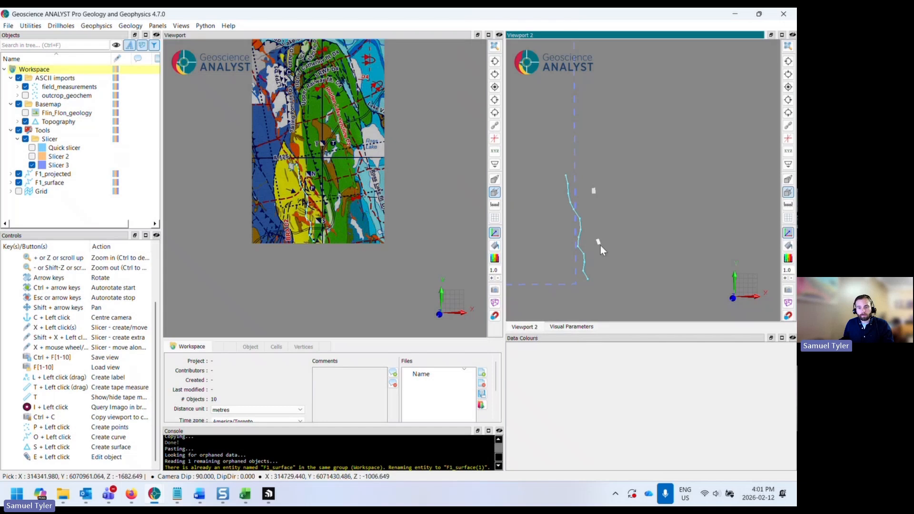
middle_click_drag(598, 243, 622, 236)
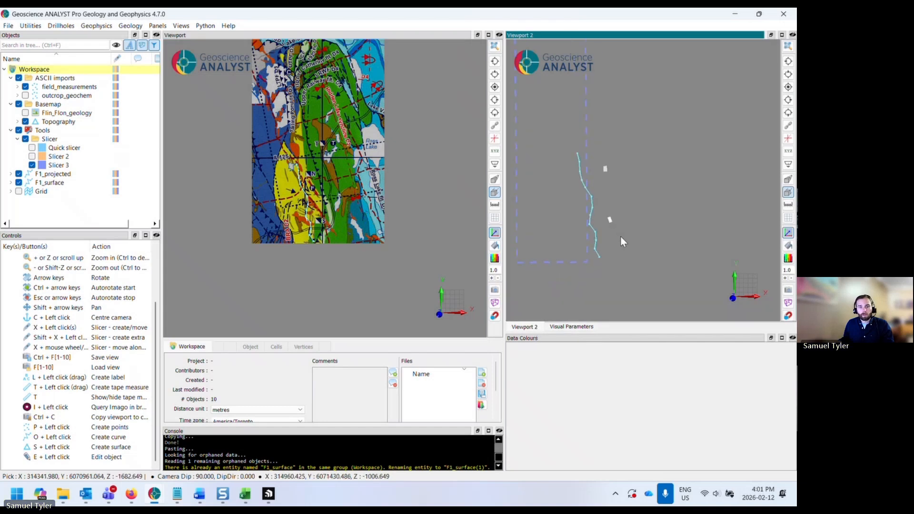
scroll(611, 221, "up", 2)
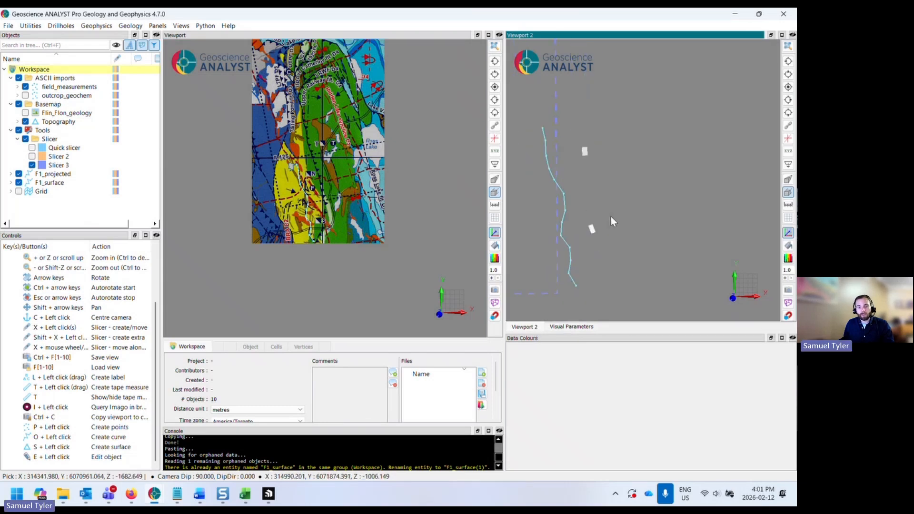
middle_click_drag(610, 215, 617, 204)
scroll(298, 191, "up", 3)
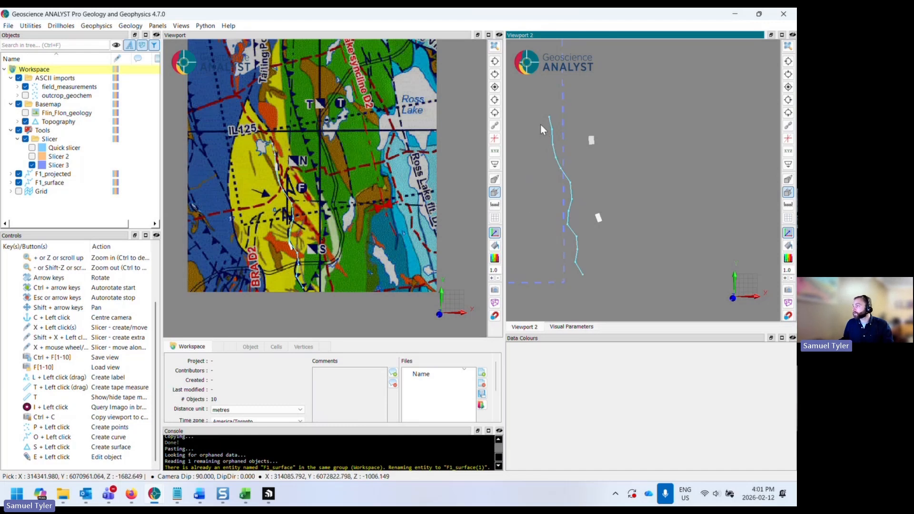
- Edit F1_projected and shift the whole curve about 430 m east in the slice view
left_click(54, 175)
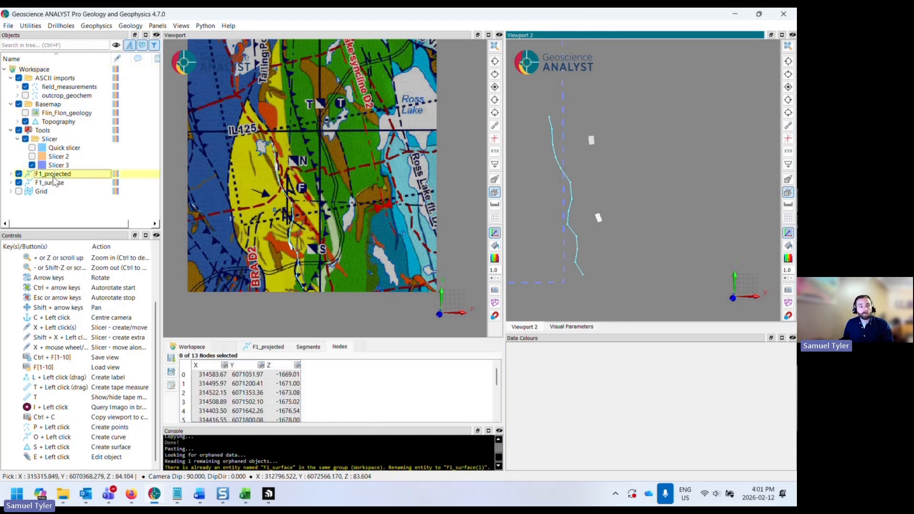
right_click(83, 175)
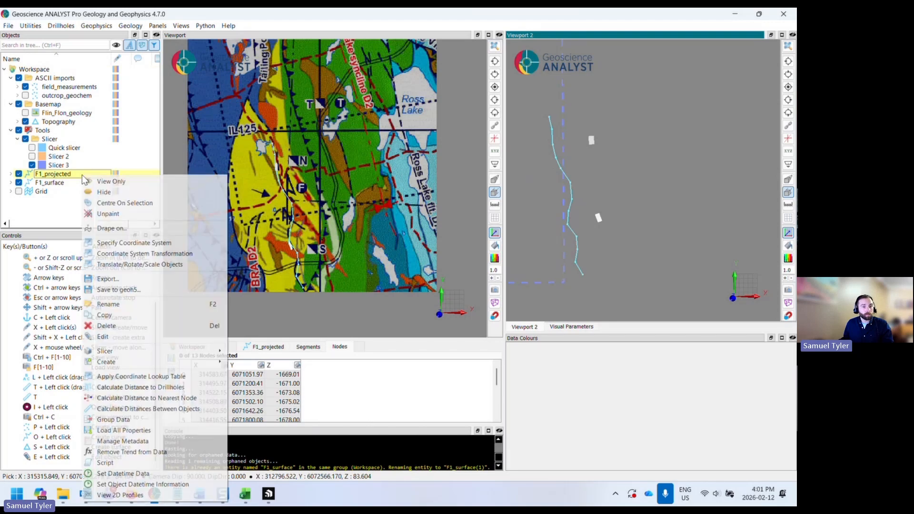
left_click(121, 340)
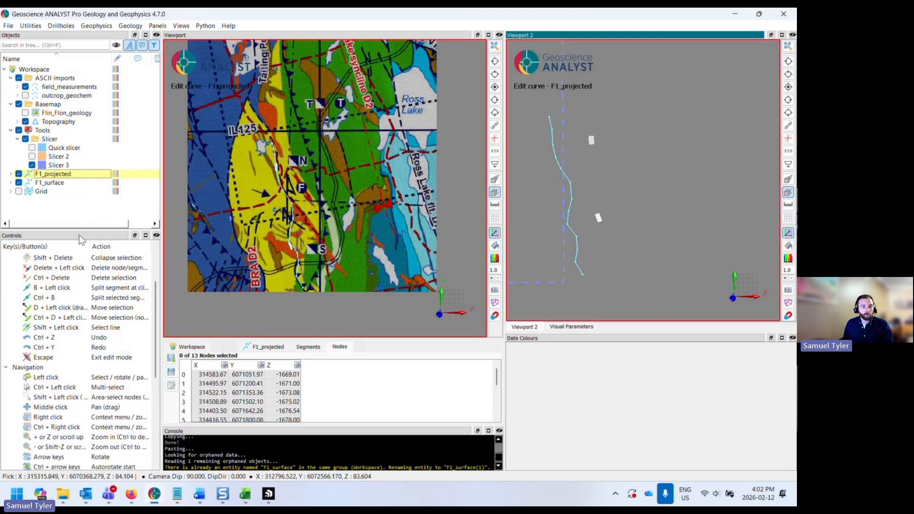
left_click(268, 347)
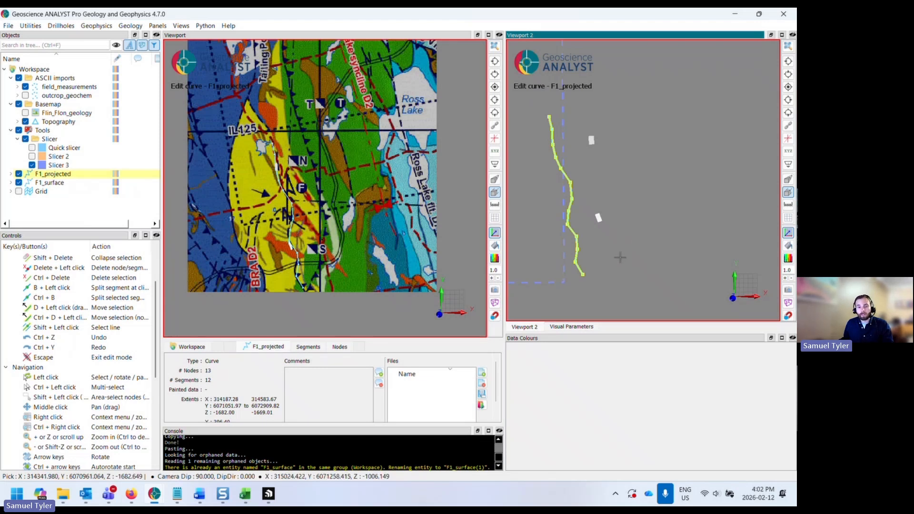
left_click_drag(620, 257, 656, 256)
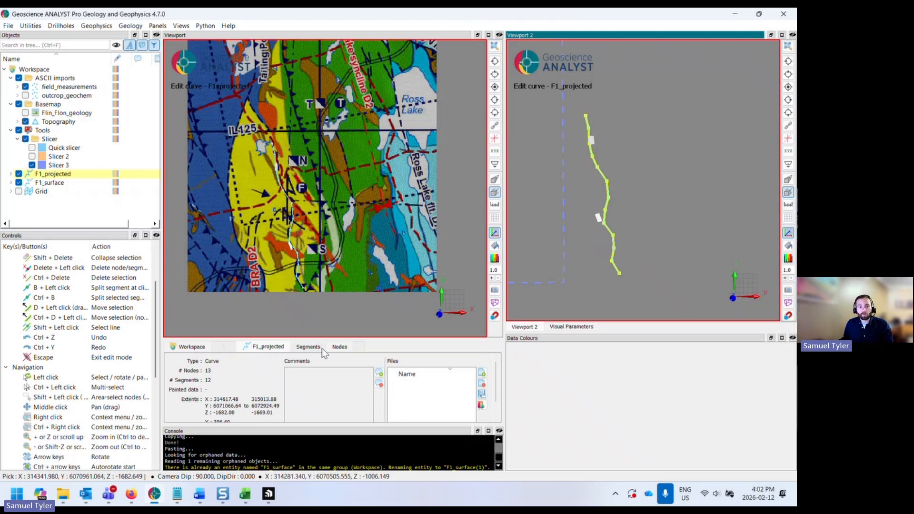
left_click(337, 349)
scroll(609, 266, "up", 3)
middle_click_drag(609, 266, 583, 193)
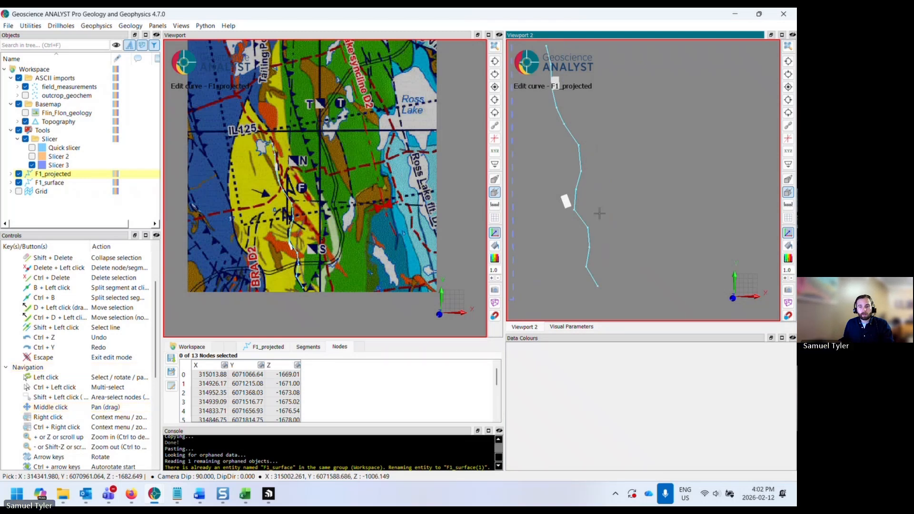
- Select two adjacent nodes of F1_projected near the upper slicer and collapse them into one
left_click_drag(593, 189, 571, 270, "shift")
left_click_drag(638, 251, 637, 264)
left_click(596, 288)
scroll(562, 221, "up", 2)
middle_click_drag(562, 230, 592, 196)
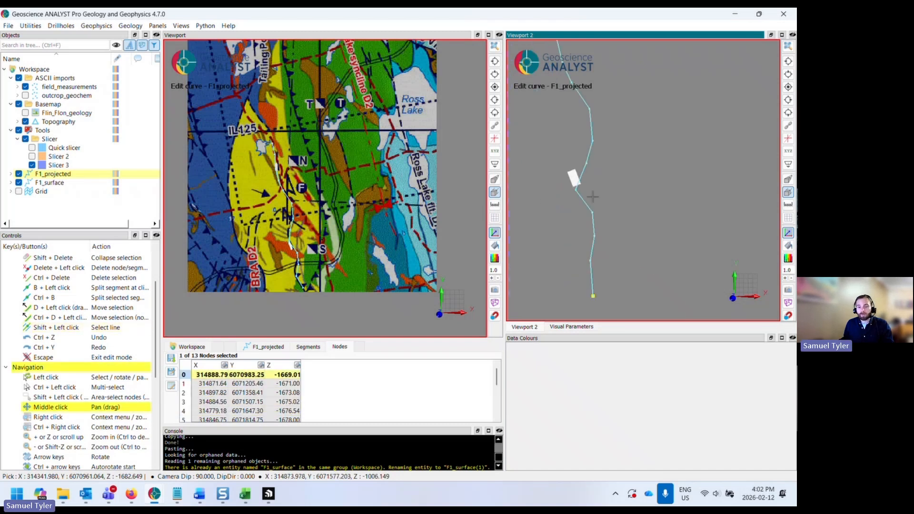
left_click(584, 169, "shift")
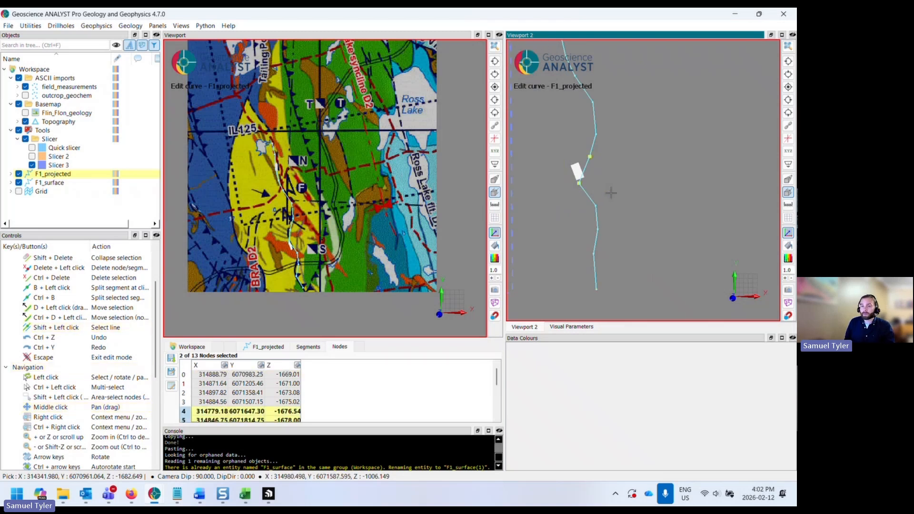
key("shift+Delete")
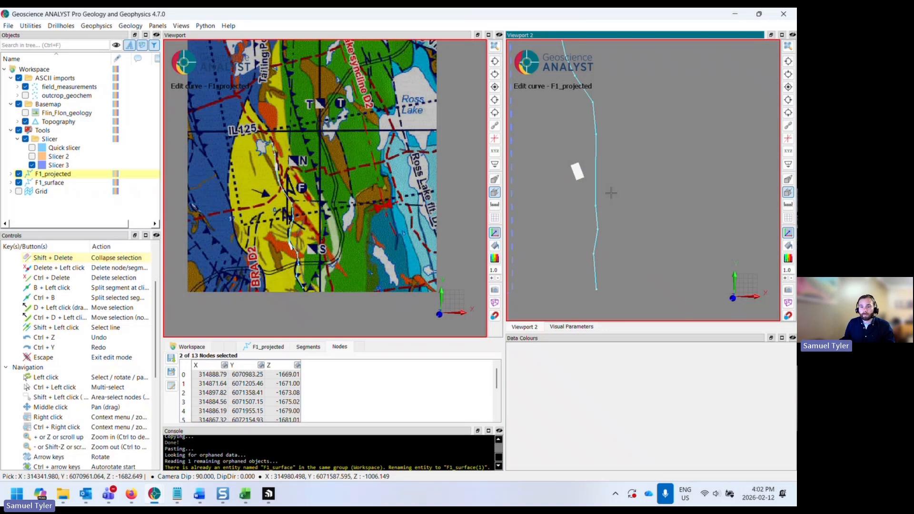
- Move the selected middle nodes of F1_projected southwest to straighten the projected curve
scroll(611, 192, "down", 2)
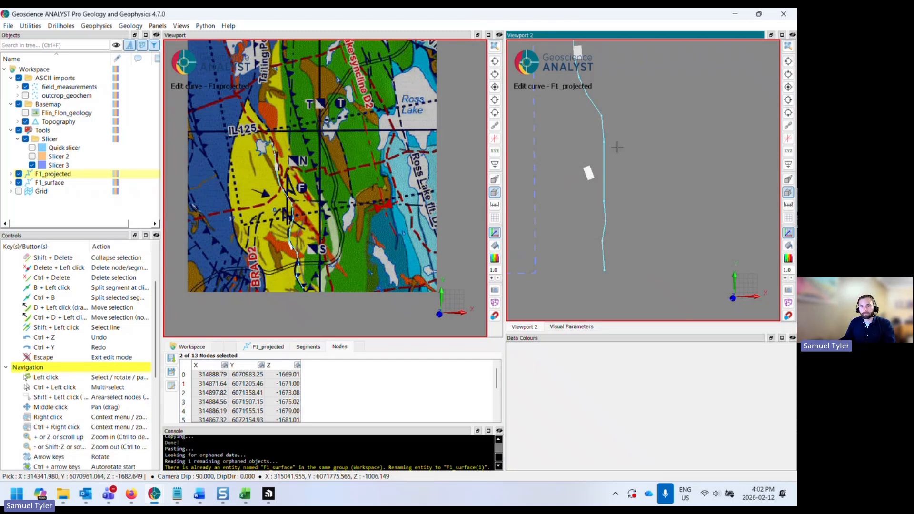
mouse_move(619, 159)
middle_mouse_down()
mouse_move(634, 167)
mouse_move(649, 150)
middle_mouse_up()
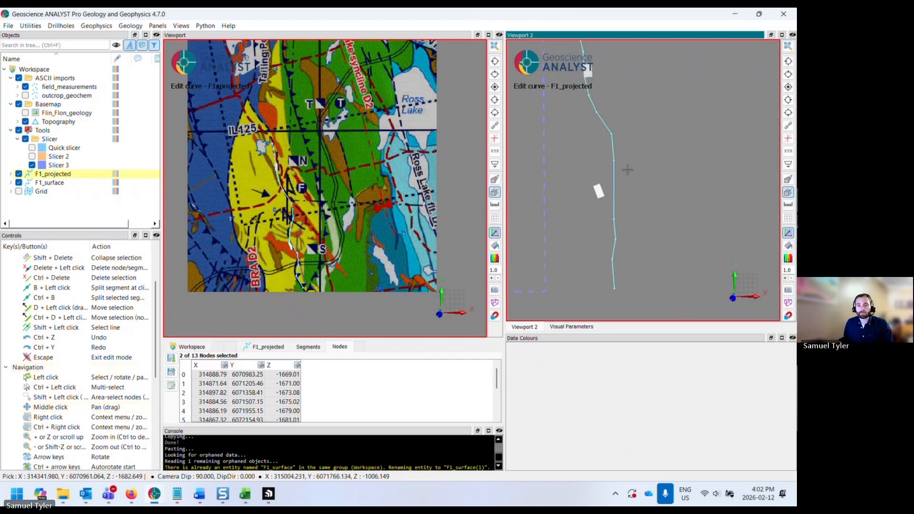
left_click_drag(634, 133, 592, 180, "shift")
left_click_drag(665, 157, 630, 187)
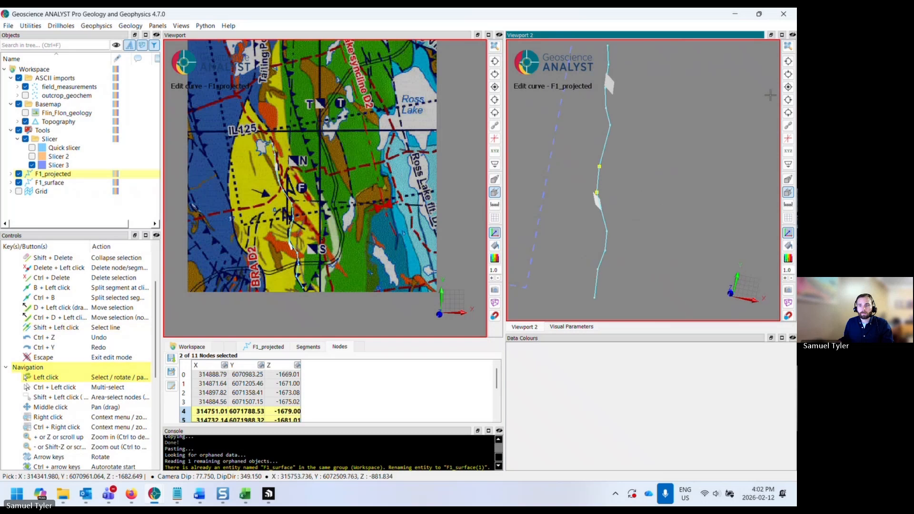
- In top view, select the northern nodes of F1_projected and nudge them slightly to smooth the curve's end
left_click(788, 87)
middle_click_drag(602, 80, 614, 140)
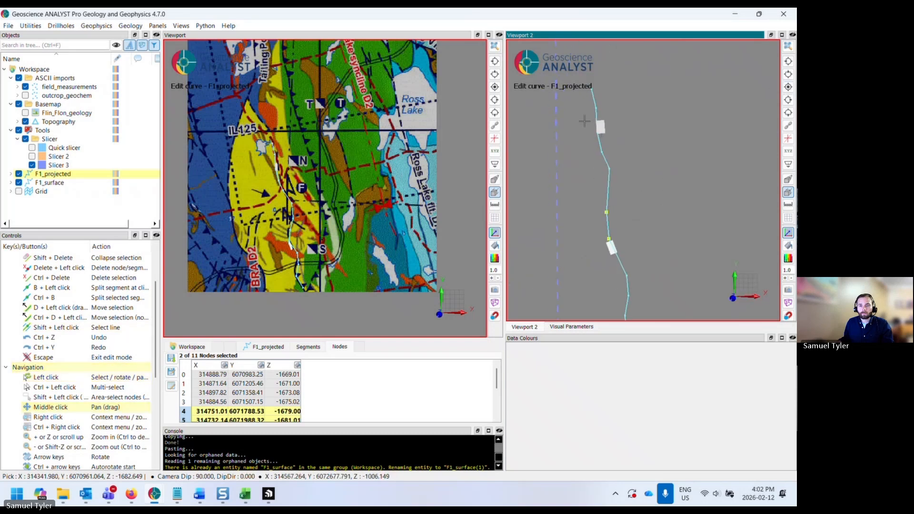
left_click(615, 157, "shift")
left_click_drag(655, 150, 659, 149)
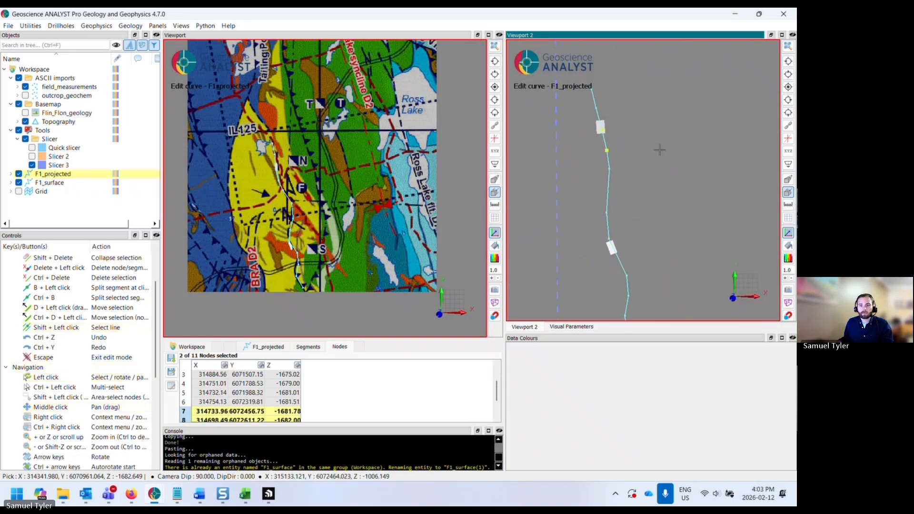
left_click(596, 96, "shift")
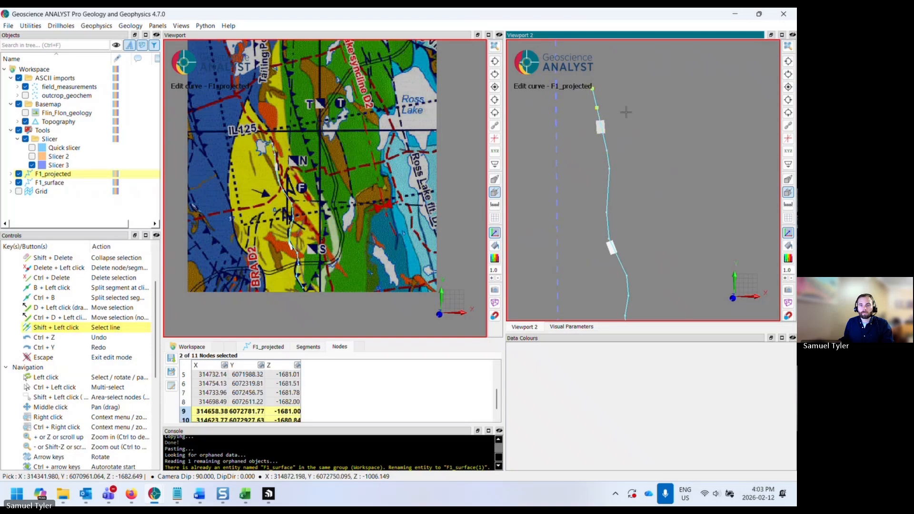
scroll(627, 118, "down", 3)
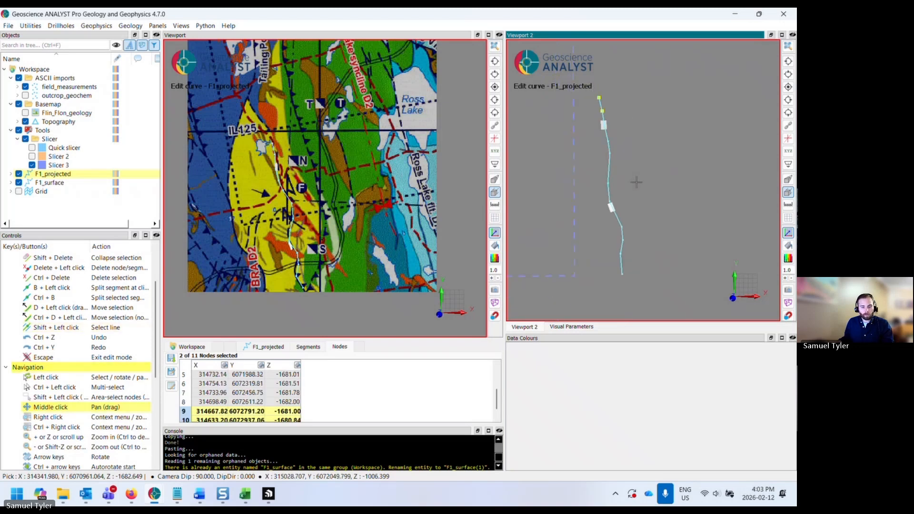
left_click_drag(636, 181, 650, 141)
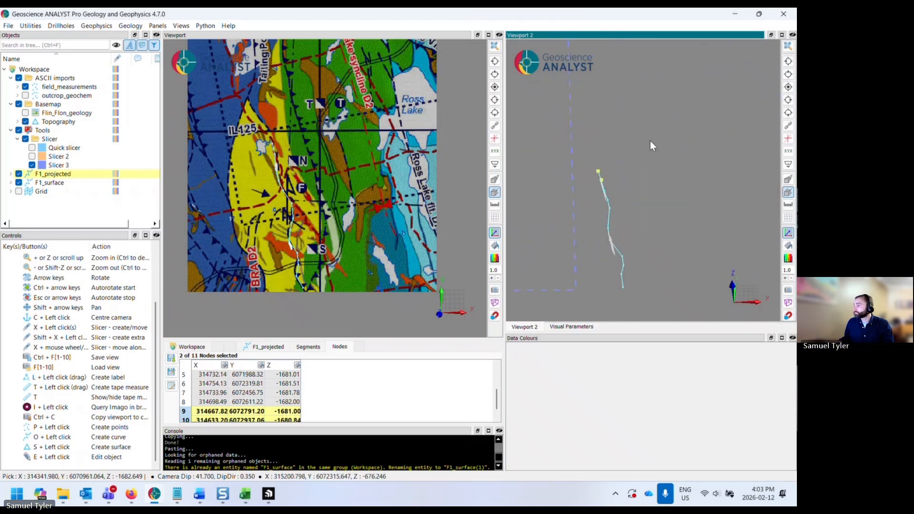
- Finish editing F1_projected, close the second viewport and widen the main viewport
left_click_drag(650, 140, 632, 247)
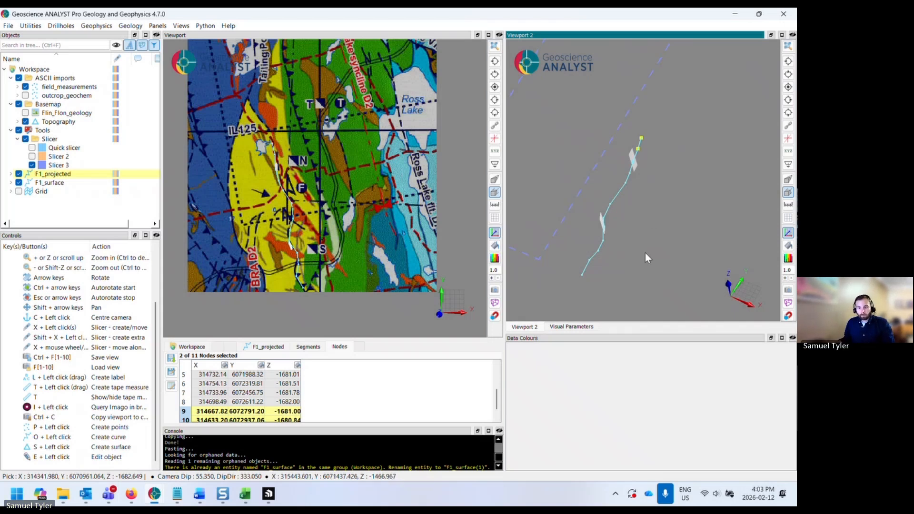
left_click(657, 243)
scroll(657, 240, "down", 3)
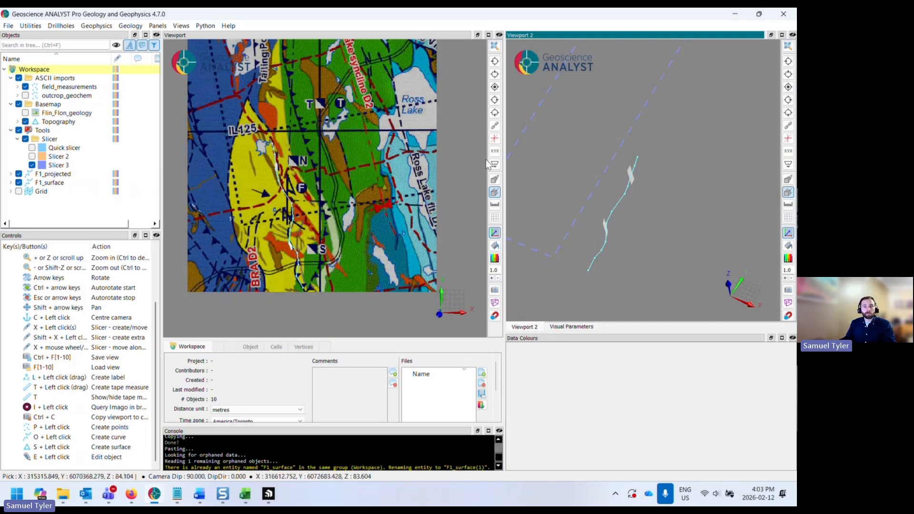
left_click(792, 35)
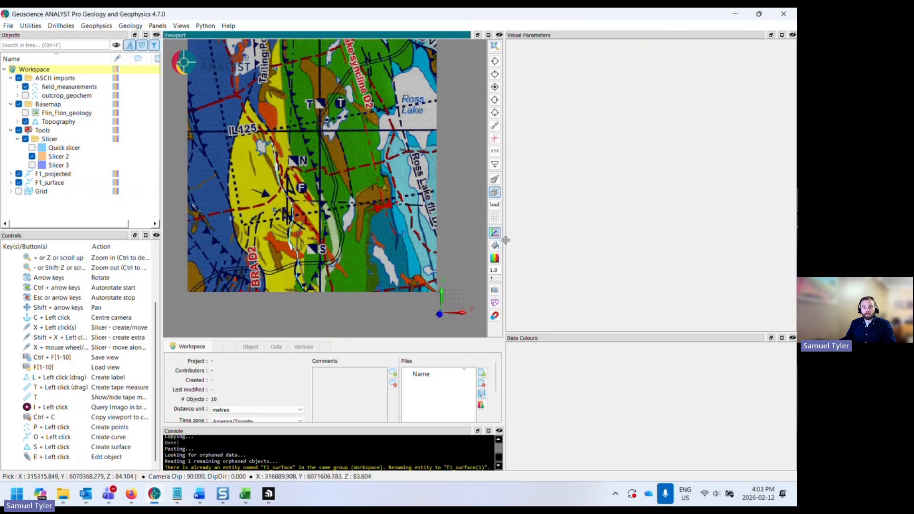
left_click_drag(503, 241, 643, 230)
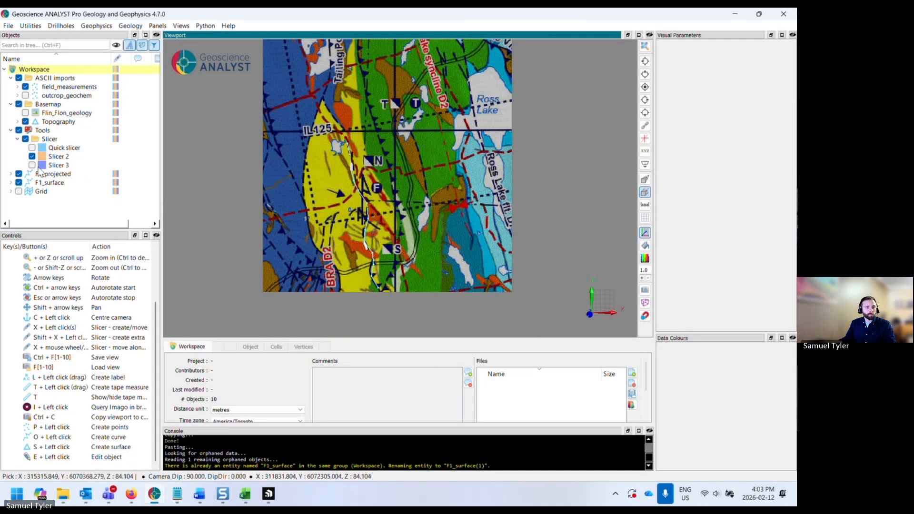
- Hide Slicer 2, Topography and field_measurements so only the two F1 curves show in 3D
left_click(32, 157)
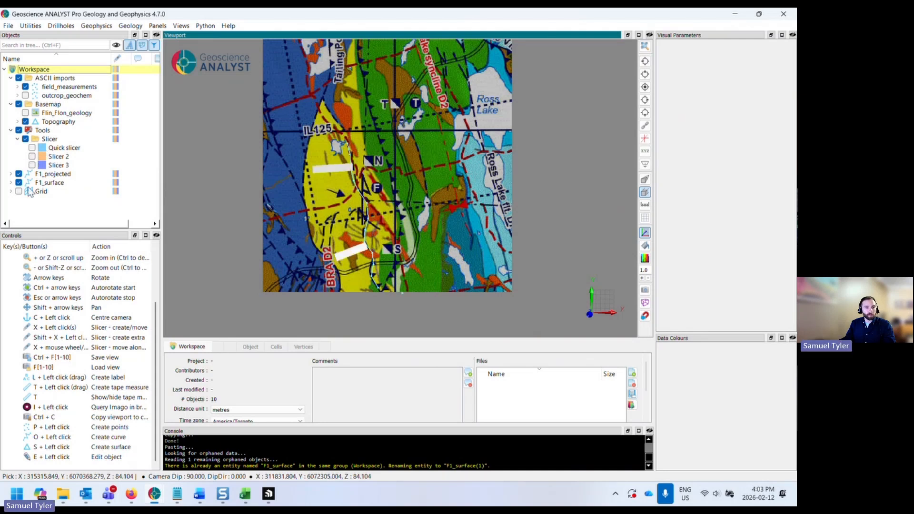
left_click(25, 122)
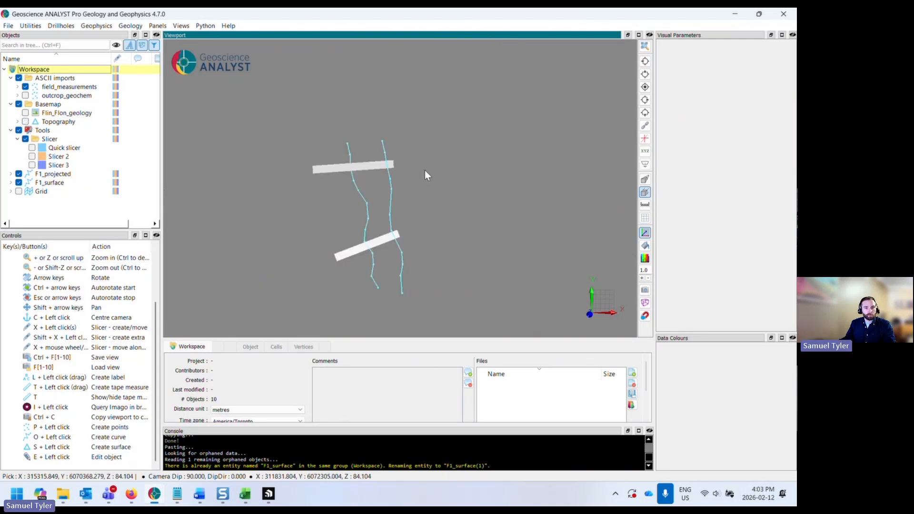
left_click_drag(424, 170, 395, 146)
left_click(25, 86)
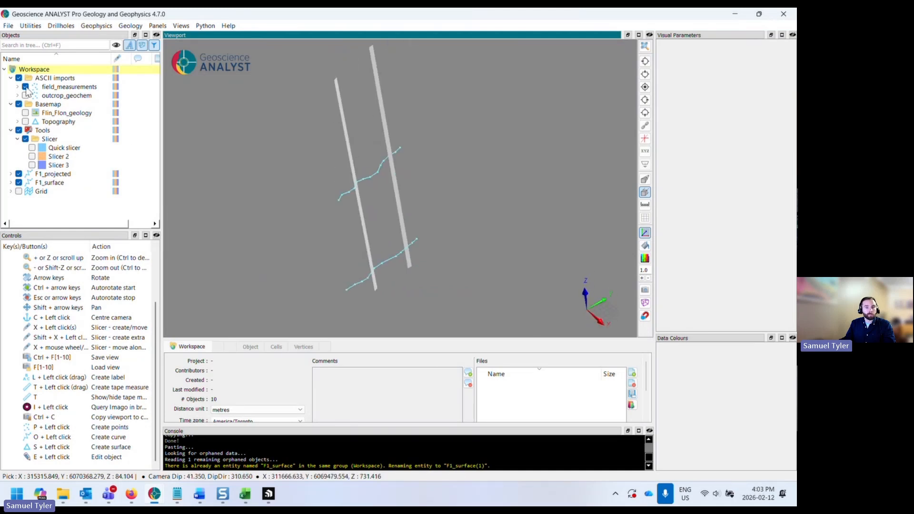
left_click_drag(383, 201, 452, 189)
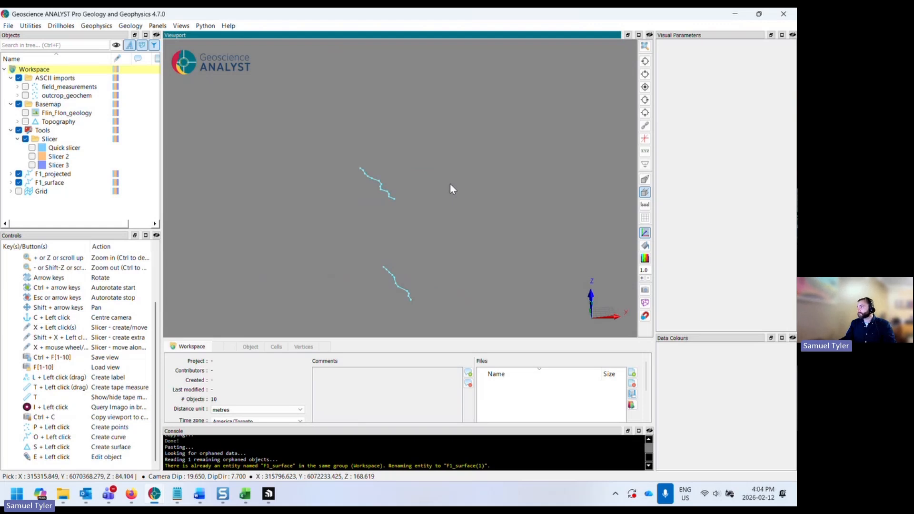
left_click_drag(450, 184, 354, 198)
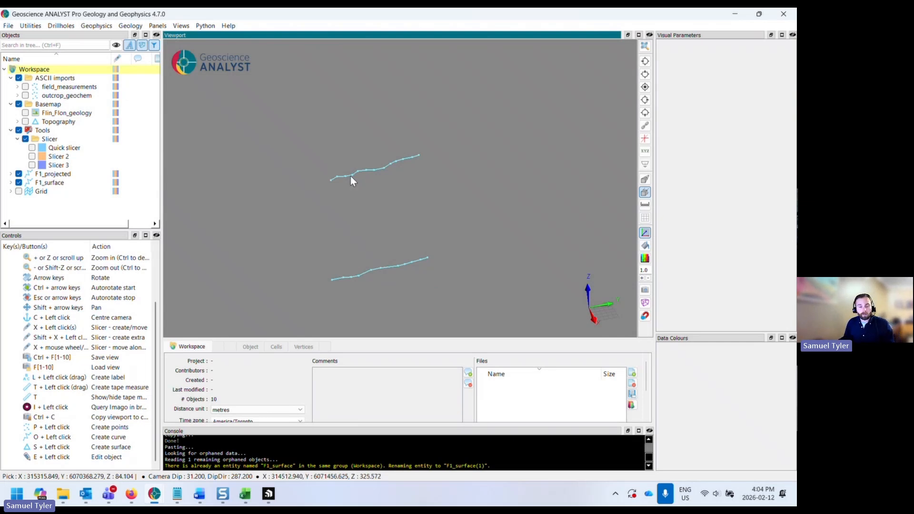
left_click_drag(479, 228, 469, 228)
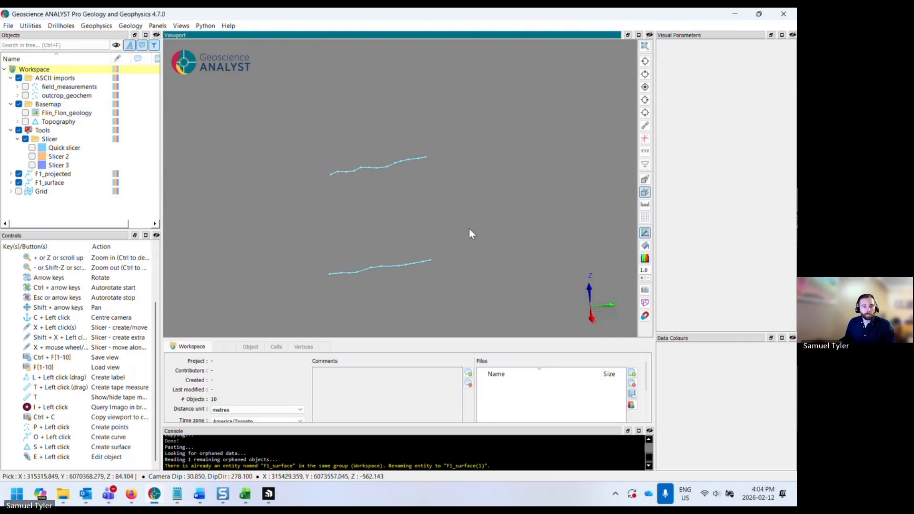
- Create a curve from lines of F1_projected and F1_surface named F1_boundary
left_click(50, 175)
left_click(47, 182)
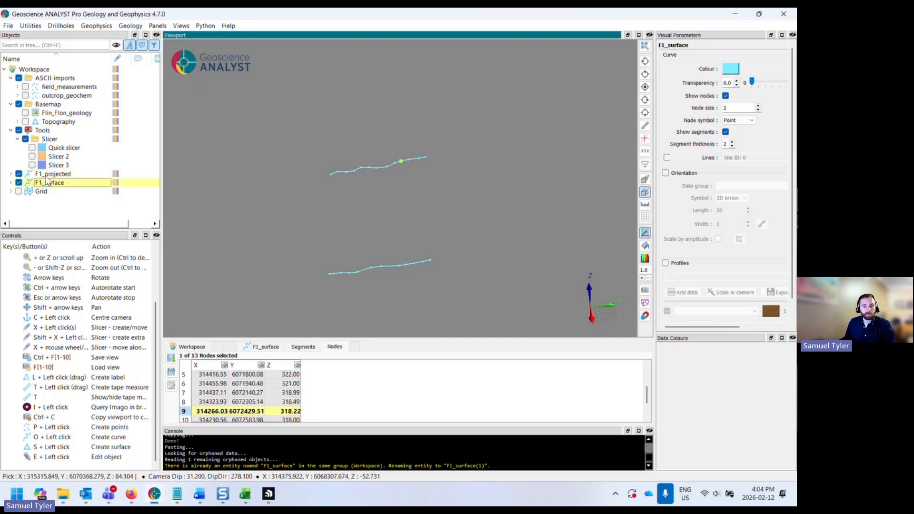
left_click(48, 174)
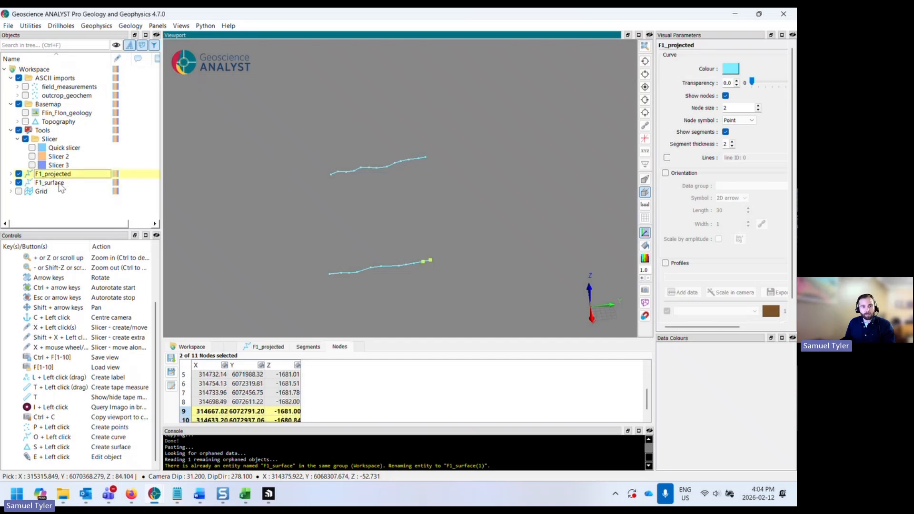
left_click(60, 185, "ctrl")
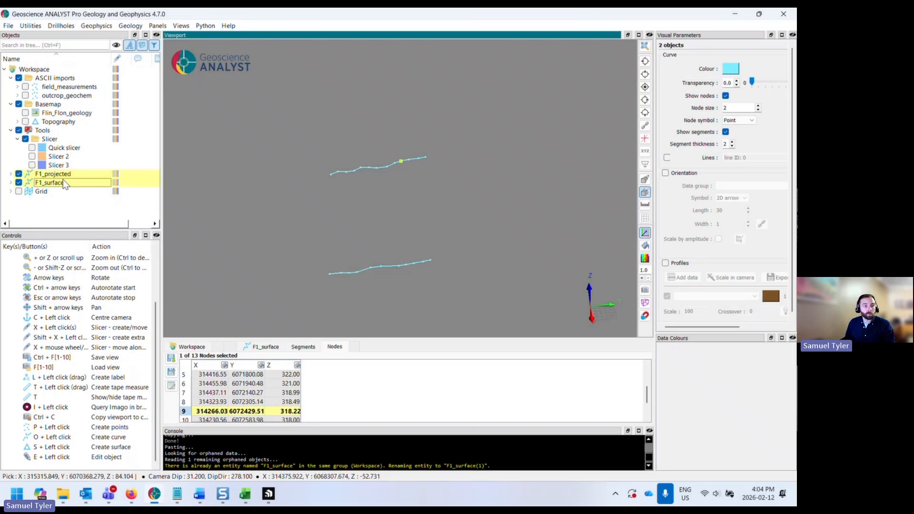
right_click(65, 184)
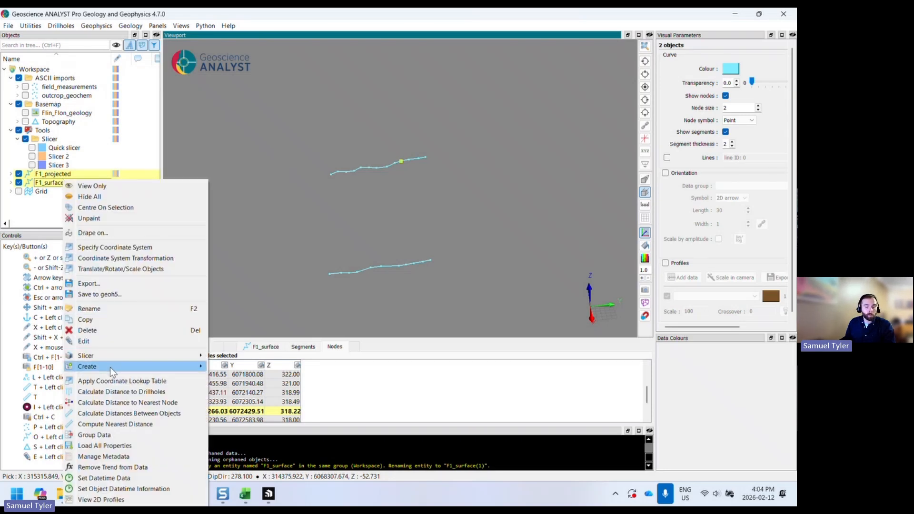
mouse_move(110, 367)
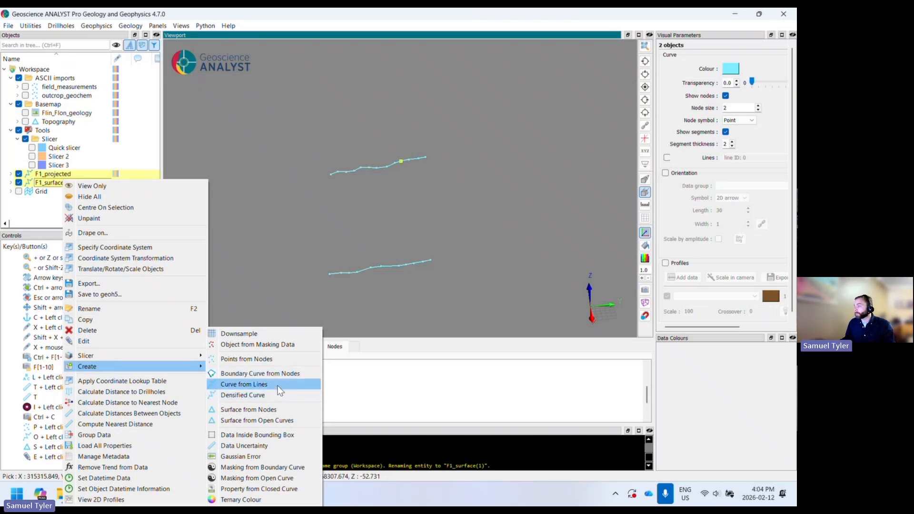
left_click(244, 384)
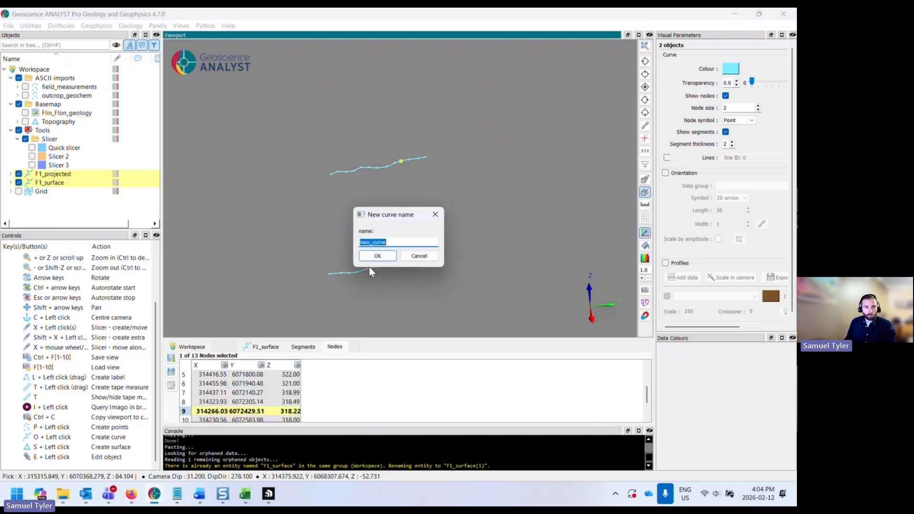
type("F1_")
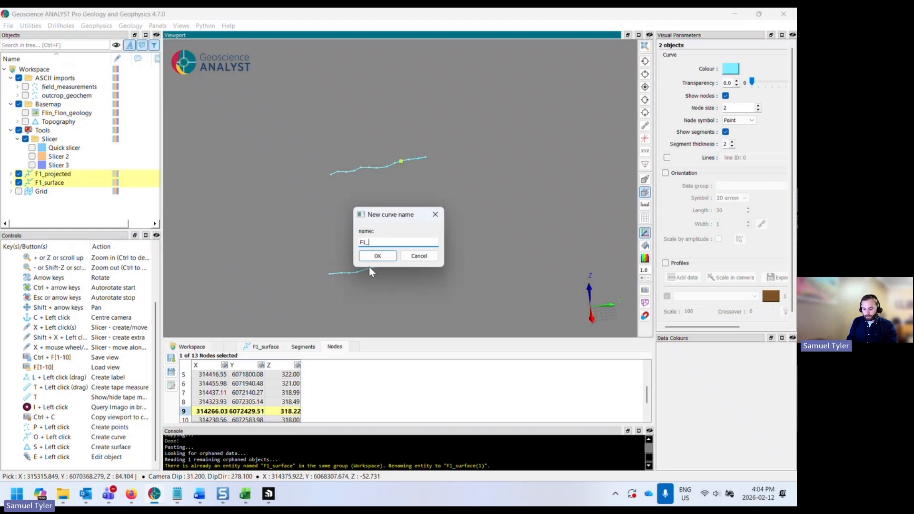
type("boundary")
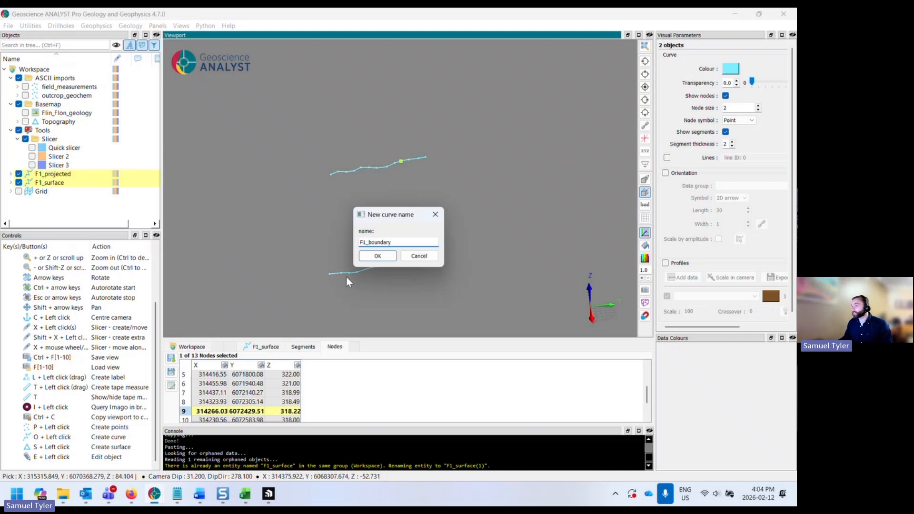
left_click(381, 260)
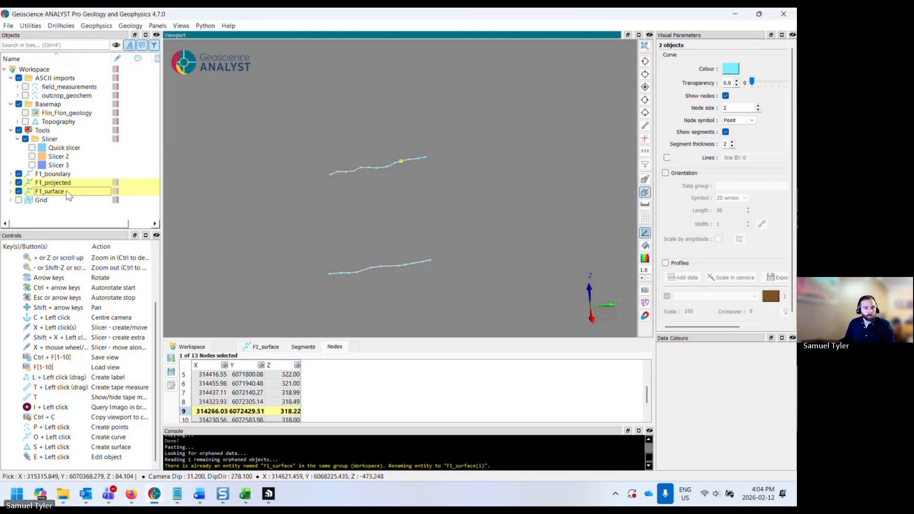
- Hide F1_projected and F1_surface and collapse the Basemap and ASCII imports groups
left_click(54, 183)
left_click(19, 182)
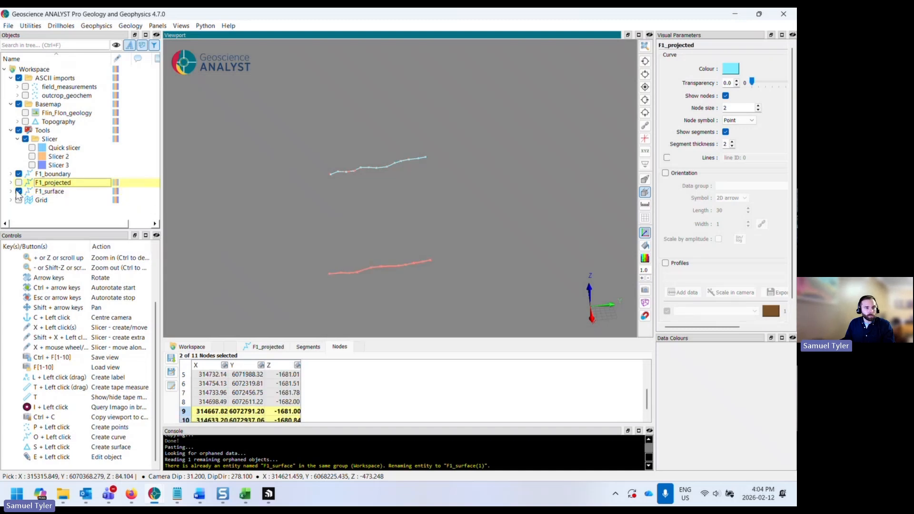
left_click(18, 191)
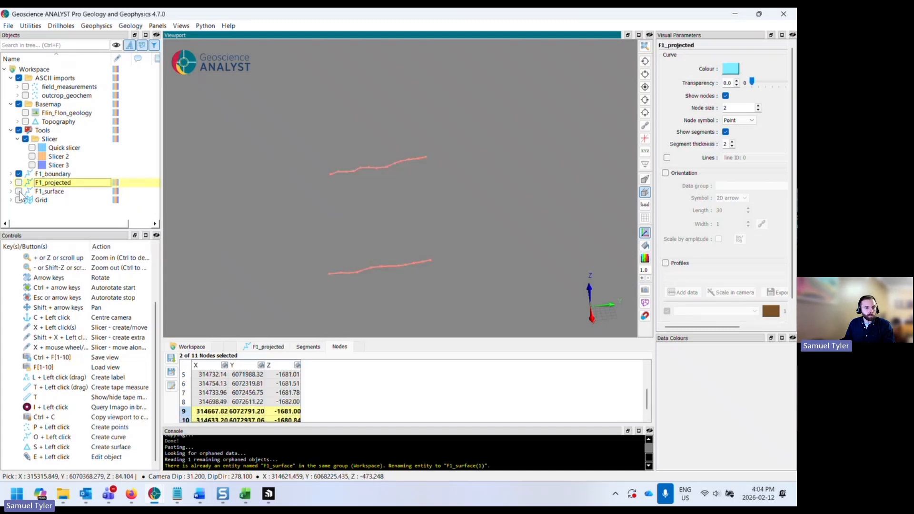
left_click(11, 104)
left_click(11, 78)
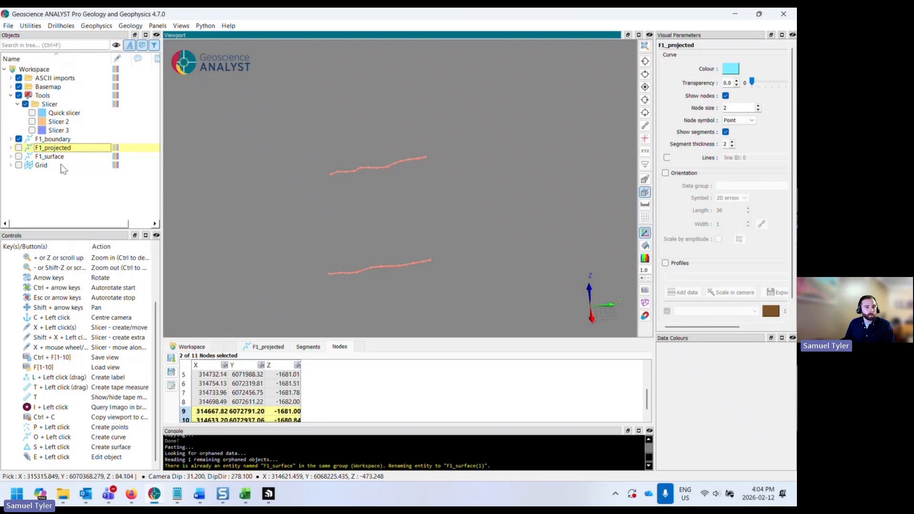
- Add a new group to the workspace named F1_surface_modelling
right_click(45, 71)
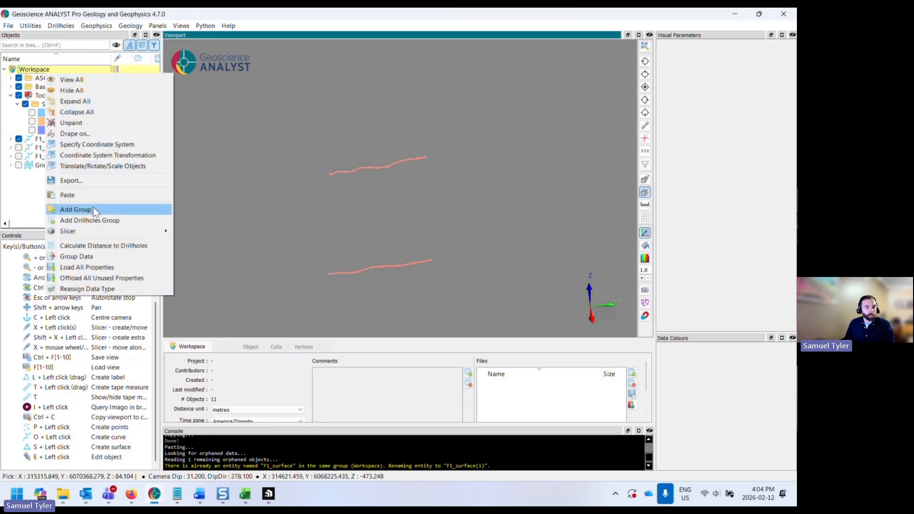
left_click(93, 210)
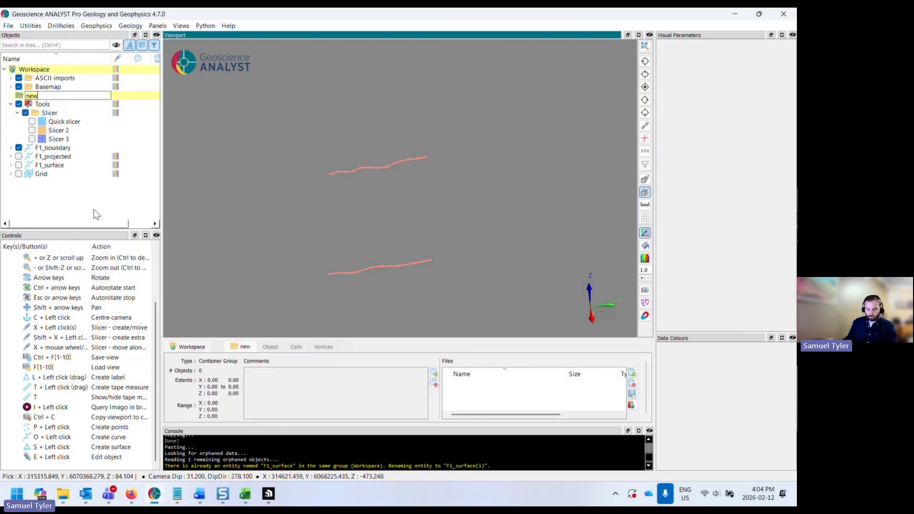
type("F1")
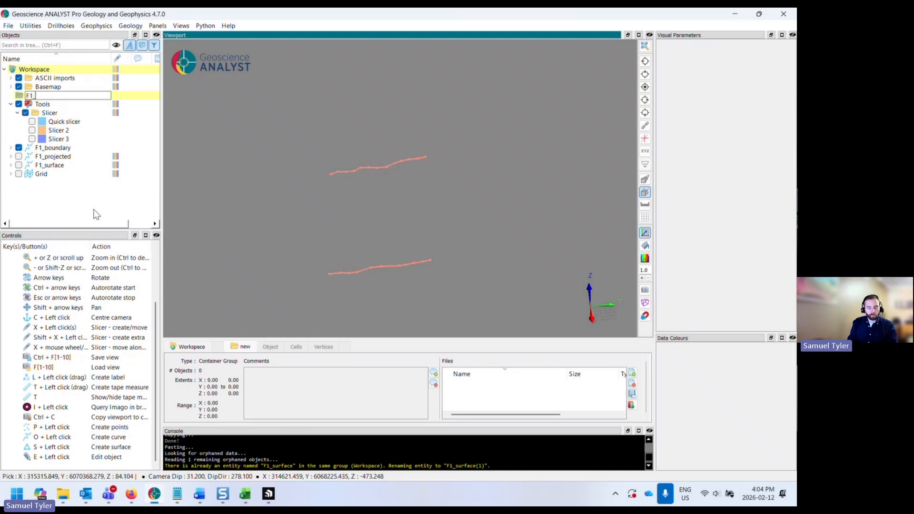
type("_surface")
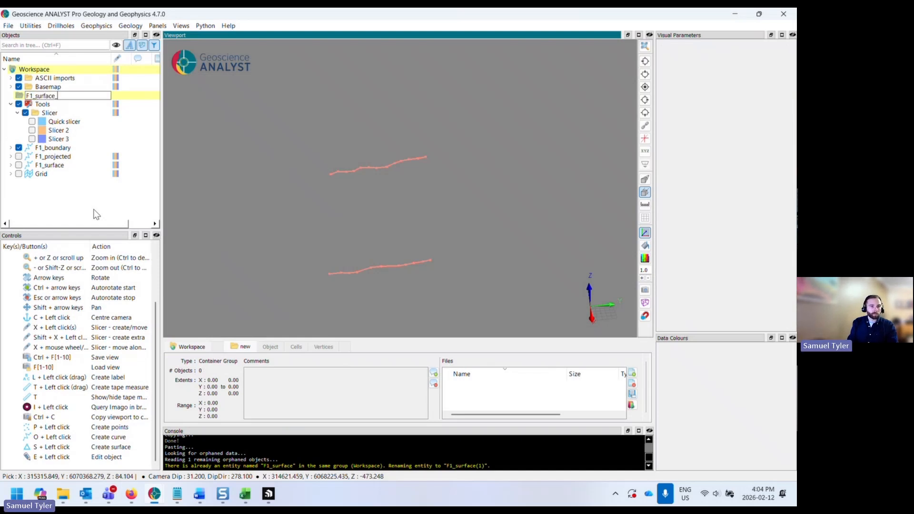
type("_modelling")
key("Return")
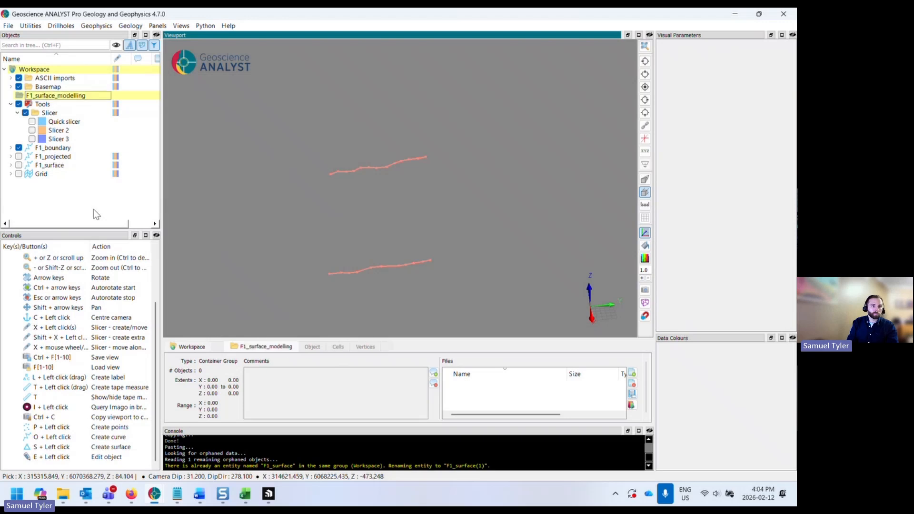
- Move F1_projected and F1_surface into the F1_surface_modelling group and collapse the group
left_click(55, 150)
left_click(56, 157)
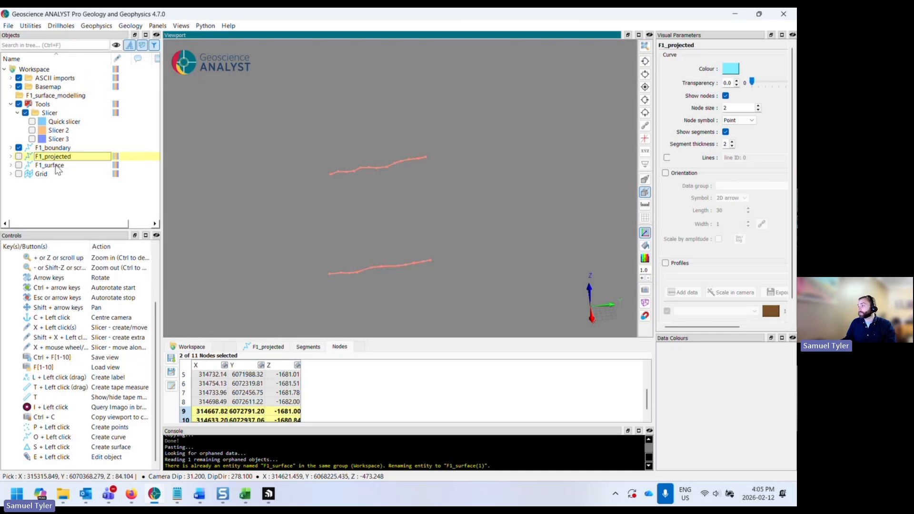
left_click(56, 167, "ctrl")
left_click_drag(56, 167, 66, 95)
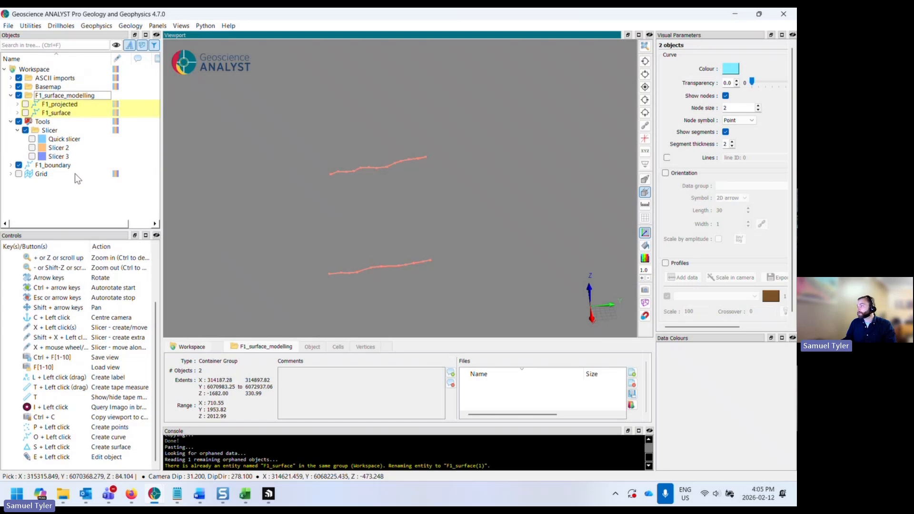
left_click(11, 95)
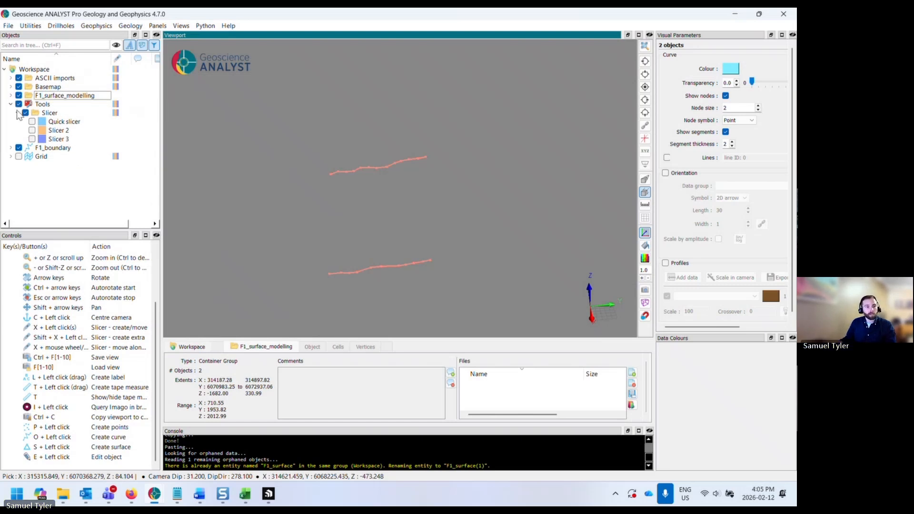
- Edit F1_boundary and join the western end nodes of its upper and lower lines with a segment
left_click(11, 104)
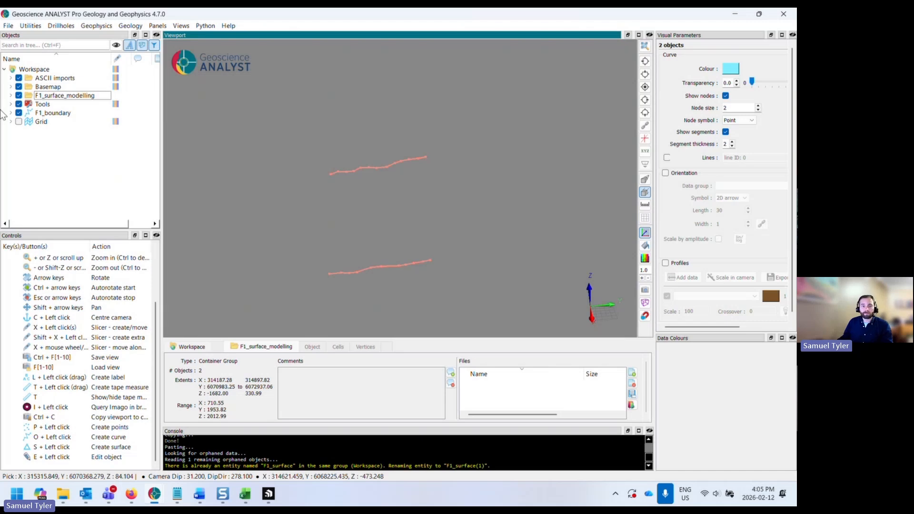
left_click(54, 114)
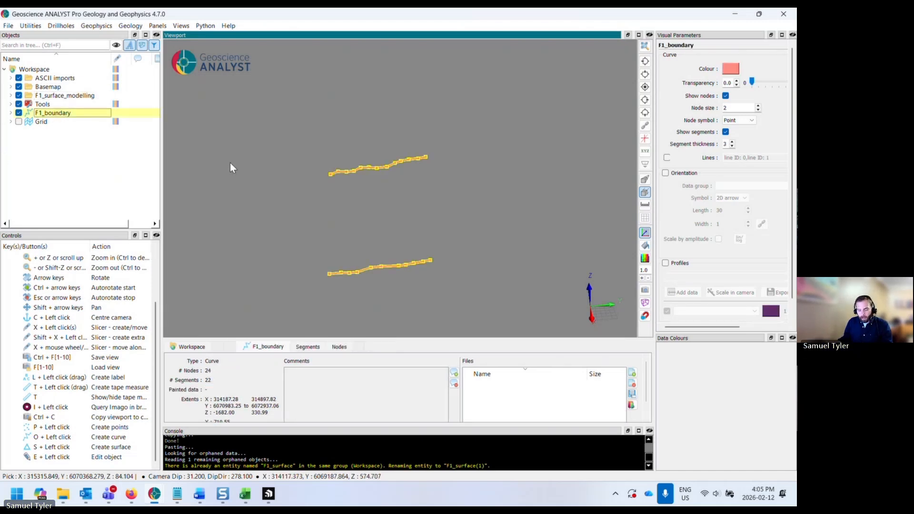
right_click(41, 114)
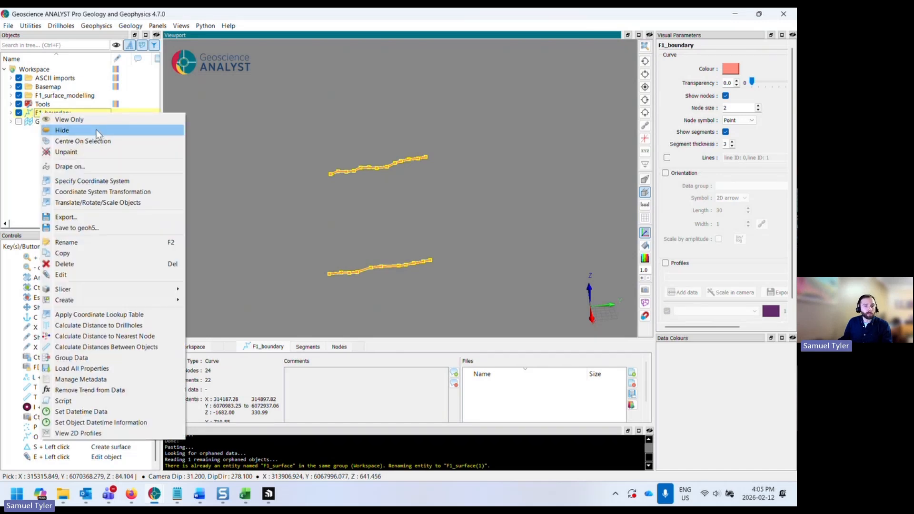
left_click(94, 274)
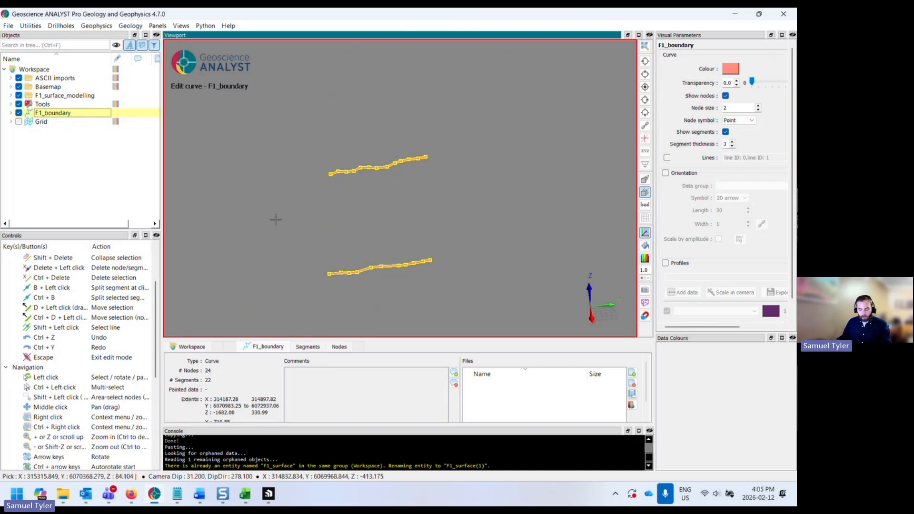
left_click(334, 217)
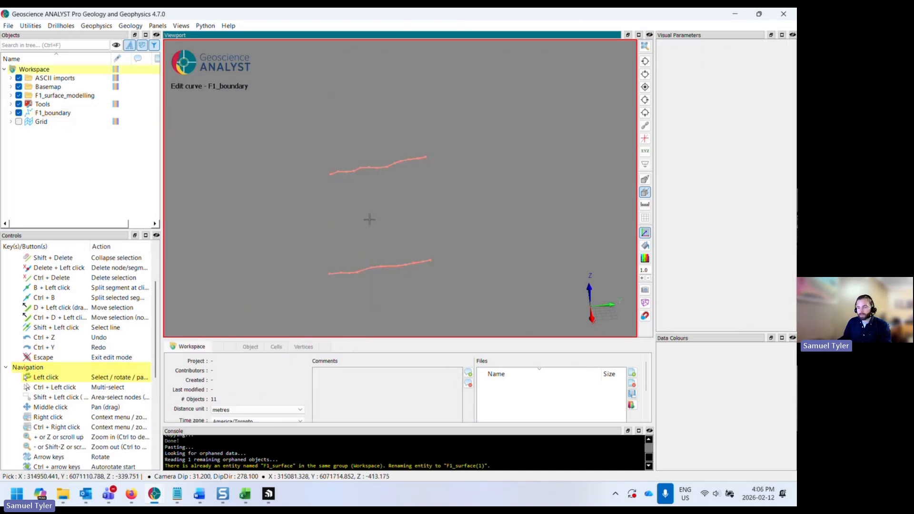
middle_click_drag(370, 224, 404, 181)
left_click(11, 112)
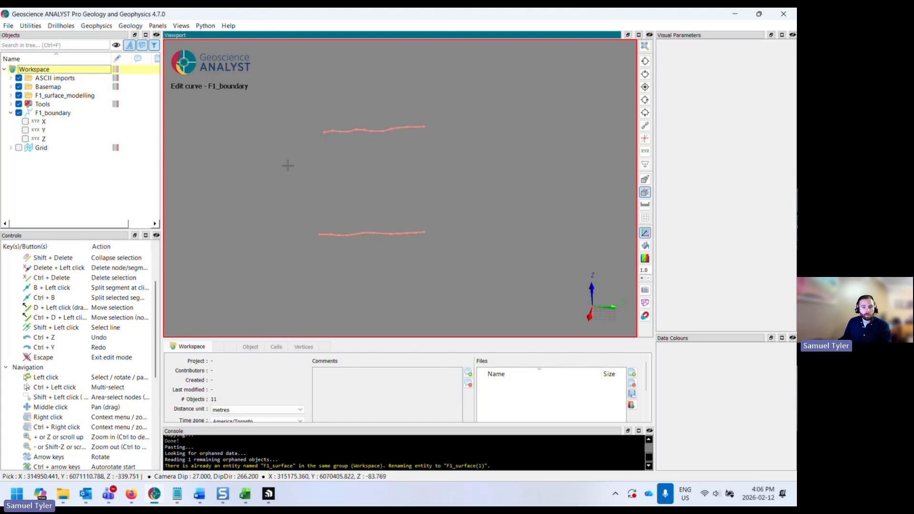
left_click(323, 132)
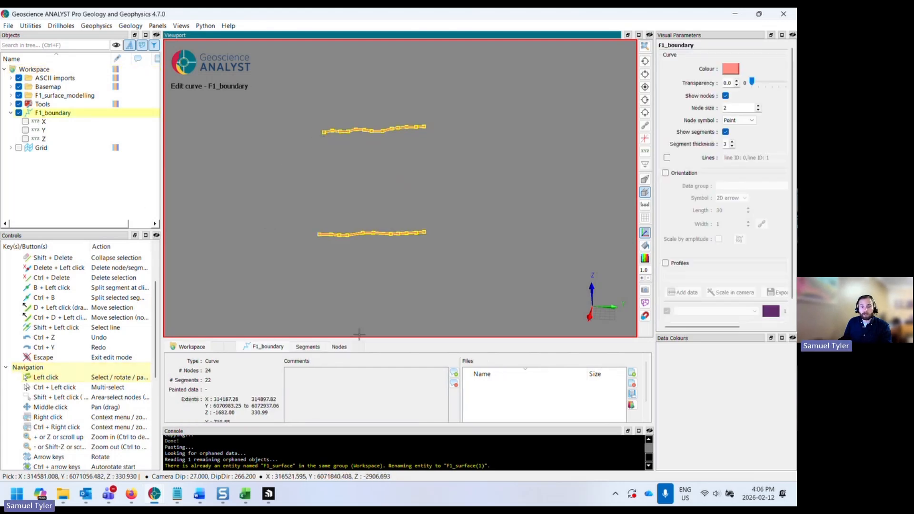
left_click(341, 350)
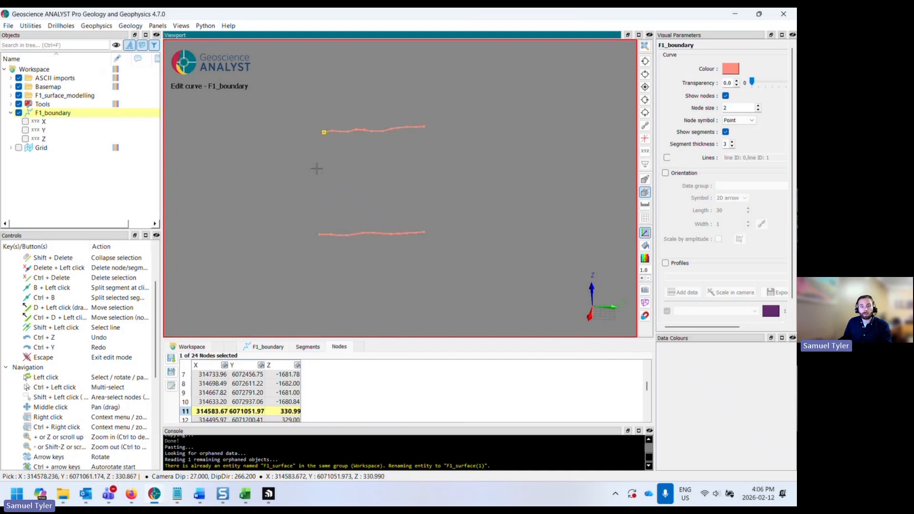
left_click(319, 235)
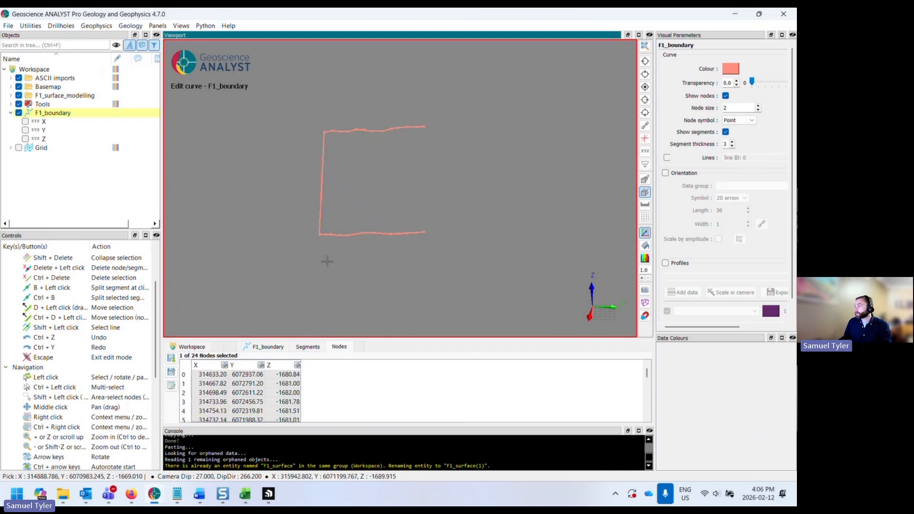
- Join the eastern end nodes of the two lines to close the F1_boundary outline and exit editing
left_click(423, 126)
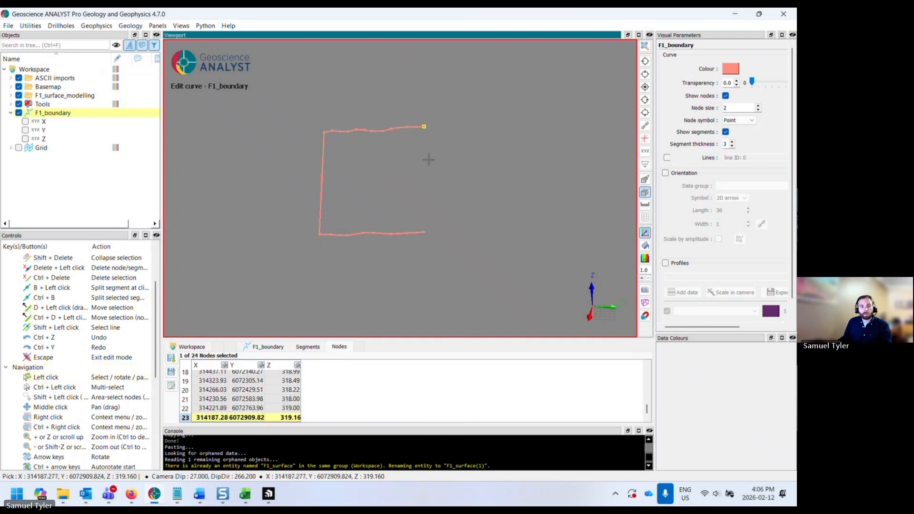
left_click(423, 232)
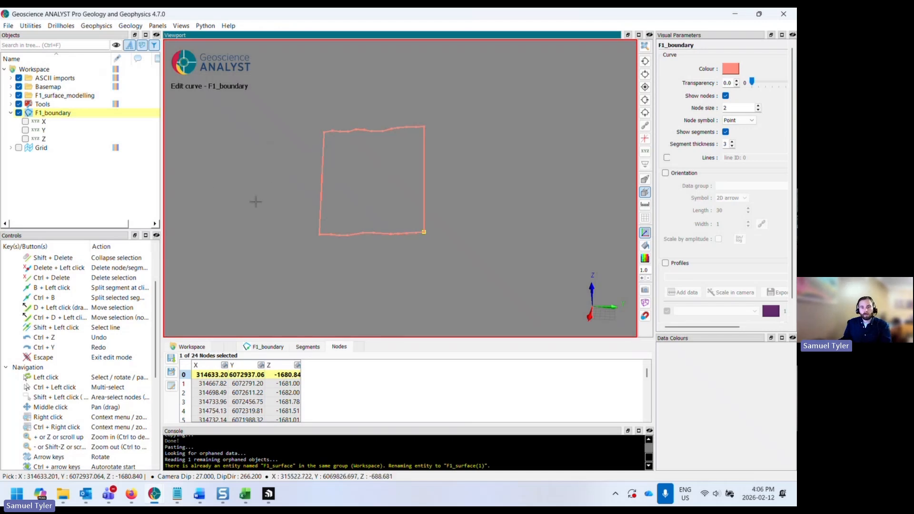
key("Escape")
left_click_drag(266, 202, 313, 221)
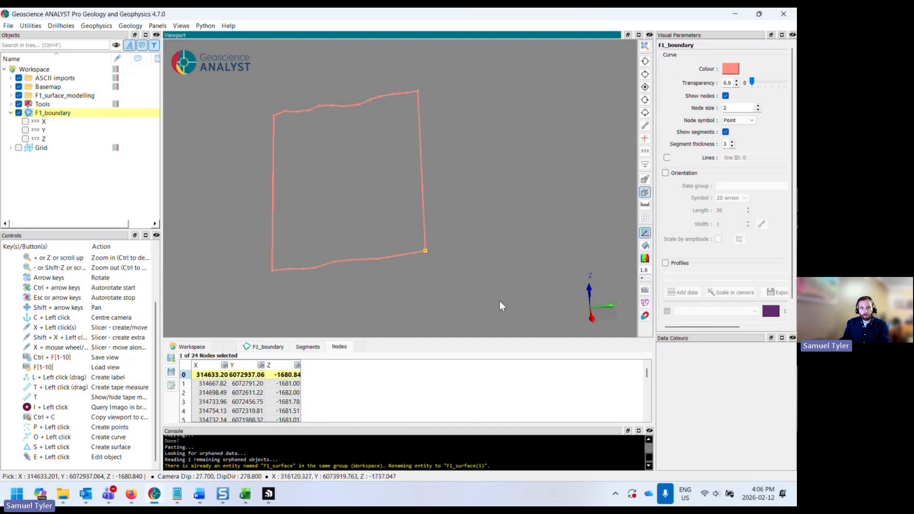
- Turn on node snapping and set F1_boundary's node size to 7
left_click(647, 318)
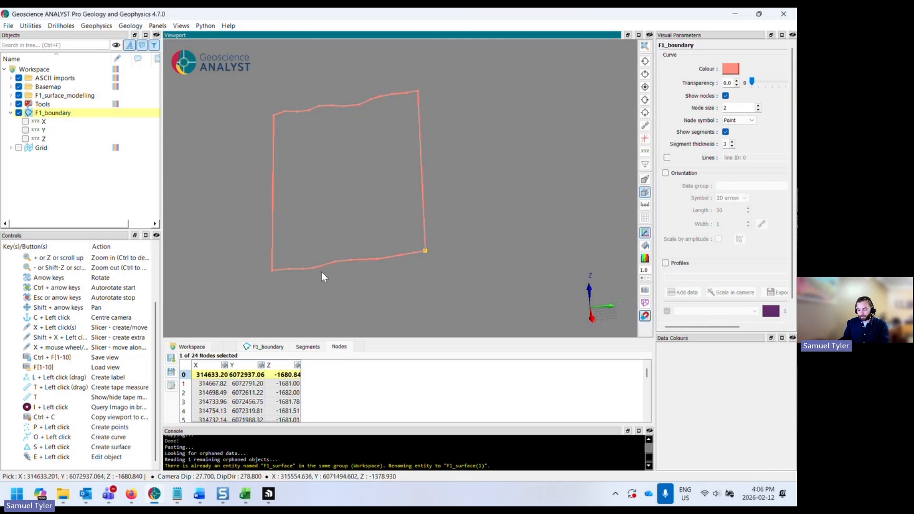
middle_click_drag(320, 281, 315, 261)
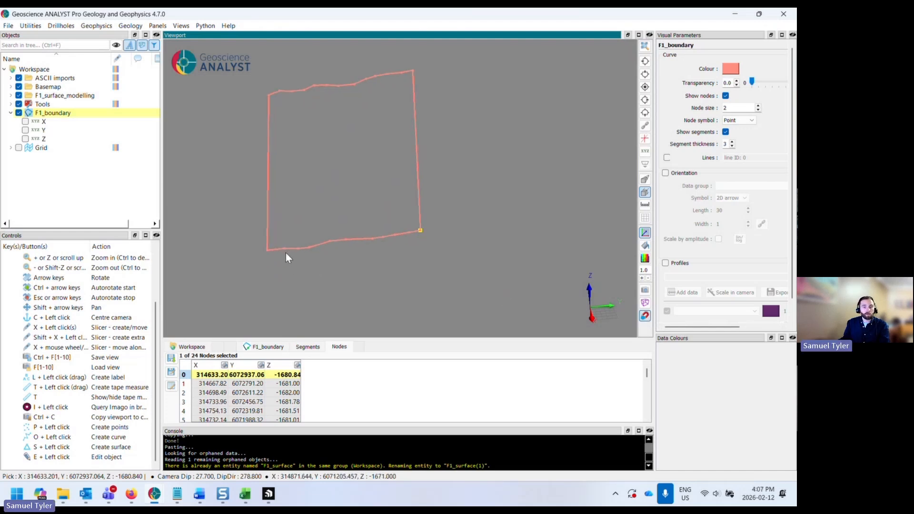
left_click(266, 165)
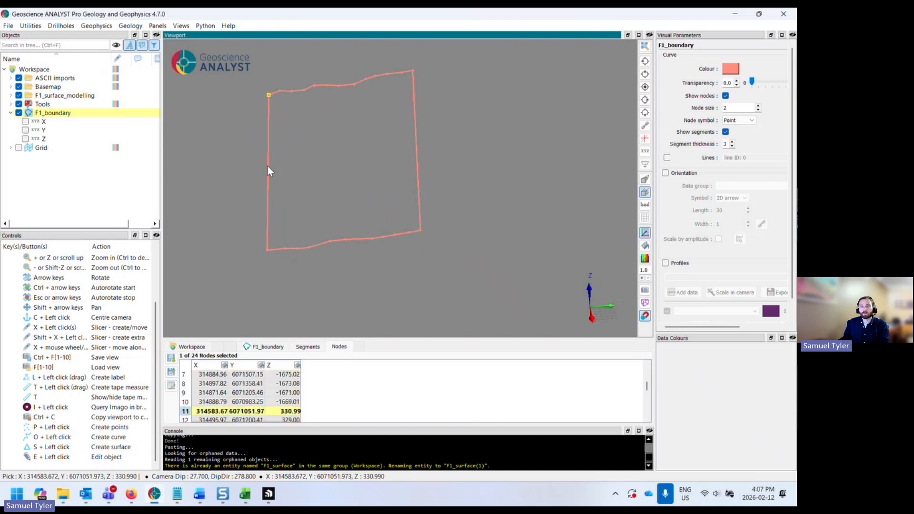
left_click(758, 106)
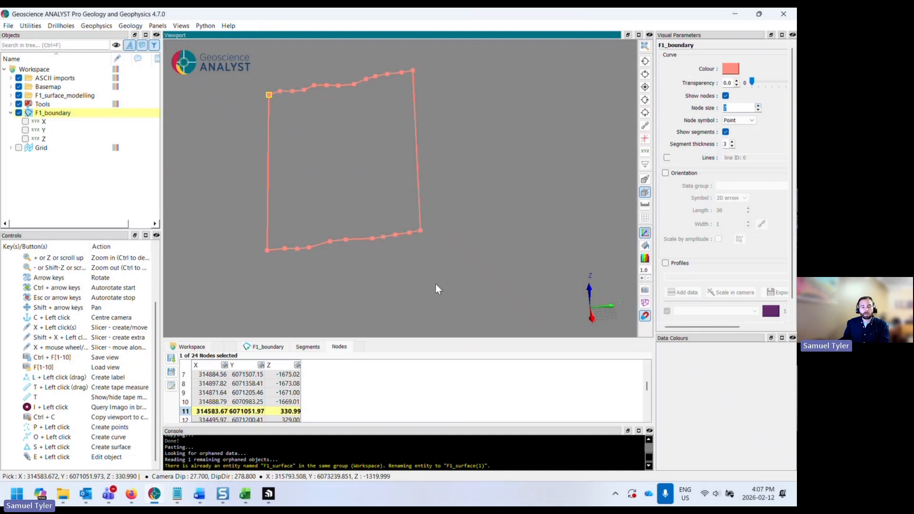
left_click_drag(435, 284, 420, 286)
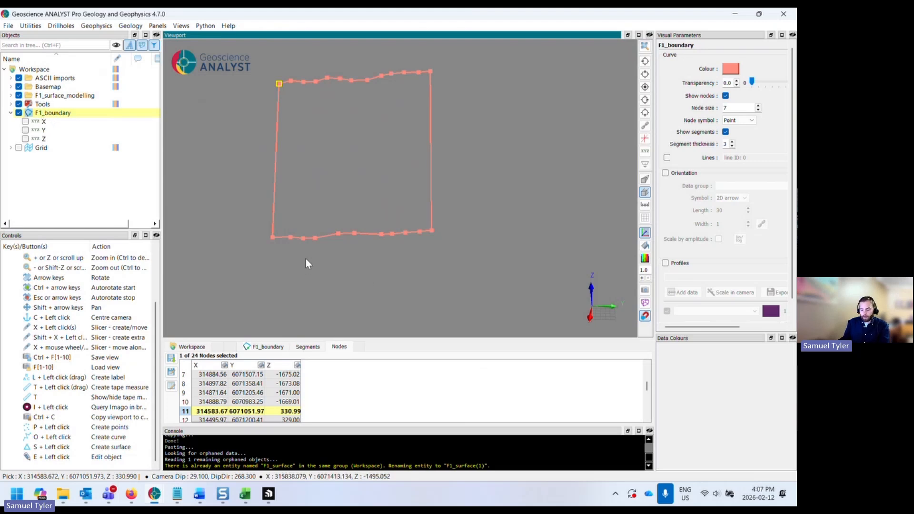
- Draw a new zigzag curve snapping alternately to nodes on the lower and upper lines of F1_boundary
left_click(291, 238)
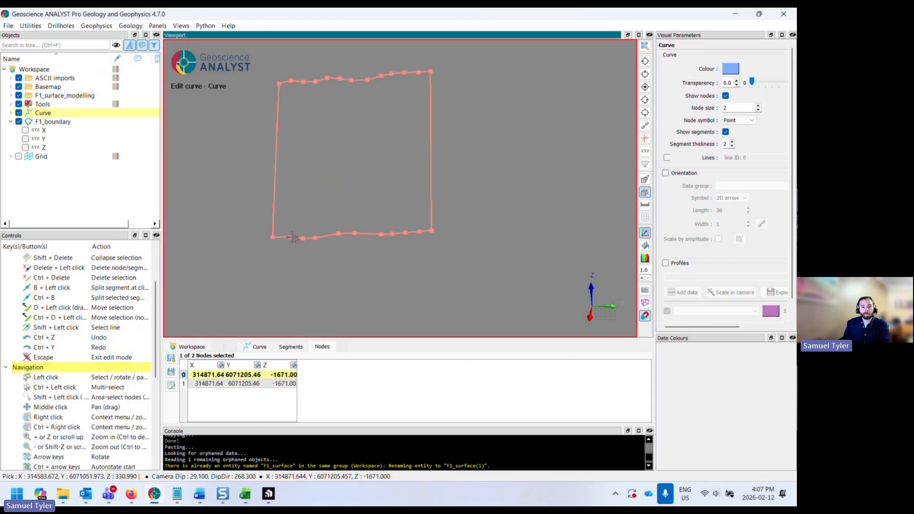
left_click(303, 84)
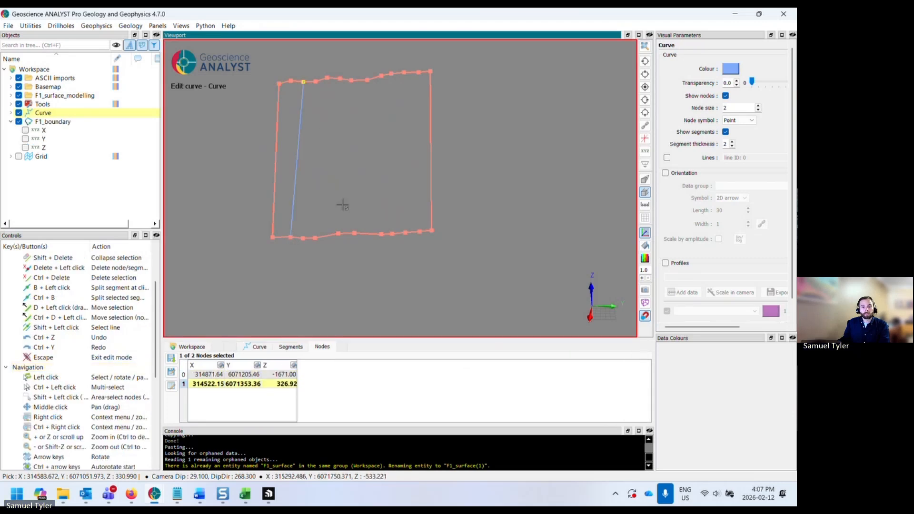
left_click(338, 233)
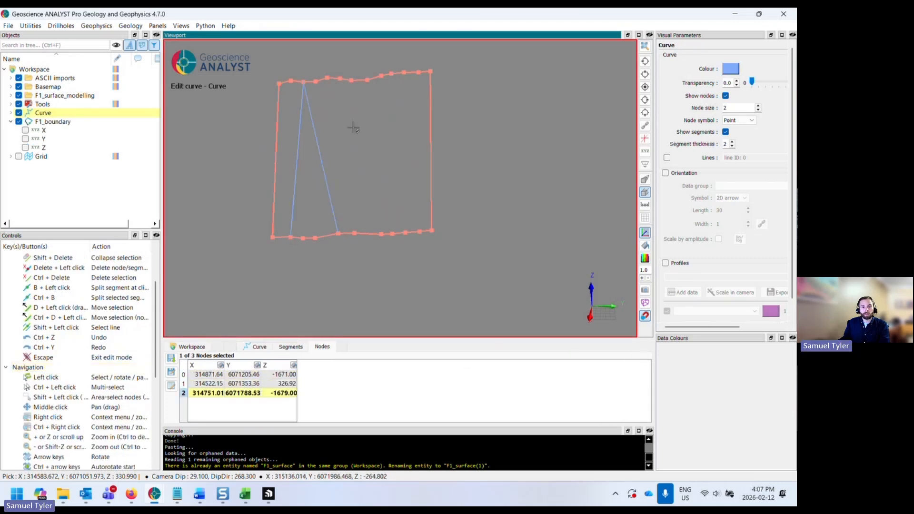
left_click(367, 80)
left_click(392, 233)
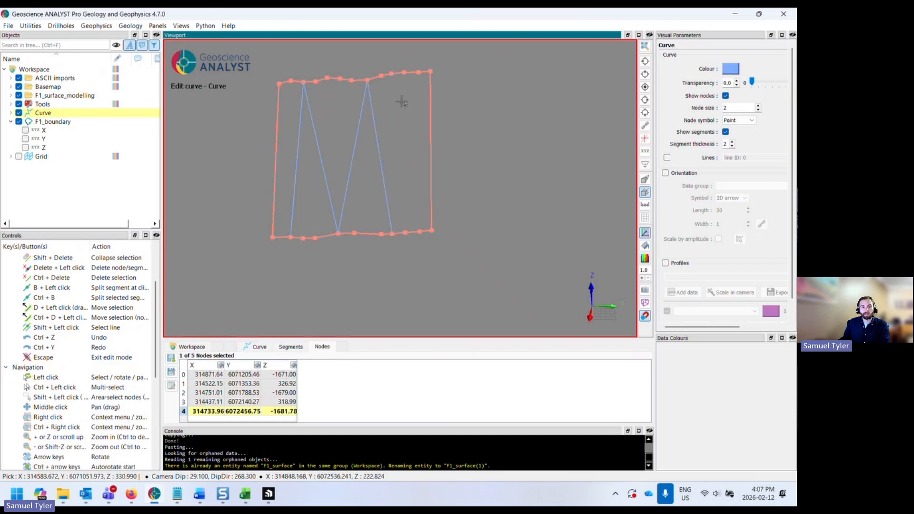
left_click(417, 72)
left_click_drag(406, 122, 393, 199)
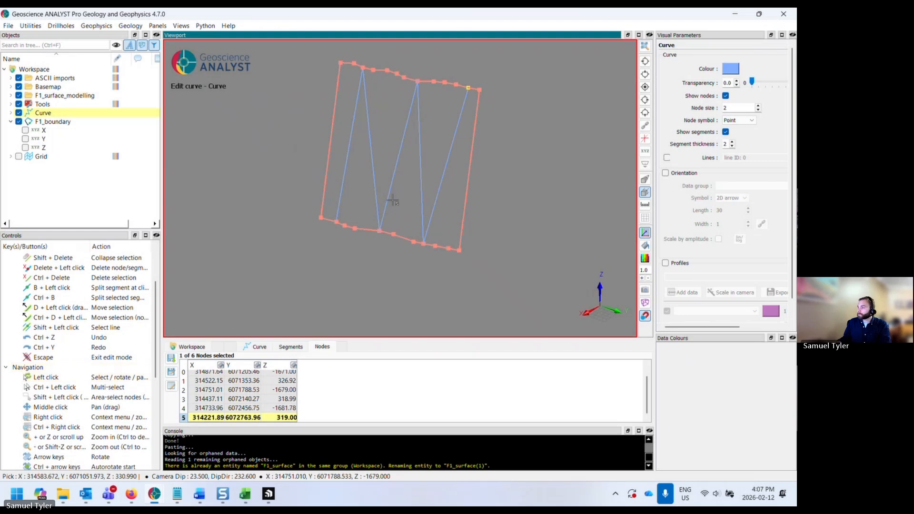
middle_click_drag(393, 200, 412, 233)
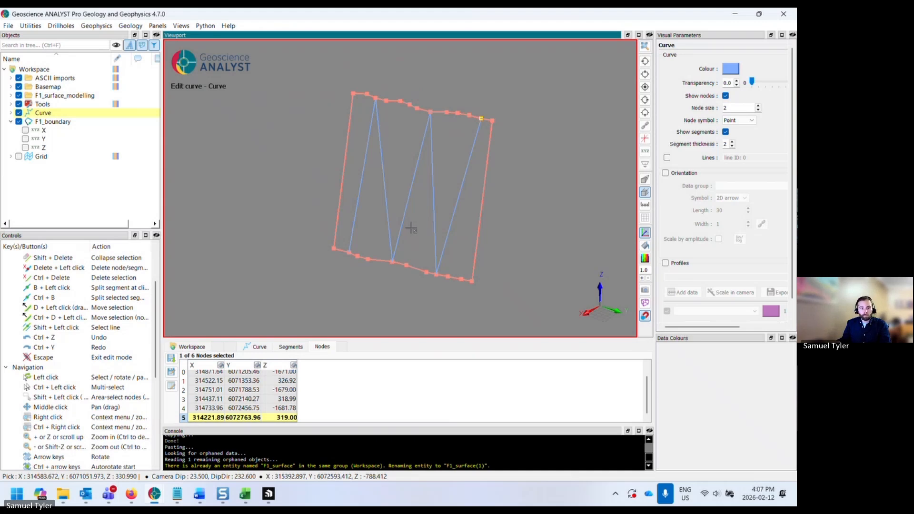
left_click_drag(411, 229, 399, 256)
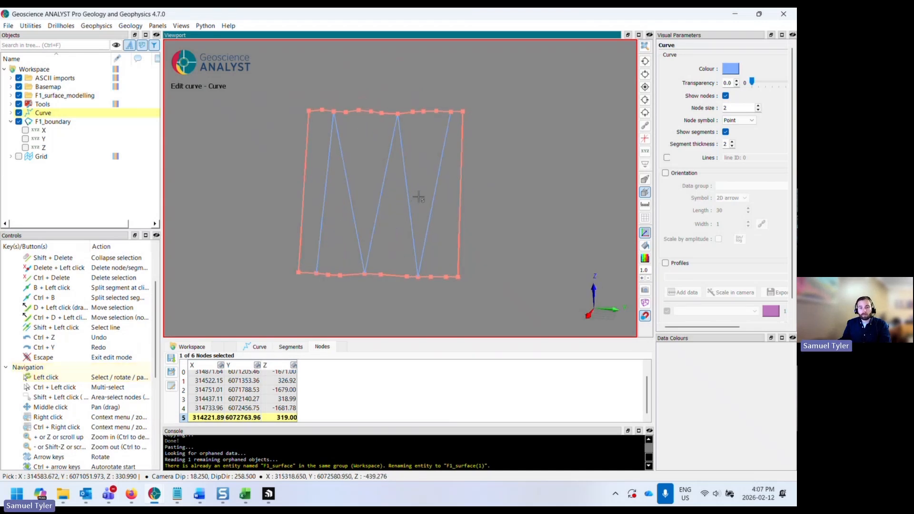
- Finish the new curve and name it F1_internal
key("Escape")
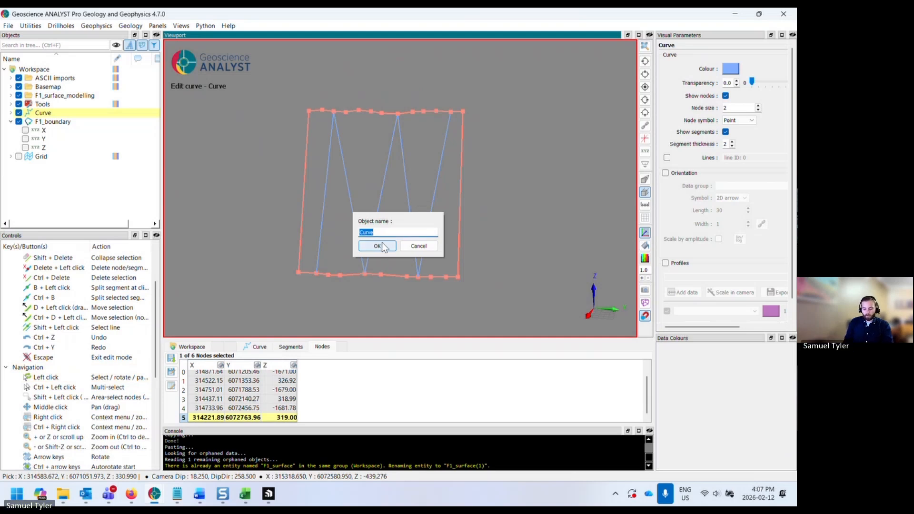
type("F1_internal")
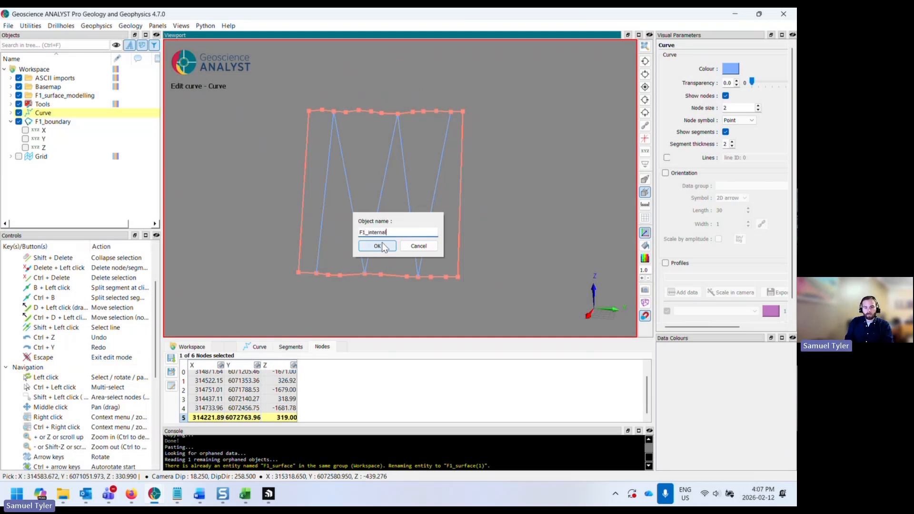
left_click(381, 243)
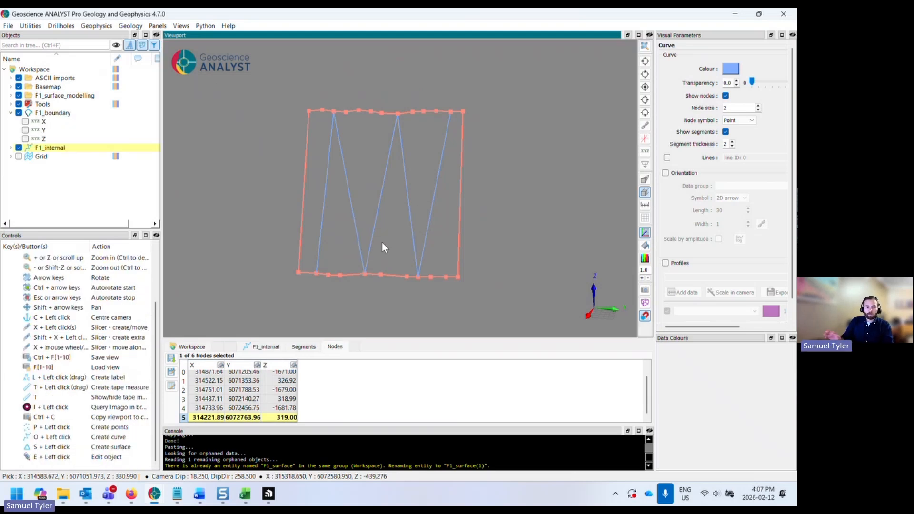
- Create a densified copy of F1_internal with a maximum segment length of 500
left_click(10, 114)
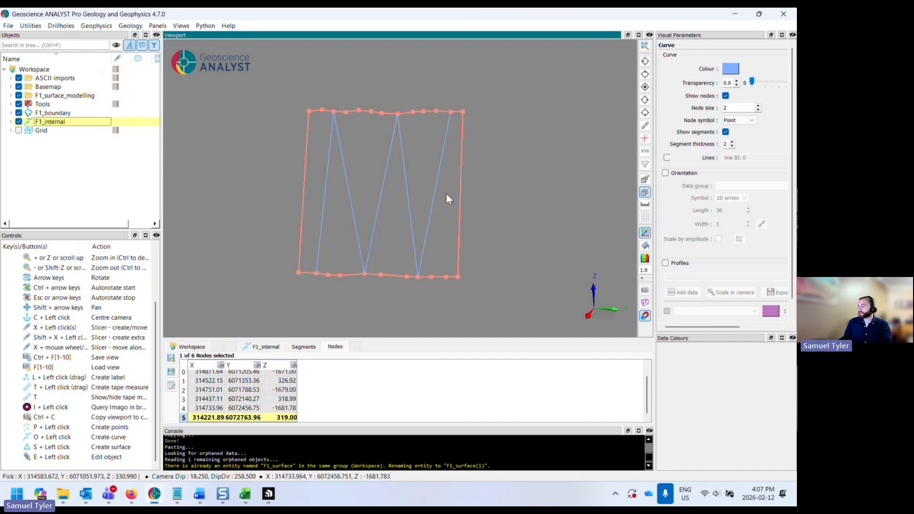
right_click(75, 123)
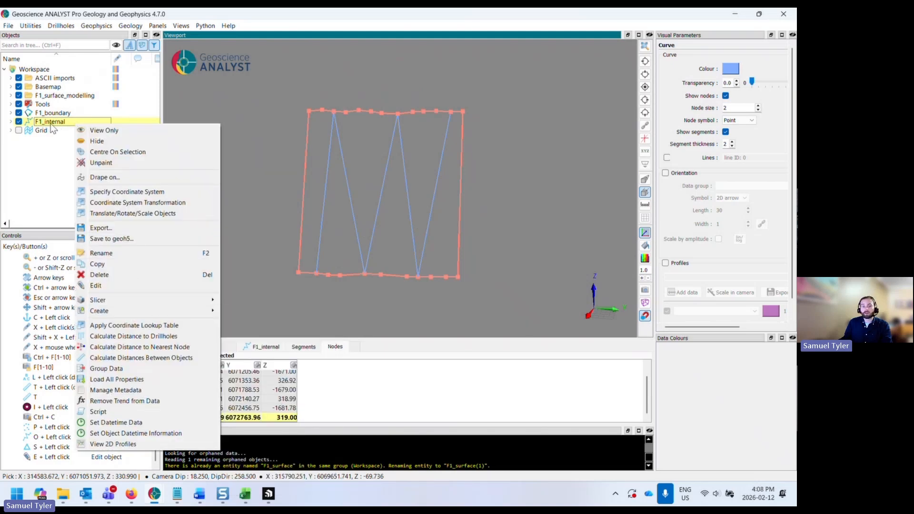
mouse_move(110, 310)
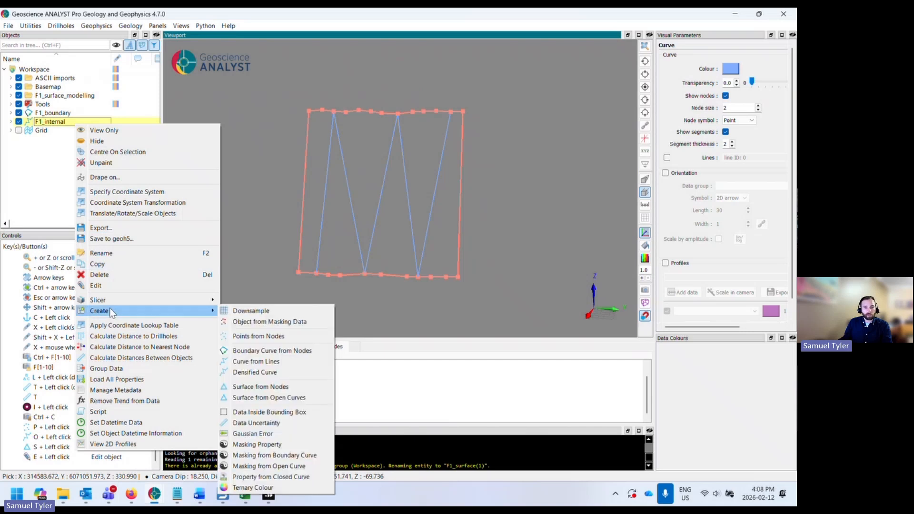
left_click(270, 373)
left_click_drag(419, 257, 455, 253)
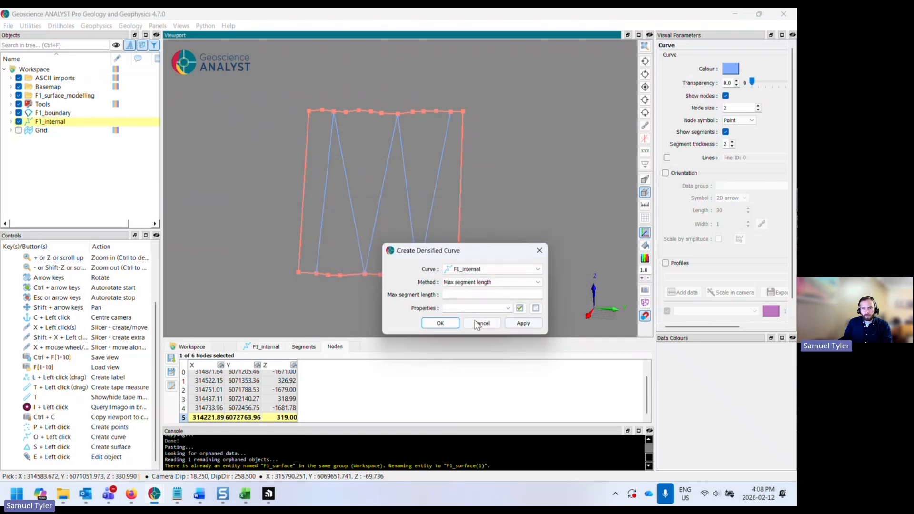
left_click(473, 295)
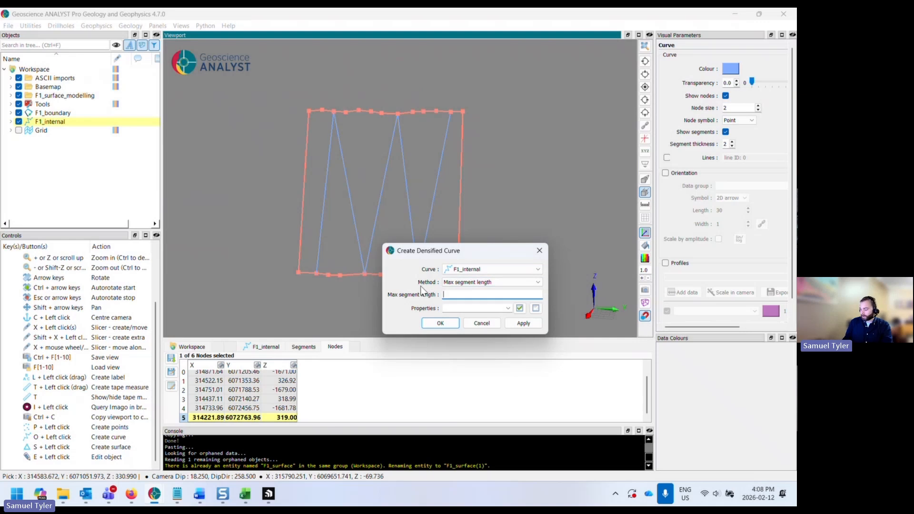
type("00")
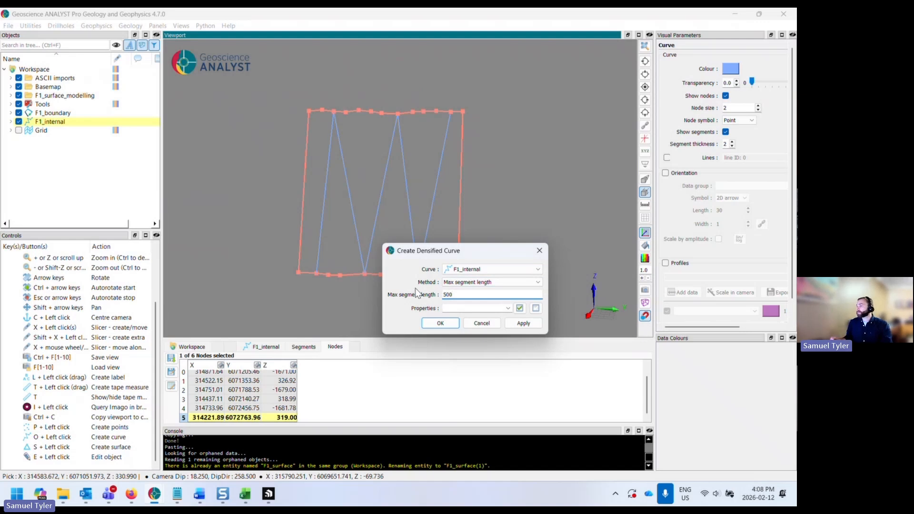
left_click(440, 324)
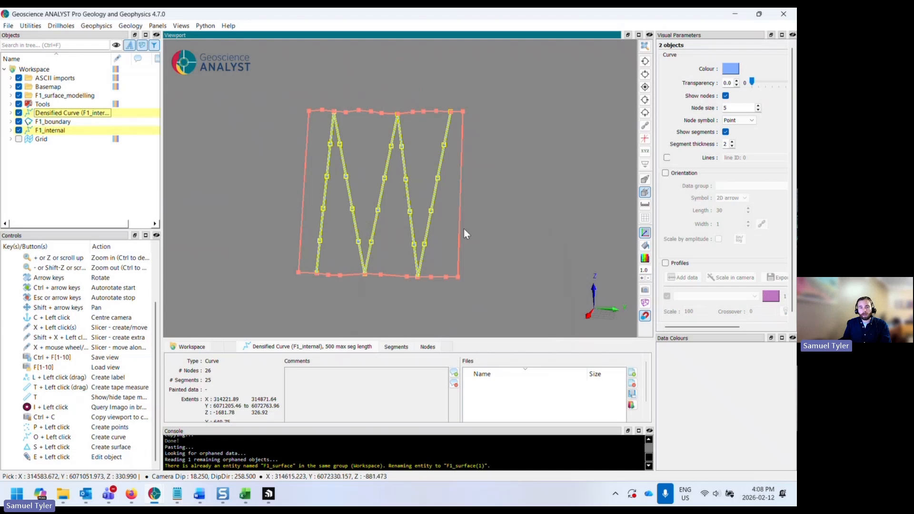
- Delete the original F1_internal curve
left_click(60, 130)
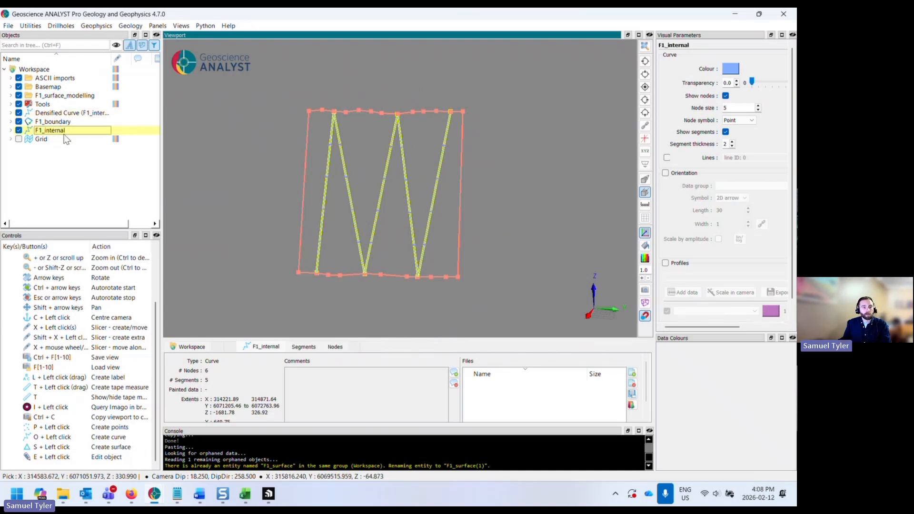
right_click(64, 133)
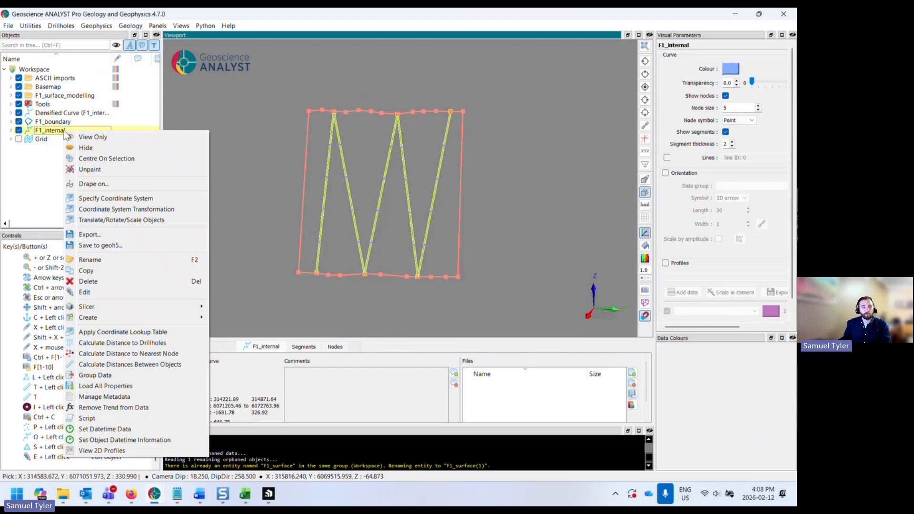
left_click(115, 281)
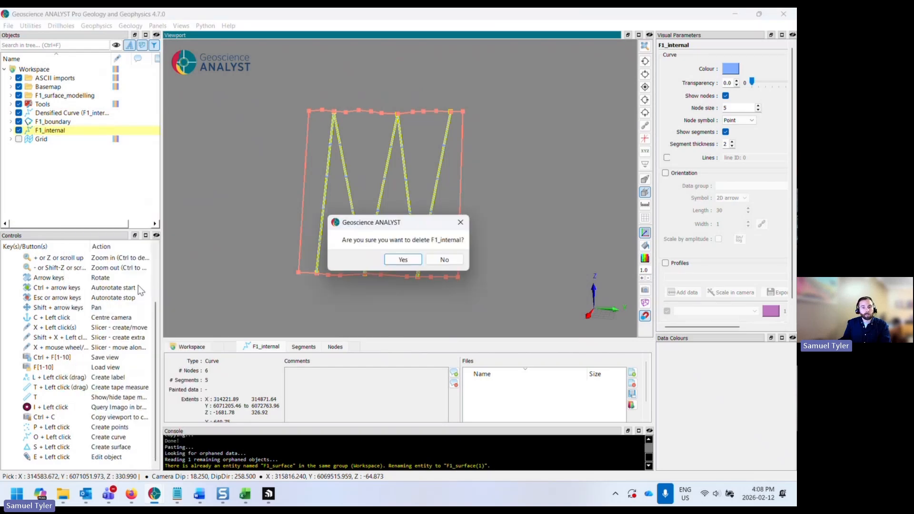
left_click(402, 261)
- Rename the densified curve as F1_internal
left_click(74, 116)
left_click(75, 116)
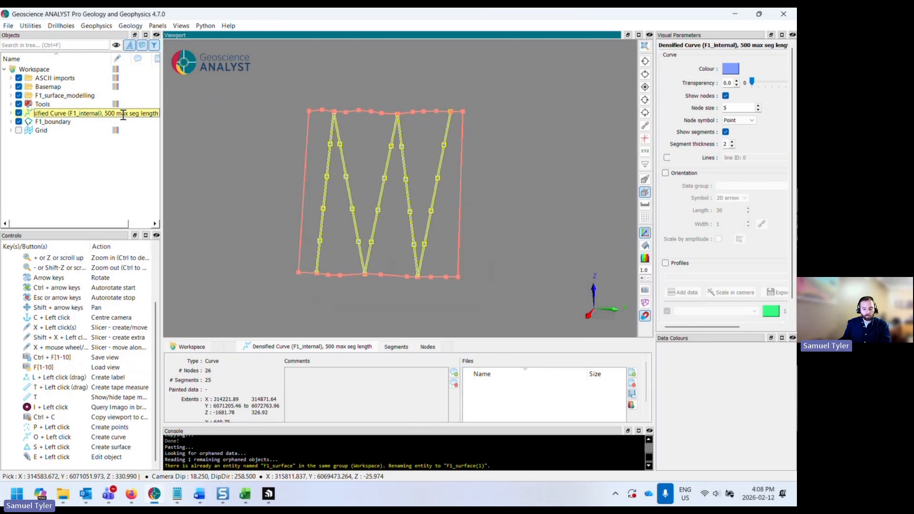
type("F1_")
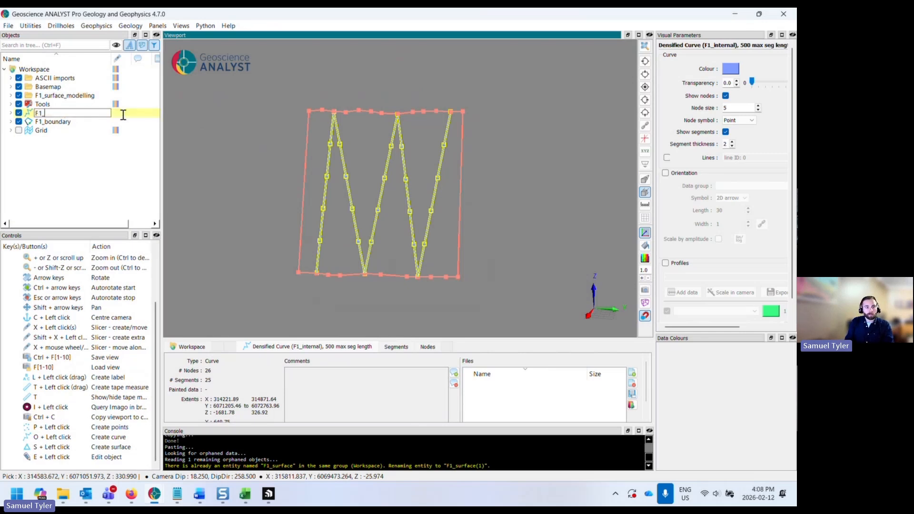
type("internal")
key("Return")
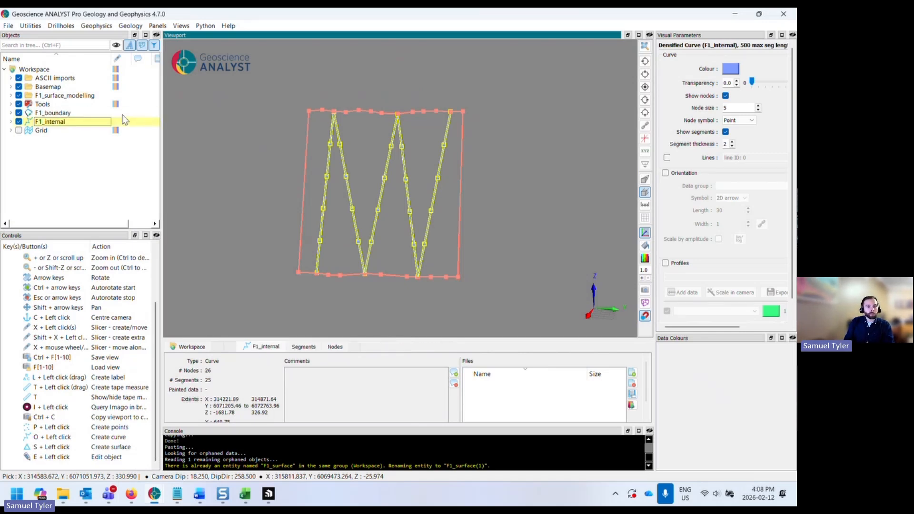
- Edit F1_internal and delete its nodes that lie on the upper line of F1_boundary
left_click(392, 222)
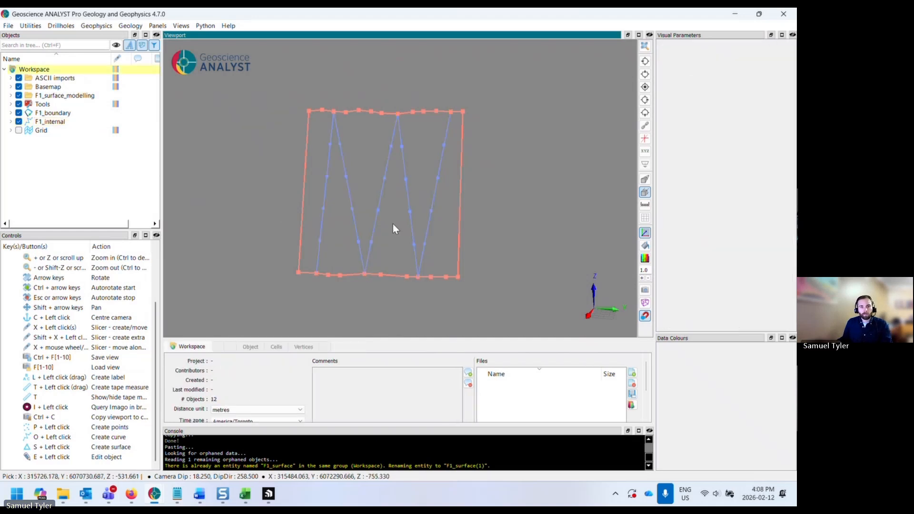
left_click_drag(392, 223, 332, 233)
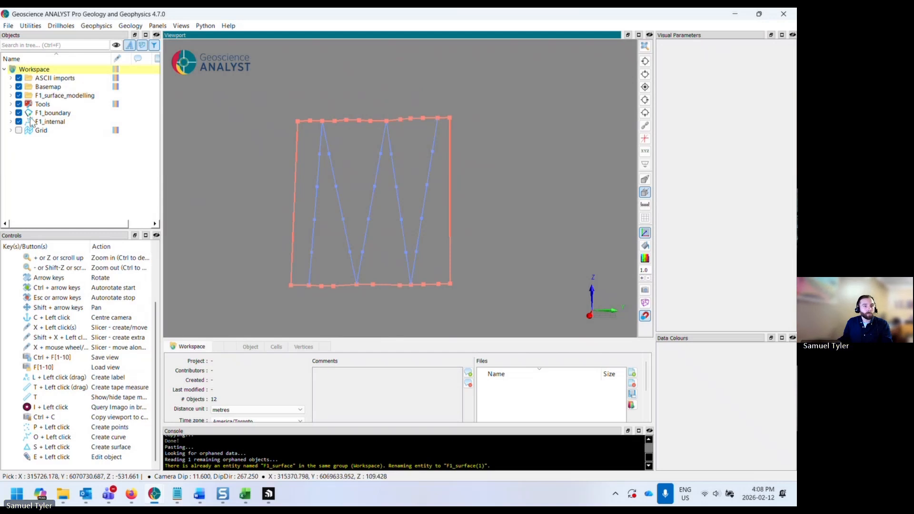
left_click(64, 122)
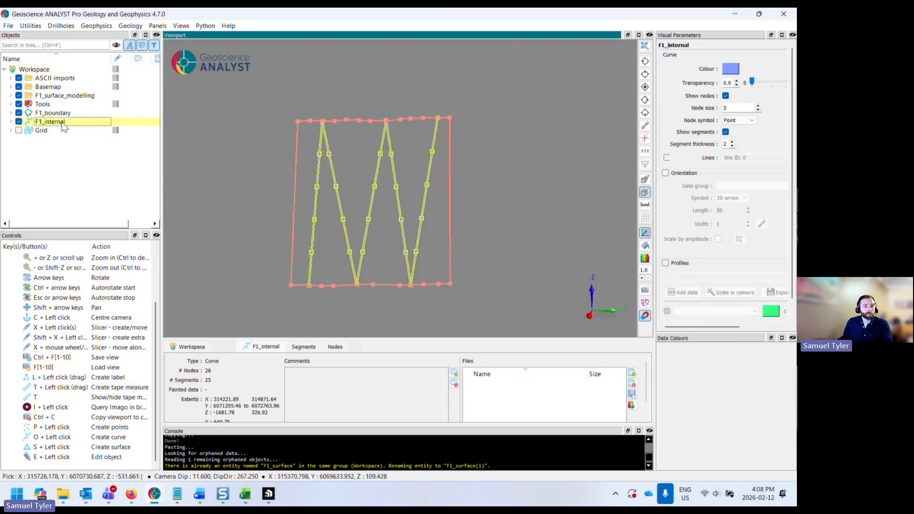
right_click(64, 123)
left_click(92, 285)
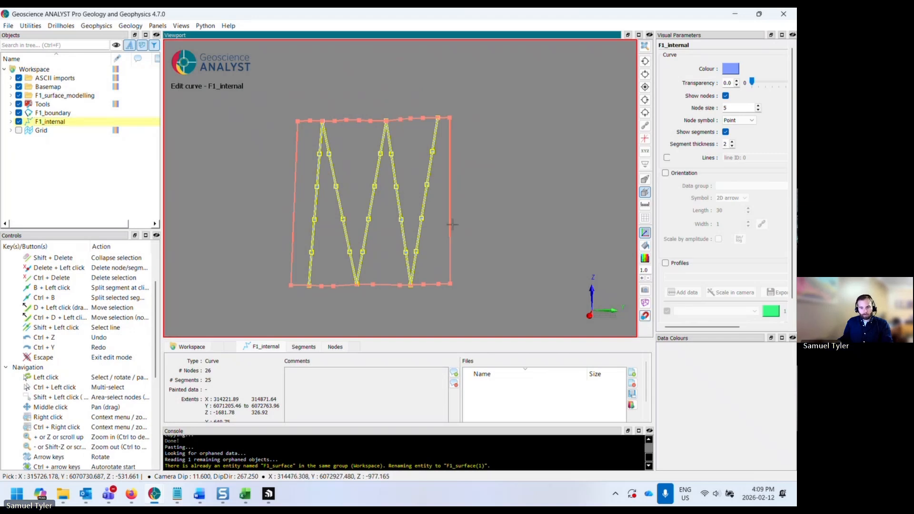
left_click(335, 346)
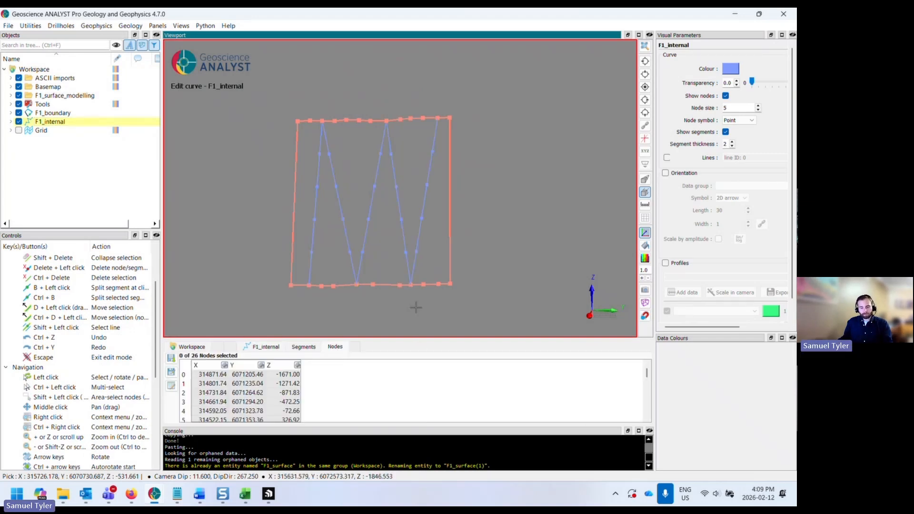
left_click_drag(259, 101, 477, 144, "shift")
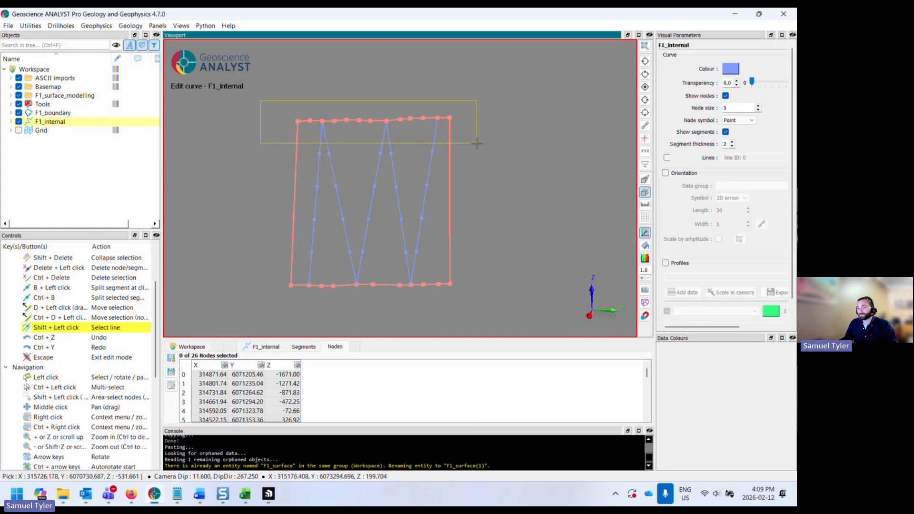
left_click_drag(476, 143, 477, 143, "shift")
scroll(342, 135, "up", 2)
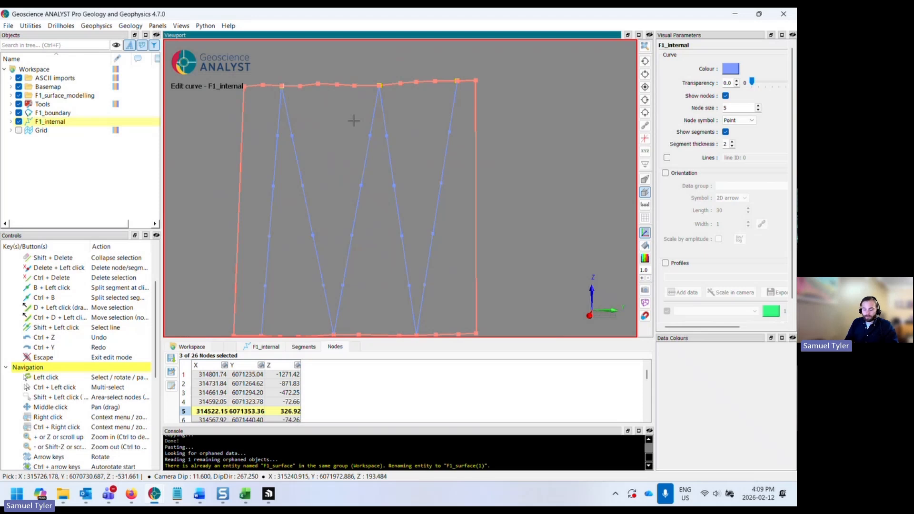
key("ctrl+Delete")
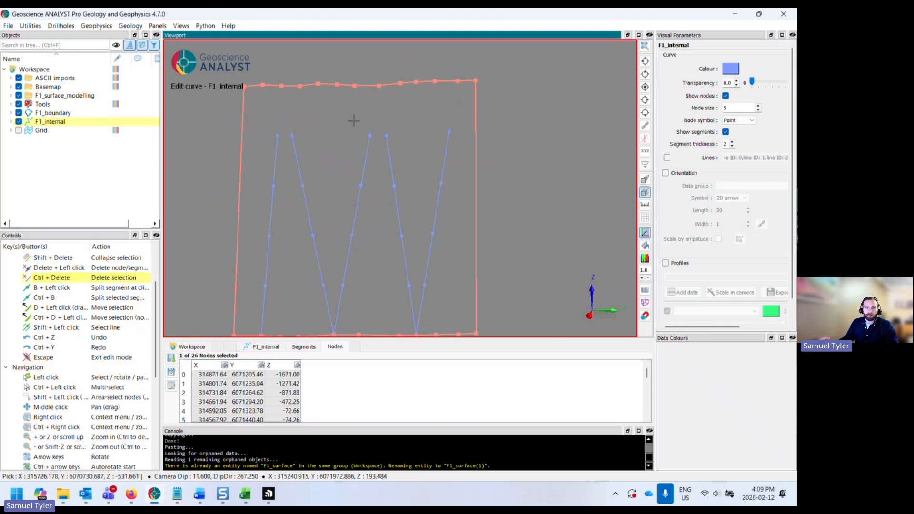
- Delete F1_internal's nodes that lie on the lower line of F1_boundary
scroll(351, 130, "down", 3)
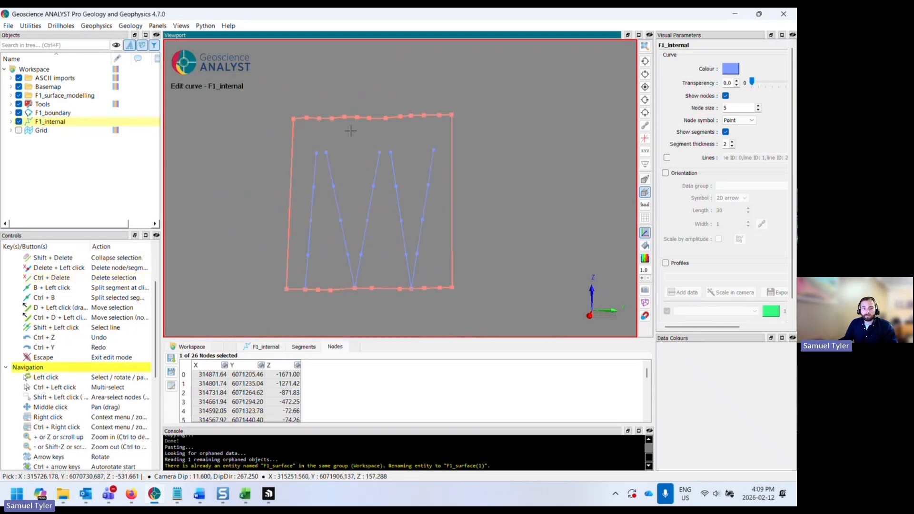
middle_click_drag(361, 180, 363, 146)
left_click_drag(270, 237, 506, 277, "shift")
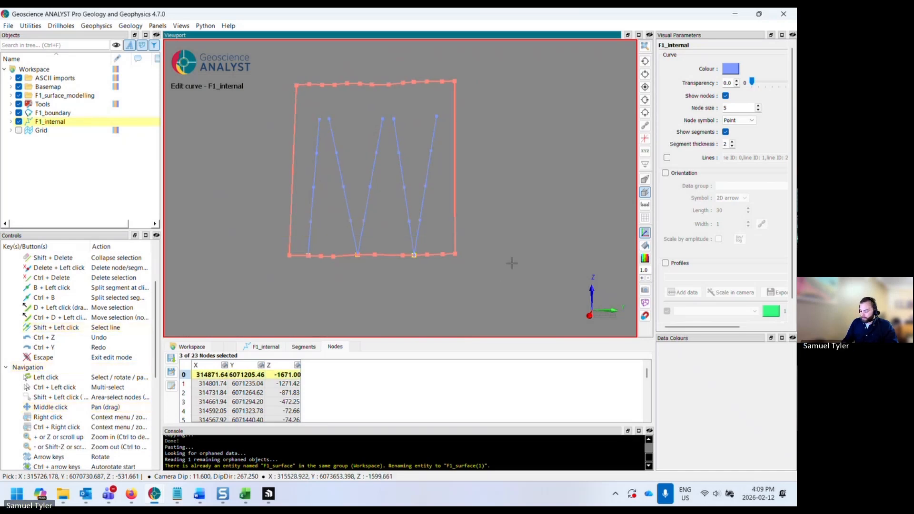
key("ctrl+Delete")
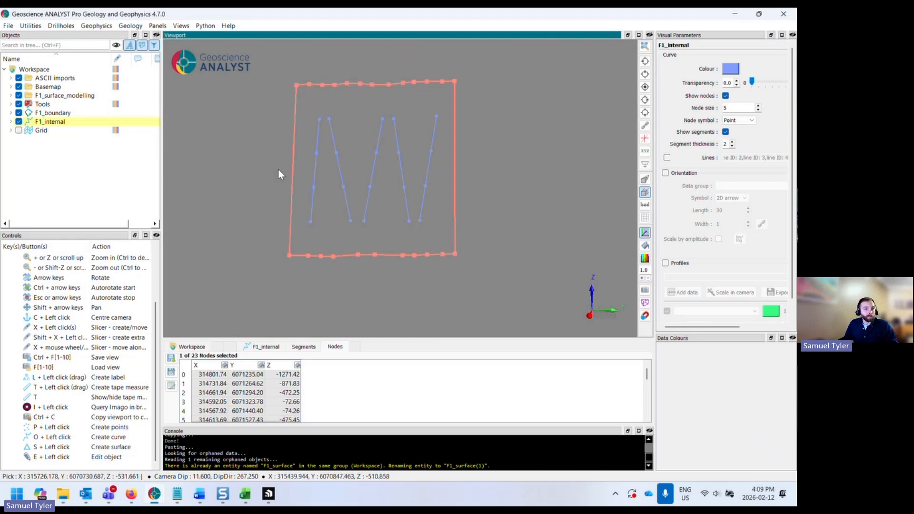
- Open the Surface Designer and pick F1_boundary as perimeter curve and F1_internal as control points
left_click(27, 26)
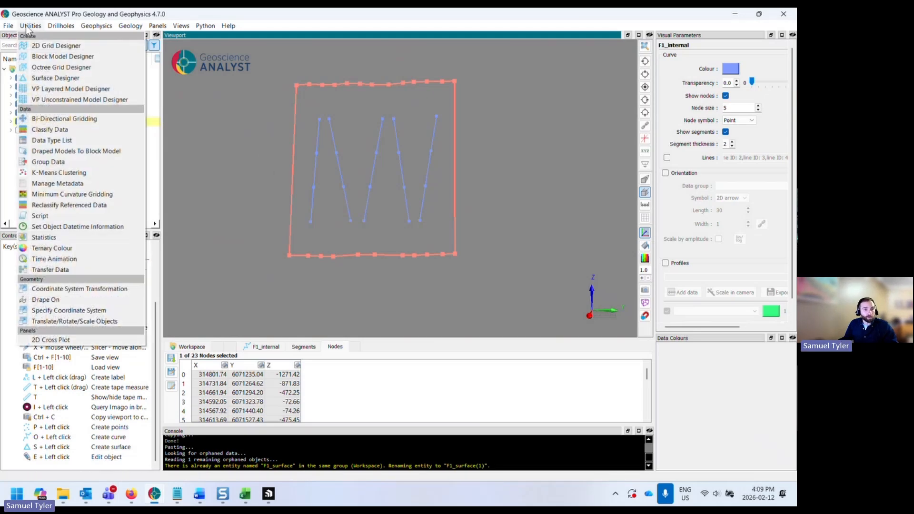
left_click(78, 82)
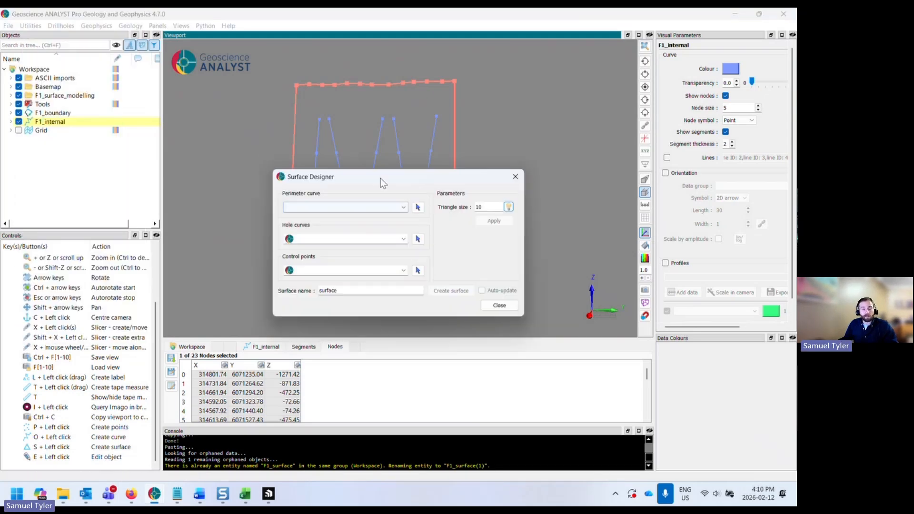
left_click_drag(381, 178, 543, 249)
left_click_drag(472, 232, 373, 206)
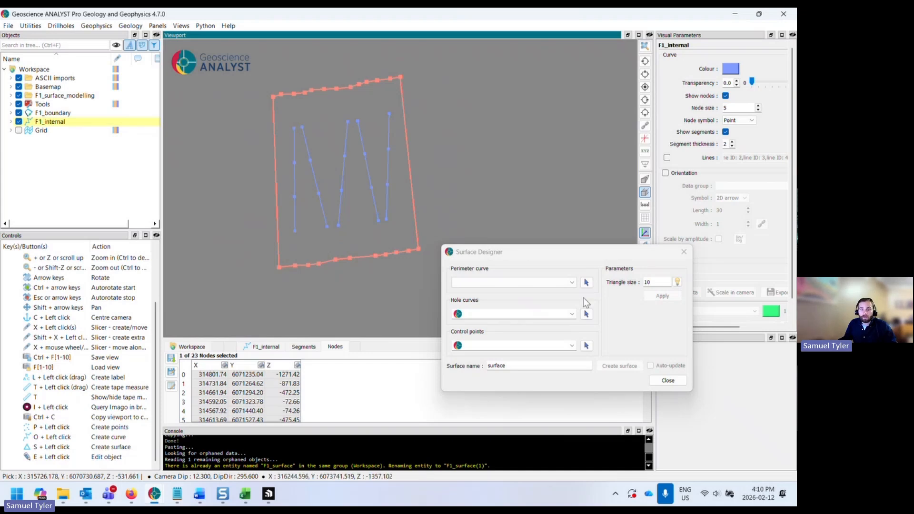
left_click(586, 282)
left_click(399, 78)
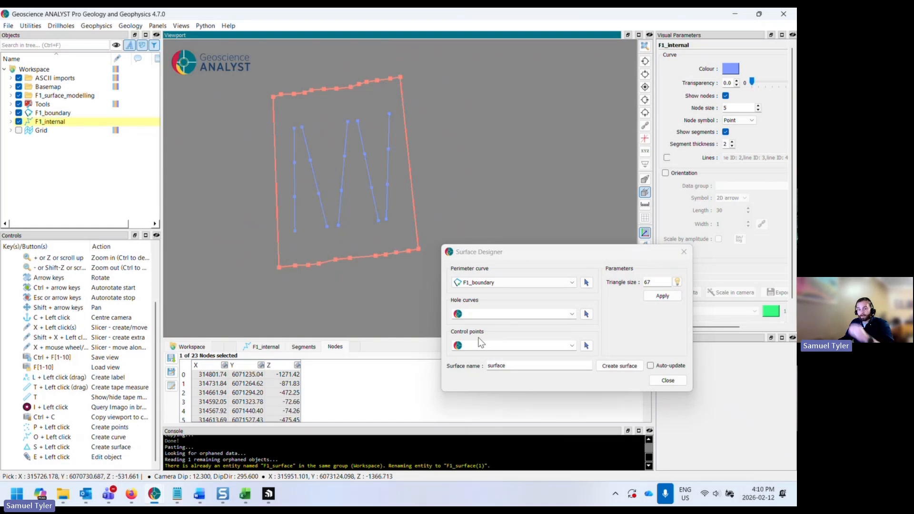
left_click(587, 345)
left_click(364, 153)
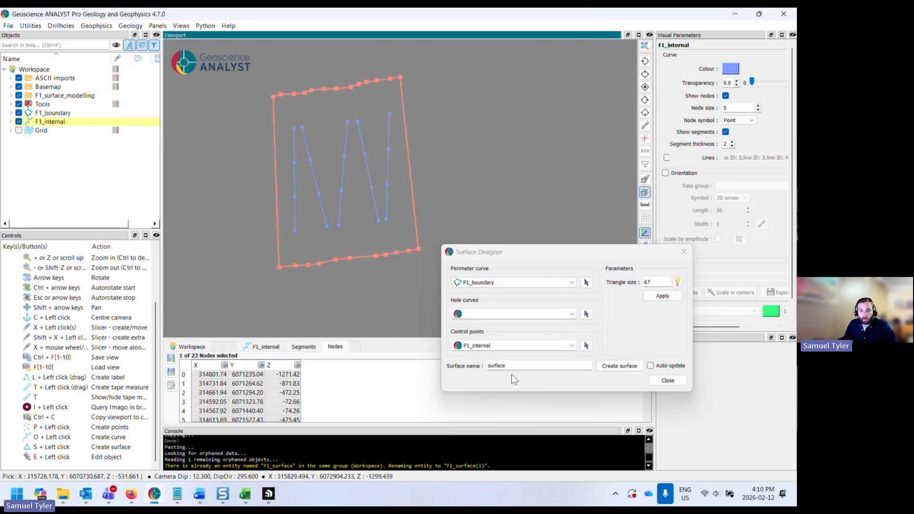
- Name the surface F1 and try to create it
double_click(496, 366)
type("F1")
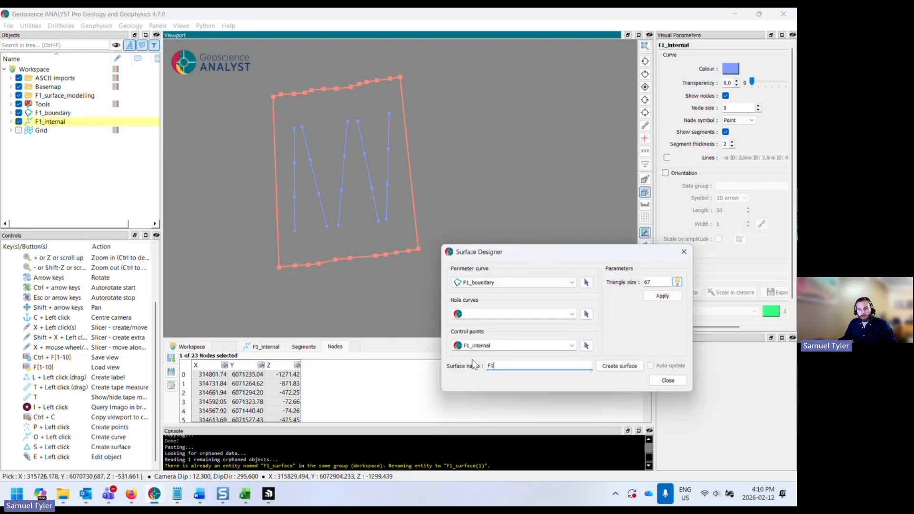
left_click(616, 364)
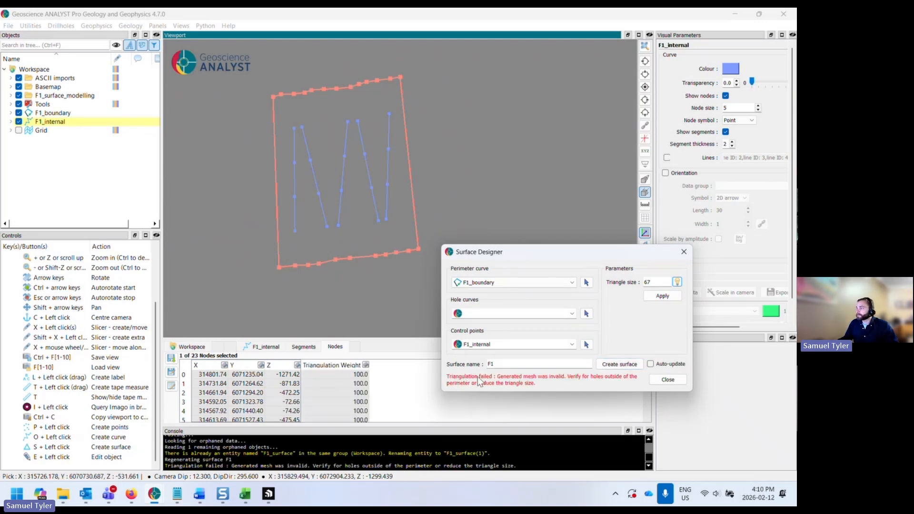
- Set the triangle size to 40 and create the F1 surface
left_click_drag(495, 252, 506, 211)
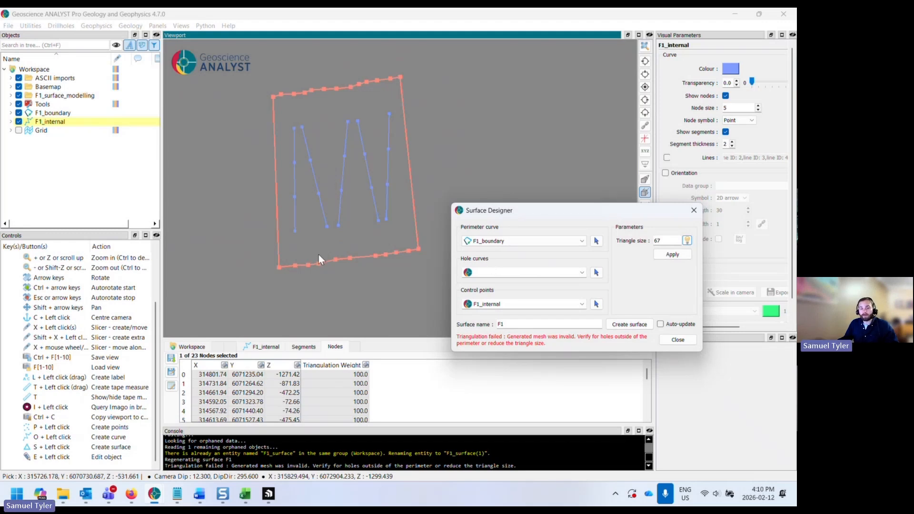
double_click(664, 240)
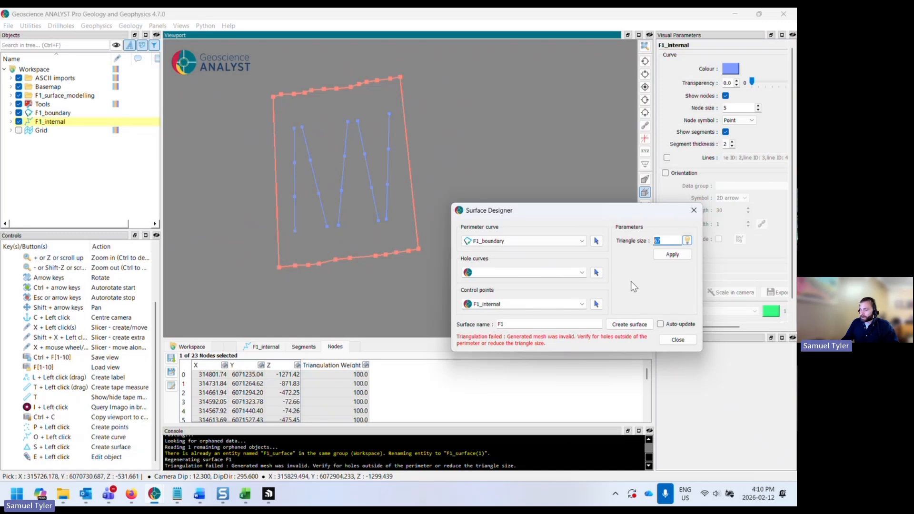
type("40")
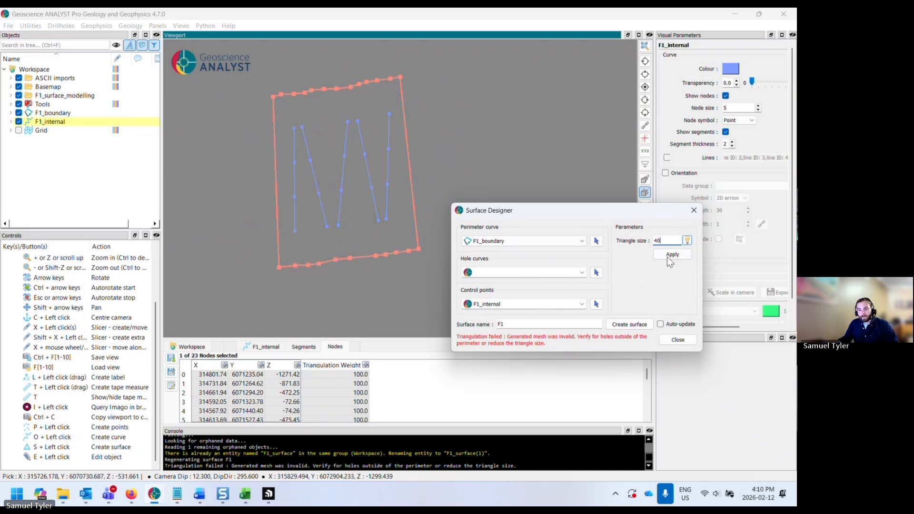
left_click(638, 323)
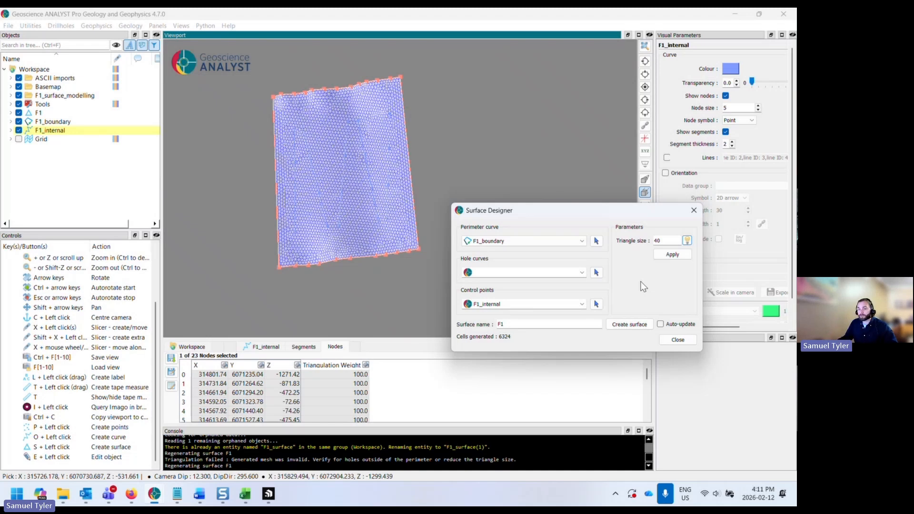
- Turn on auto-update for the F1 surface in the Surface Designer
left_click_drag(374, 230, 393, 222)
left_click(660, 324)
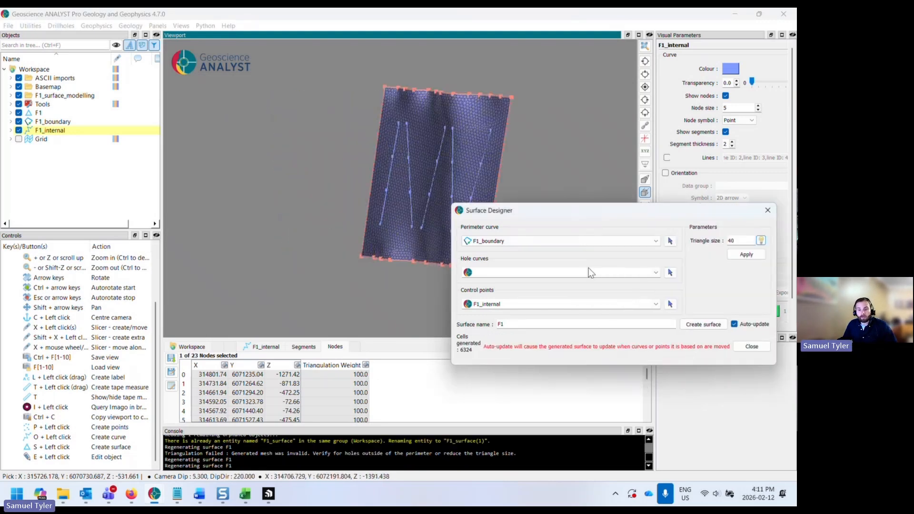
left_click_drag(508, 214, 562, 274)
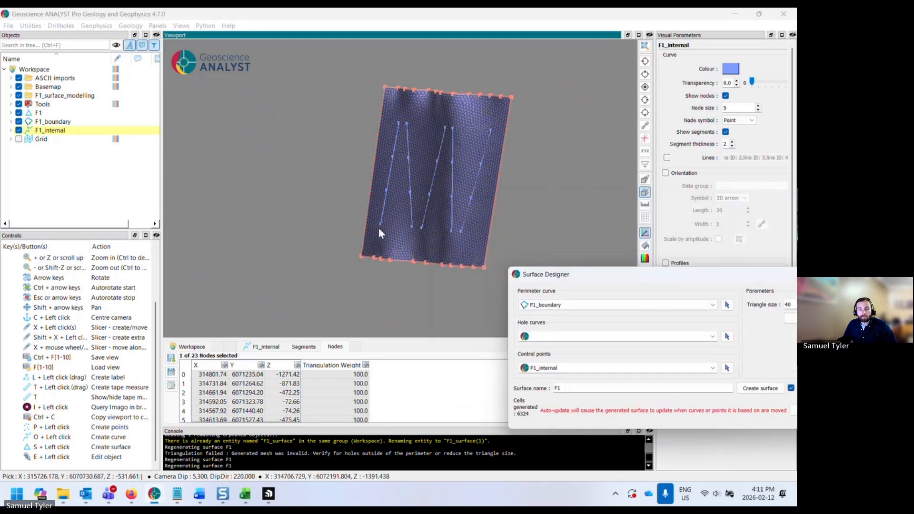
left_click_drag(378, 228, 405, 237)
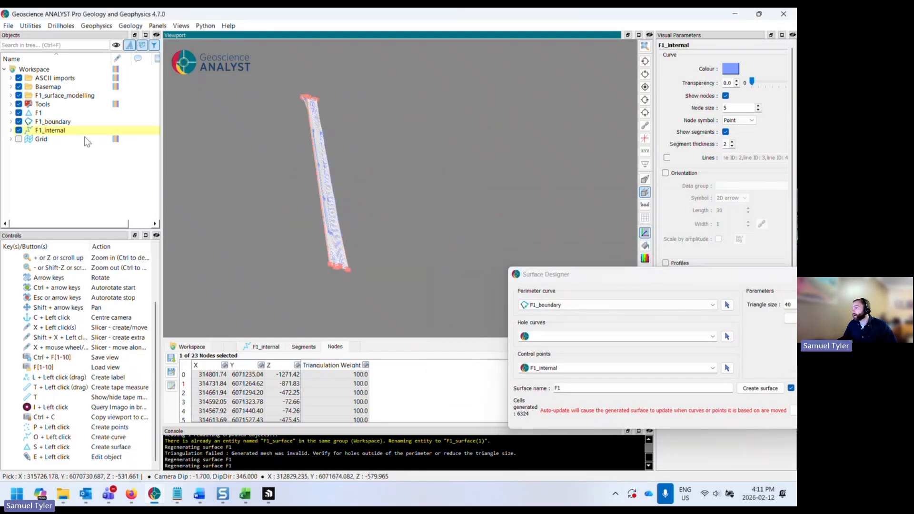
- Open F1_boundary for curve editing and select the nodes along its lower edge
left_click(52, 121)
mouse_move(321, 226)
left_mouse_down()
mouse_move(262, 232)
mouse_move(263, 225)
mouse_move(332, 233)
mouse_move(387, 250)
mouse_move(306, 232)
left_mouse_up()
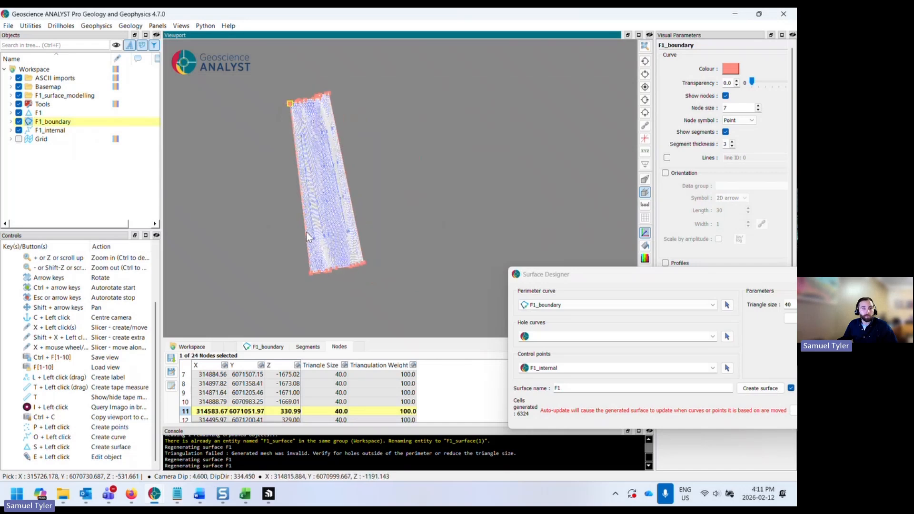
right_click(67, 123)
left_click(119, 284)
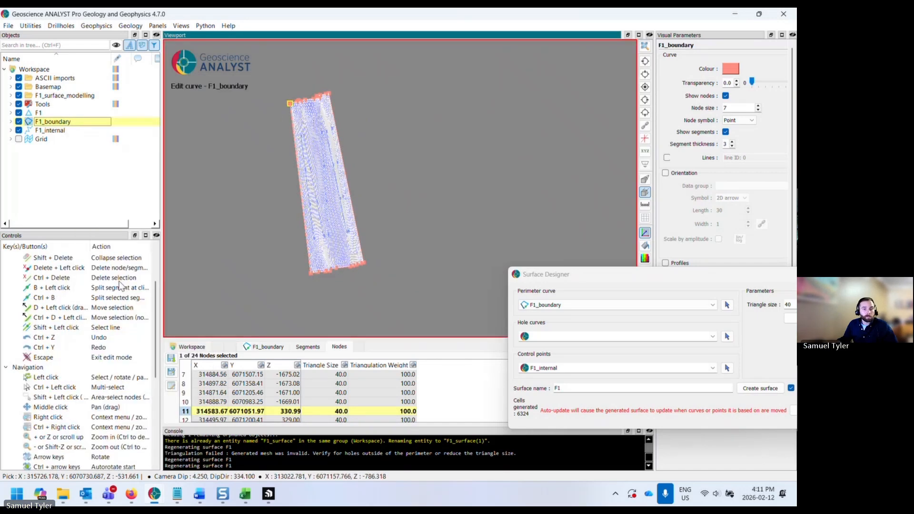
left_click_drag(255, 255, 261, 249)
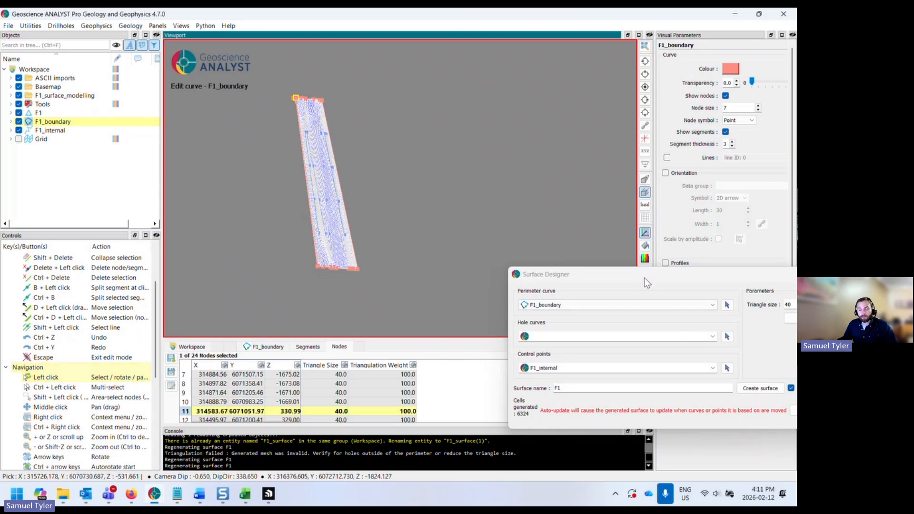
left_click_drag(644, 278, 552, 308)
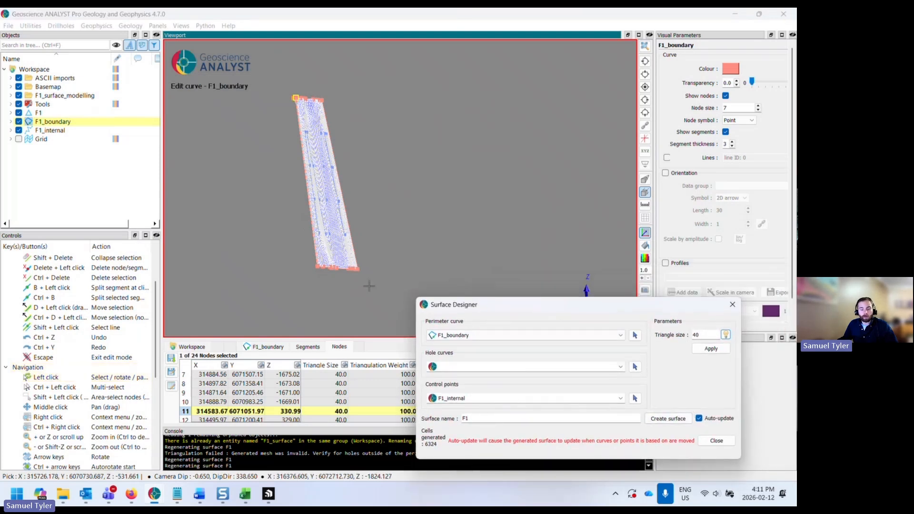
left_click_drag(342, 272, 281, 302)
key("d")
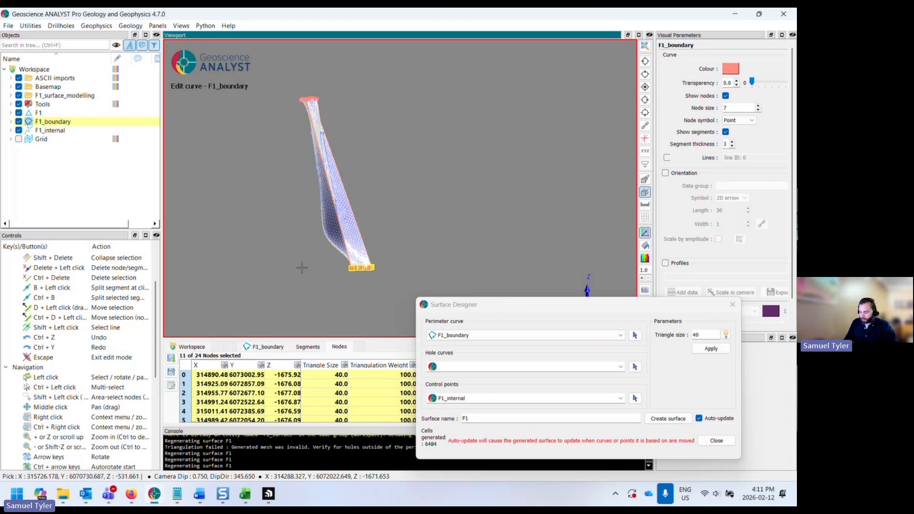
- Delete the selected lower-edge nodes of F1_boundary, then undo the deletion
key("ctrl+Delete")
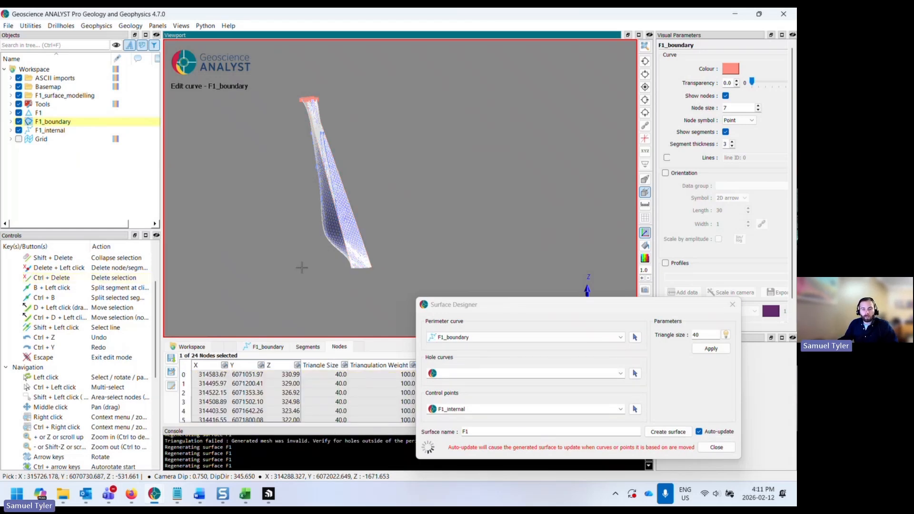
left_click_drag(457, 241, 427, 246)
key("ctrl+z")
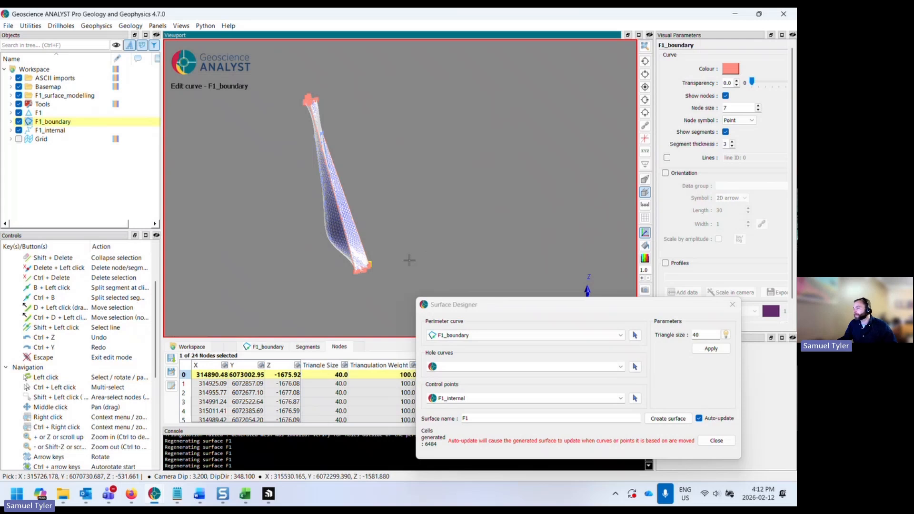
- Move the lower corner node of F1_boundary slightly upward
left_click_drag(383, 247, 425, 258)
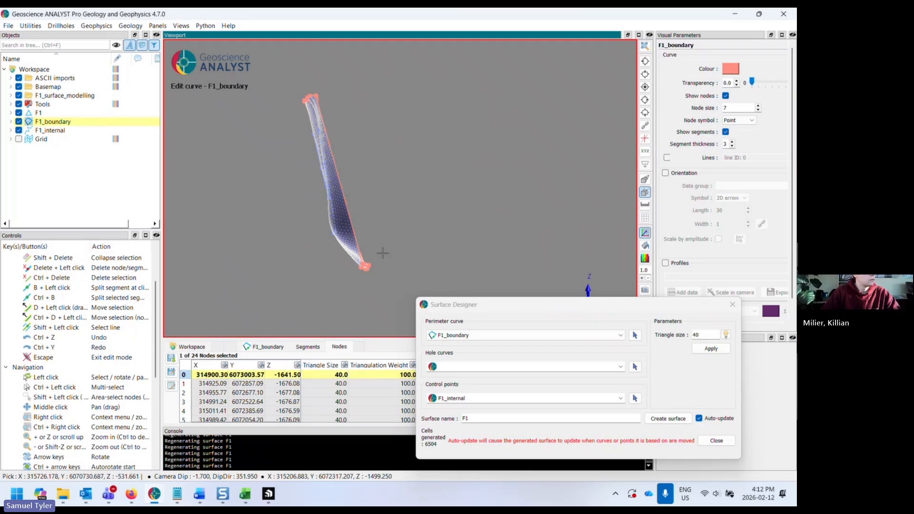
left_click_drag(380, 249, 298, 239)
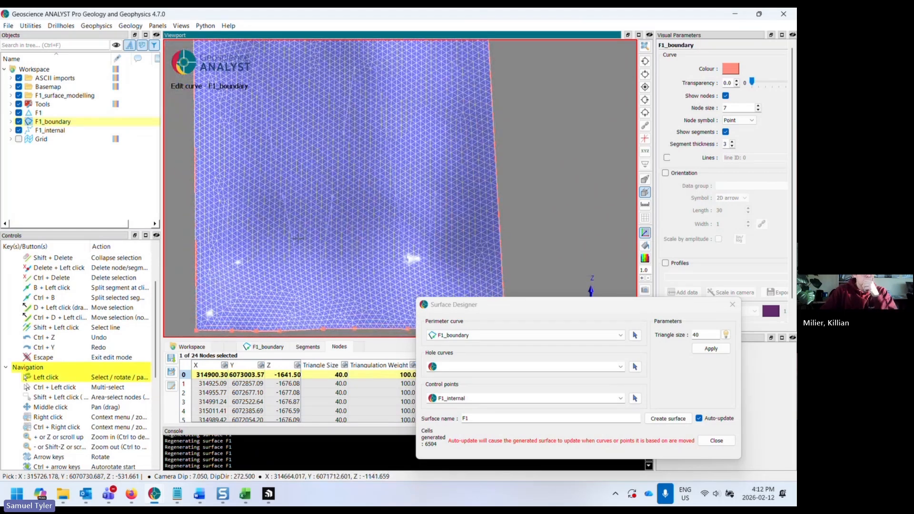
left_click_drag(298, 238, 385, 238)
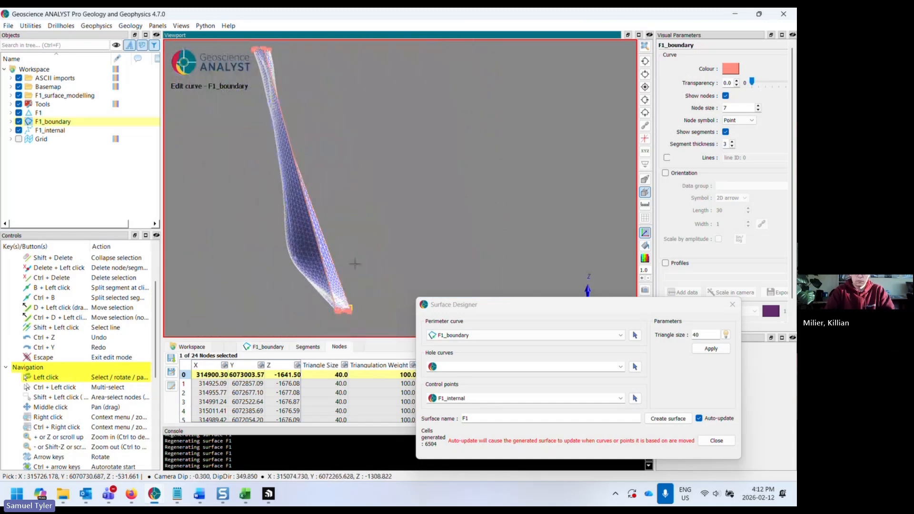
middle_click_drag(384, 238, 380, 219)
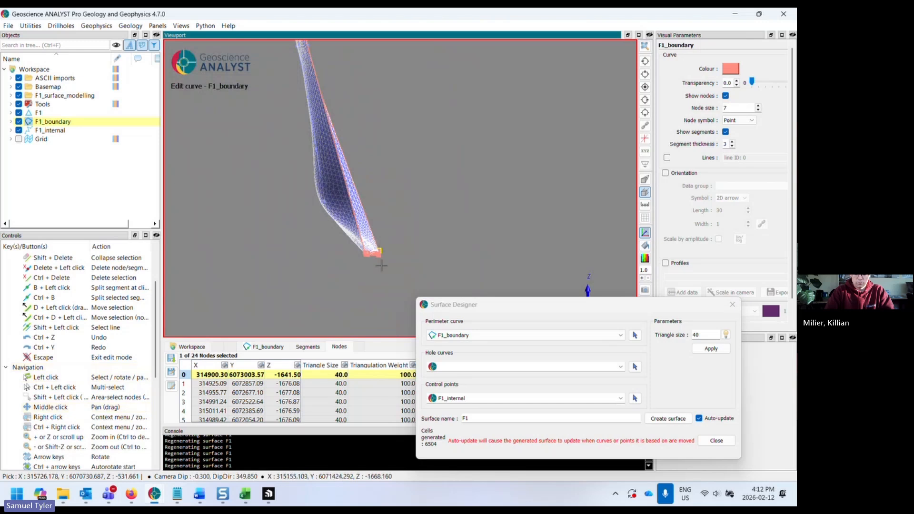
left_click(392, 236, "shift")
- Select three nodes on F1_boundary's lower edge and raise them to straighten the boundary's bottom
left_click_drag(325, 293, 274, 214)
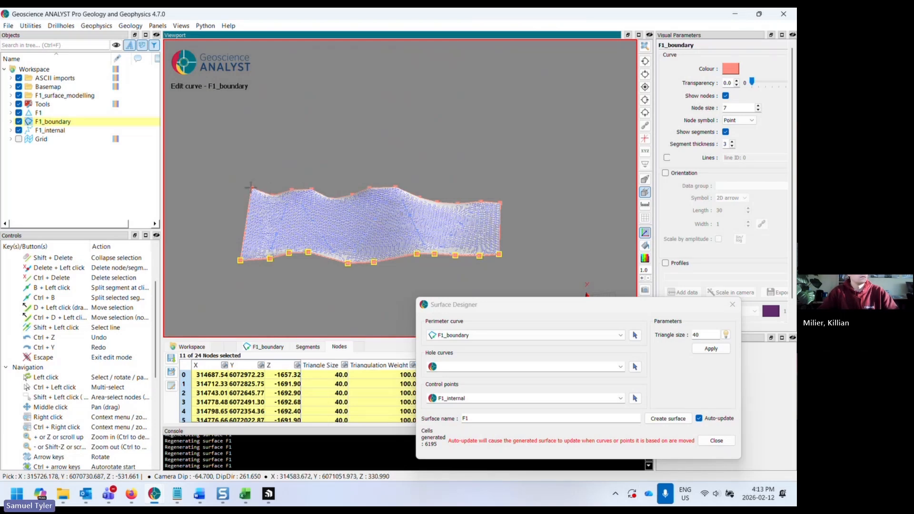
left_click_drag(328, 199, 313, 289)
left_click_drag(315, 251, 263, 287, "shift")
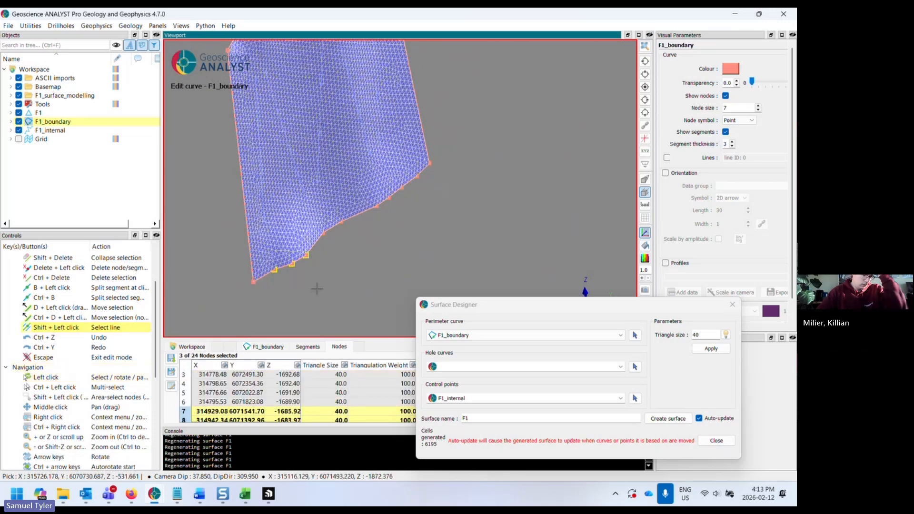
left_click_drag(329, 292, 462, 261)
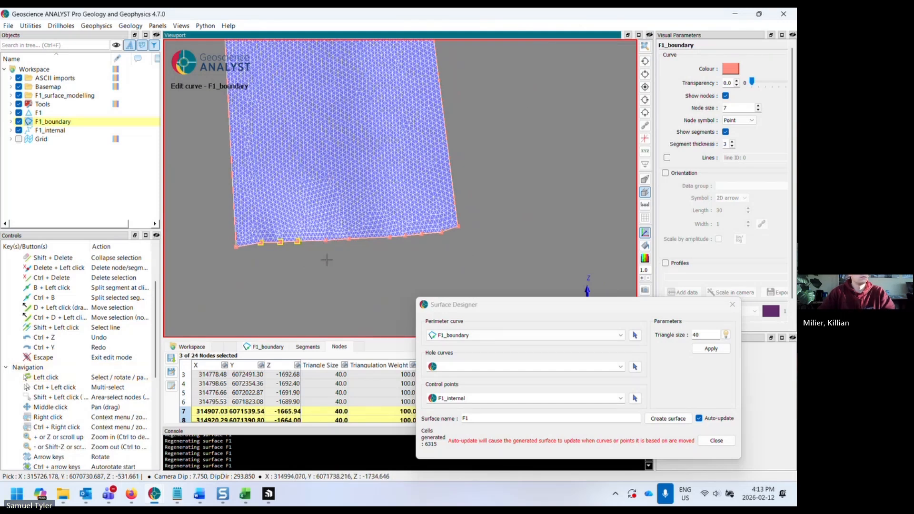
left_click_drag(326, 258, 366, 270)
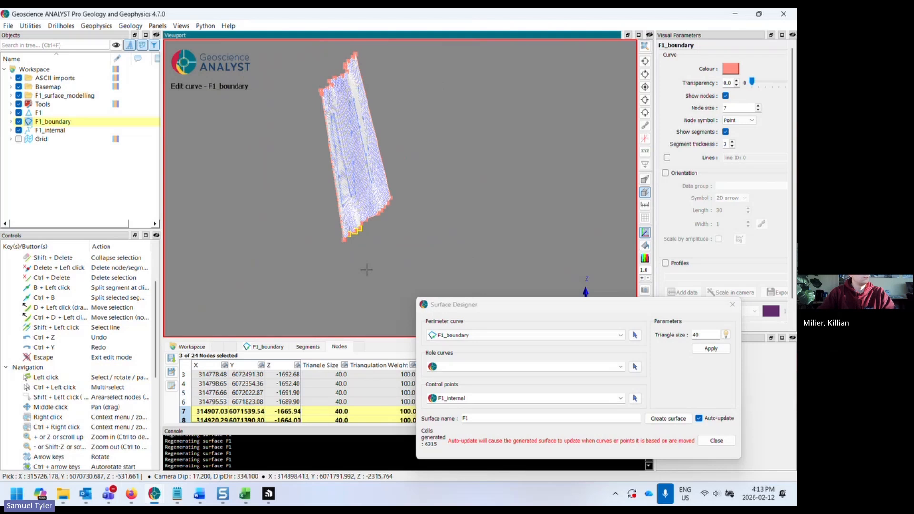
- Exit curve editing and close the Surface Designer
key("Escape")
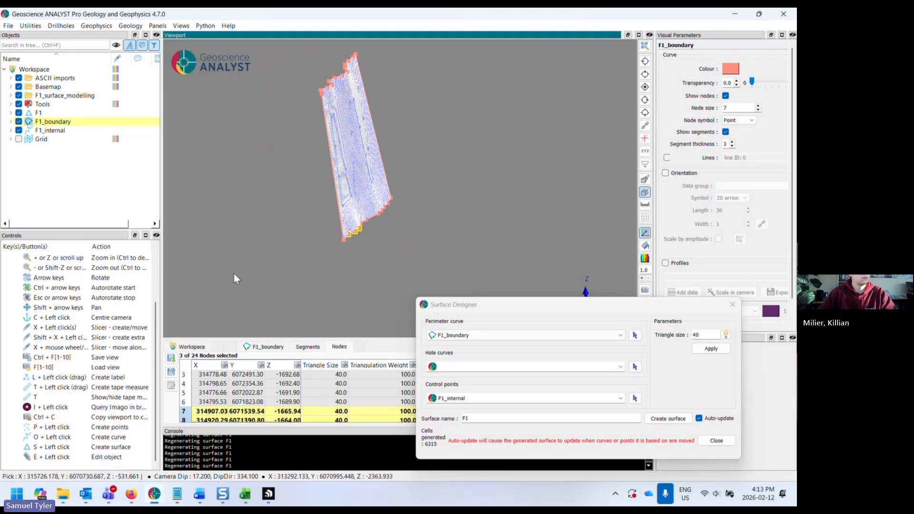
left_click(716, 440)
- Import a workspace file containing the surface_modelling group by dropping it into the project
left_click_drag(385, 255, 407, 270)
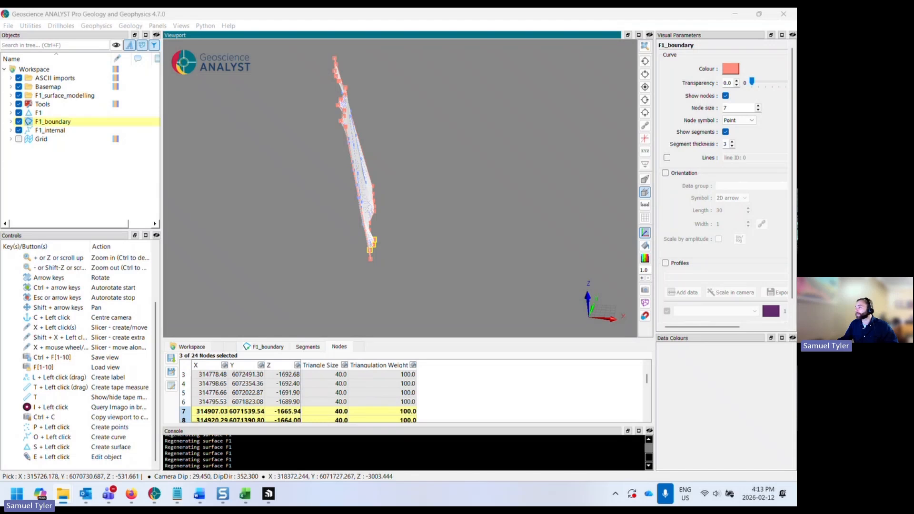
left_click_drag(475, 198, 485, 199)
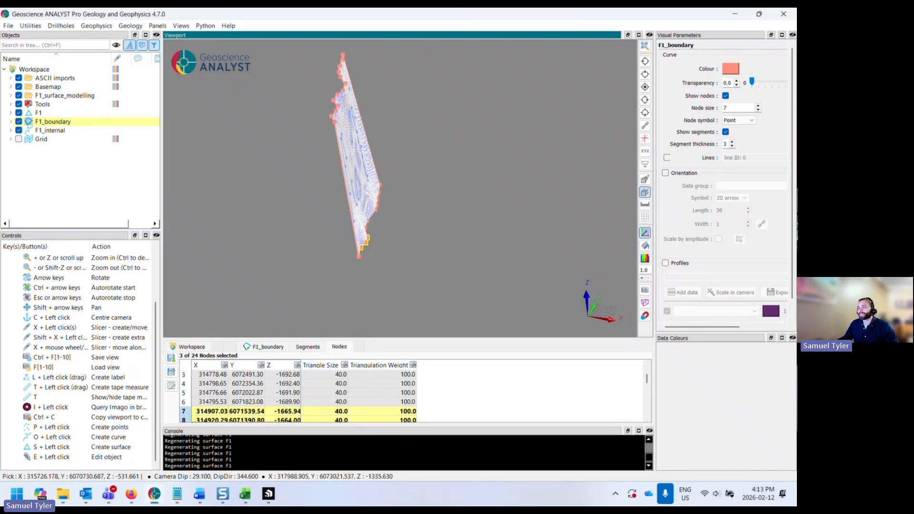
left_click_drag(665, 153, 441, 192)
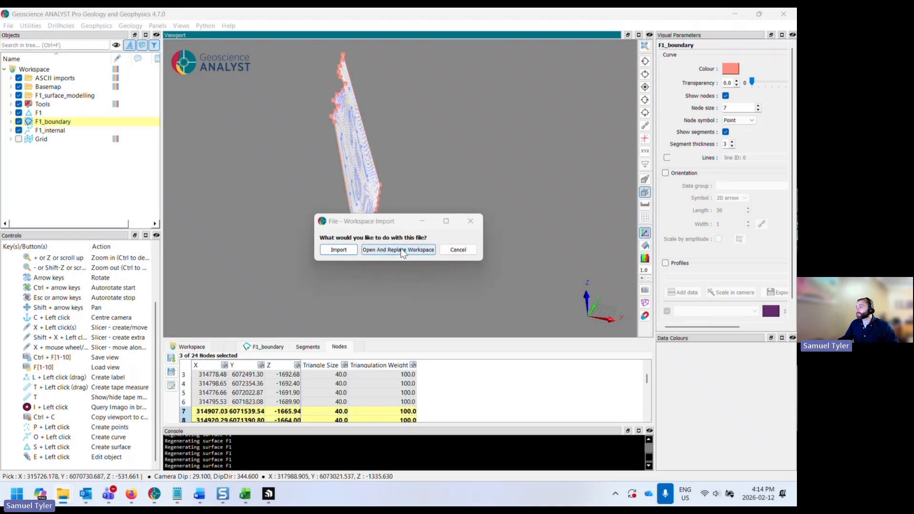
left_click(333, 250)
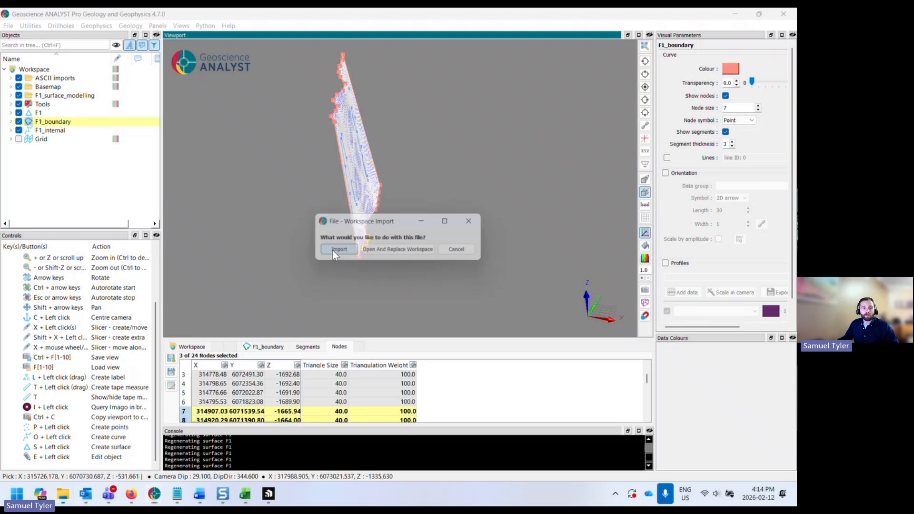
left_click_drag(344, 204, 345, 237)
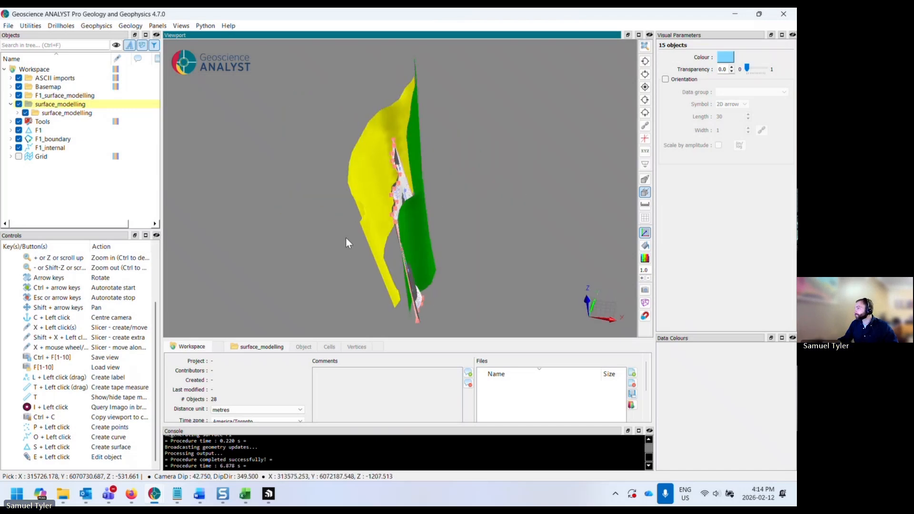
- Expand the imported surface_modelling group and its F1 subgroup to review their contents
left_click(18, 113)
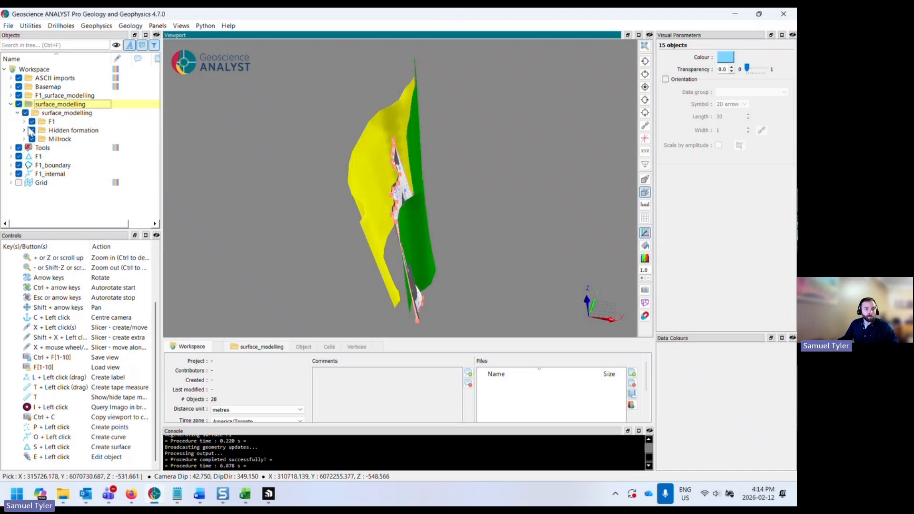
left_click(24, 121)
left_click_drag(365, 210, 381, 222)
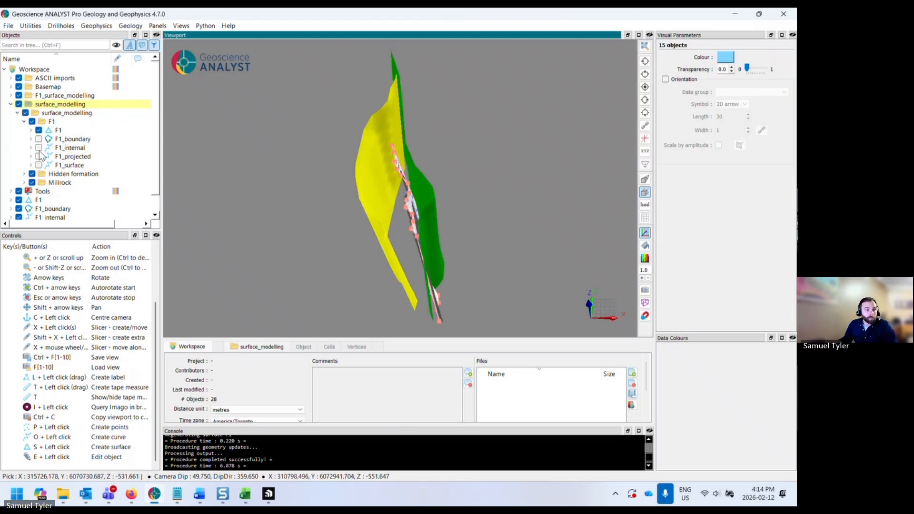
- Hide the root-level F1, F1_boundary and F1_internal objects
scroll(42, 155, "down", 1)
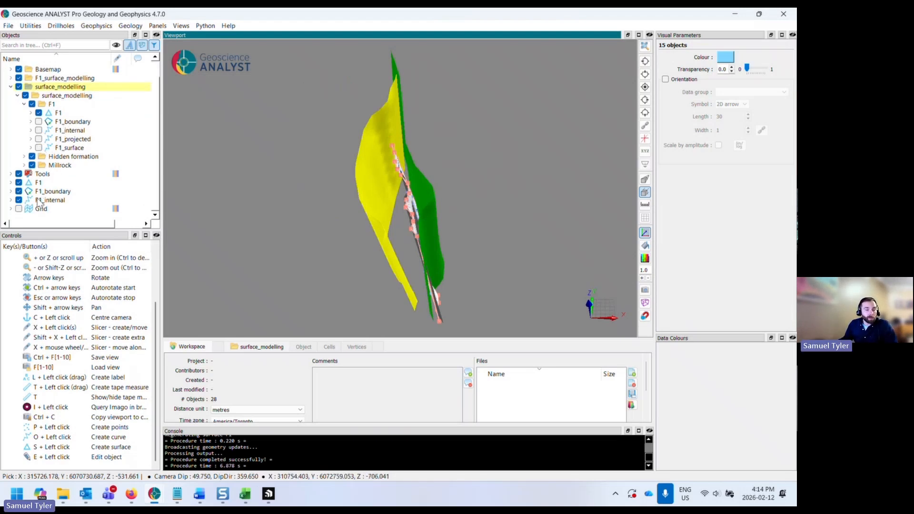
left_click(18, 182)
left_click(18, 191)
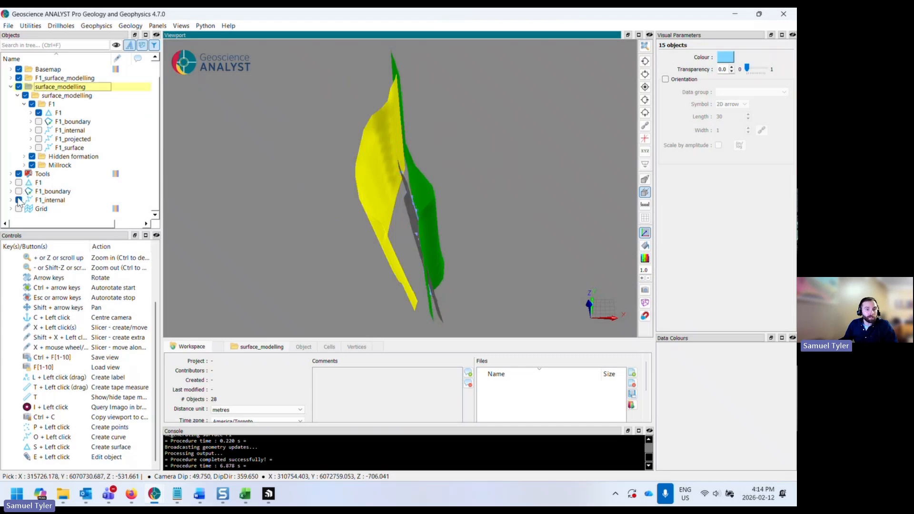
left_click(19, 200)
- Move F1, F1_boundary and F1_internal into the F1_surface_modelling group
left_click(38, 183)
left_click(40, 201, "shift")
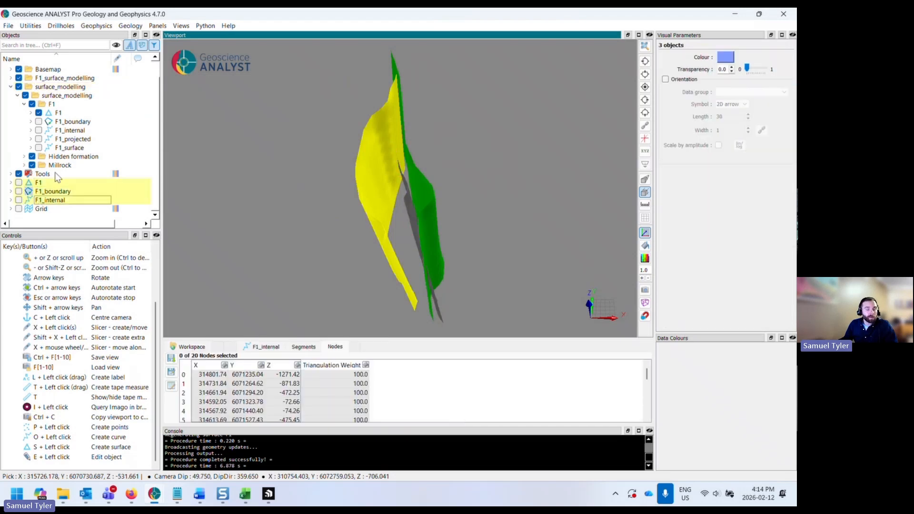
scroll(42, 203, "up", 1)
left_click_drag(47, 205, 91, 98)
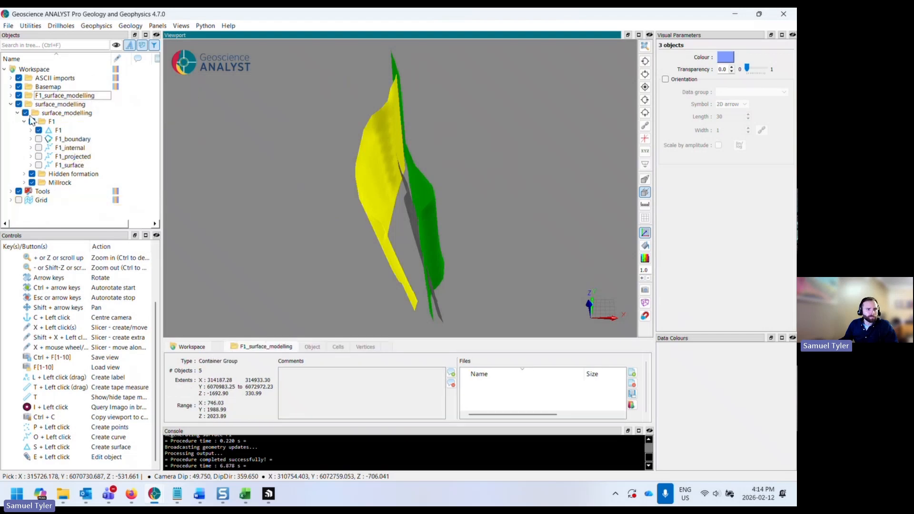
- Move the nested surface_modelling subgroup to the workspace root and delete the empty surface_modelling group
left_click(53, 115)
left_click_drag(57, 114, 54, 69)
right_click(38, 106)
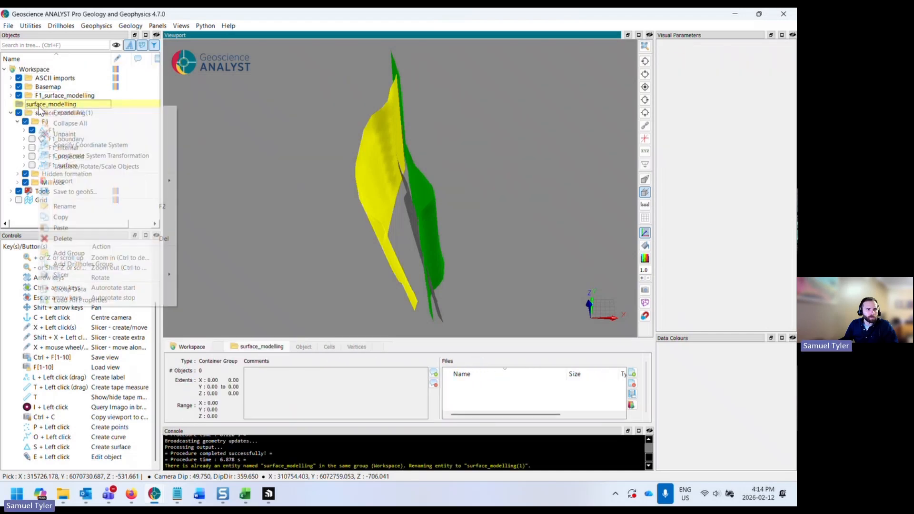
left_click(79, 241)
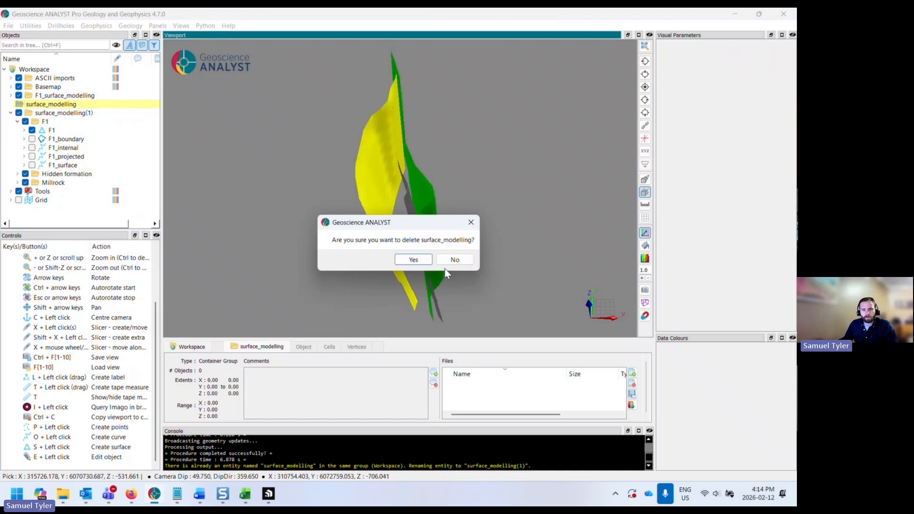
left_click(408, 259)
left_click_drag(344, 243, 378, 204)
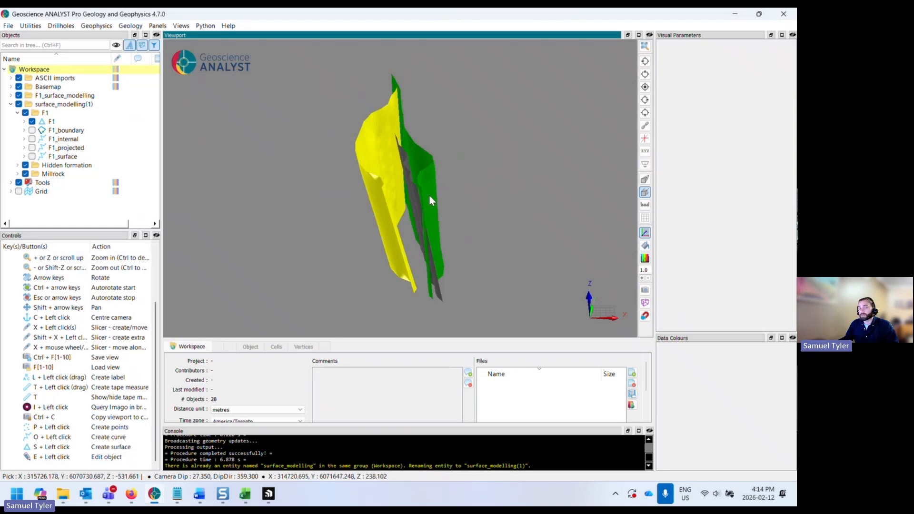
left_click_drag(429, 201, 402, 215)
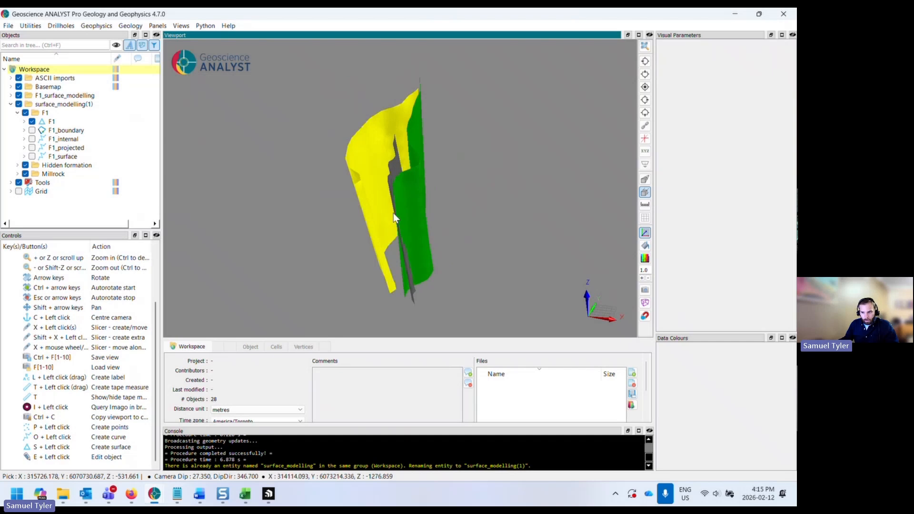
key("alt+Tab")
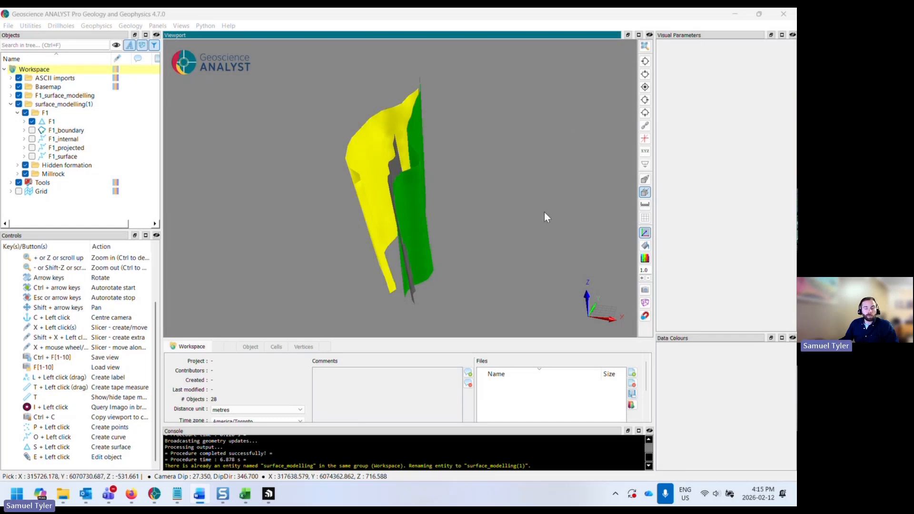
- Examine the yellow and green F1 fault surfaces from several viewing angles
left_click_drag(545, 215, 550, 210)
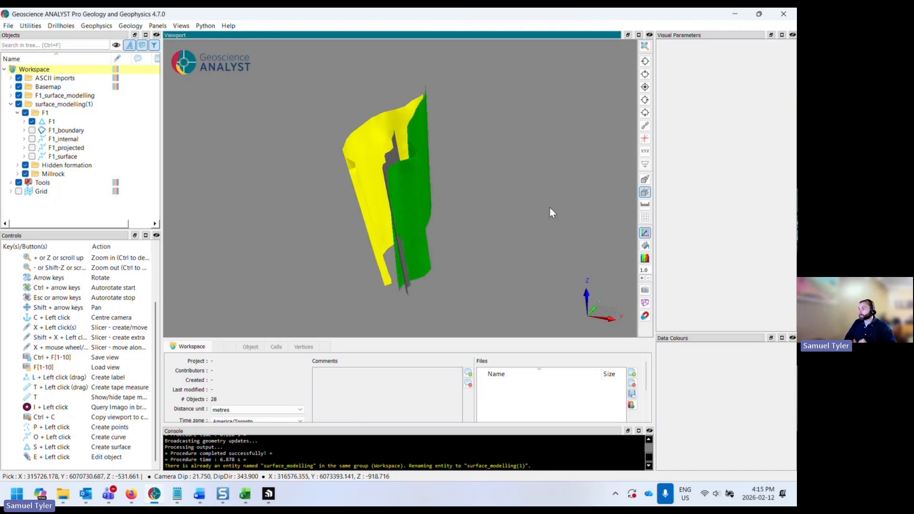
left_click_drag(549, 207, 432, 190)
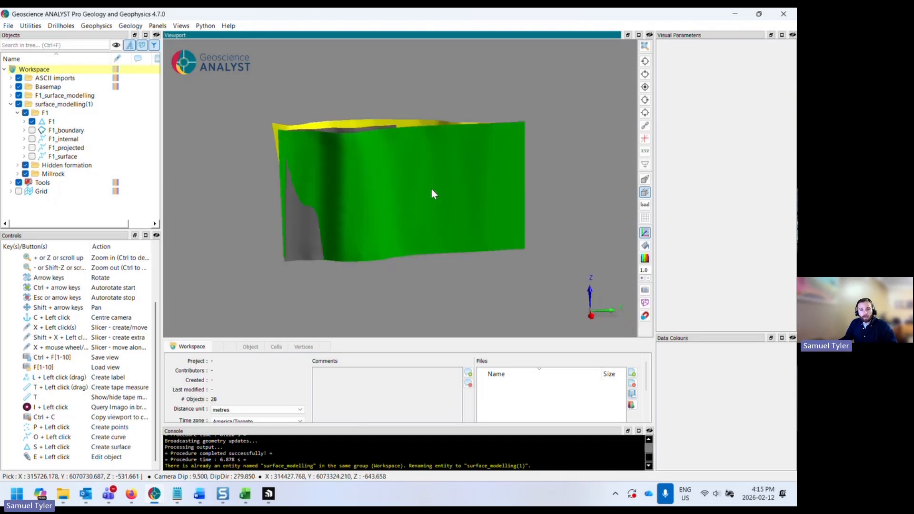
left_click_drag(348, 175, 361, 164)
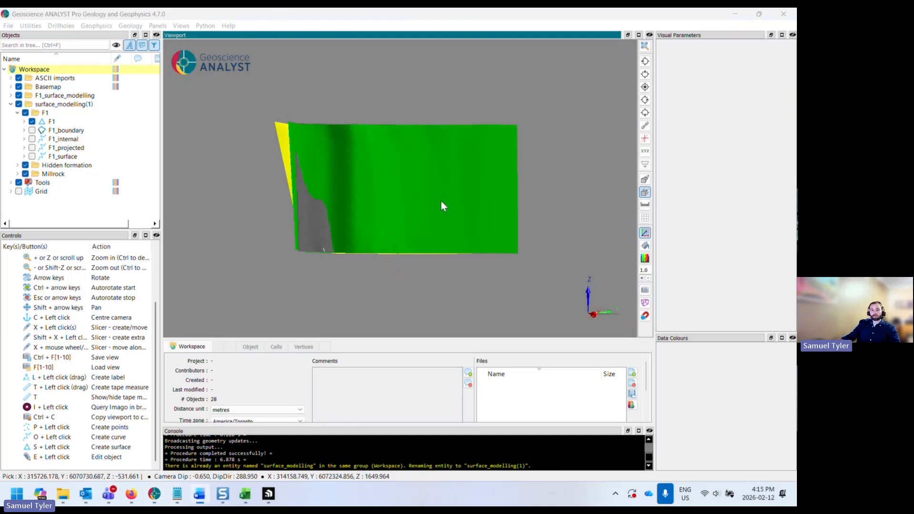
left_click_drag(441, 201, 465, 217)
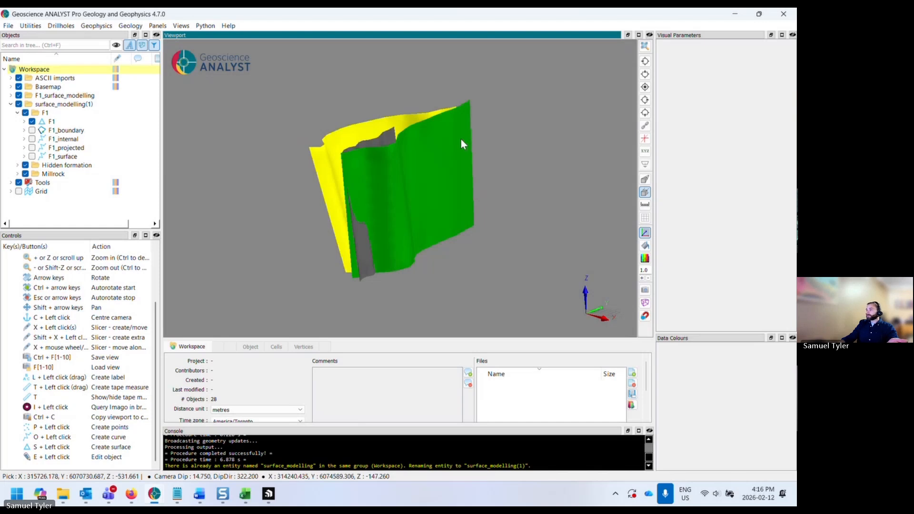
left_click_drag(461, 139, 464, 147)
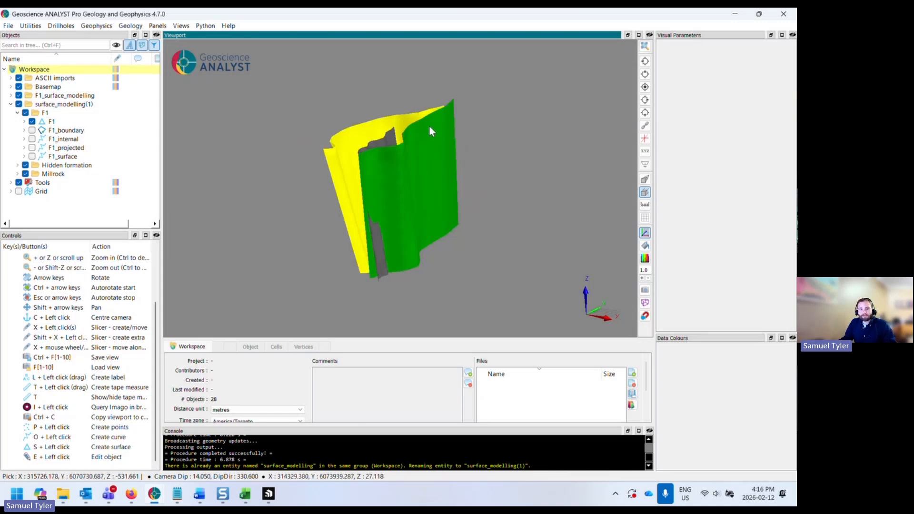
left_click_drag(429, 125, 474, 173)
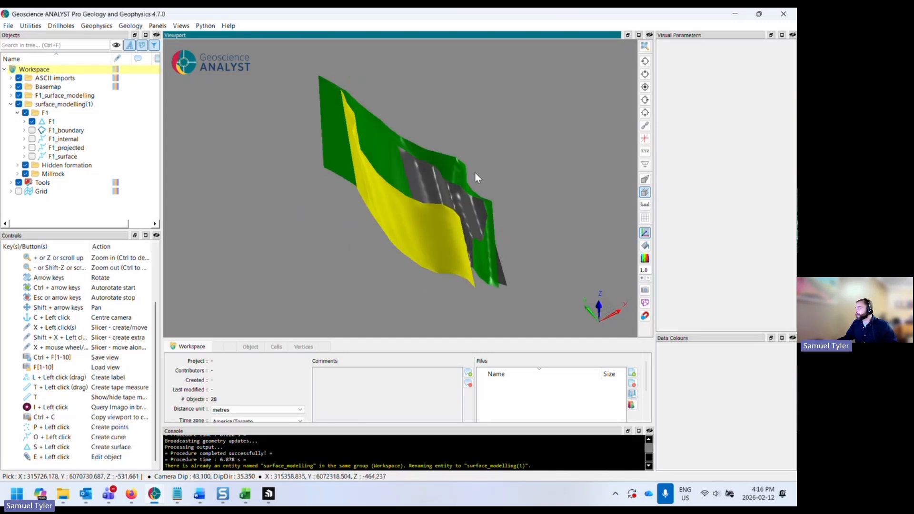
left_click_drag(474, 173, 433, 251)
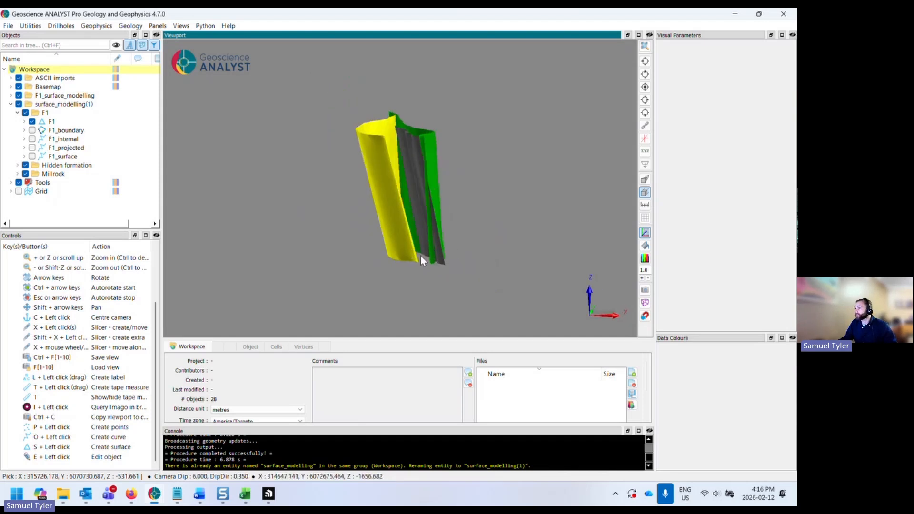
left_click_drag(427, 214, 415, 218)
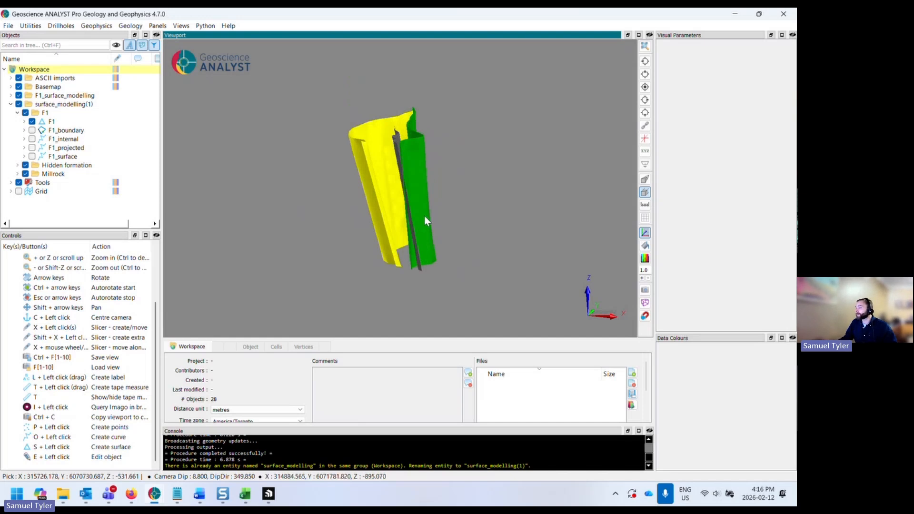
left_click_drag(426, 213, 358, 235)
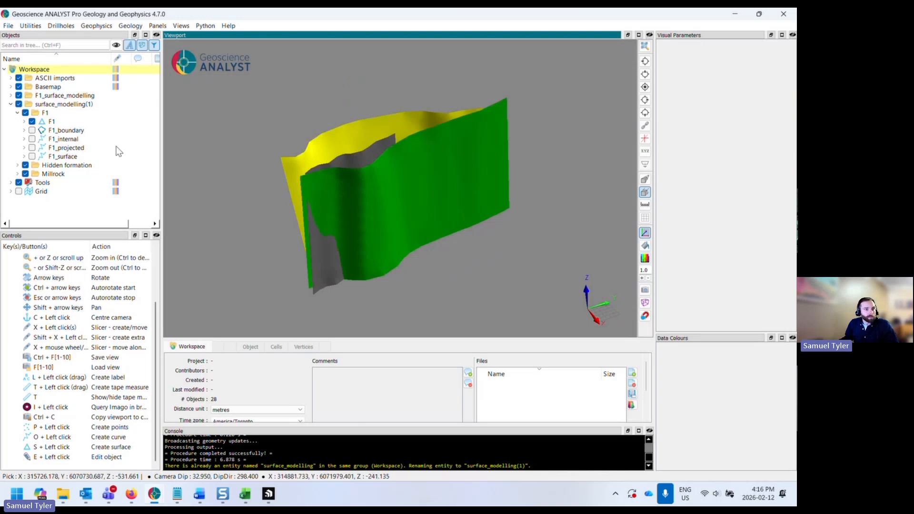
left_click_drag(327, 198, 332, 198)
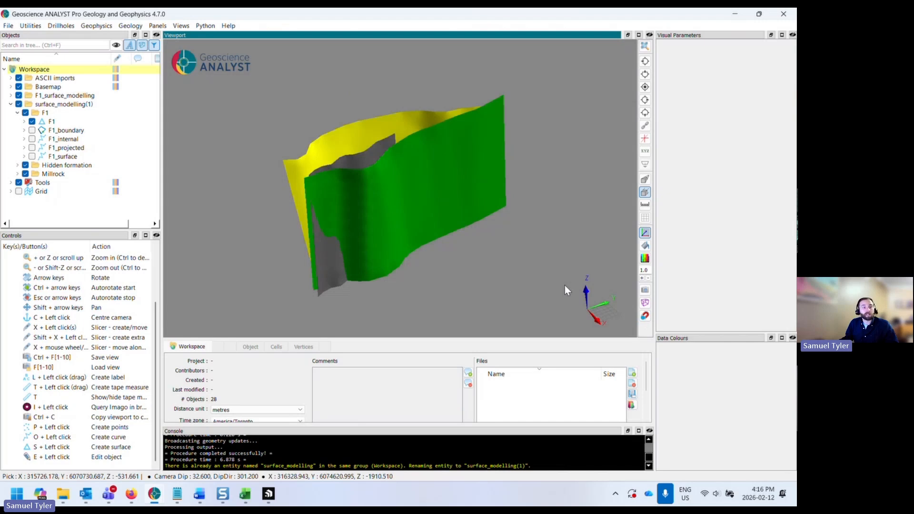
- Start an ASCII drillhole import and set the collar file to FlinFlonDDH_collar.csv in Data/Exercise14
left_click(8, 26)
mouse_move(36, 180)
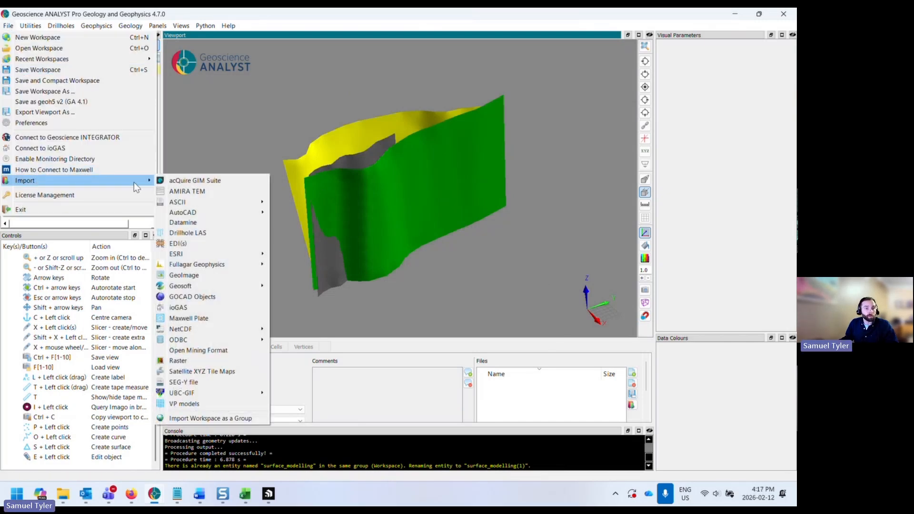
mouse_move(182, 203)
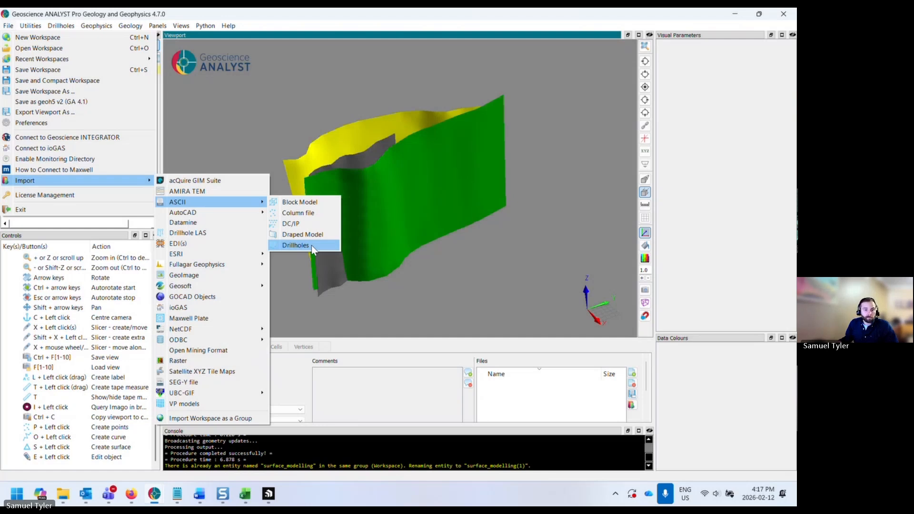
left_click(312, 248)
left_click_drag(370, 144, 492, 182)
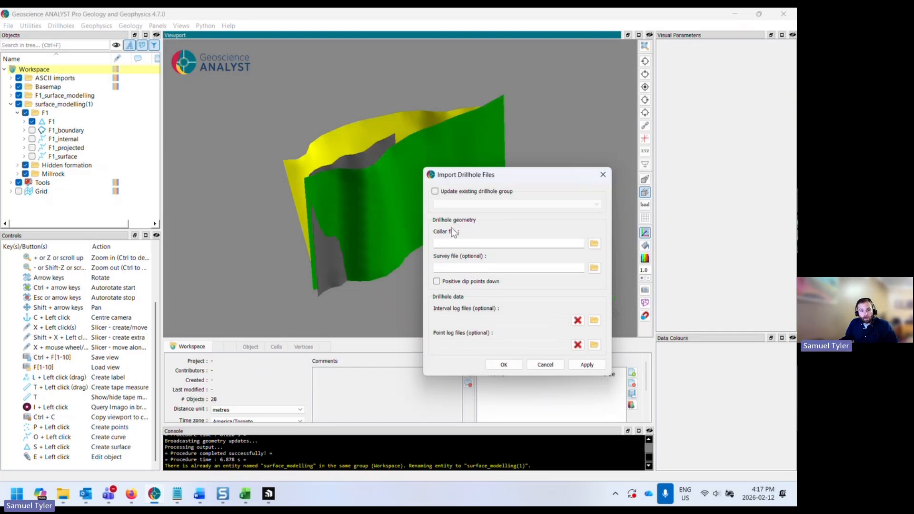
left_click(594, 244)
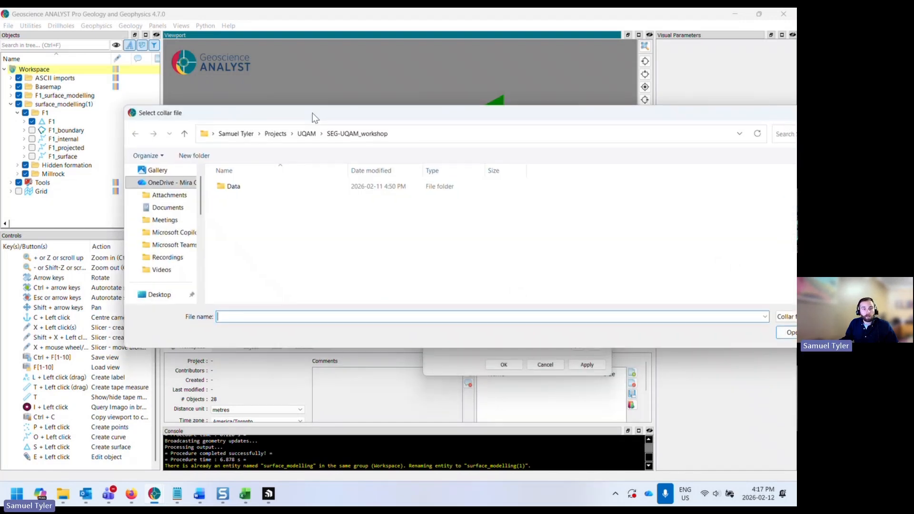
left_click(263, 188)
double_click(263, 189)
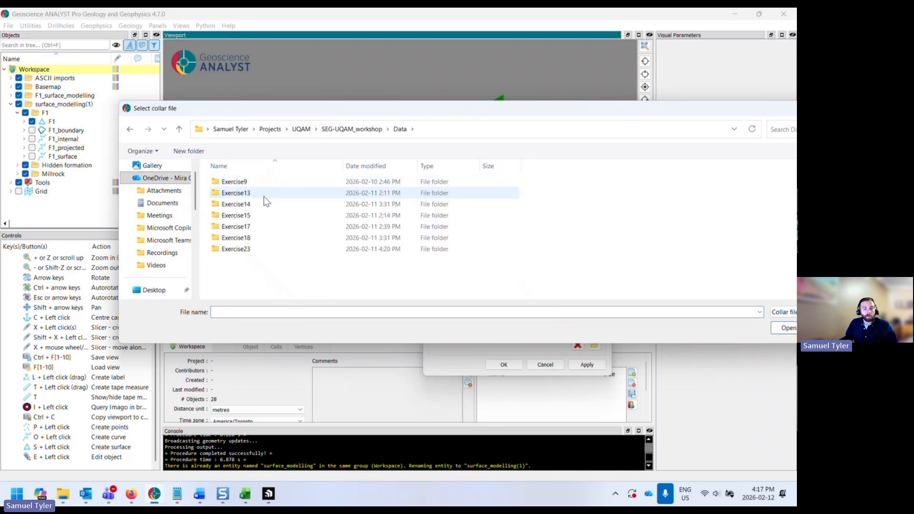
double_click(261, 203)
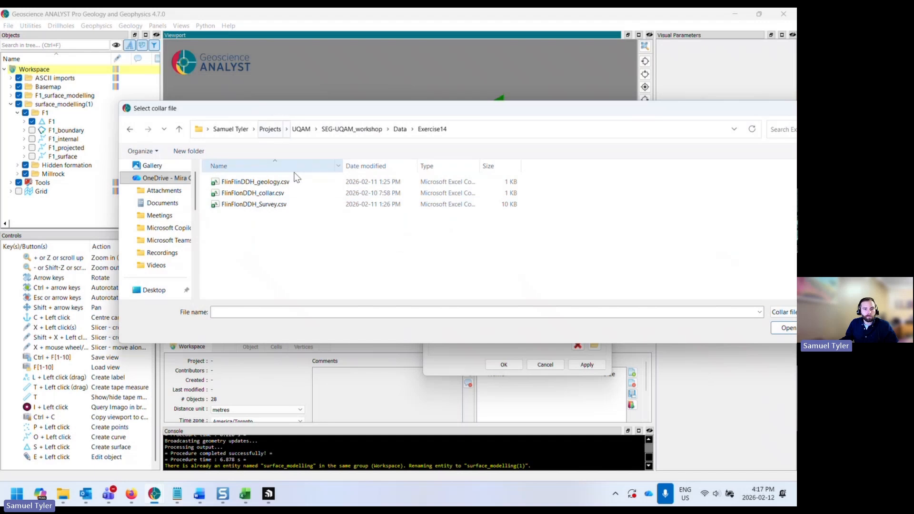
double_click(278, 195)
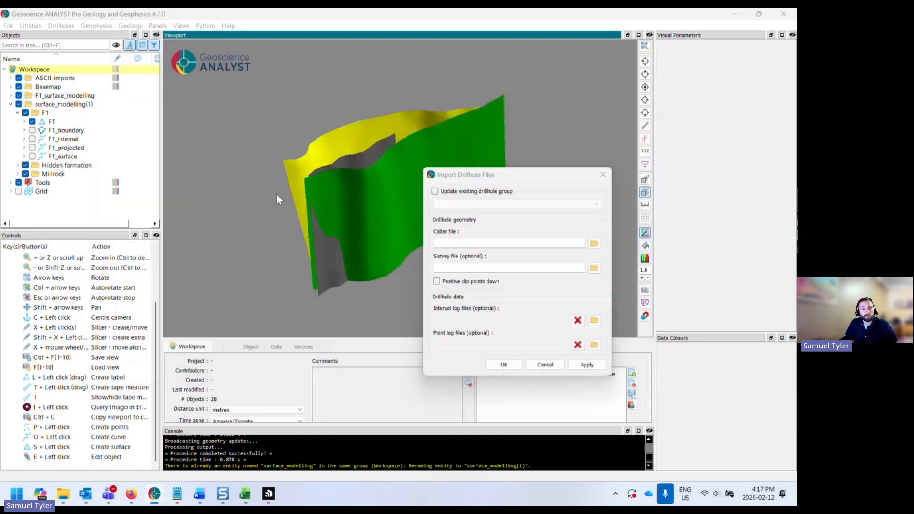
- Add FlinFlonDDH_Survey.csv as the survey file and FlinFlonDDH_geology.csv as the interval log file
left_click(593, 268)
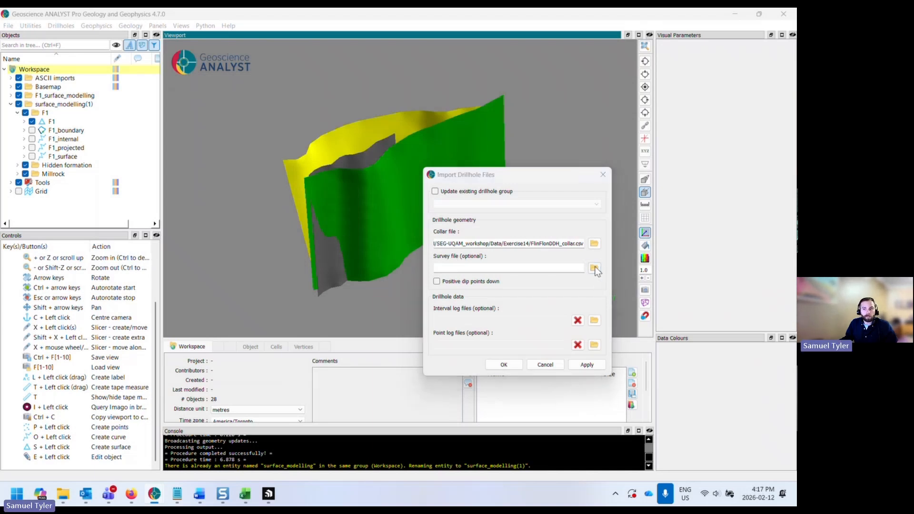
left_click_drag(712, 190, 319, 143)
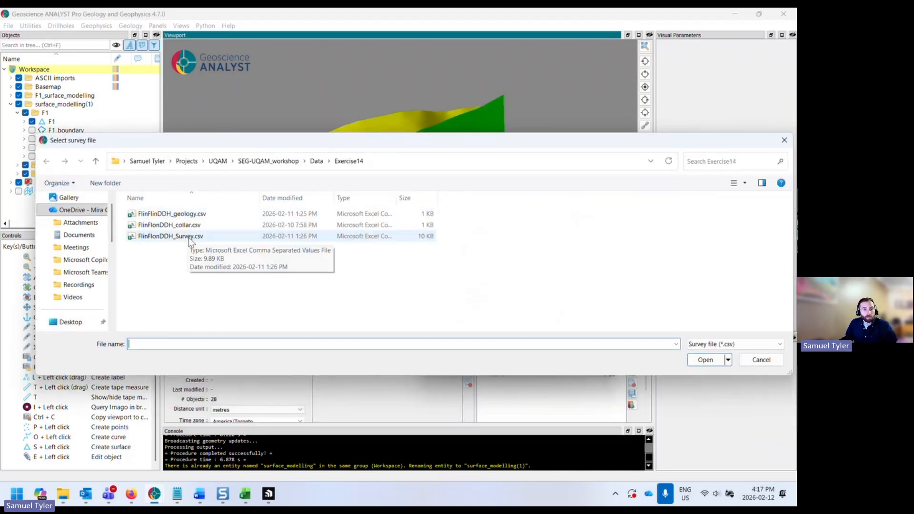
double_click(187, 237)
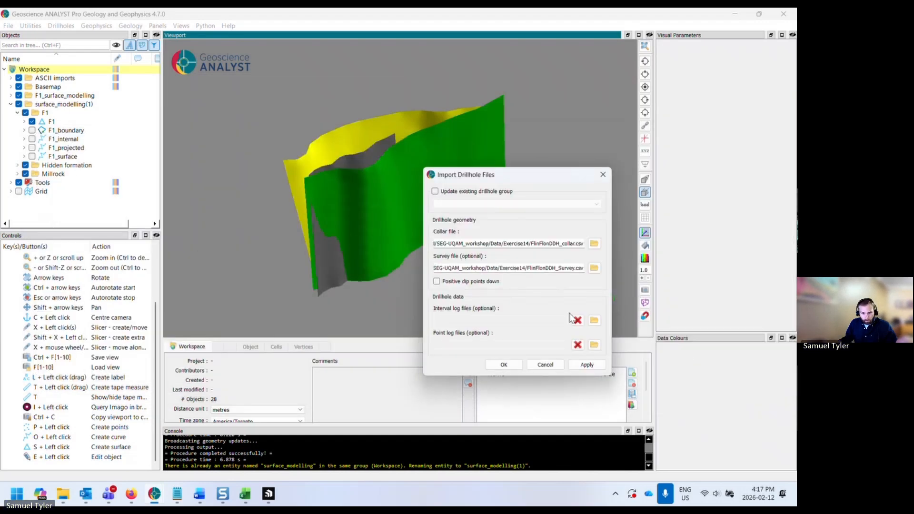
left_click(594, 320)
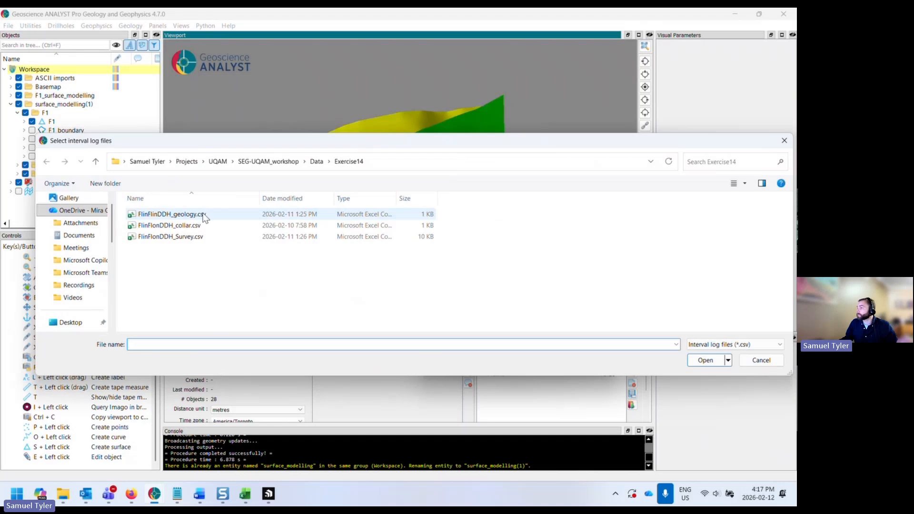
left_click(190, 214)
double_click(190, 214)
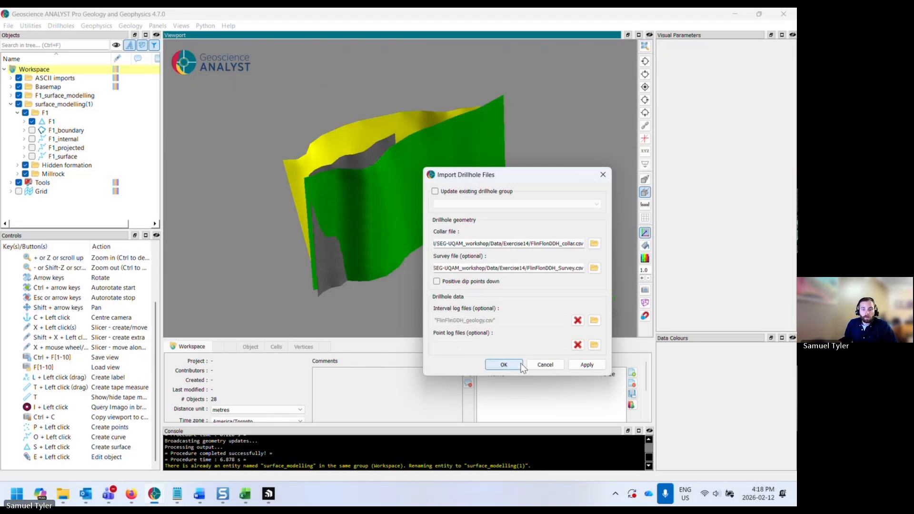
- Run the import and accept the default collar column mapping after reviewing its fields and data preview
left_click(503, 364)
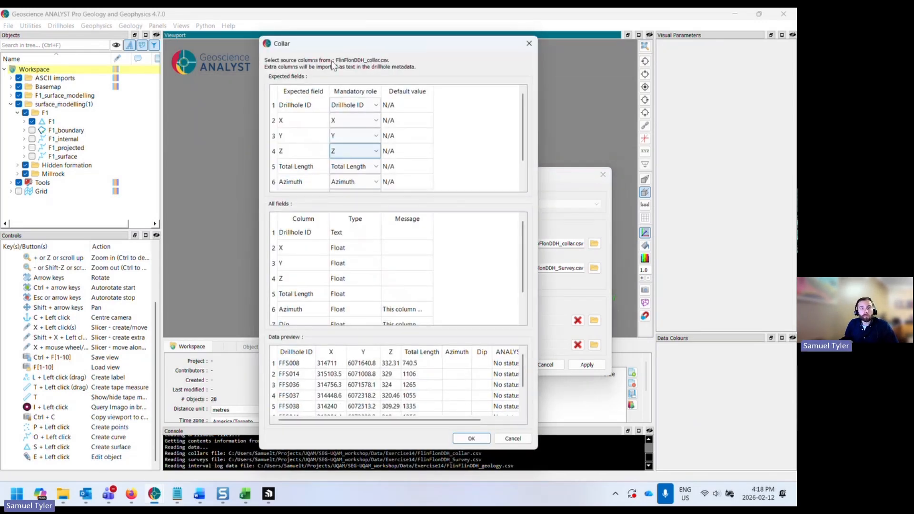
left_click_drag(339, 46, 303, 41)
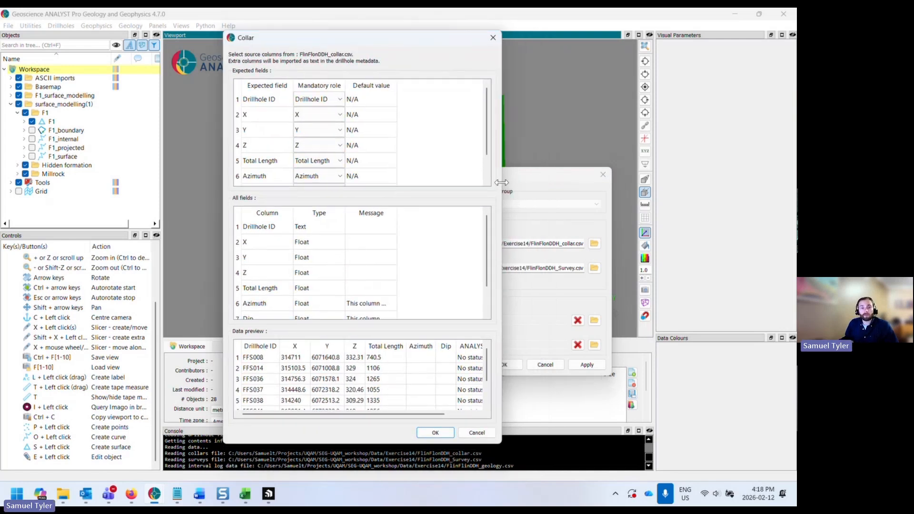
left_click_drag(500, 182, 586, 185)
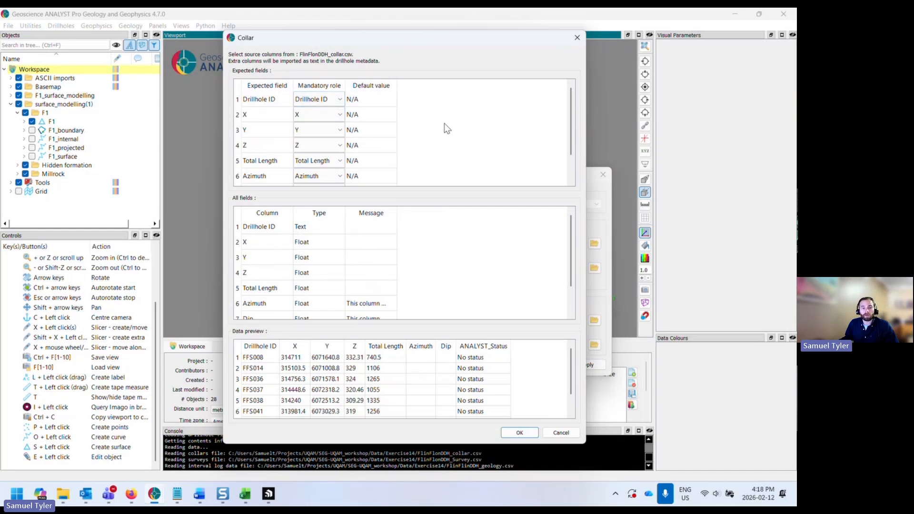
scroll(447, 125, "down", 1)
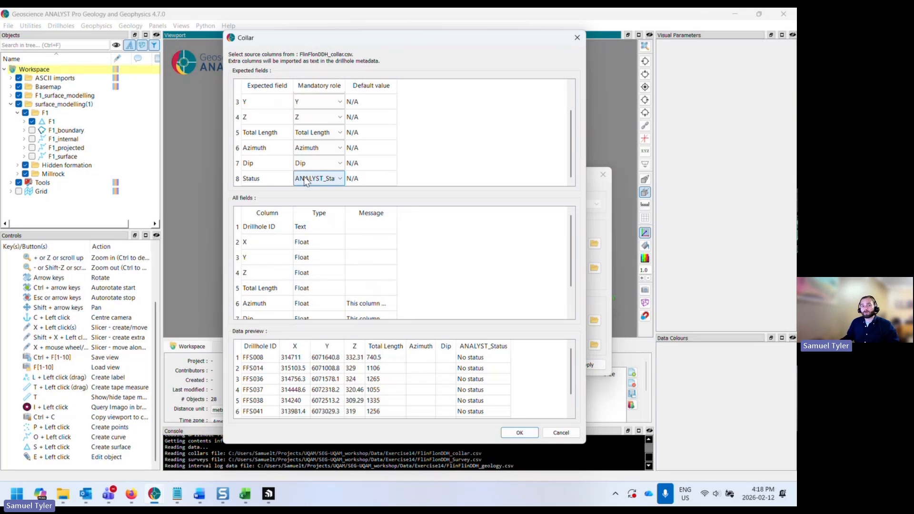
scroll(533, 271, "down", 1)
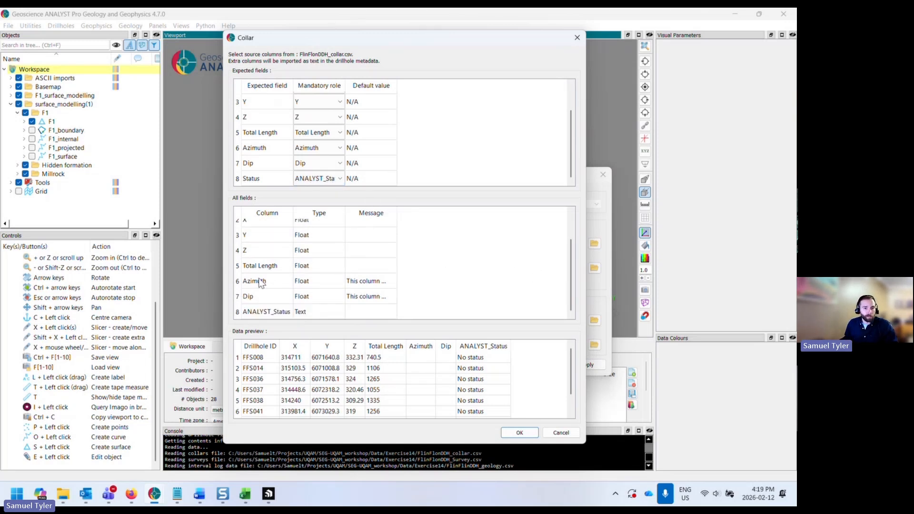
left_click_drag(395, 211, 504, 212)
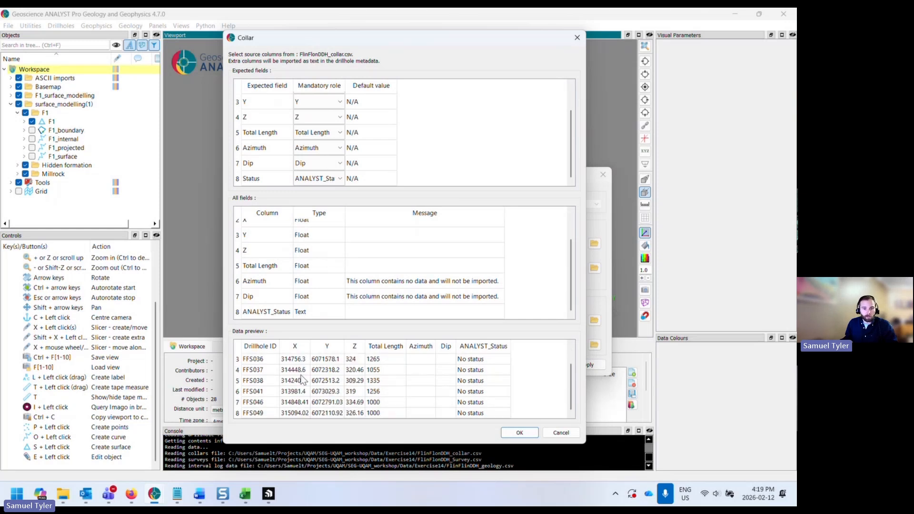
scroll(252, 369, "down", 1)
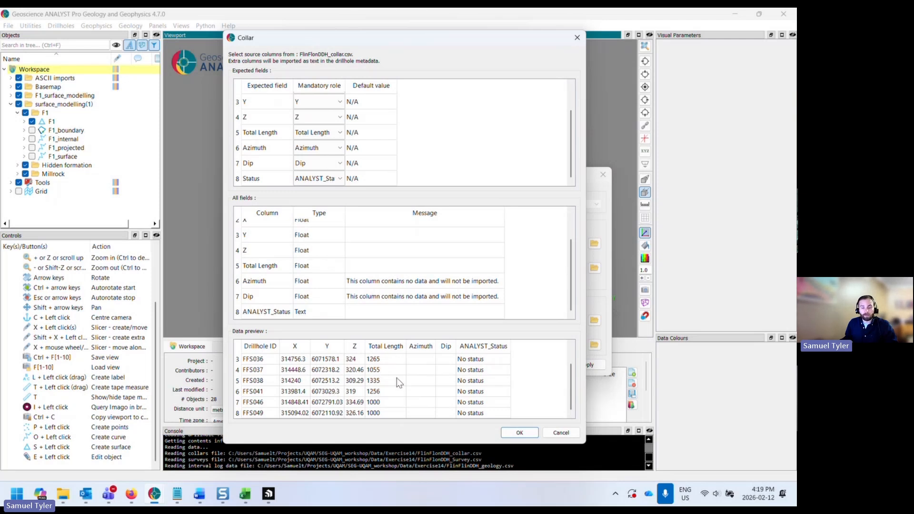
scroll(395, 377, "up", 1)
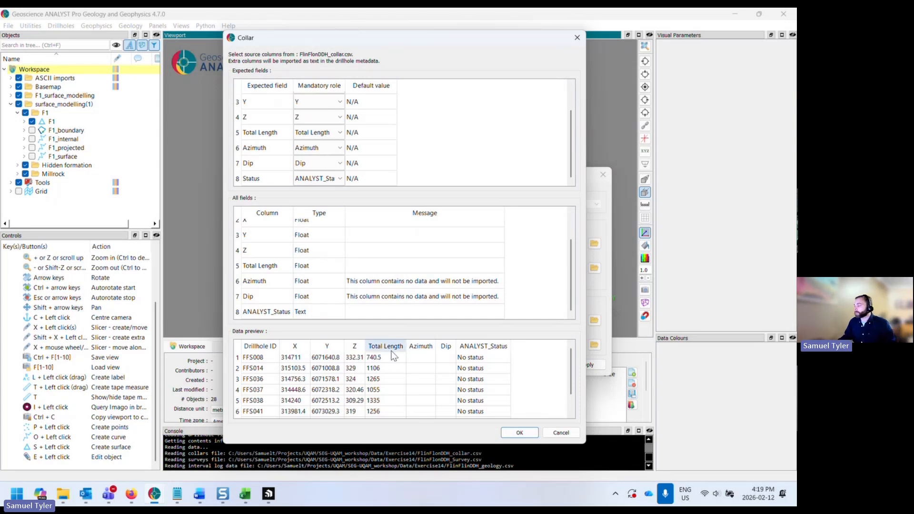
left_click(513, 433)
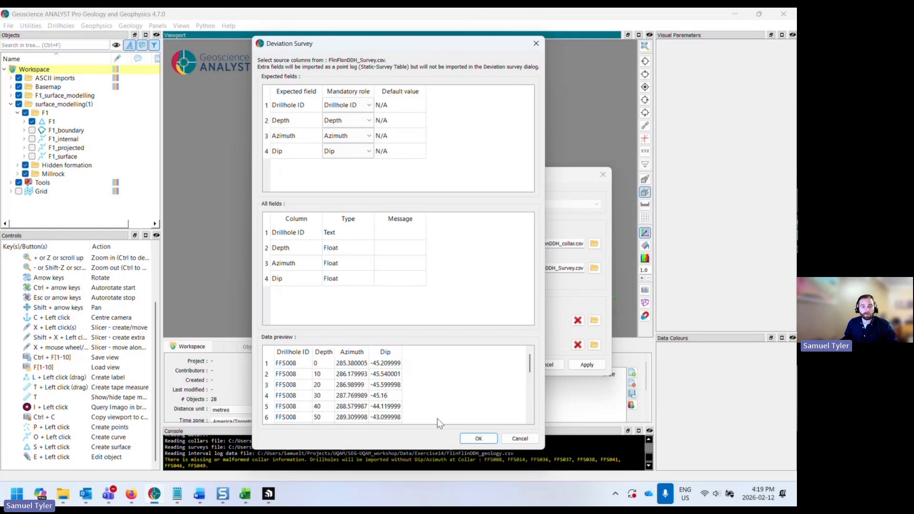
- Accept the deviation survey and interval log column mappings to finish importing the drillholes
left_click(479, 438)
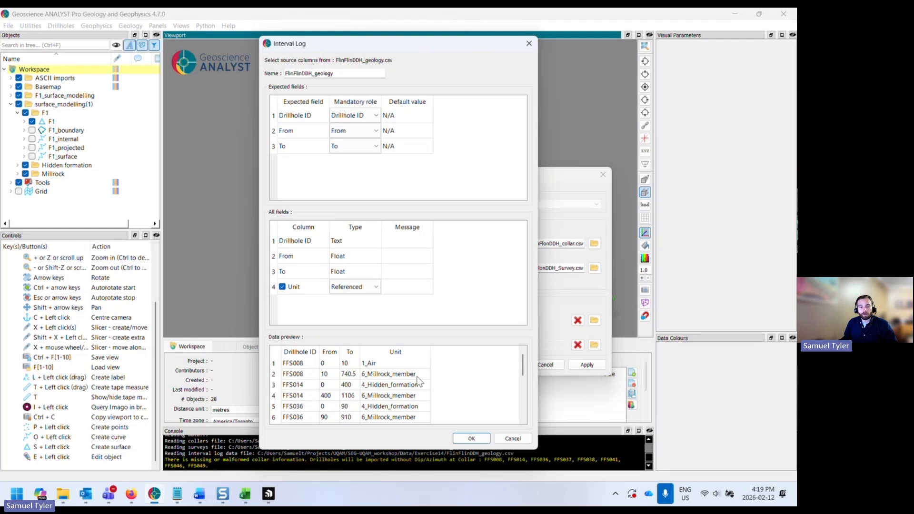
mouse_move(522, 371)
left_mouse_down()
mouse_move(523, 384)
mouse_move(522, 367)
left_mouse_up()
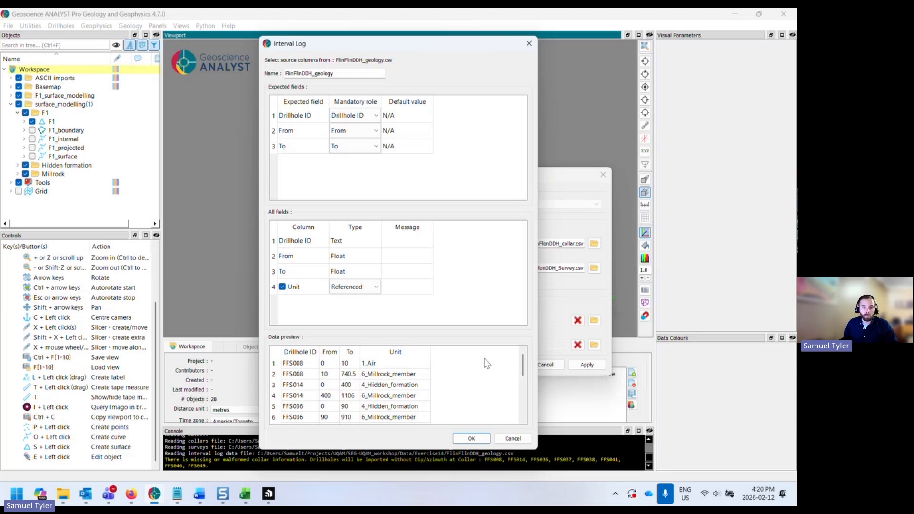
left_click(470, 438)
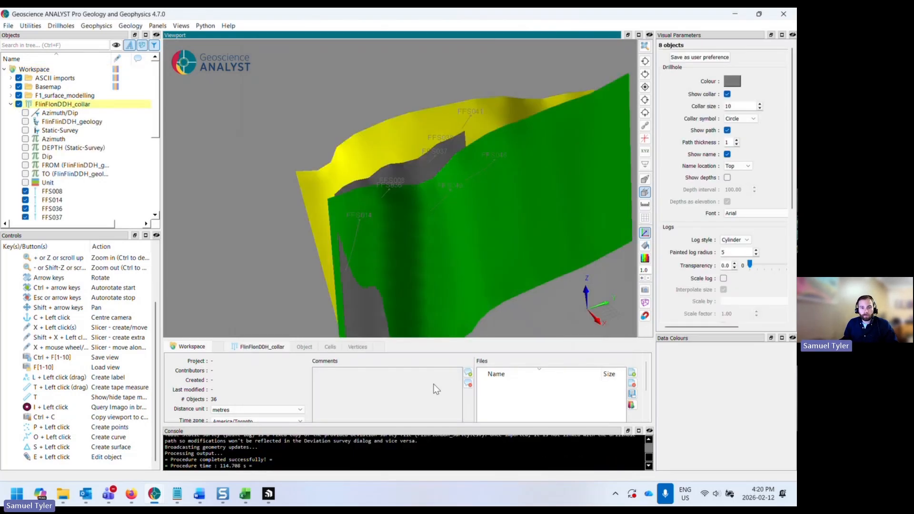
left_click_drag(358, 264, 421, 247)
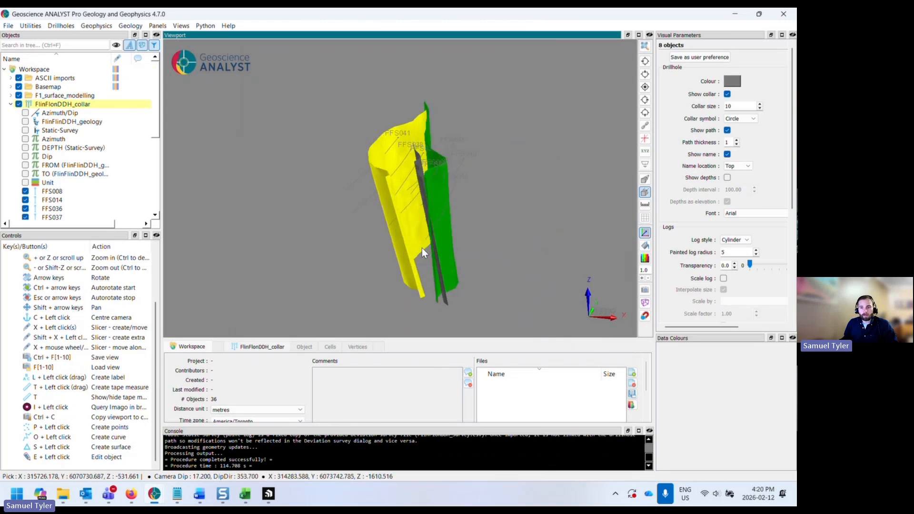
- Set the drillhole colour to white
left_click(732, 81)
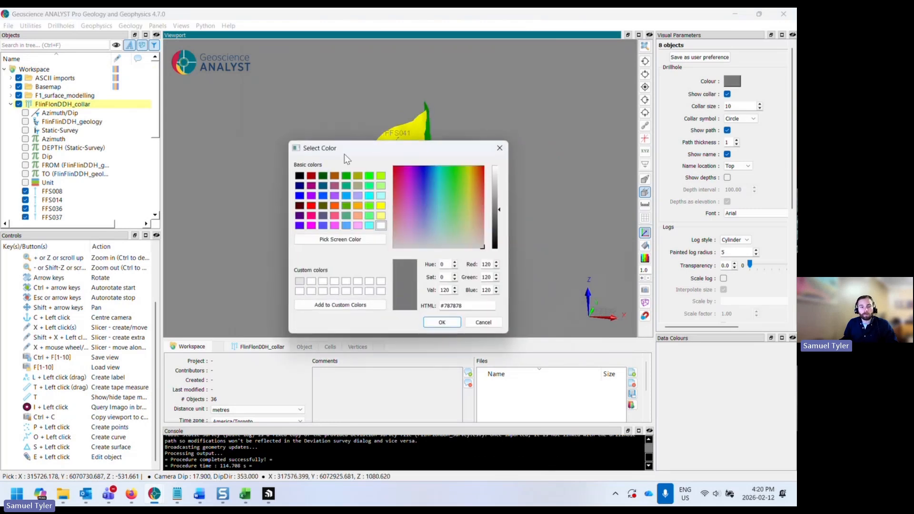
left_click(380, 226)
left_click(442, 323)
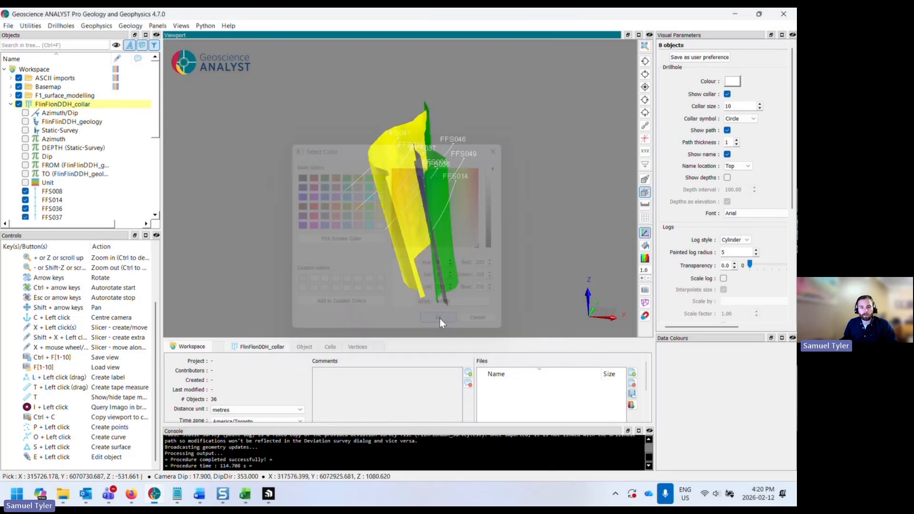
- Lighten the viewport background colour to a pale grey
left_click_drag(438, 318, 498, 247)
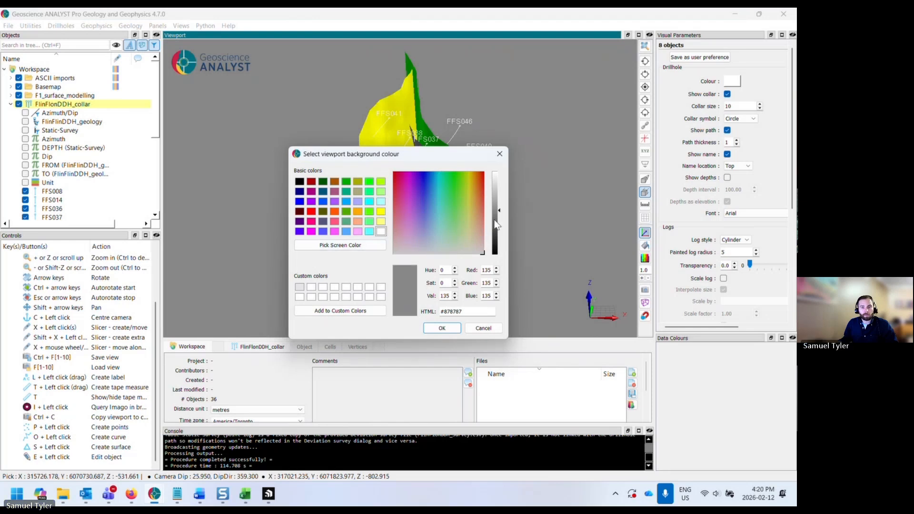
left_click(496, 193)
left_click(442, 327)
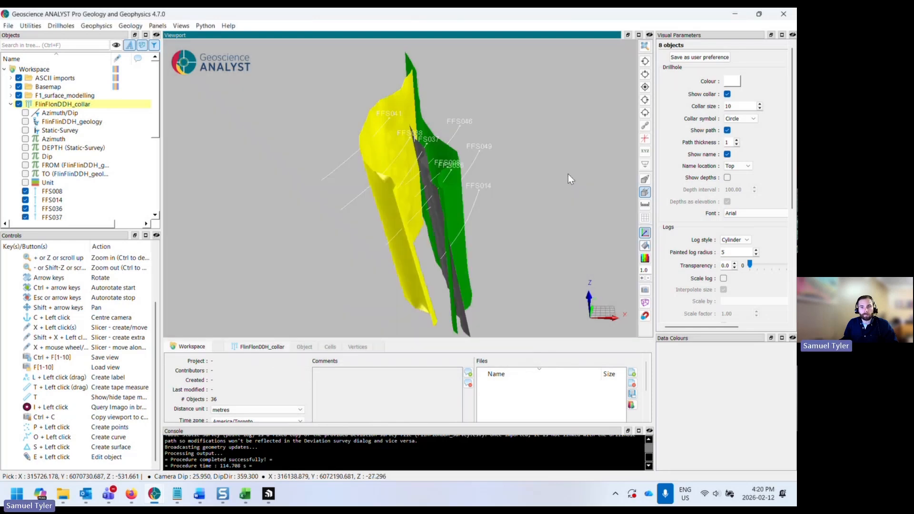
- Set the drillhole colour to a dark grey
left_click(732, 81)
left_click_drag(489, 205, 499, 234)
left_click(442, 322)
left_click_drag(493, 281, 469, 277)
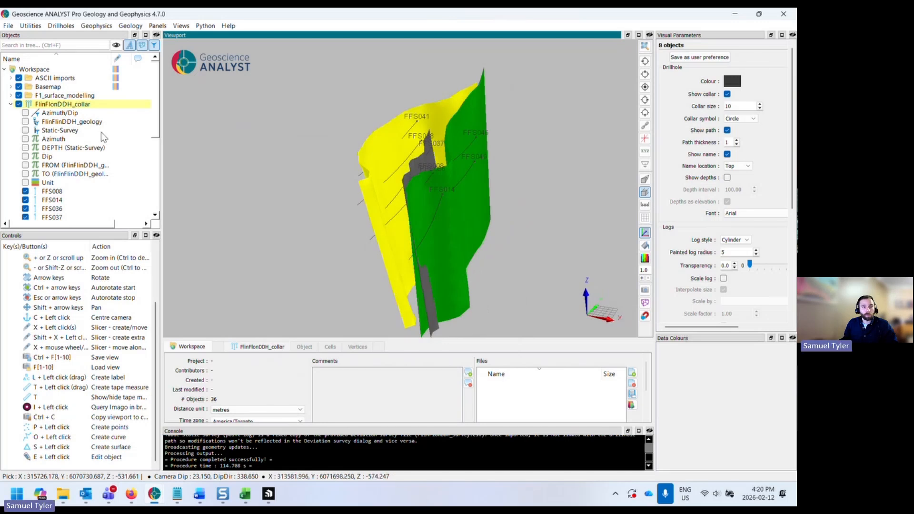
- Display the Unit geology log on the FlinFlonDDH_collar drillholes
left_click(48, 104)
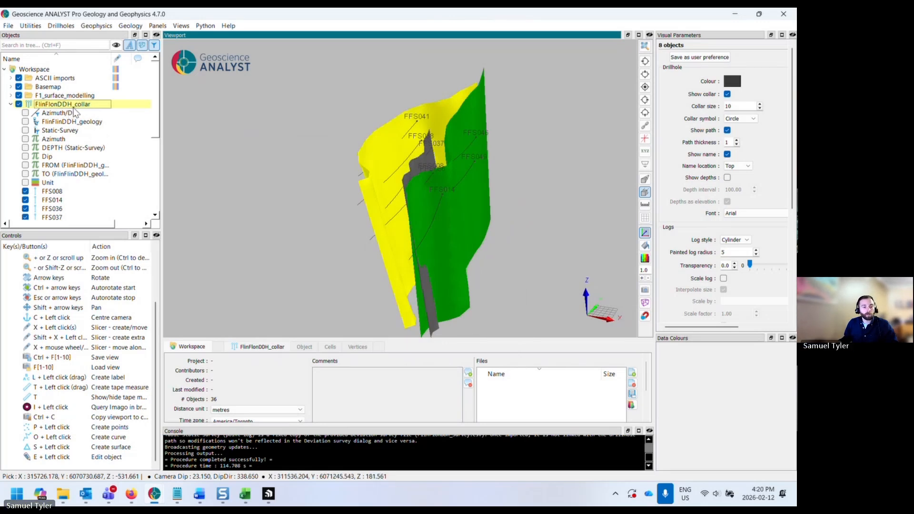
left_click_drag(427, 223, 435, 219)
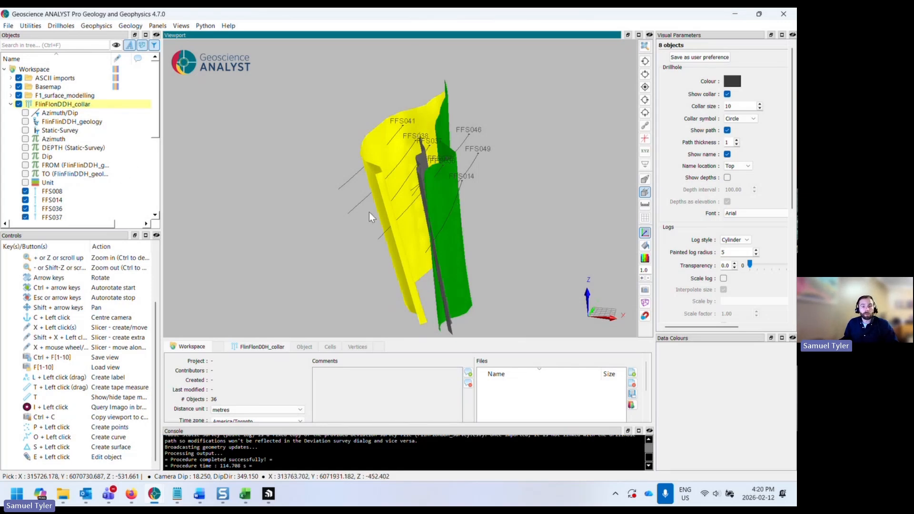
left_click_drag(369, 213, 369, 202)
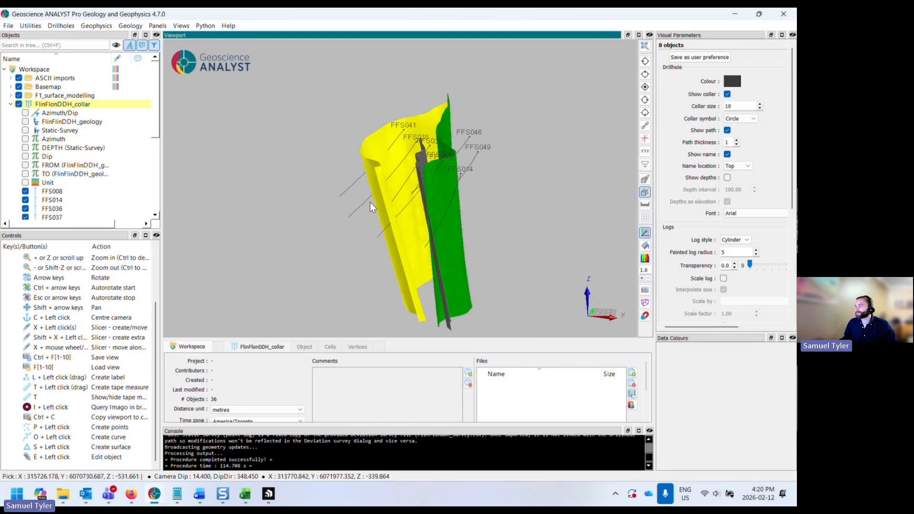
left_click(39, 185)
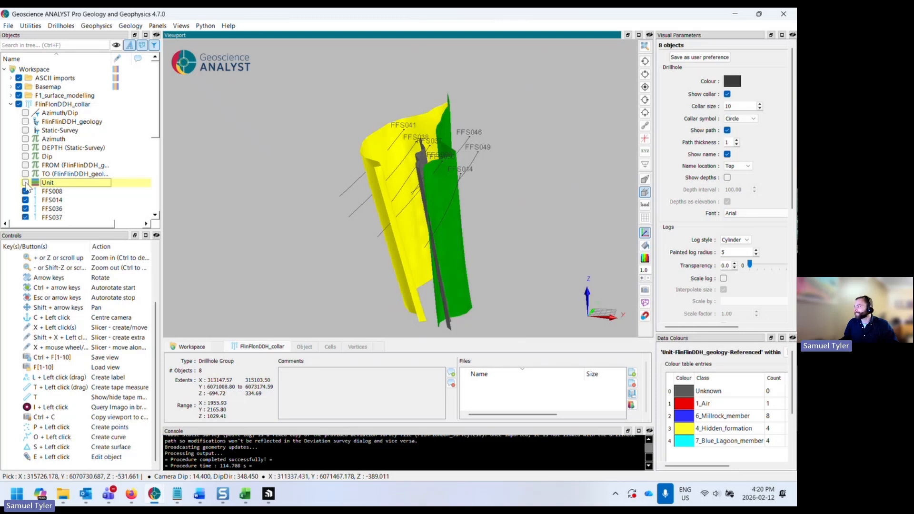
left_click(25, 183)
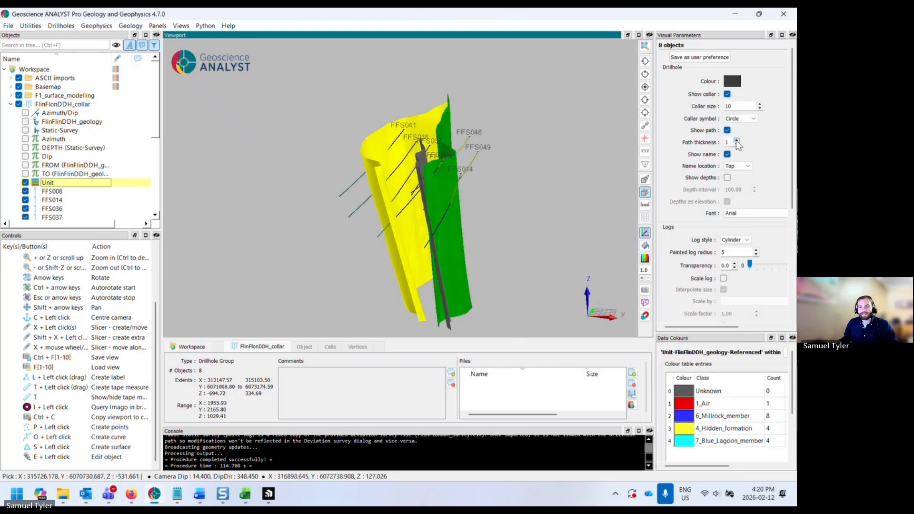
- Set the painted log radius to 10 and recolour the 1_Air unit white
scroll(712, 244, "down", 1)
left_click(755, 226)
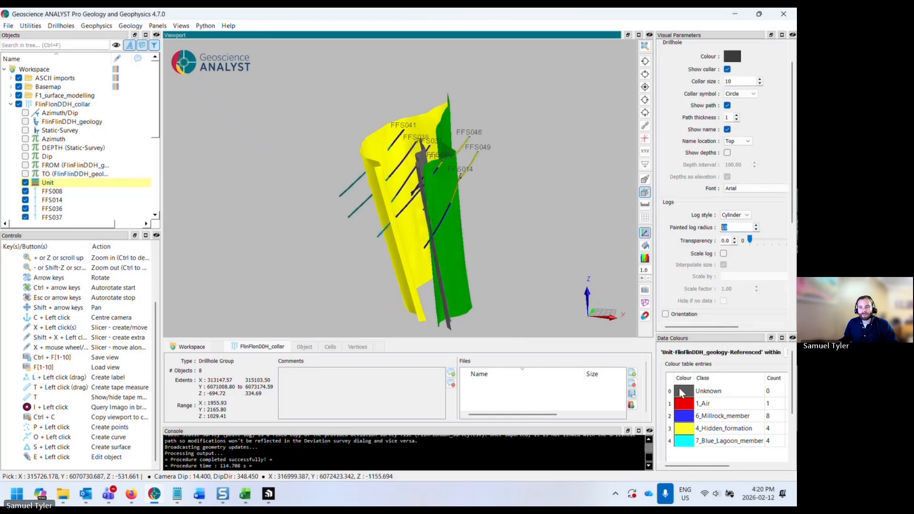
double_click(688, 407)
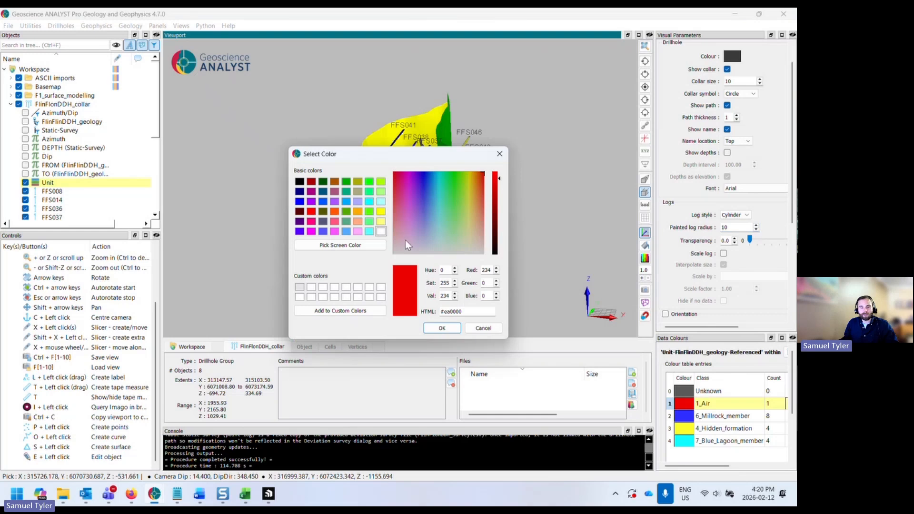
left_click(381, 231)
left_click(441, 327)
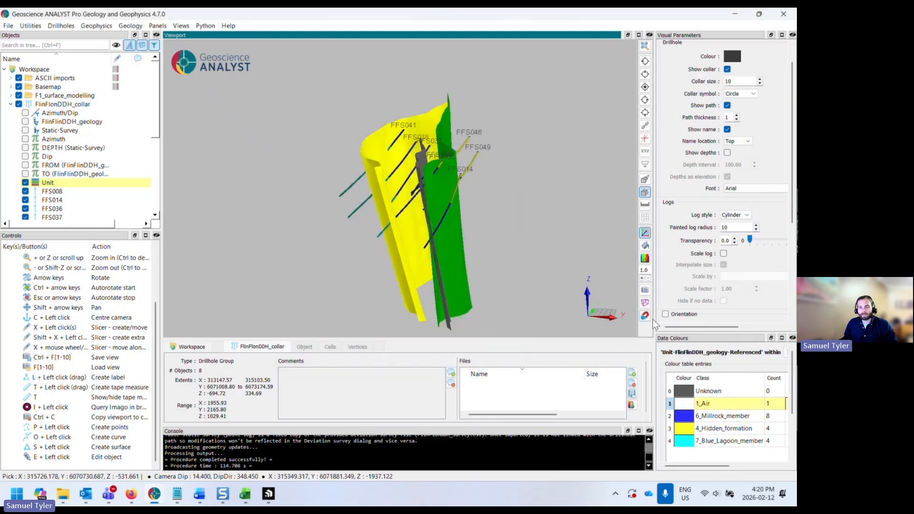
- Recolour the 6_Millrock_member unit with the yellow picked from the yellow fault surface
left_click_drag(653, 322, 614, 317)
double_click(644, 415)
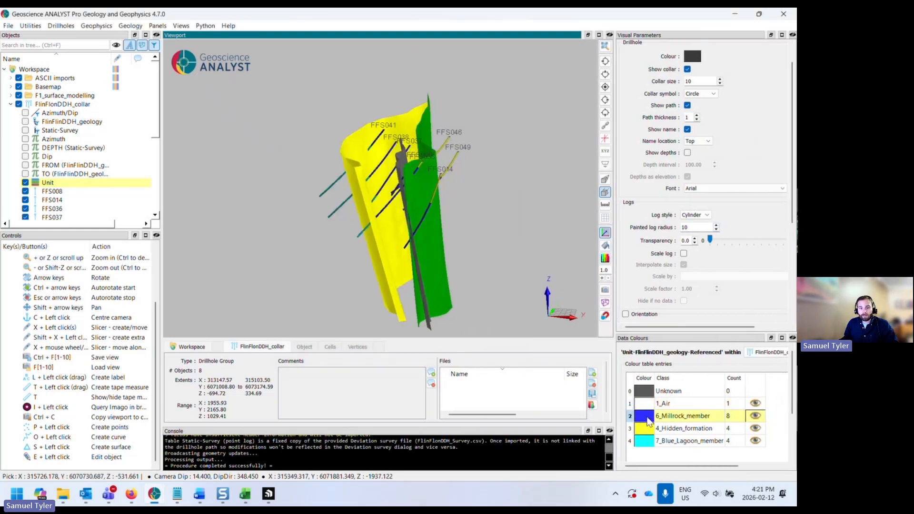
left_click_drag(407, 247, 417, 285)
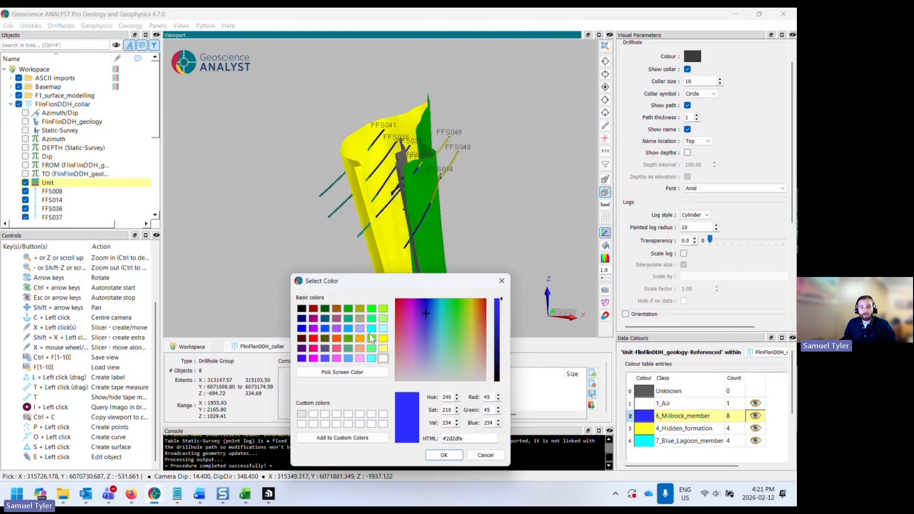
left_click(359, 372)
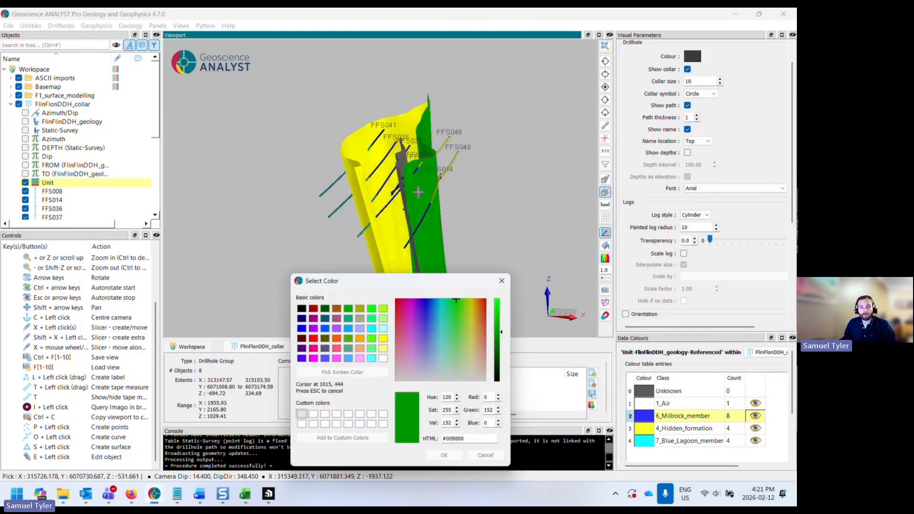
left_click(358, 155)
left_click(444, 455)
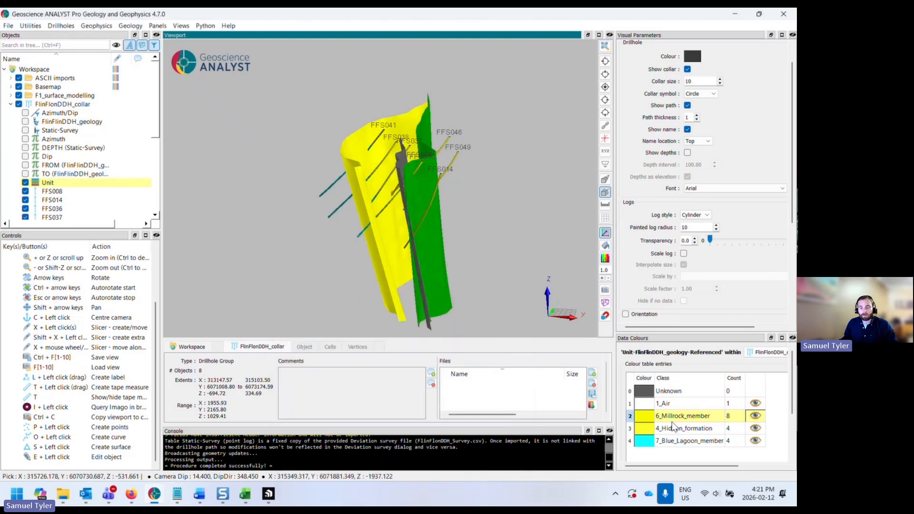
- Recolour the 4_Hidden_formation unit with the green picked from the green fault surface
double_click(644, 426)
left_click(379, 248)
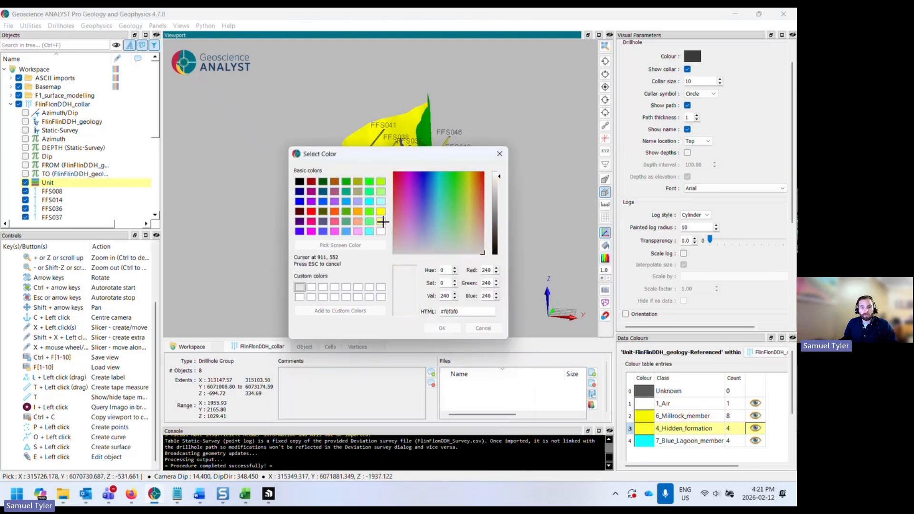
left_click(427, 129)
left_click(442, 328)
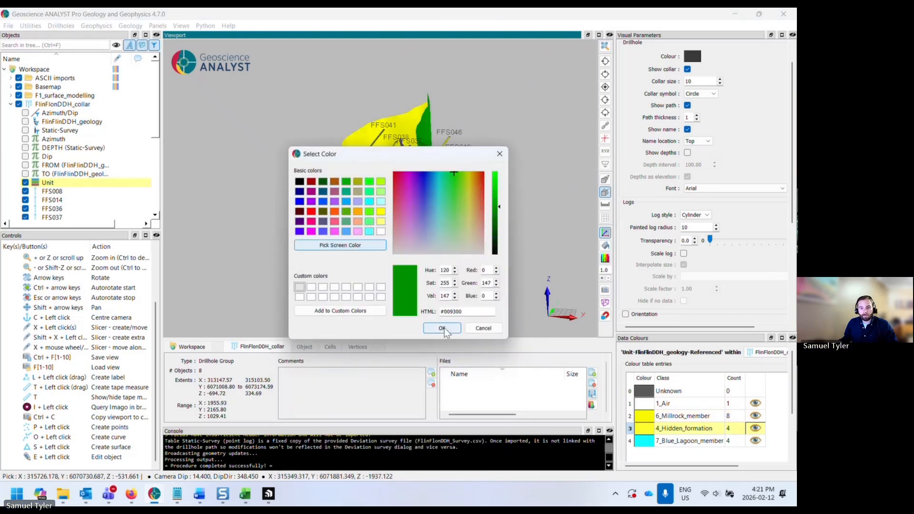
- Recolour the 7_Blue_Lagoon_member unit blue
double_click(650, 441)
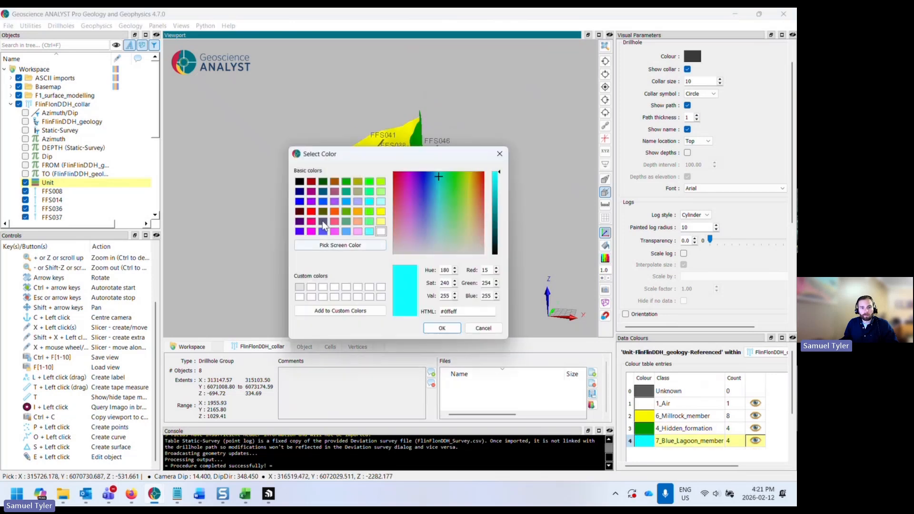
left_click(323, 201)
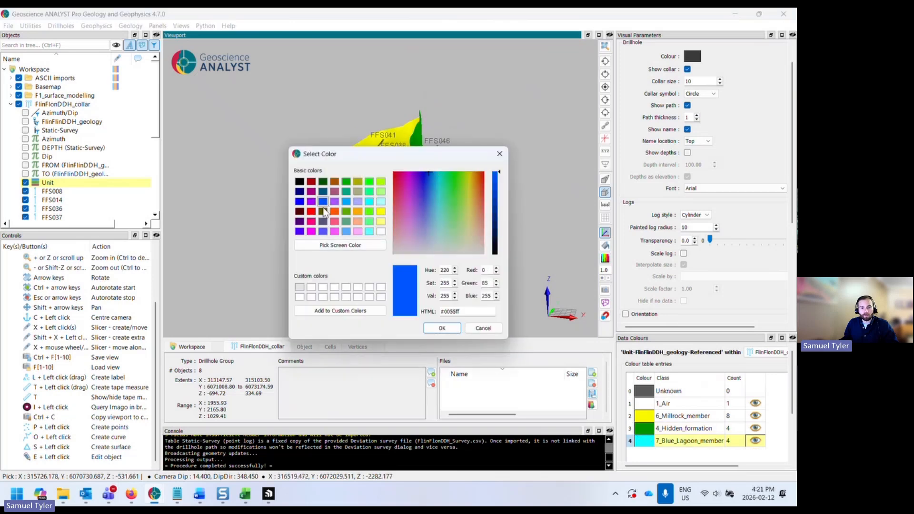
left_click(442, 328)
- Examine where the coloured drillhole unit logs cross the fault surfaces from several angles
left_click_drag(404, 270, 369, 237)
scroll(381, 247, "up", 2)
scroll(400, 227, "up", 2)
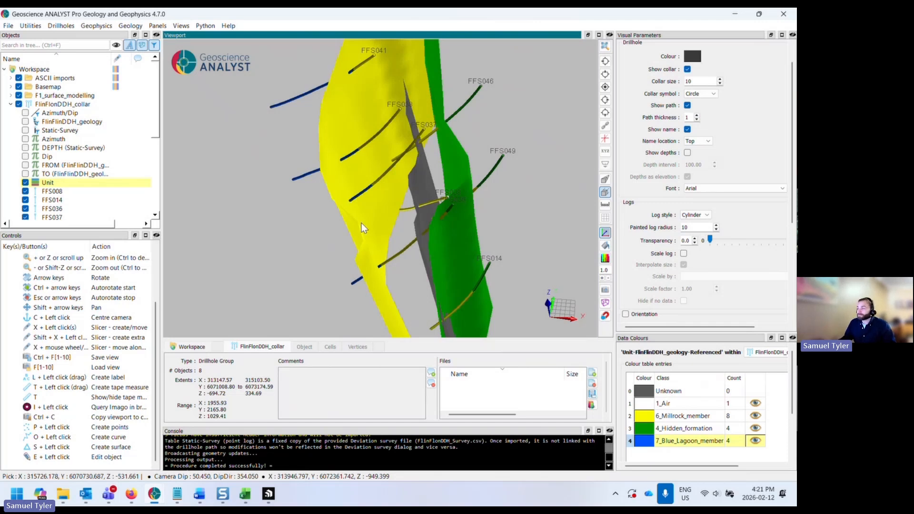
left_click_drag(368, 227, 371, 219)
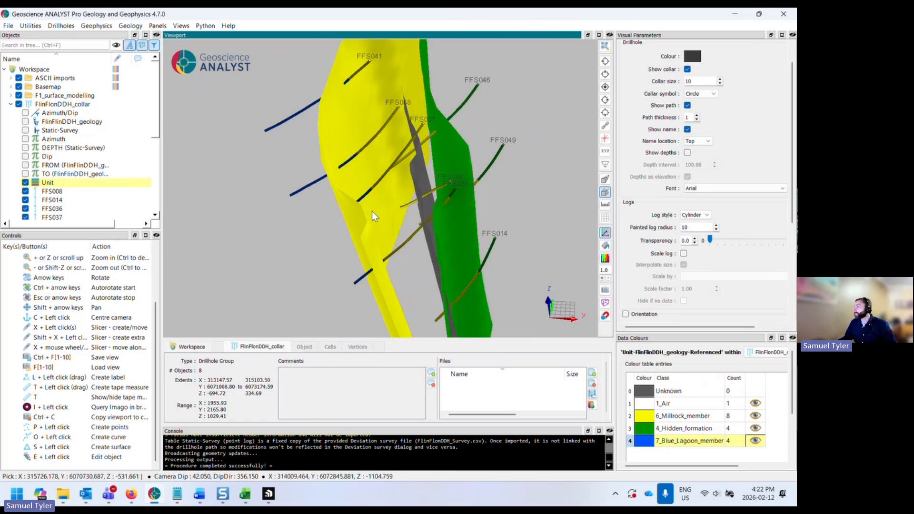
left_click_drag(391, 224, 424, 235)
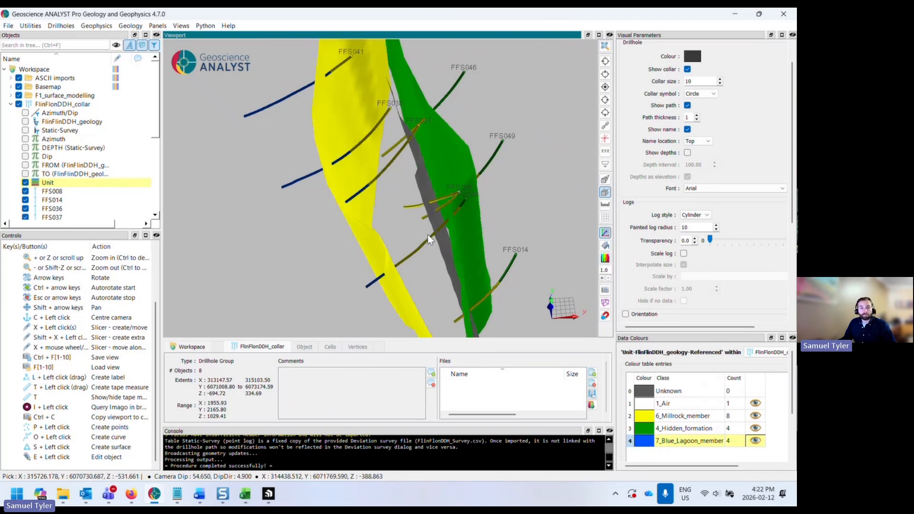
left_click_drag(437, 222, 407, 93)
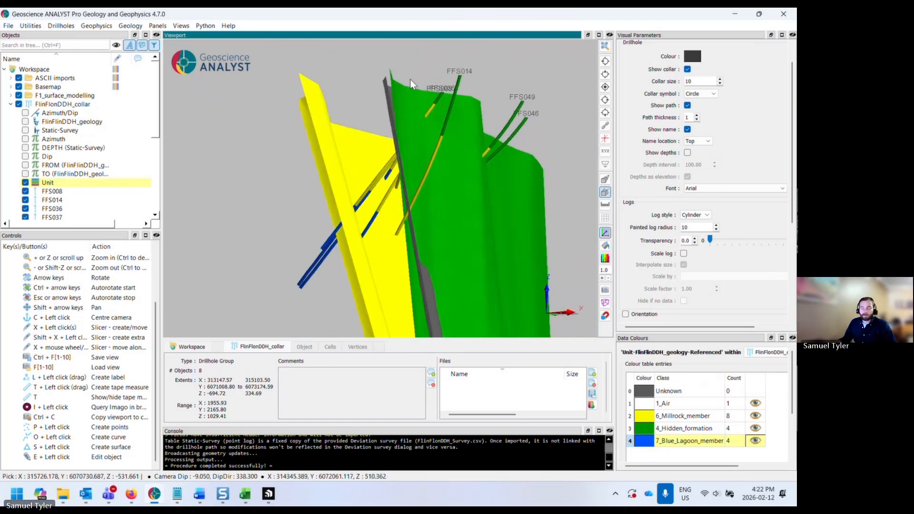
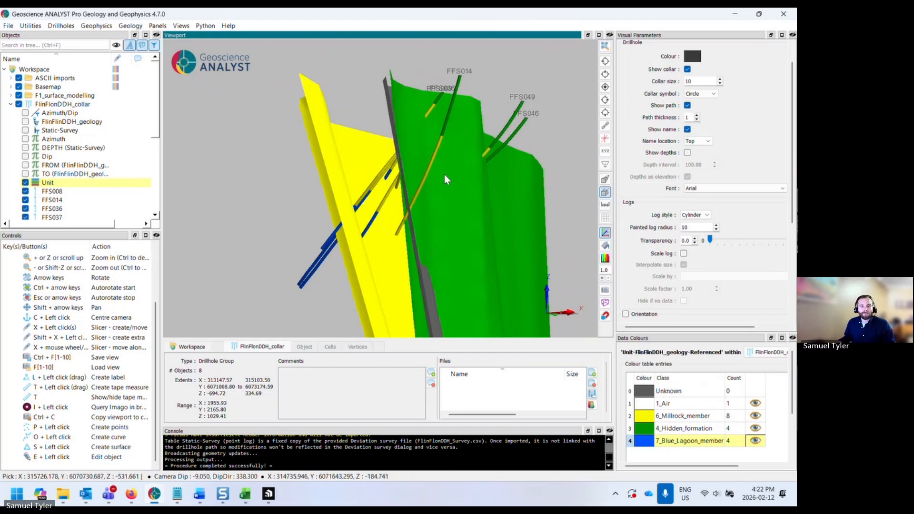
- Orbit around the fault surfaces and collapse the drillhole and surface modelling groups in the object tree
left_click_drag(444, 174, 485, 169)
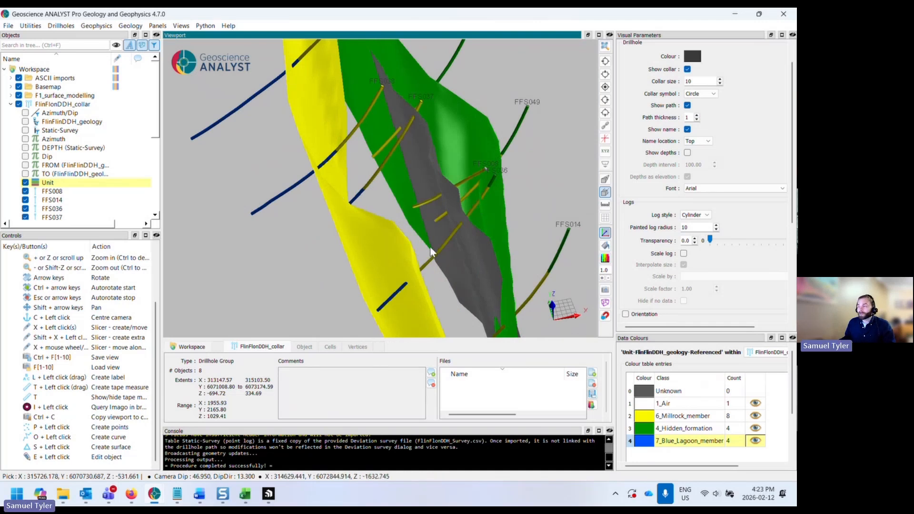
left_click_drag(432, 244, 416, 207)
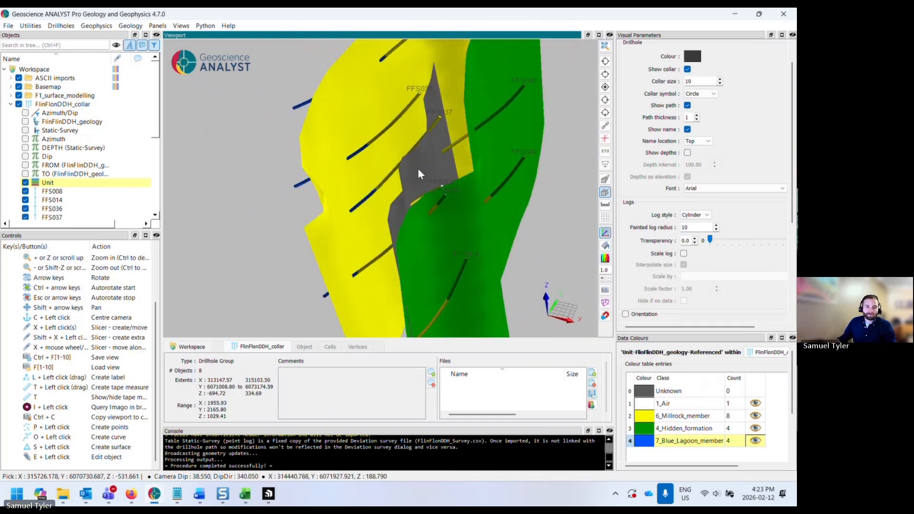
left_click_drag(418, 167, 397, 215)
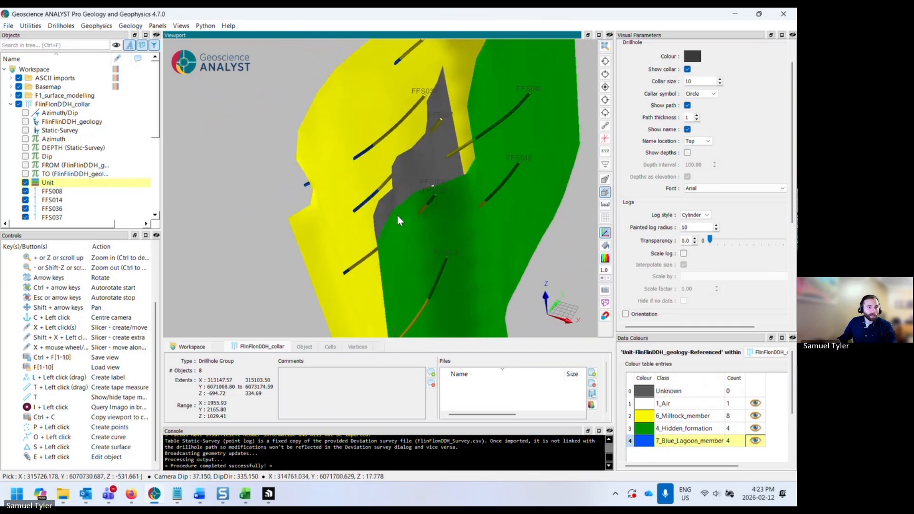
left_click(10, 104)
mouse_move(347, 218)
left_mouse_down()
mouse_move(341, 206)
mouse_move(359, 209)
left_mouse_up()
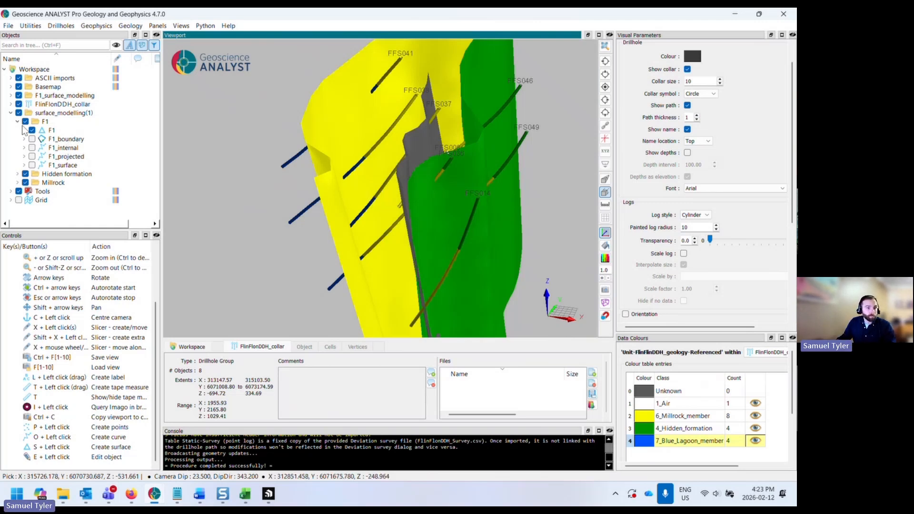
left_click(11, 114)
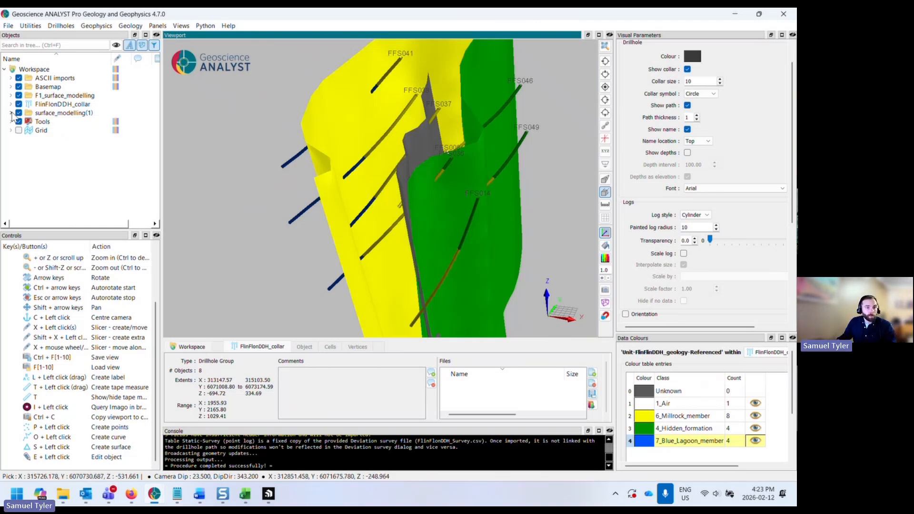
- Open Desurvey Drillhole Logs for the FlinFlonDDH_collar group with Unit as master log and Bottom location
left_click(59, 105)
right_click(91, 105)
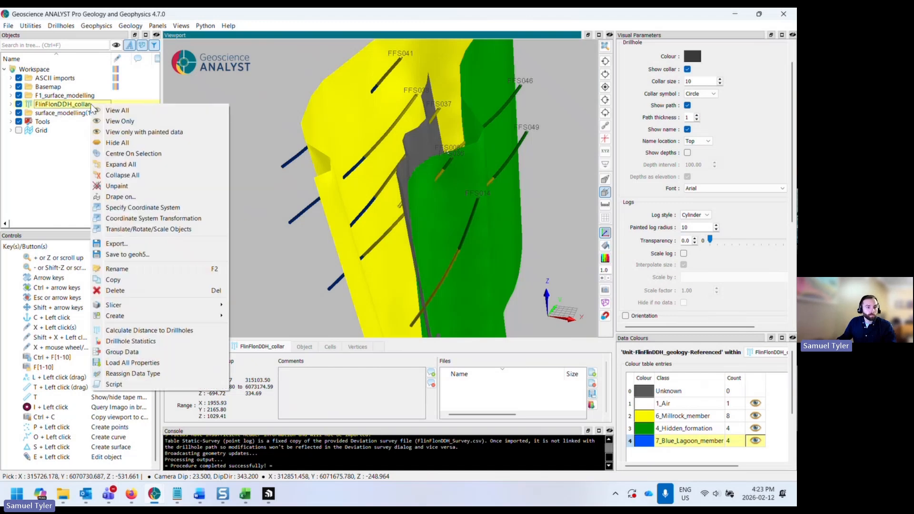
mouse_move(148, 314)
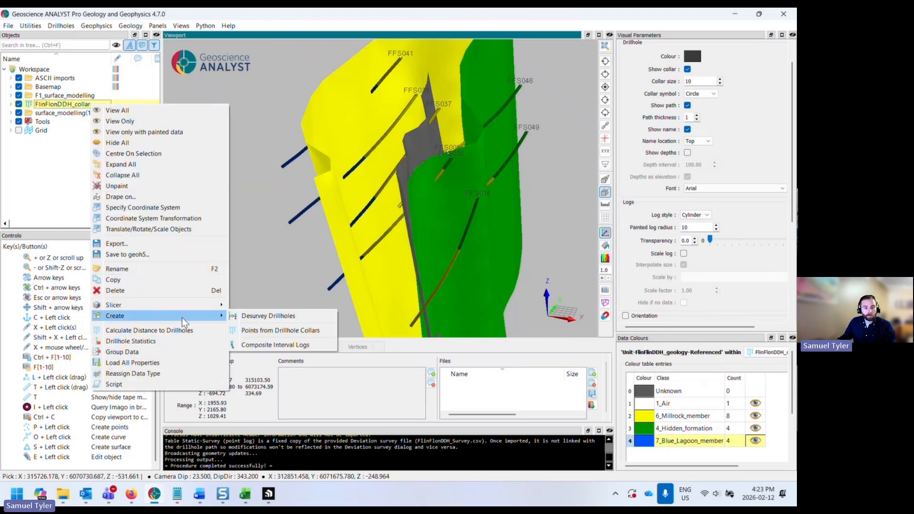
left_click(269, 318)
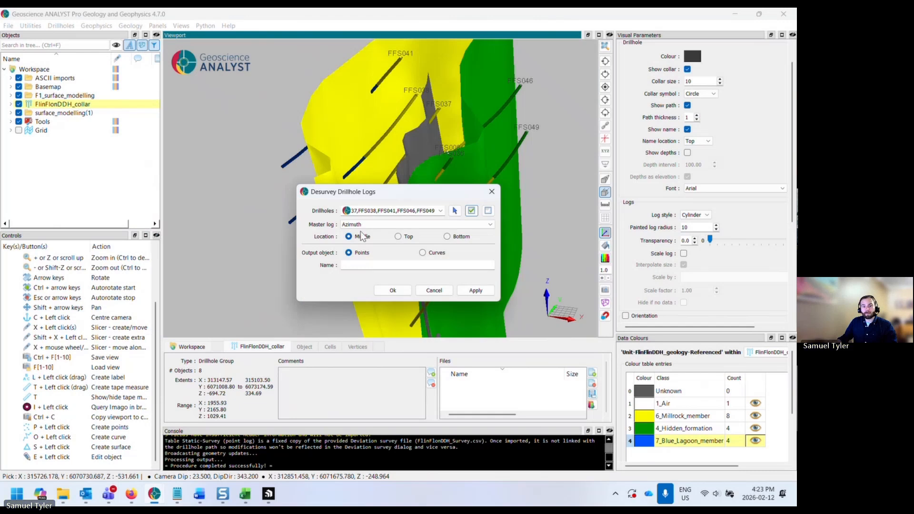
left_click_drag(382, 195, 220, 278)
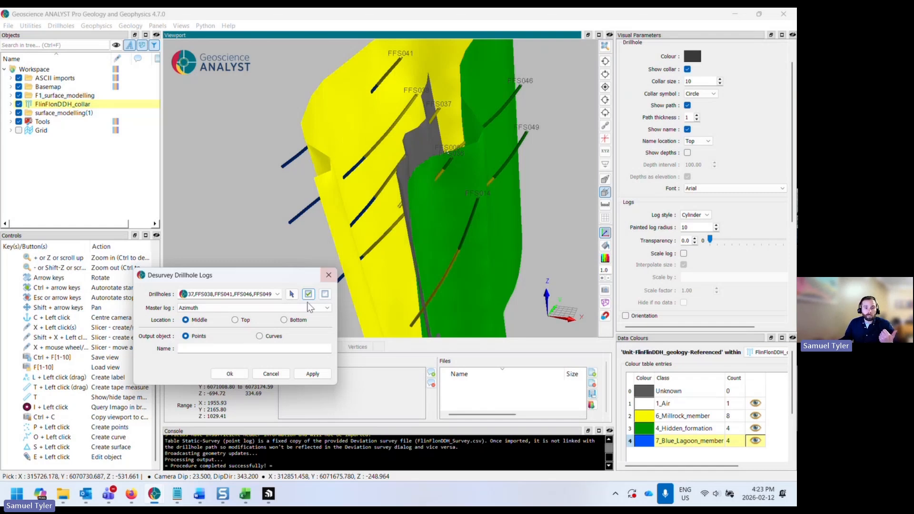
left_click(283, 320)
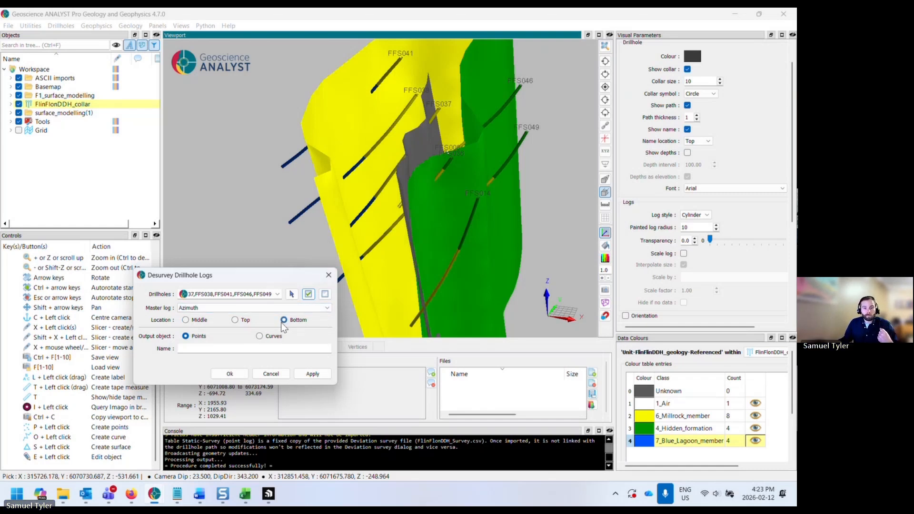
left_click(211, 309)
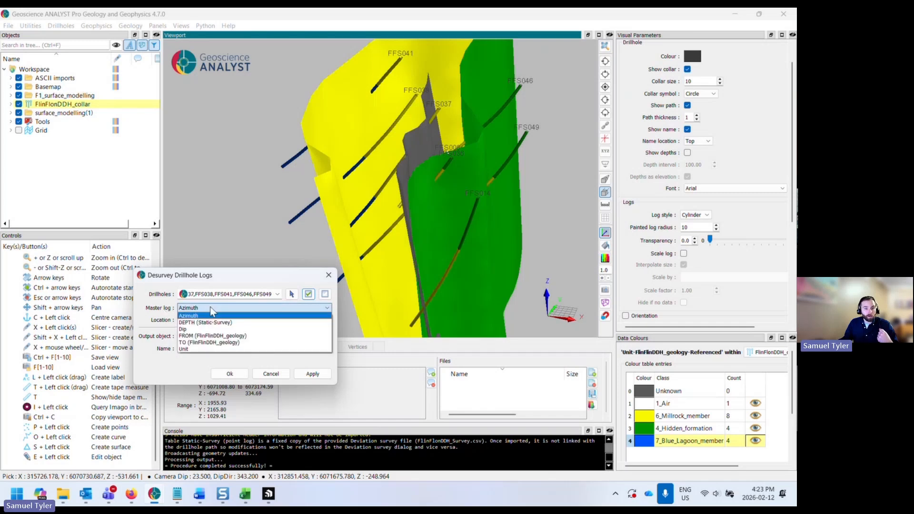
left_click(226, 350)
- Name the output points Unit_desurv and run the desurvey for all listed drillholes
left_click(216, 351)
type("Un")
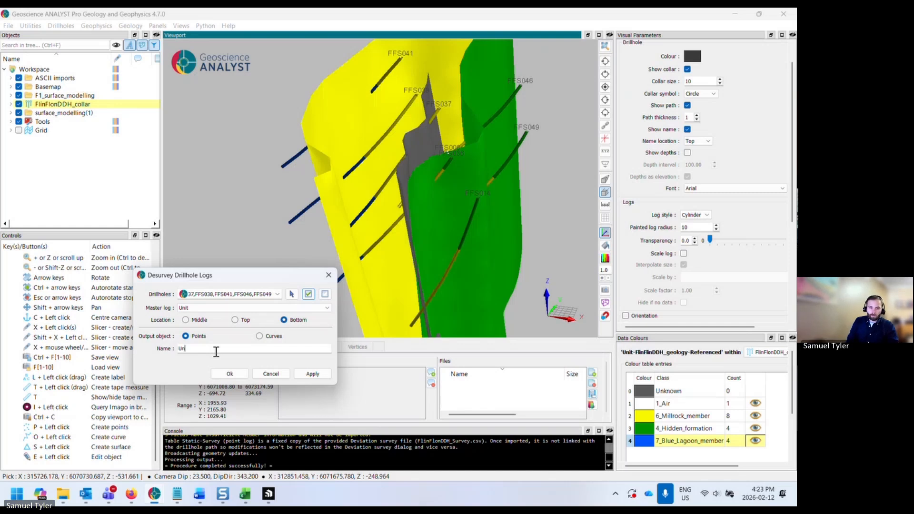
type("it_desurv")
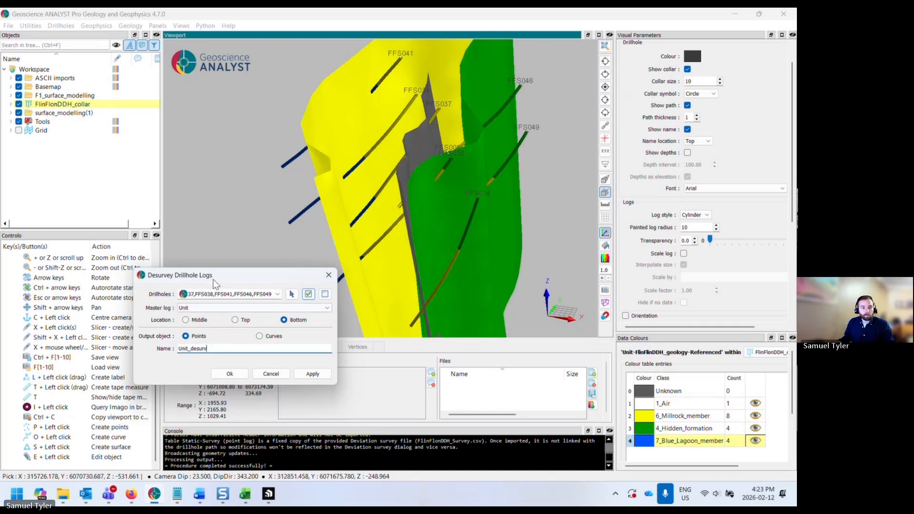
left_click_drag(219, 276, 298, 259)
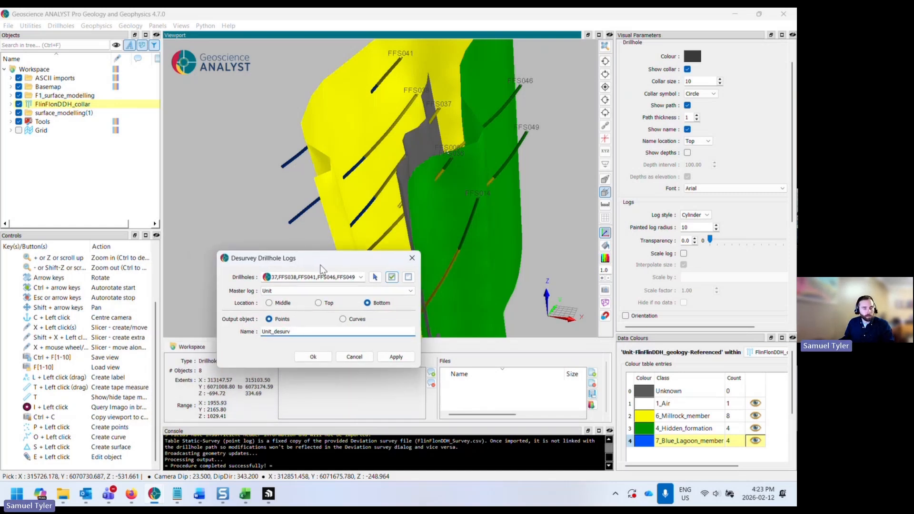
right_click(100, 106)
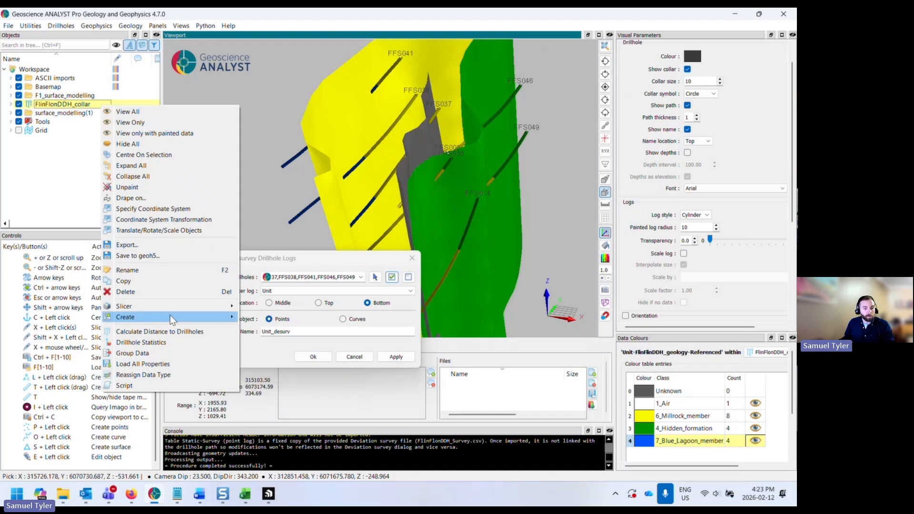
mouse_move(171, 317)
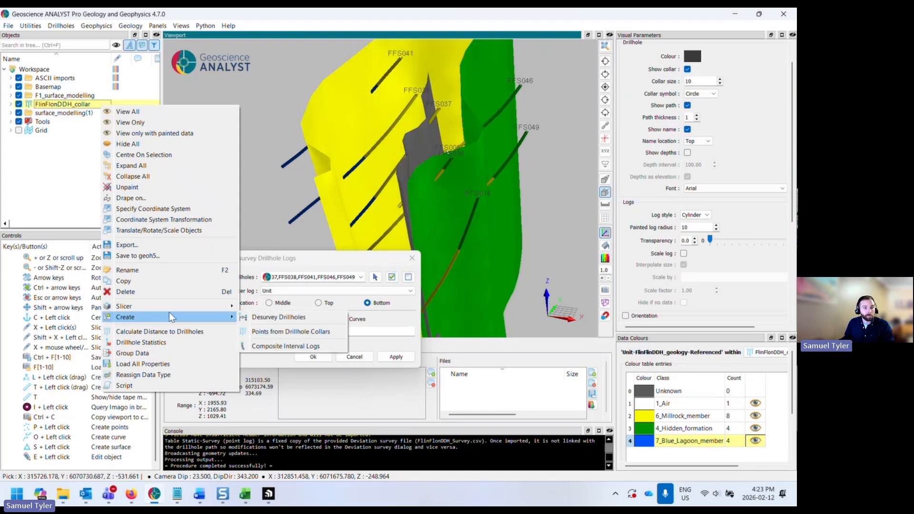
left_click(288, 322)
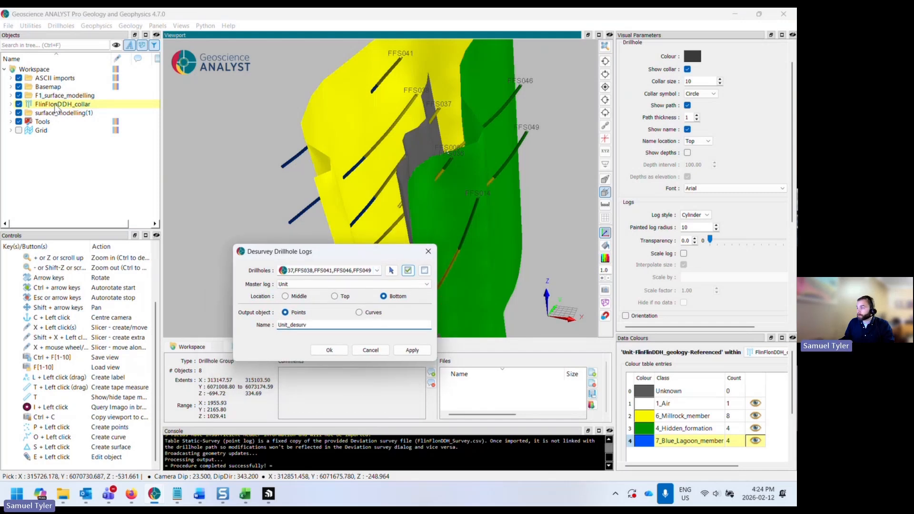
left_click(377, 270)
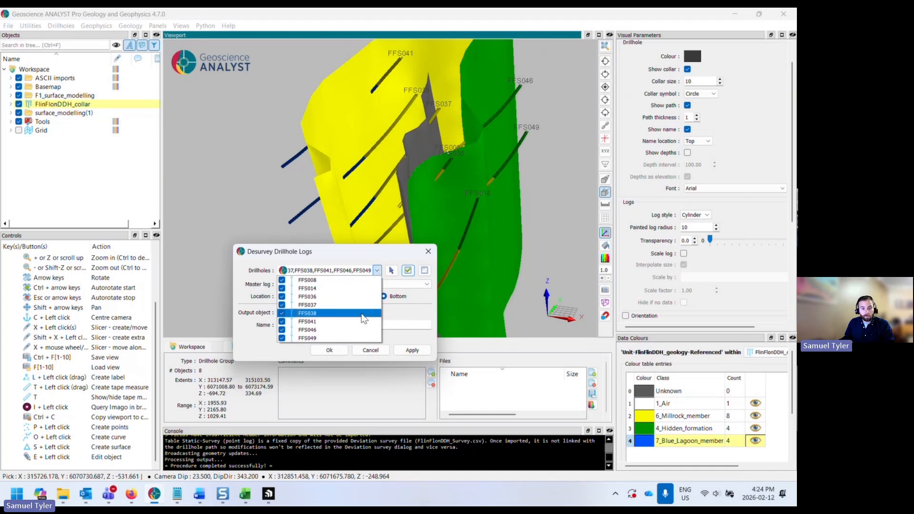
left_click(364, 270)
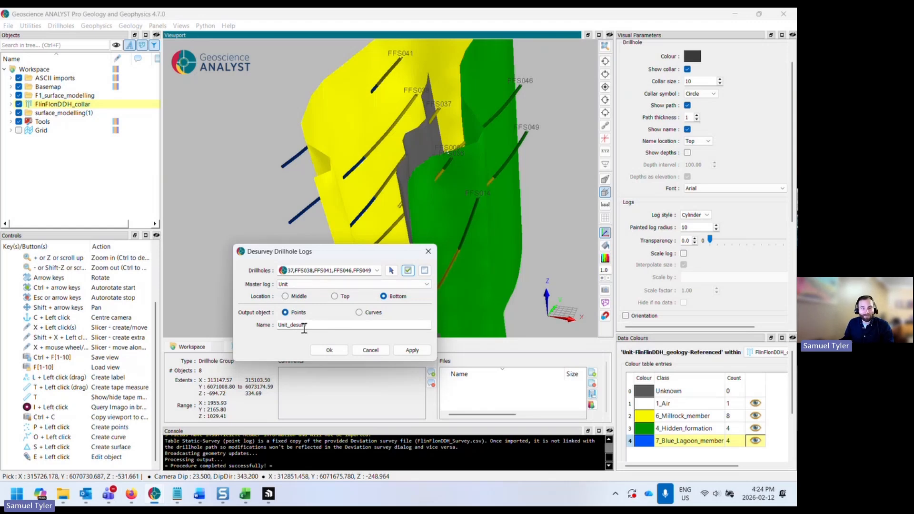
left_click(315, 353)
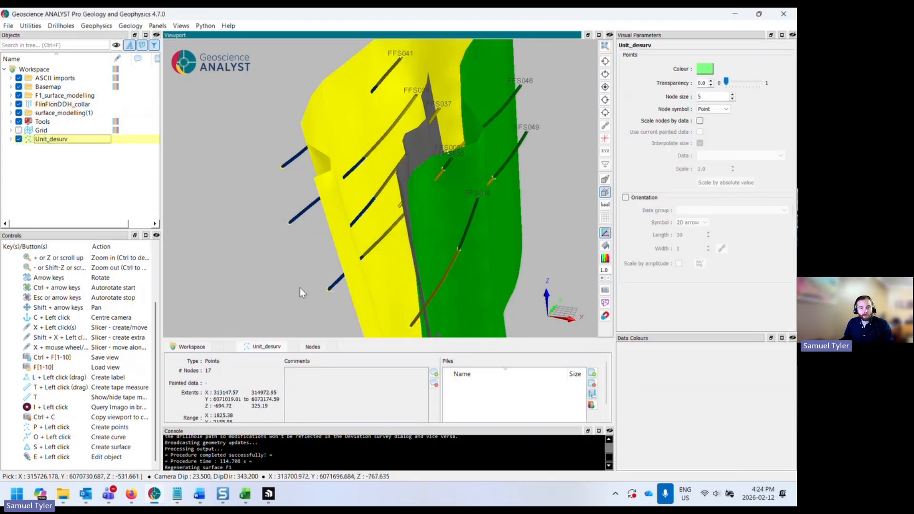
- Display the Unit data on the new Unit_desurv points
left_click_drag(298, 287, 279, 270)
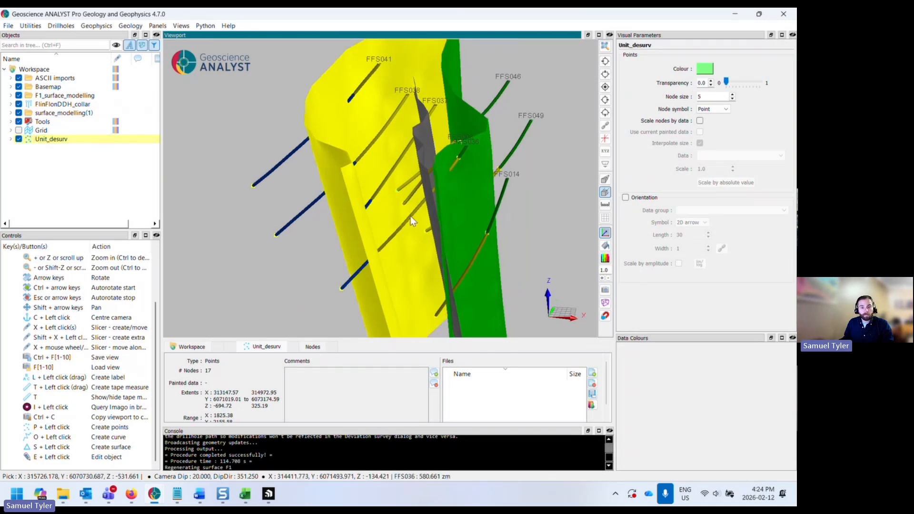
mouse_move(411, 216)
left_mouse_down()
mouse_move(422, 201)
mouse_move(412, 199)
mouse_move(472, 265)
mouse_move(386, 204)
mouse_move(429, 243)
mouse_move(426, 250)
mouse_move(395, 222)
left_mouse_up()
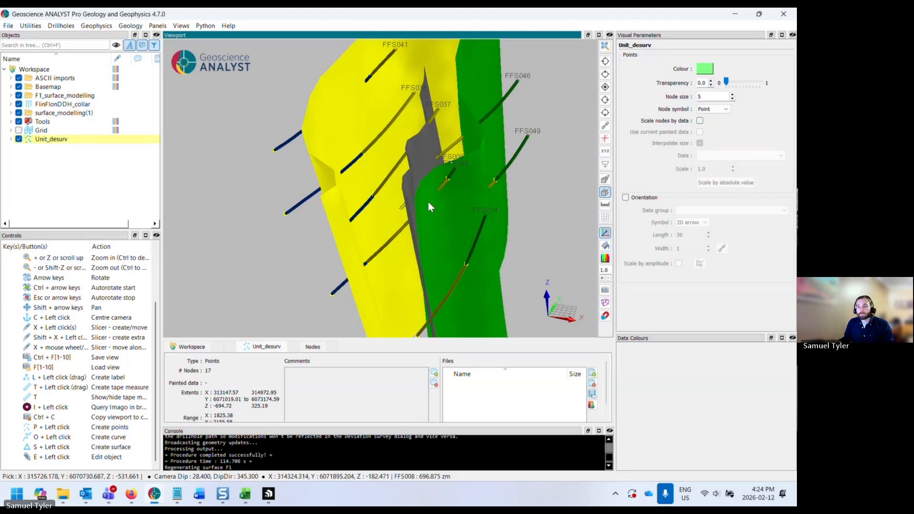
left_click(11, 139)
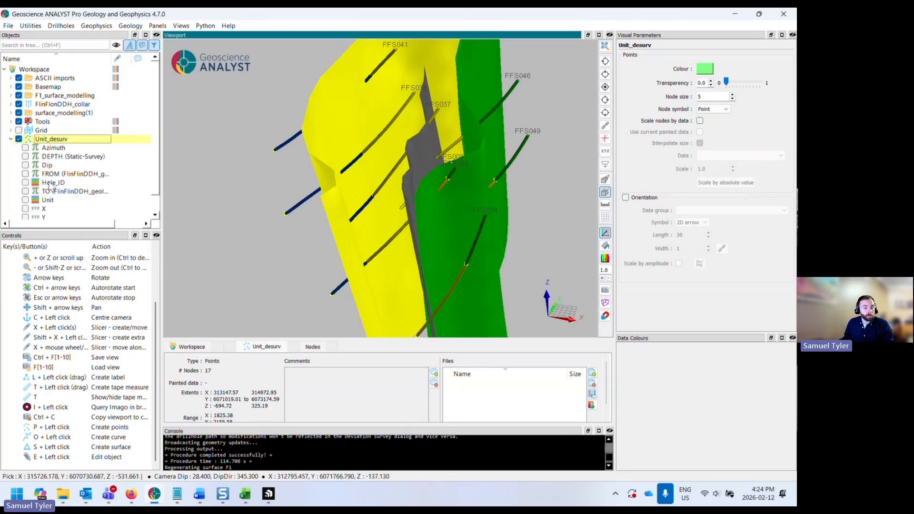
left_click(47, 203)
left_click(25, 200)
scroll(382, 244, "down", 3)
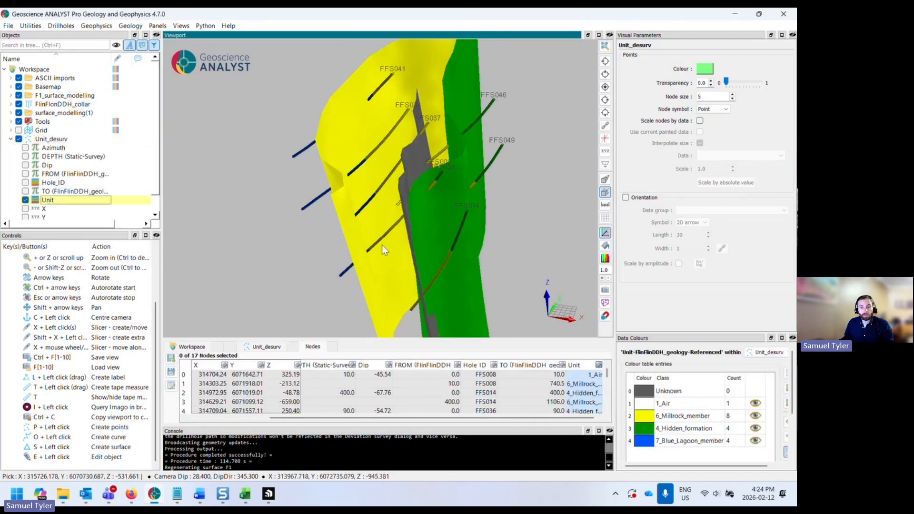
- Hide the F1 and Hidden formation surfaces in the surface modelling group
left_click_drag(378, 233, 392, 241)
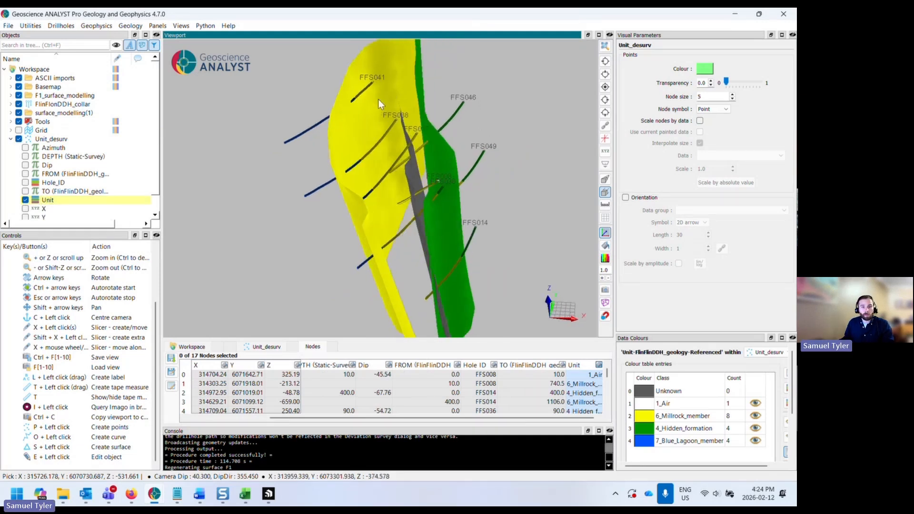
left_click_drag(384, 110, 389, 94)
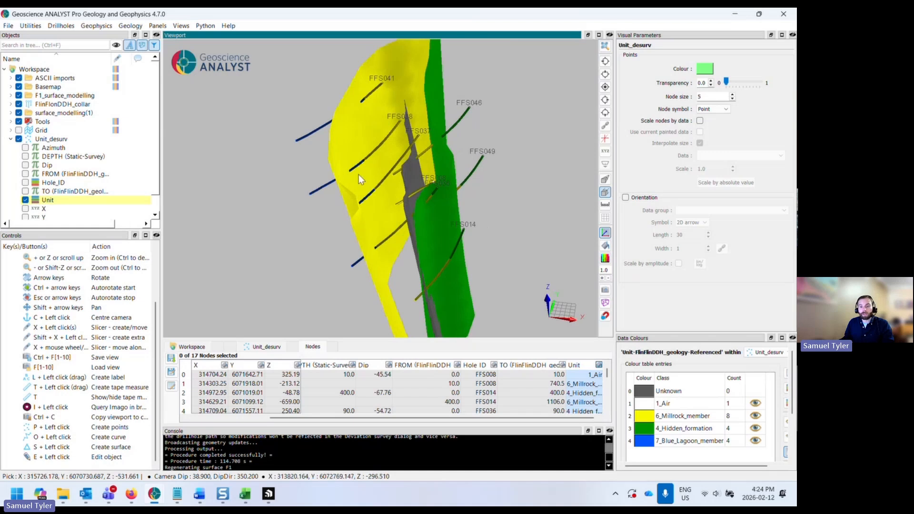
left_click_drag(676, 336, 676, 293)
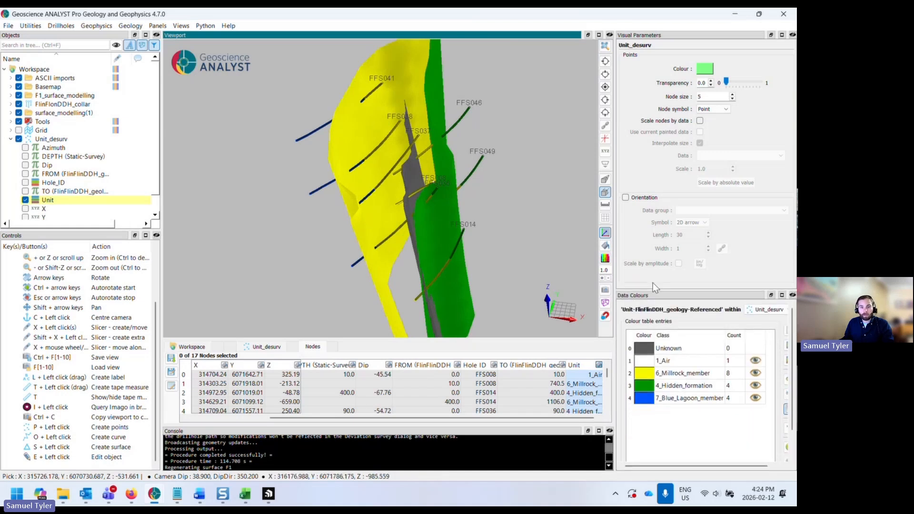
left_click_drag(435, 202, 434, 193)
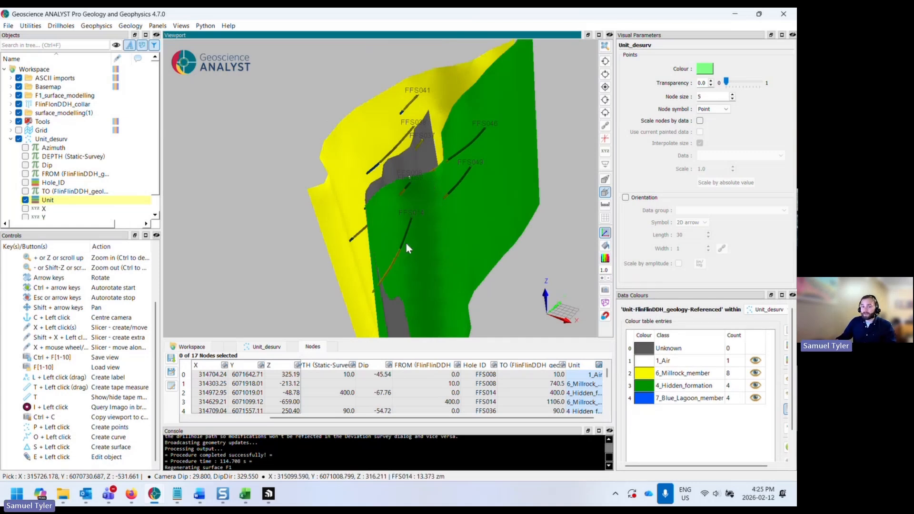
left_click(10, 139)
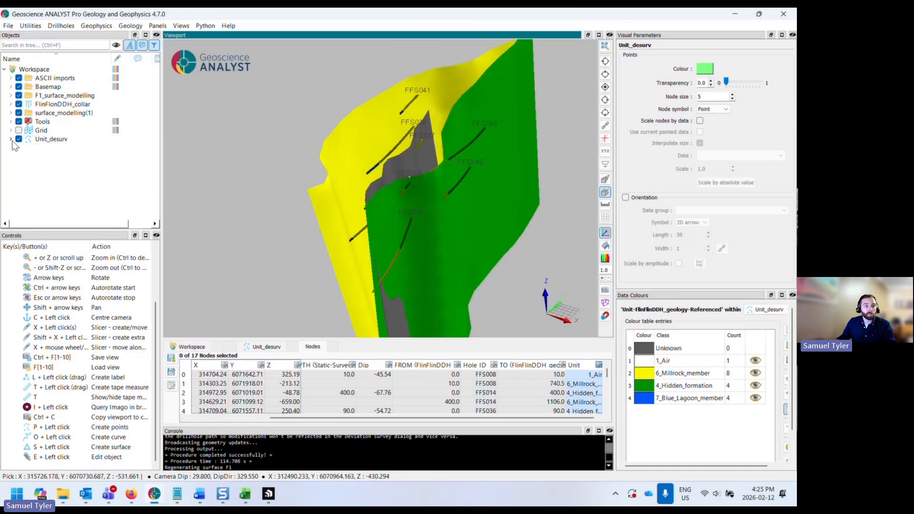
left_click(11, 112)
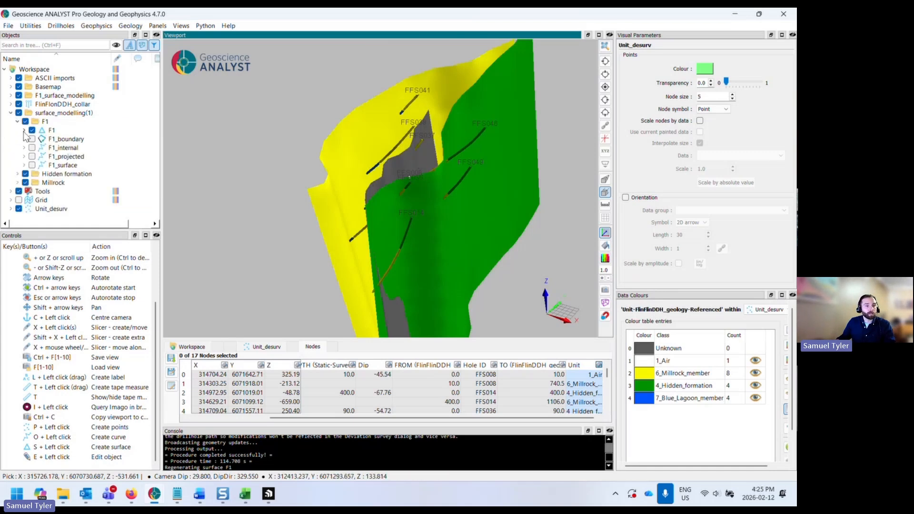
left_click(32, 130)
left_click(18, 122)
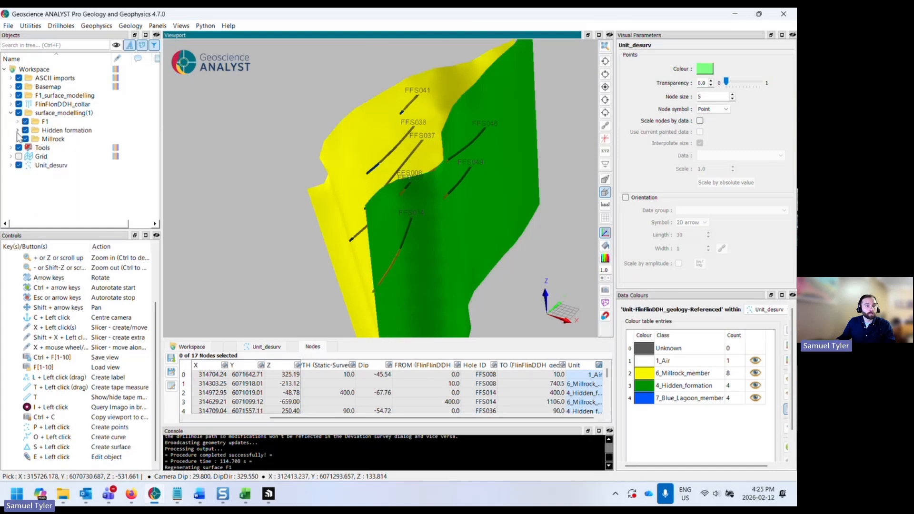
left_click(18, 131)
left_click(32, 148)
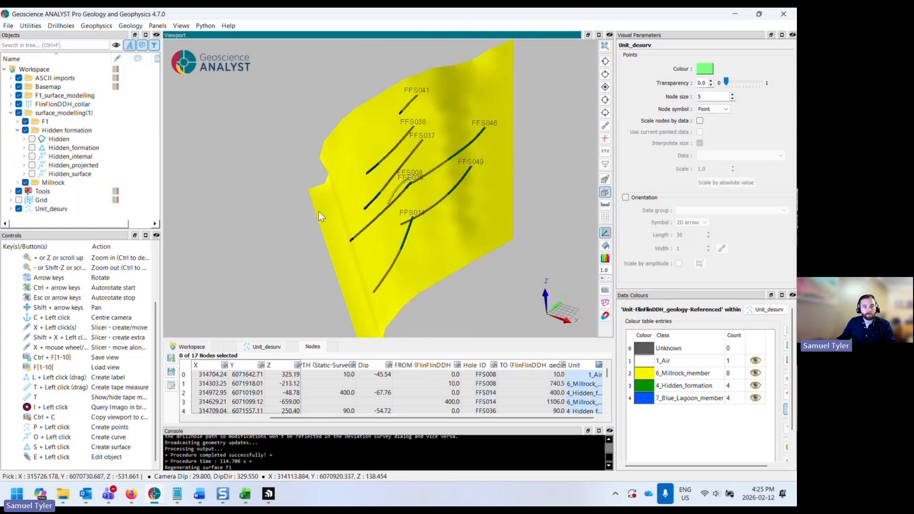
- Hide the FlinFlonDDH_collar drillholes in the viewport
left_click_drag(319, 212, 349, 193)
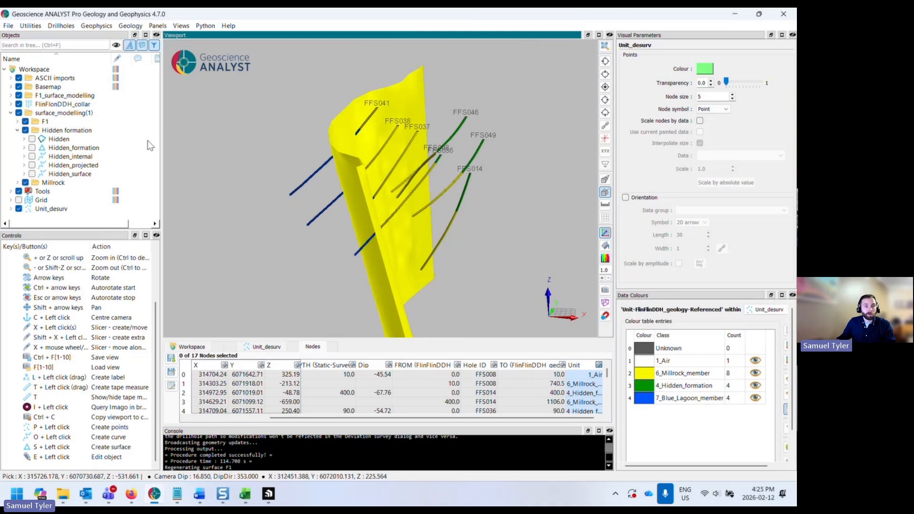
left_click(19, 104)
left_click_drag(395, 216, 382, 233)
- Set the node size of the Unit_desurv points to 8
left_click(50, 209)
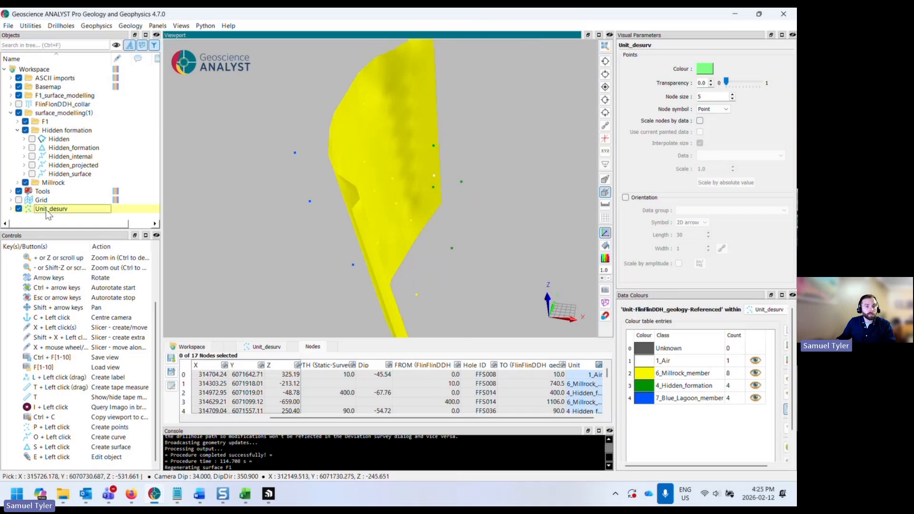
left_click(732, 95)
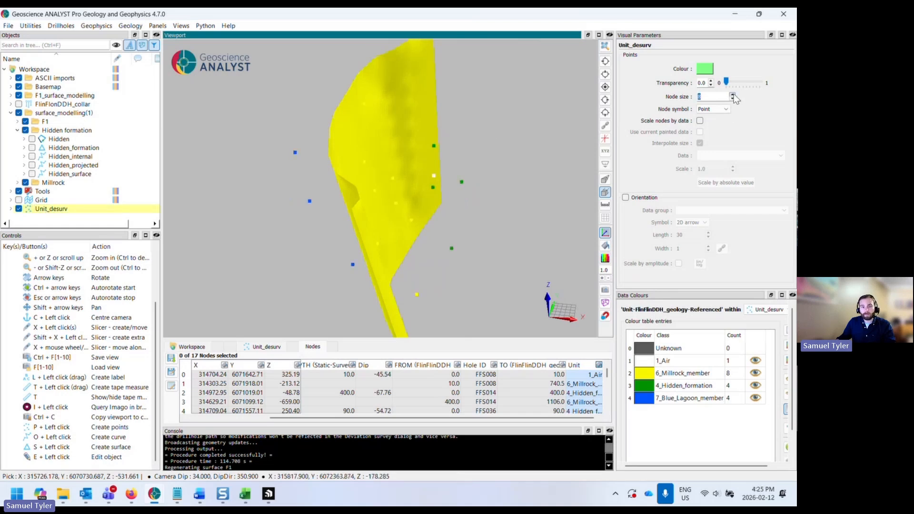
left_click_drag(428, 235, 381, 250)
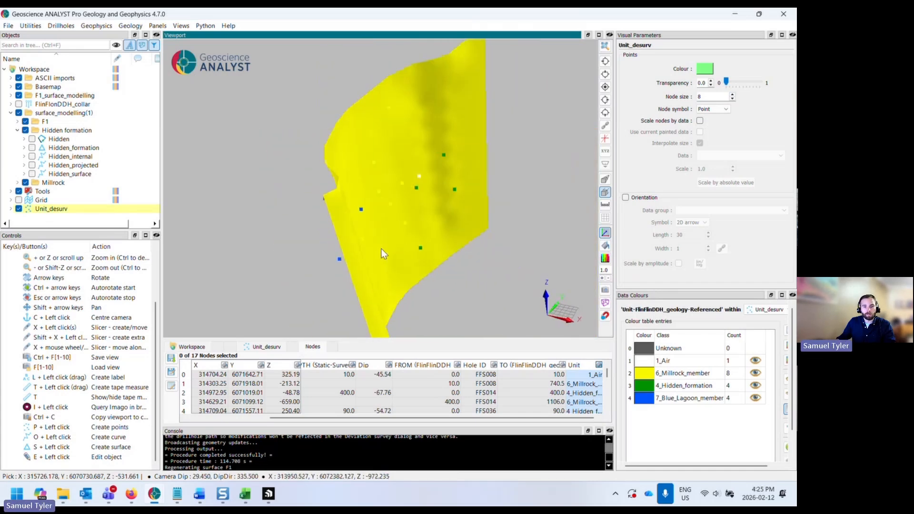
- Select the Millrock surface and turn on its mesh display
left_click(375, 195)
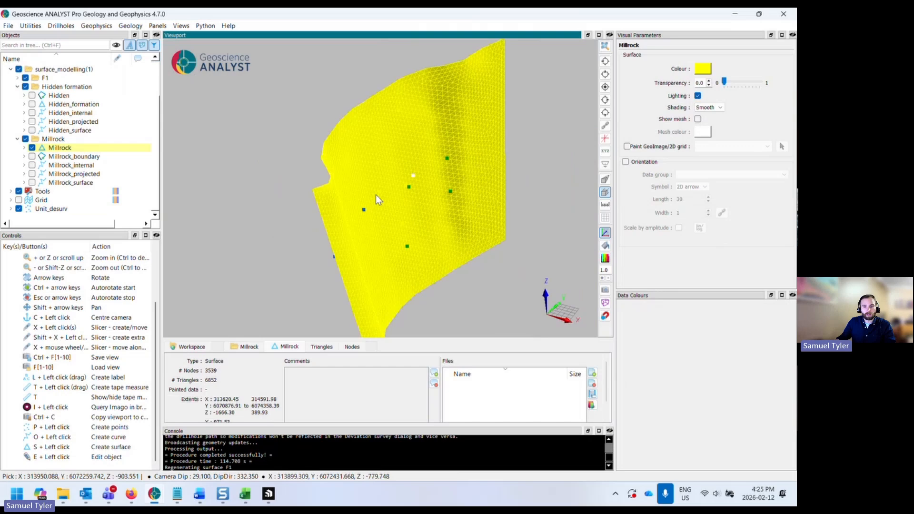
left_click(698, 119)
left_click_drag(493, 288, 345, 244)
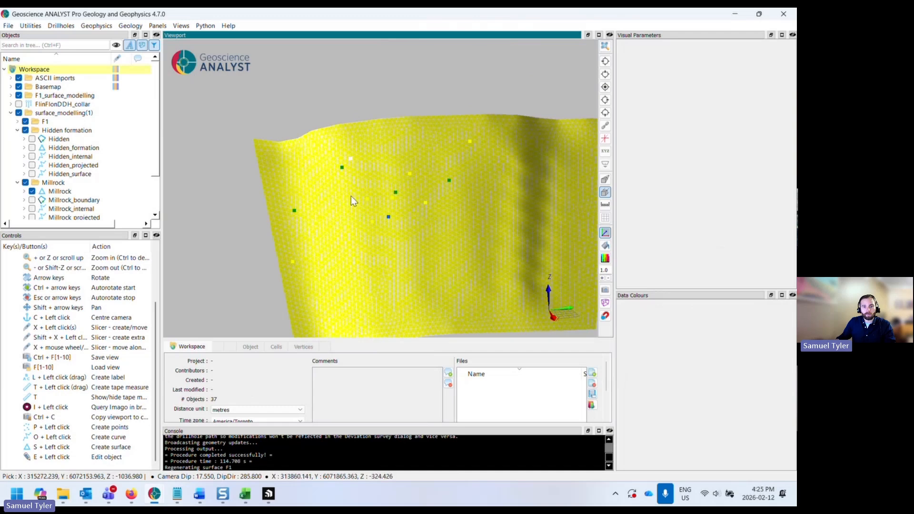
left_click_drag(418, 242, 458, 262)
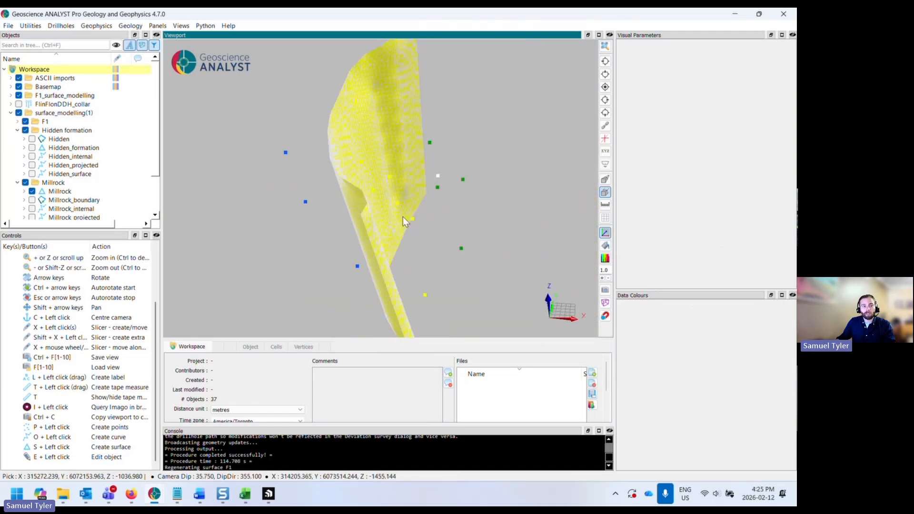
- Collapse the Millrock, Hidden formation and surface_modelling folders in the object tree
left_click(17, 183)
left_click(17, 130)
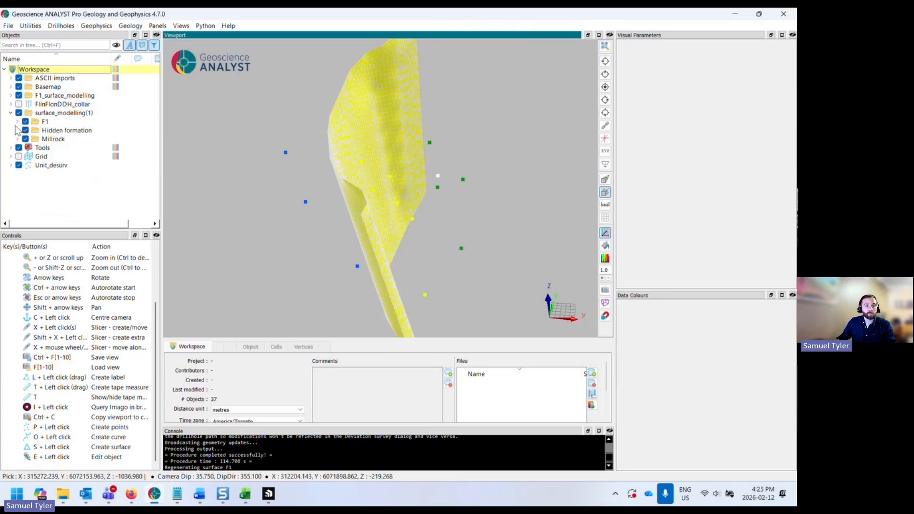
left_click(11, 113)
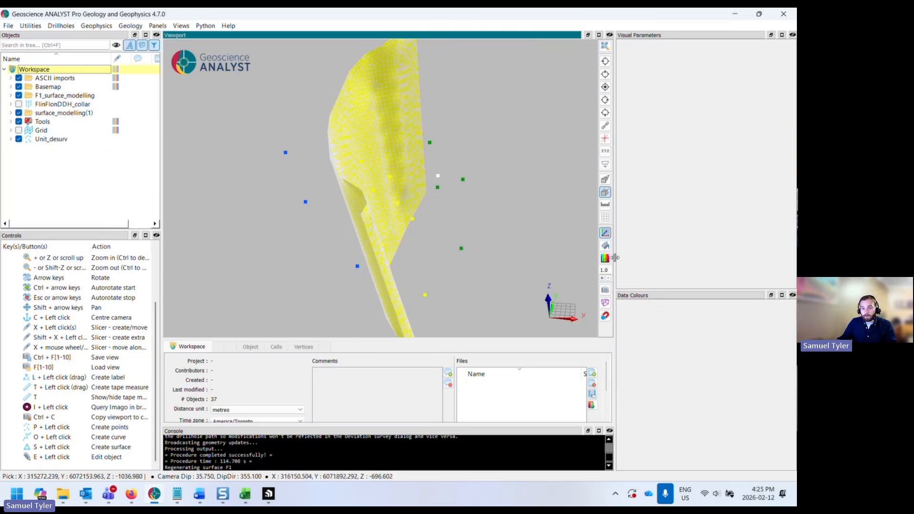
left_click_drag(614, 257, 587, 253)
left_click_drag(618, 290, 616, 248)
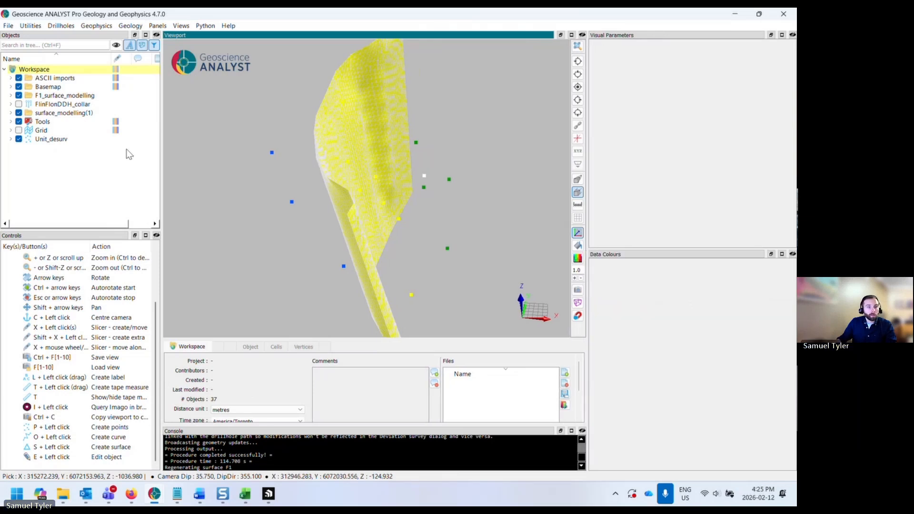
- Show only the 6_Millrock_member class of the Unit data on Unit_desurv
left_click(11, 139)
left_click(55, 200)
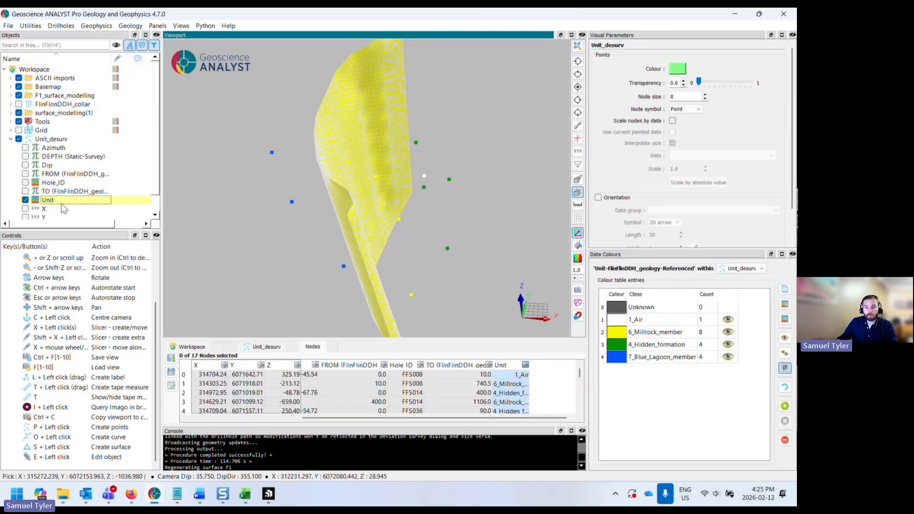
left_click(642, 332)
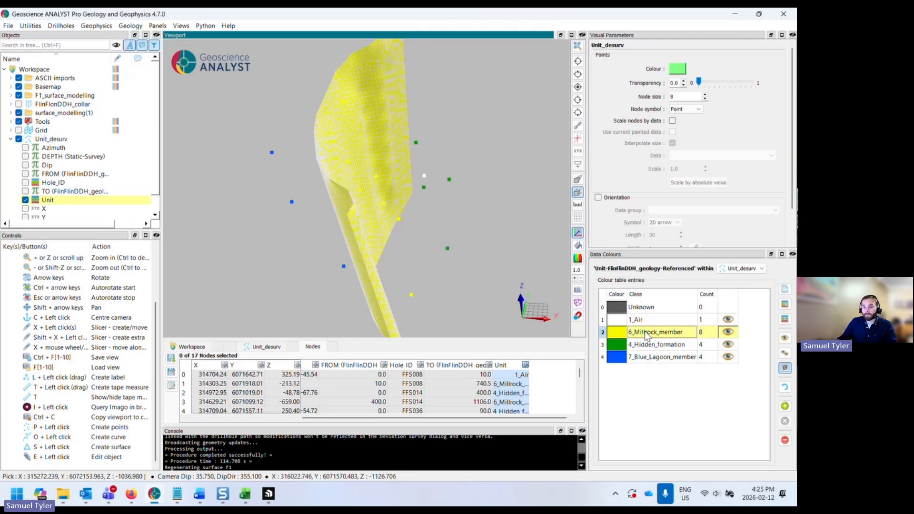
left_click(784, 339)
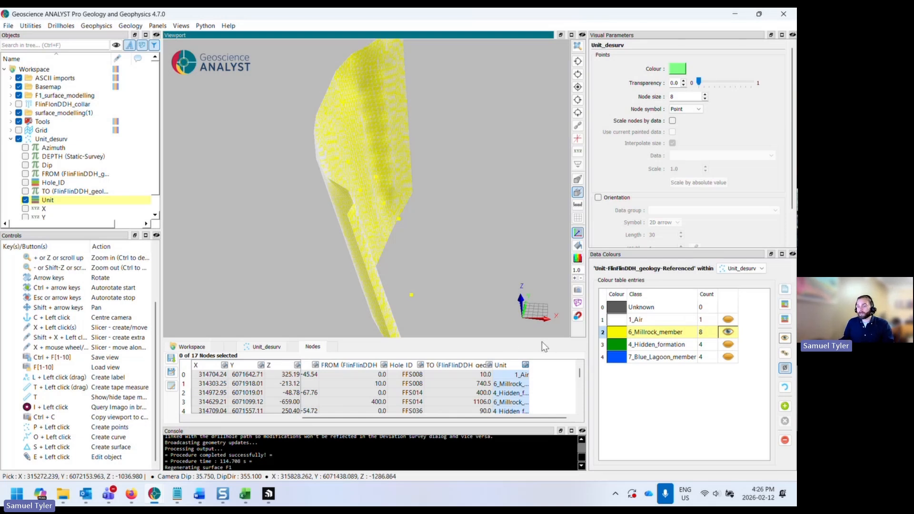
- Start a Masking Property on the Unit_desurv object
right_click(54, 139)
mouse_move(132, 326)
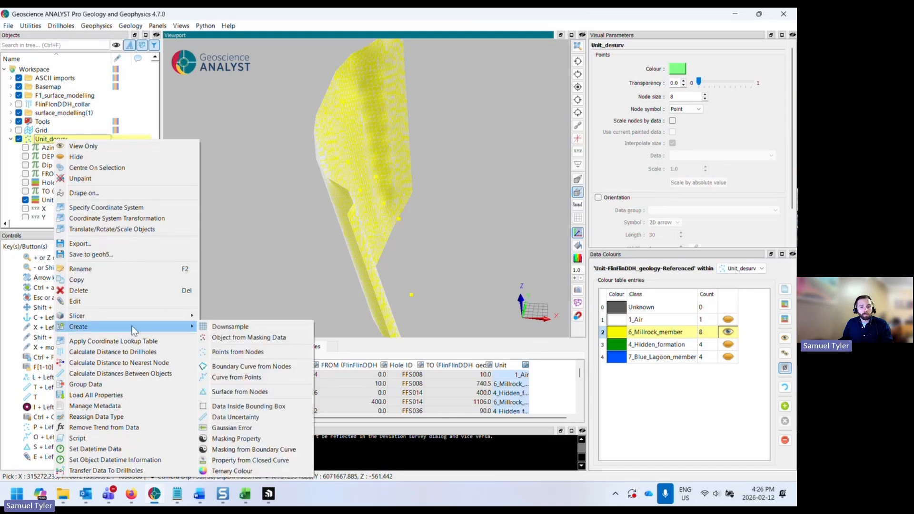
left_click(262, 438)
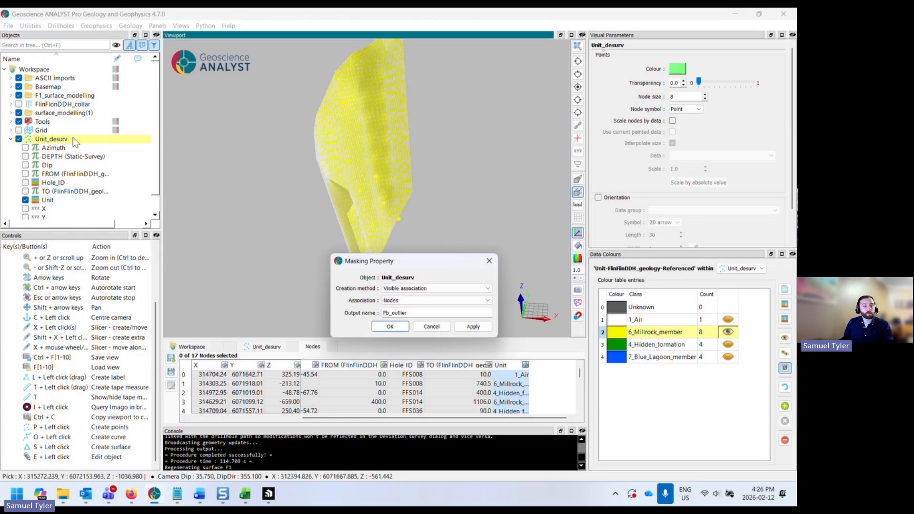
right_click(74, 142)
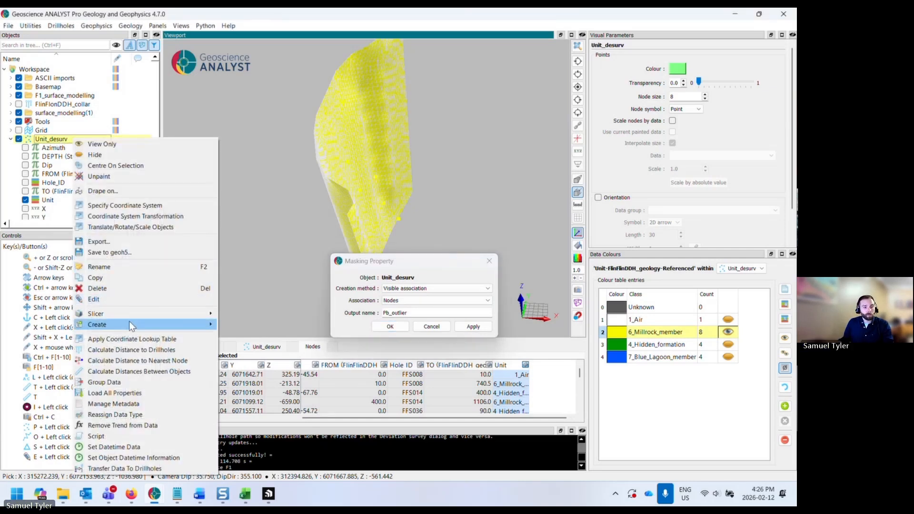
mouse_move(130, 323)
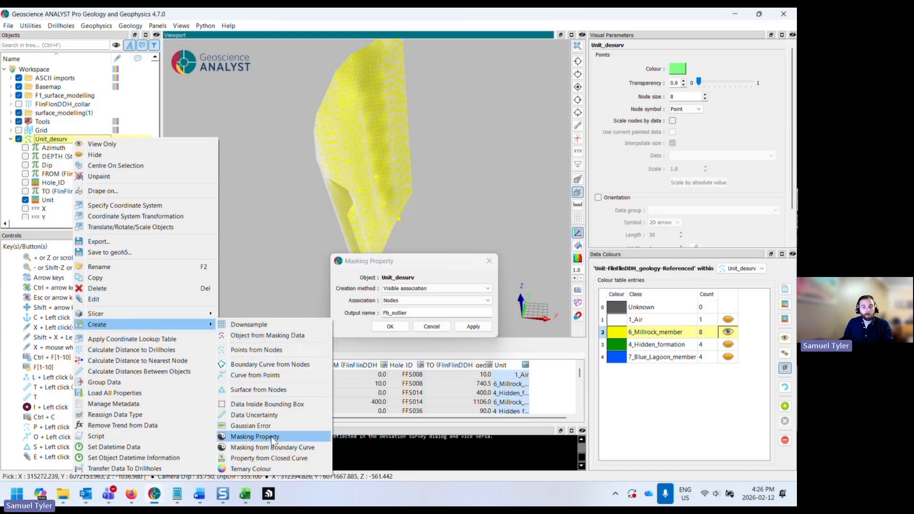
left_click(413, 267)
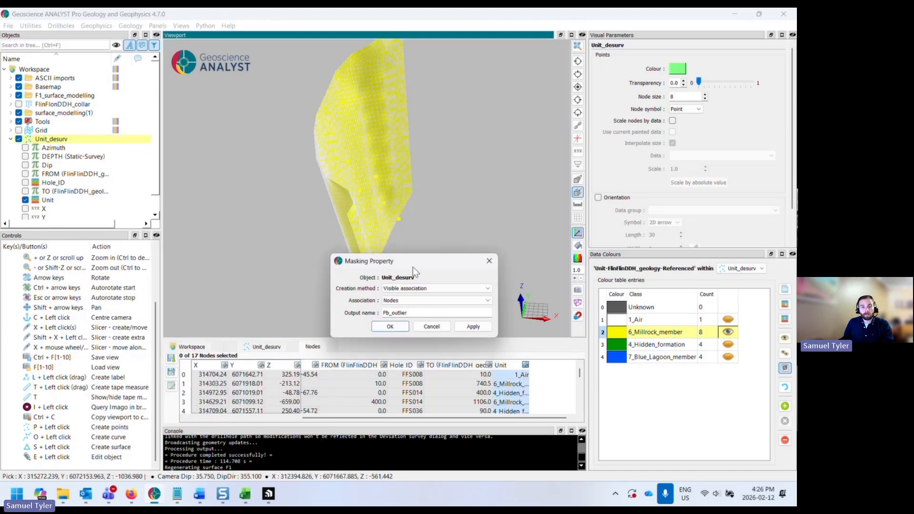
- Name the masking output Millrock_pts and create the masking property from visible nodes
left_click_drag(410, 269, 432, 295)
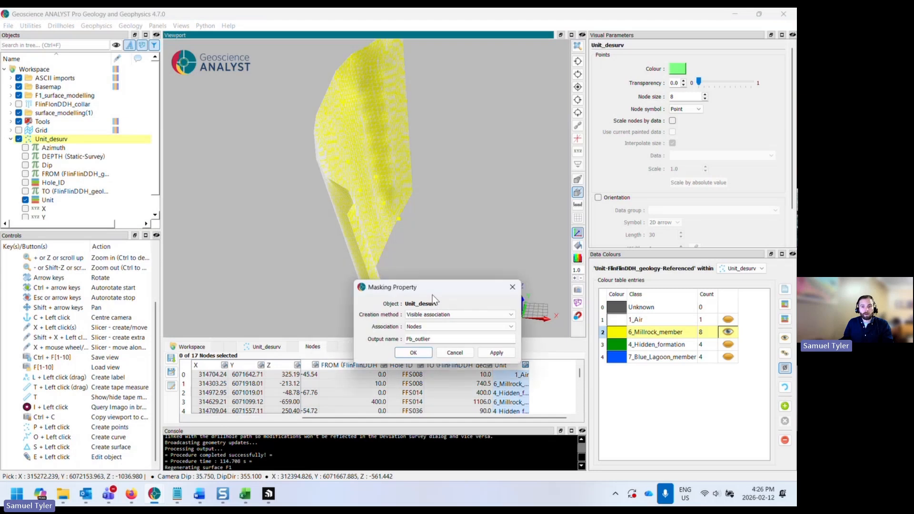
mouse_move(400, 224)
left_mouse_down()
mouse_move(427, 212)
mouse_move(393, 215)
left_mouse_up()
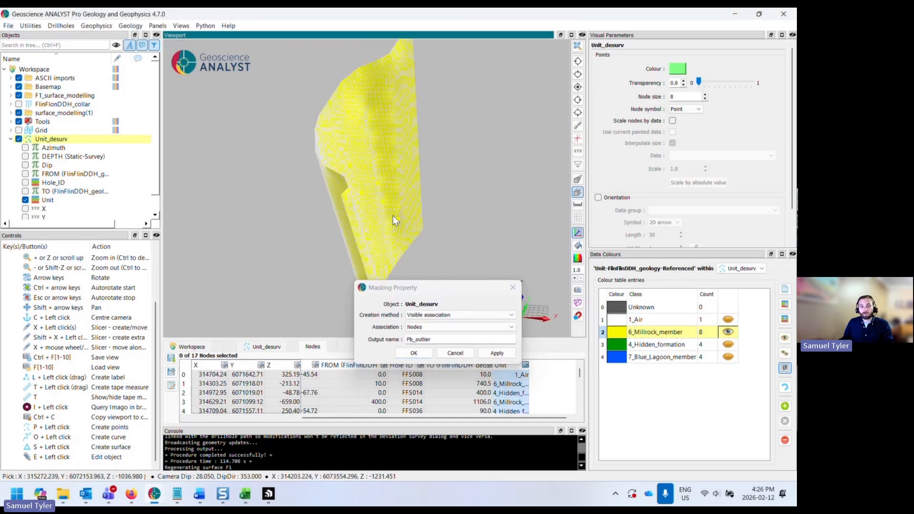
left_click_drag(431, 339, 390, 342)
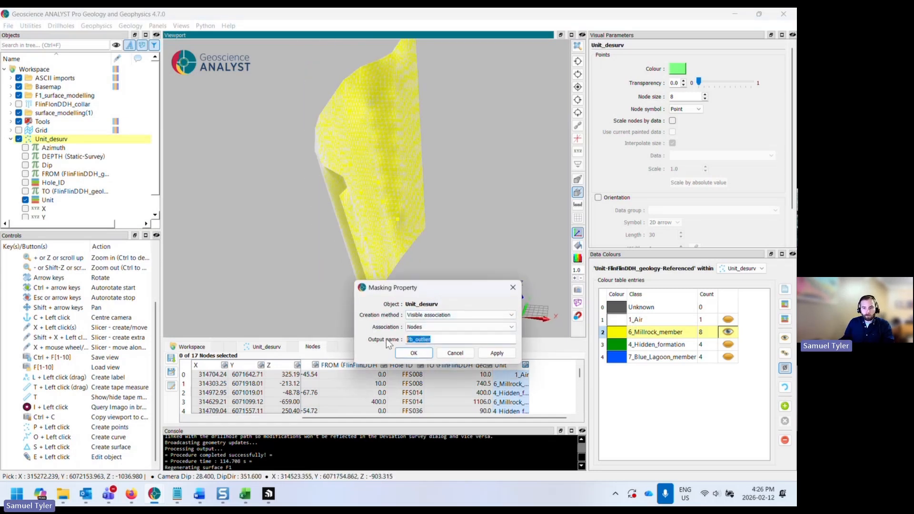
type("Mill")
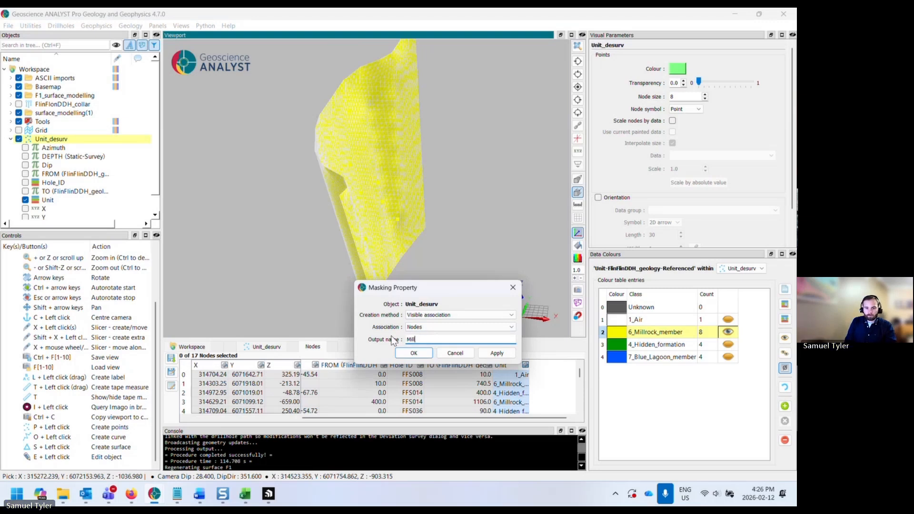
type("rock_pts")
left_click(426, 352)
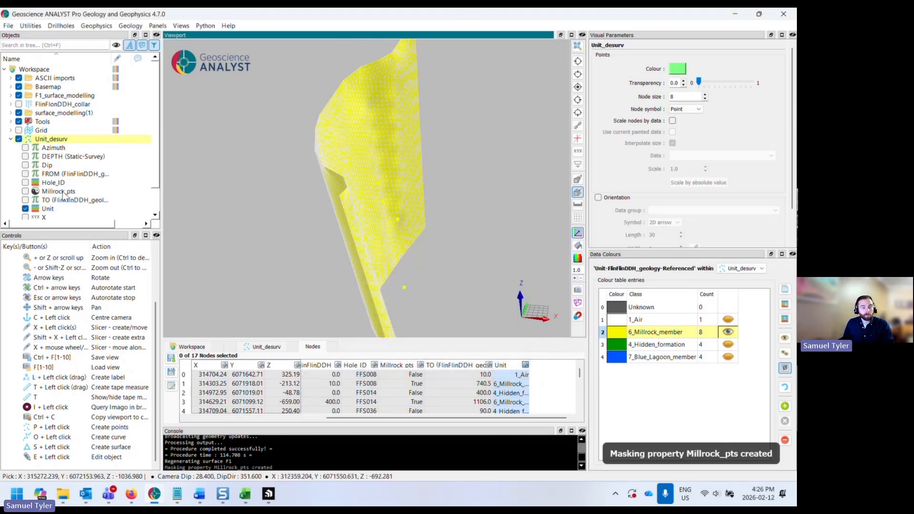
- Create a new points object from Unit_desurv using Millrock_pts as the masking data
left_click(62, 192)
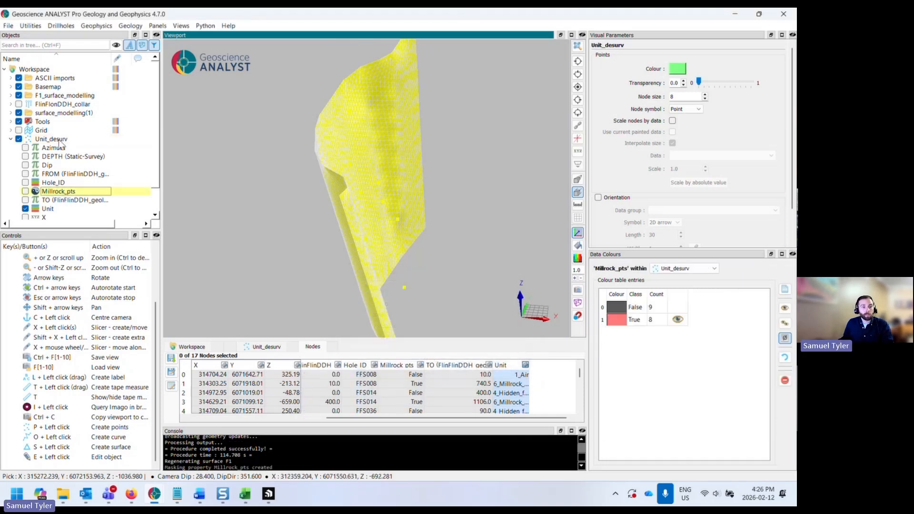
right_click(81, 140)
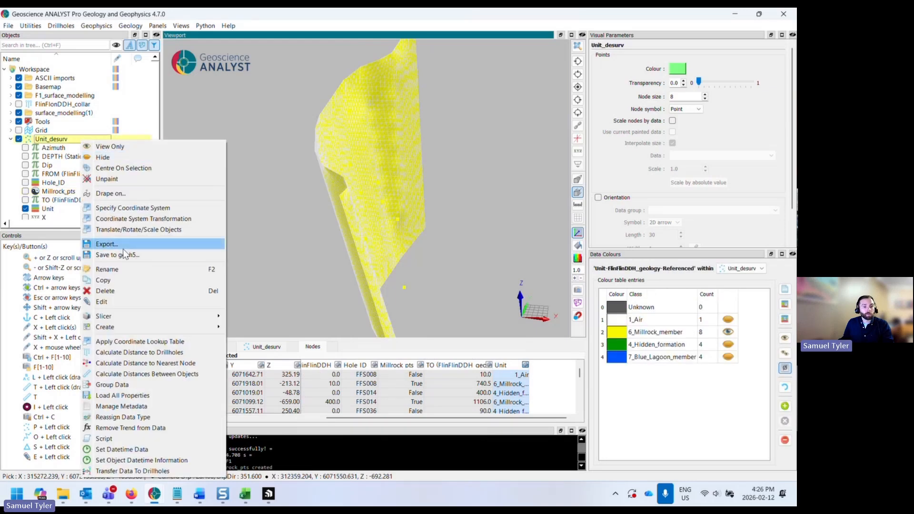
mouse_move(133, 329)
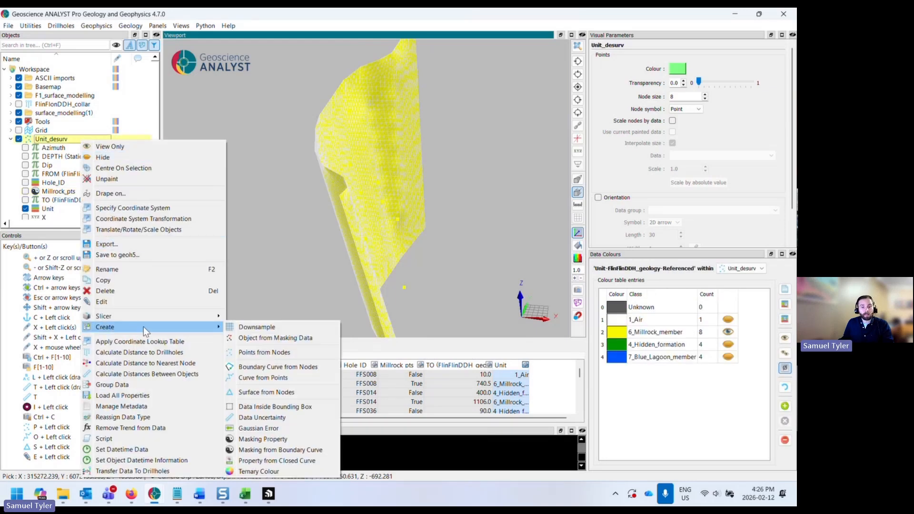
left_click(265, 339)
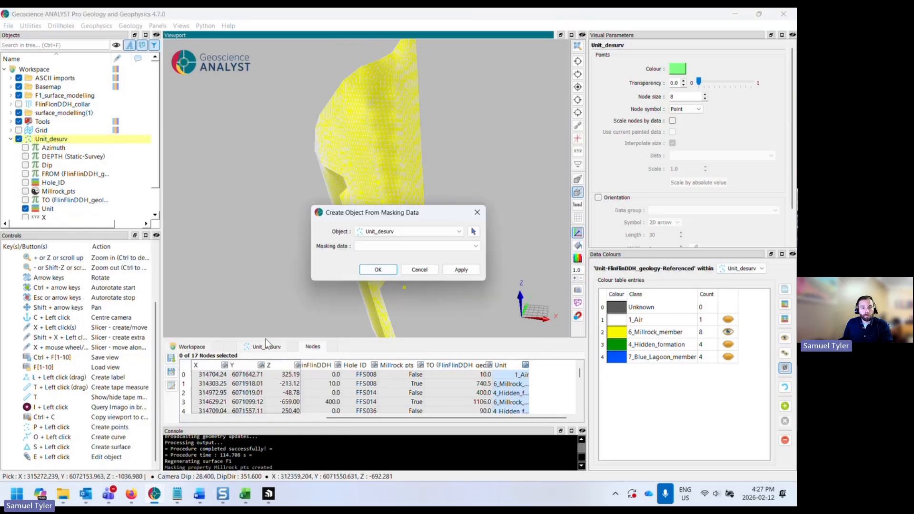
left_click(391, 247)
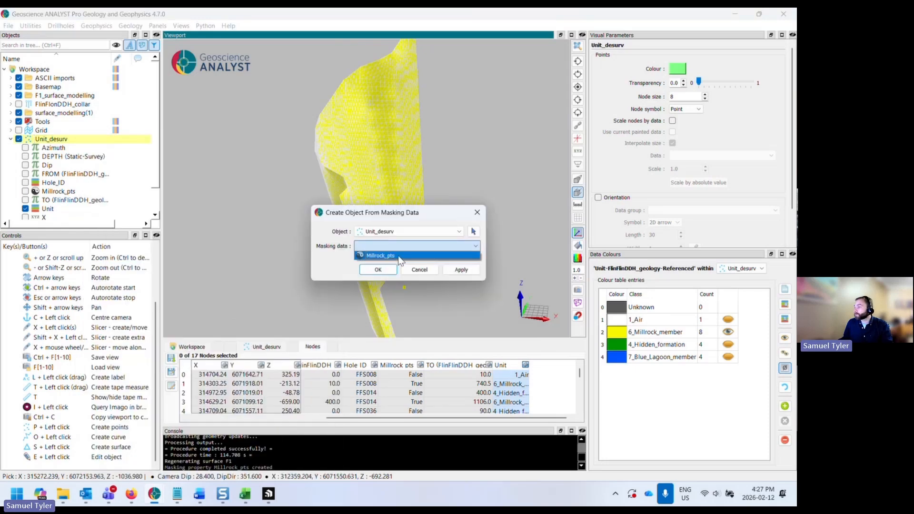
left_click(398, 256)
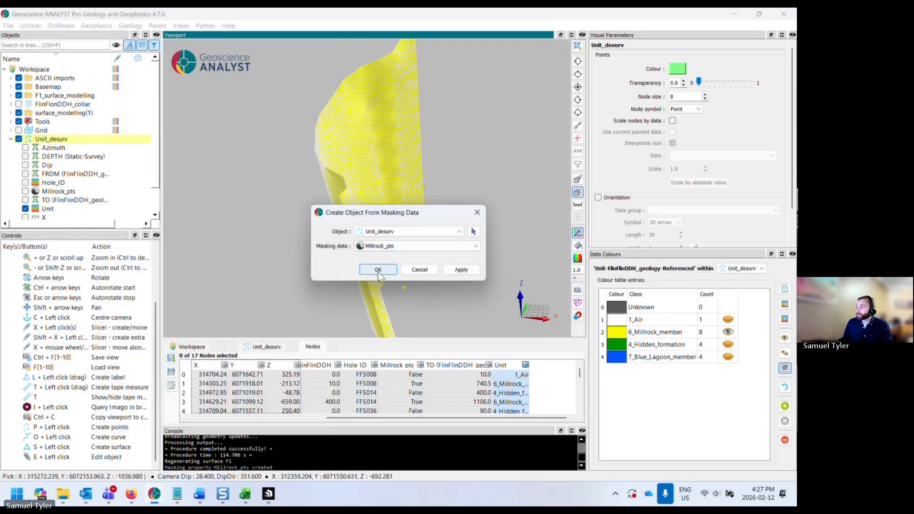
left_click(378, 270)
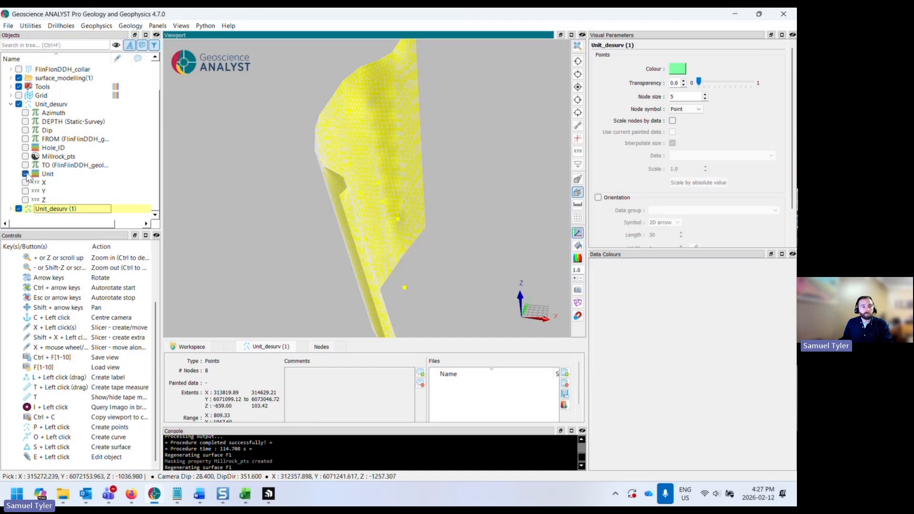
- Compare the Millrock_pts and Unit data on Unit_desurv, then collapse the object
left_click(58, 156)
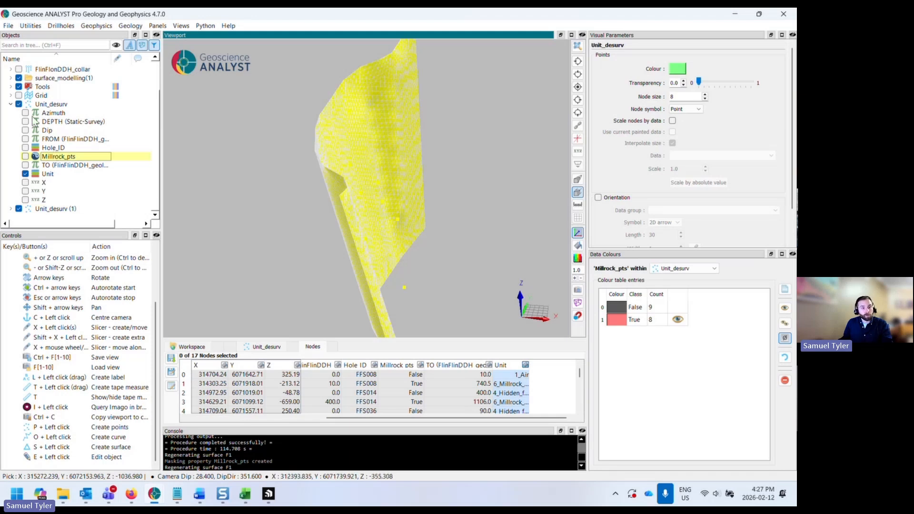
left_click(47, 174)
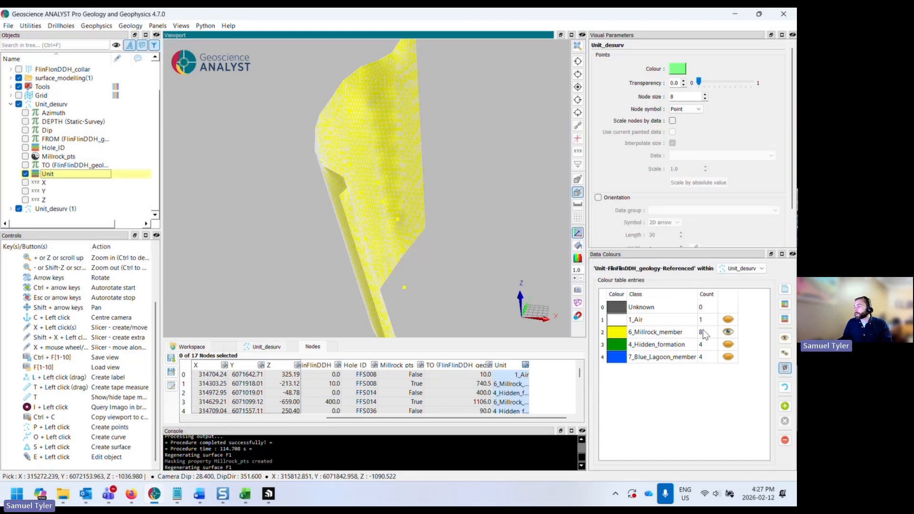
left_click(12, 104)
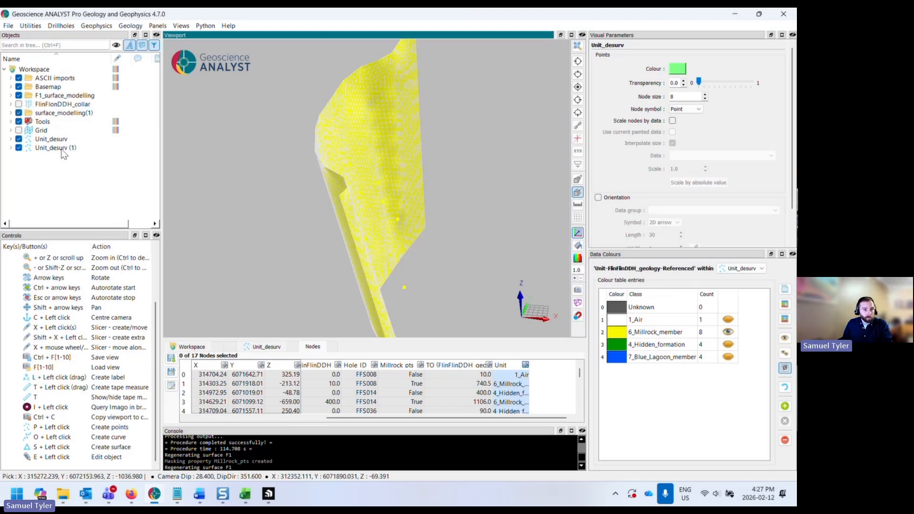
- Rename the new points object Unit_desurv (1) as Millrock_pts
left_click(62, 148)
left_click(61, 149)
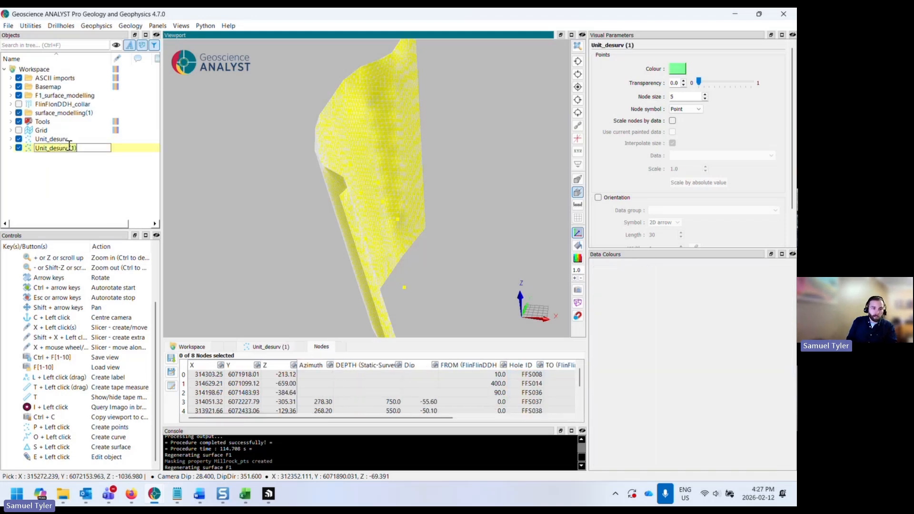
type("Mi")
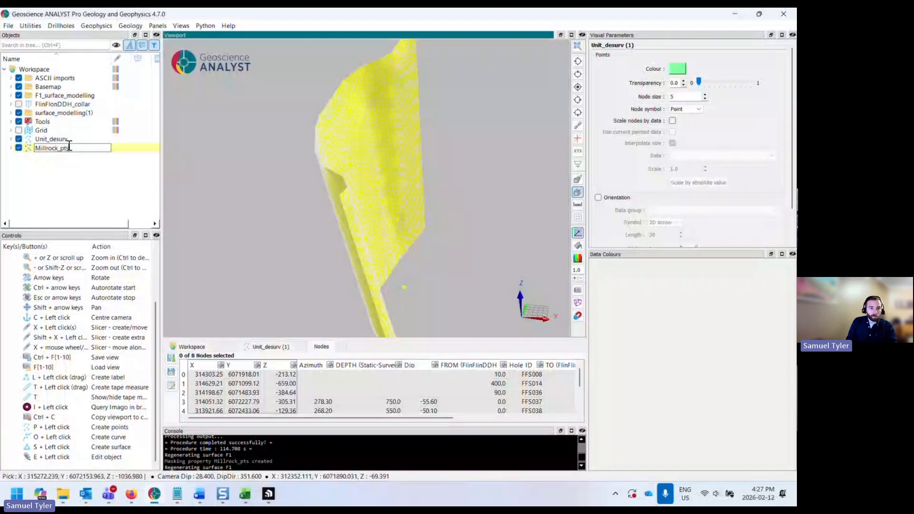
type("llrock_pts")
key("Return")
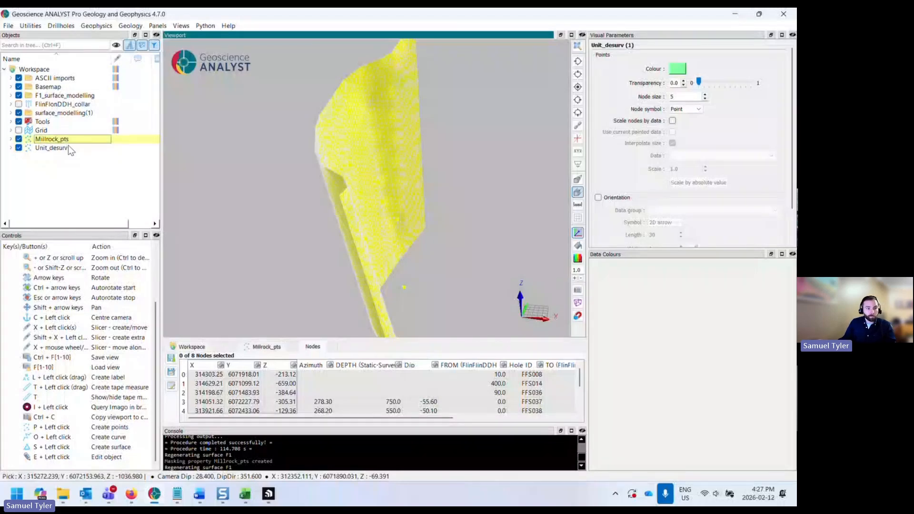
- Expand Millrock_pts, show the FlinFlonDDH_collar drillholes, and orbit to inspect the points against the fault surface
left_click(11, 139)
scroll(71, 157, "down", 1)
left_click_drag(382, 218, 462, 266)
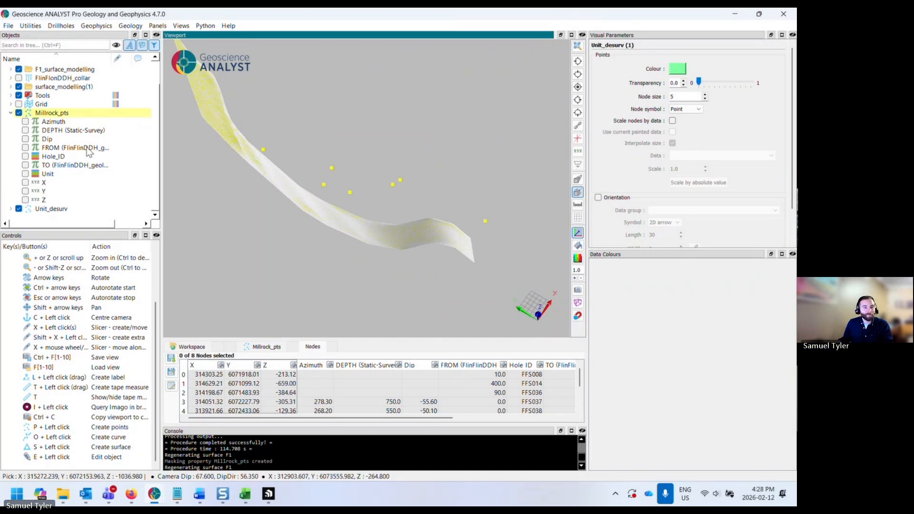
scroll(56, 176, "up", 1)
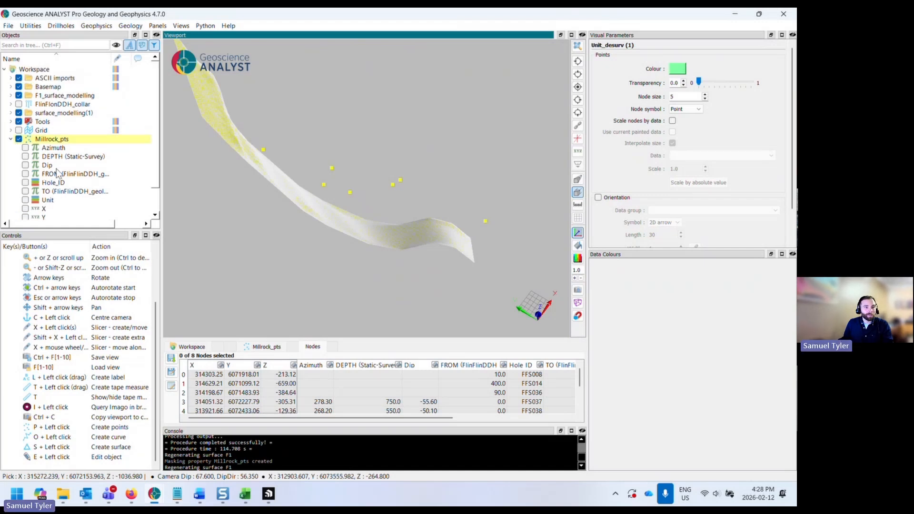
left_click(18, 105)
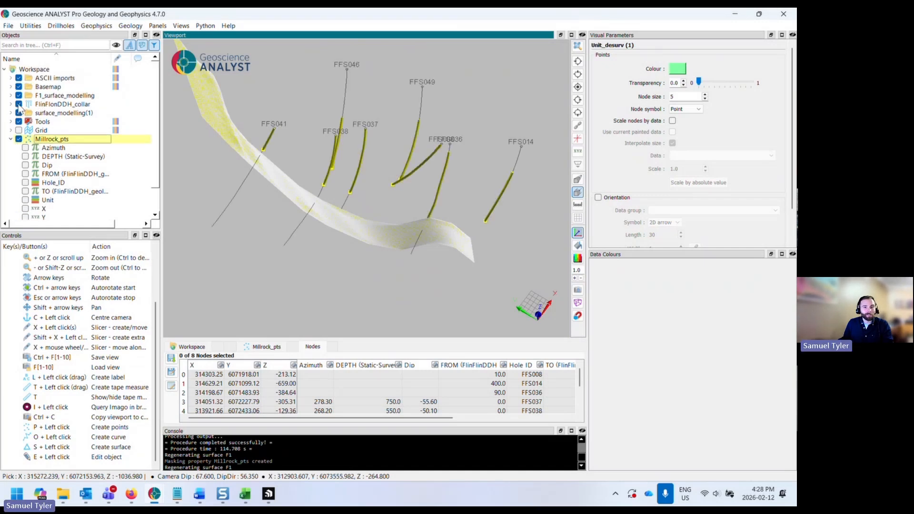
left_click_drag(423, 219, 419, 192)
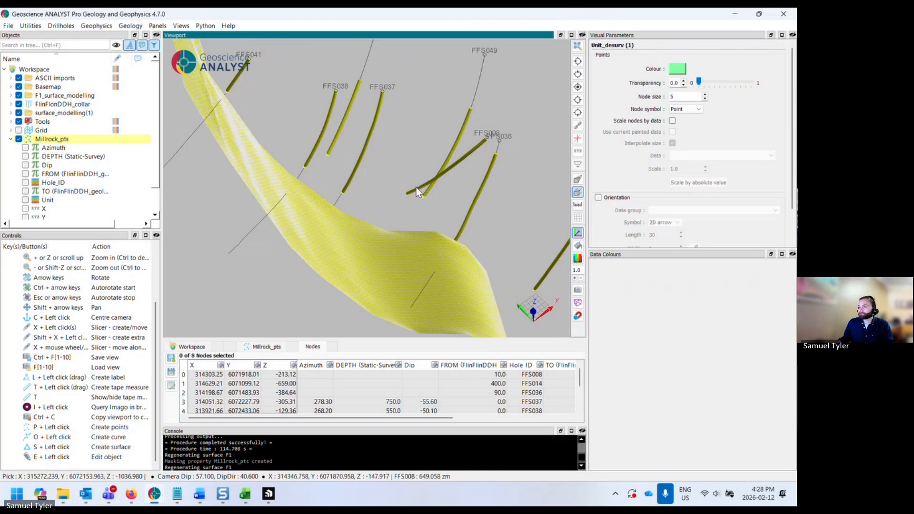
left_click_drag(416, 190, 444, 217)
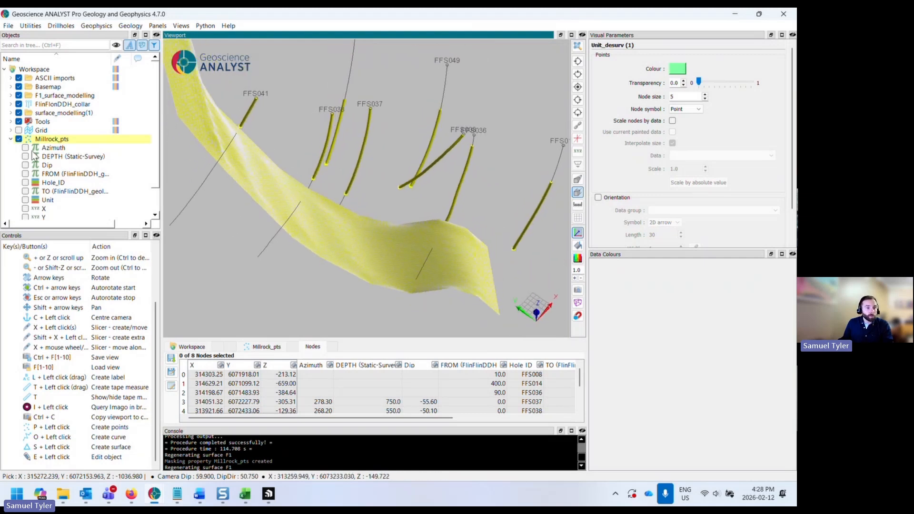
right_click(56, 144)
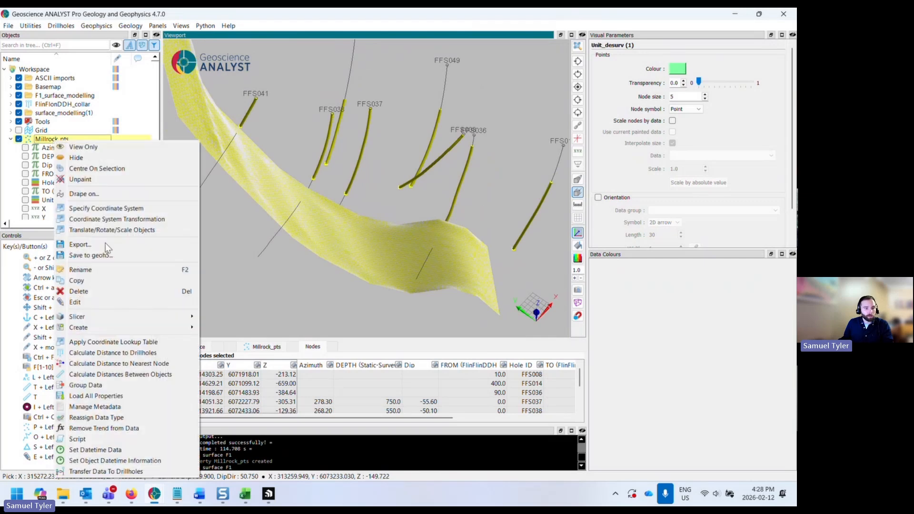
left_click(120, 303)
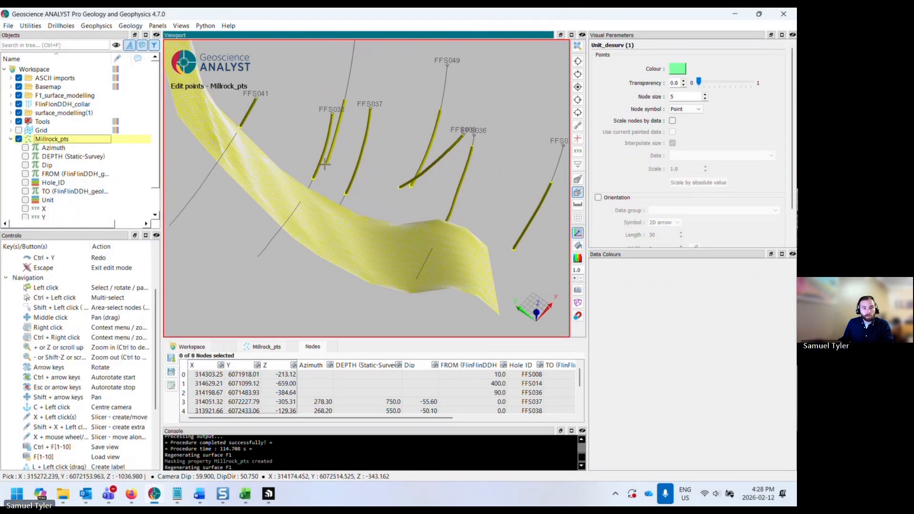
left_click(327, 165)
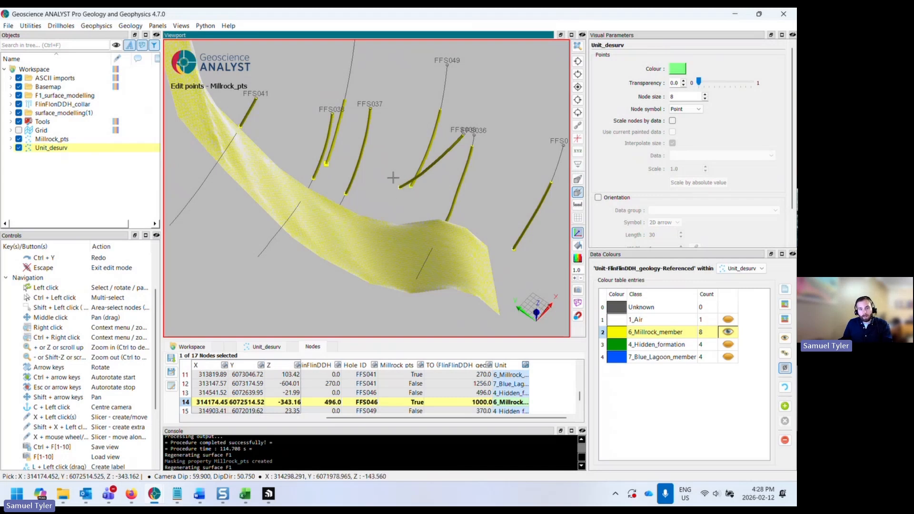
left_click_drag(386, 174, 424, 205, "shift")
middle_click_drag(424, 204, 451, 251)
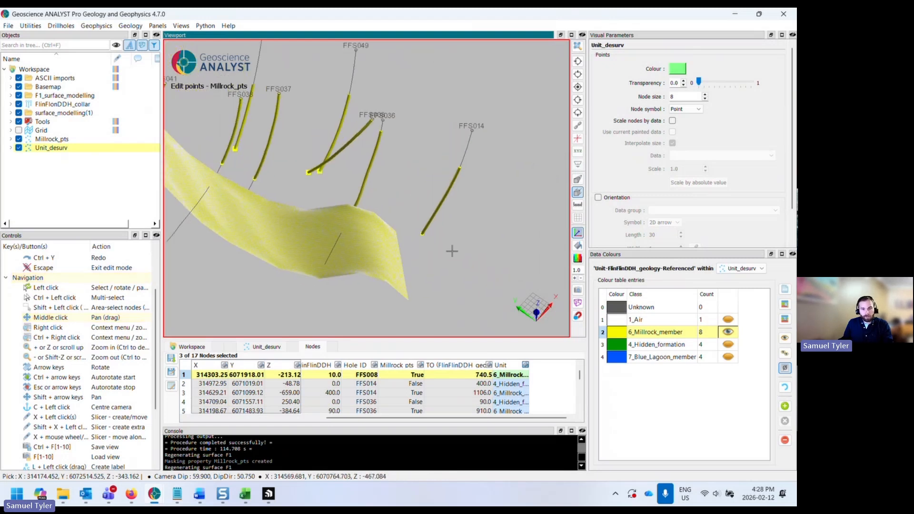
left_click_drag(412, 226, 426, 244, "shift")
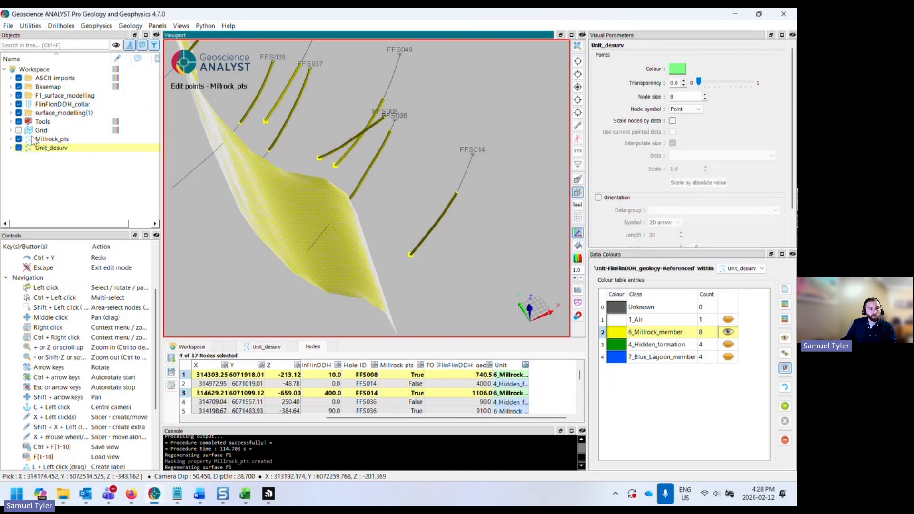
- Hide Unit_desurv, reselect Millrock_pts, and exit point edit mode
left_click(19, 148)
left_click(41, 139)
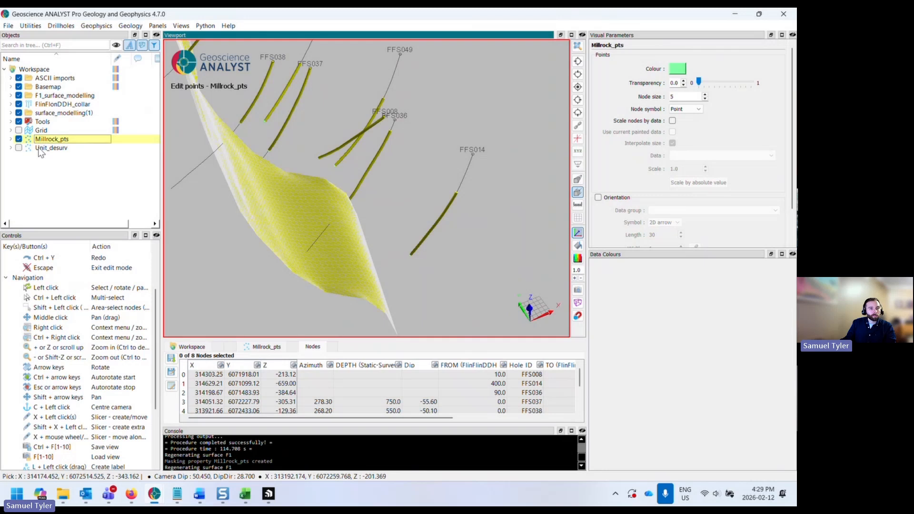
left_click(35, 149)
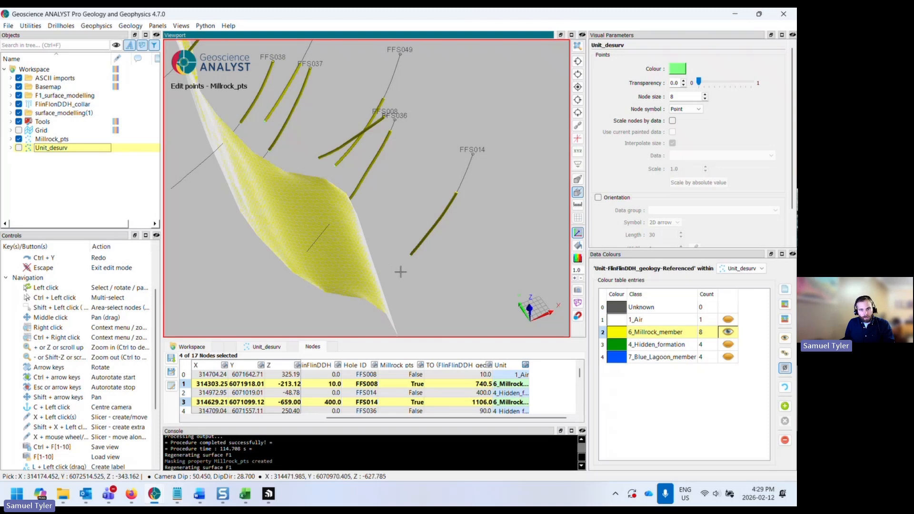
left_click_drag(400, 272, 182, 200)
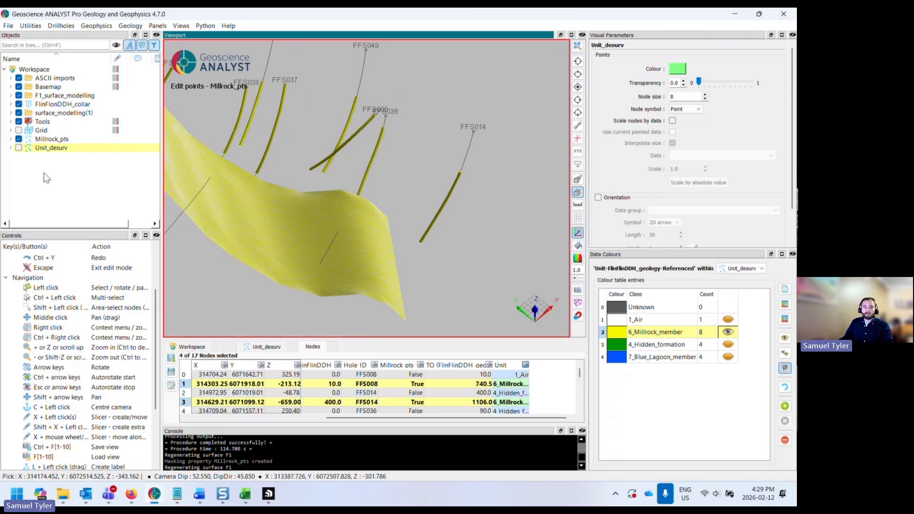
left_click(19, 148)
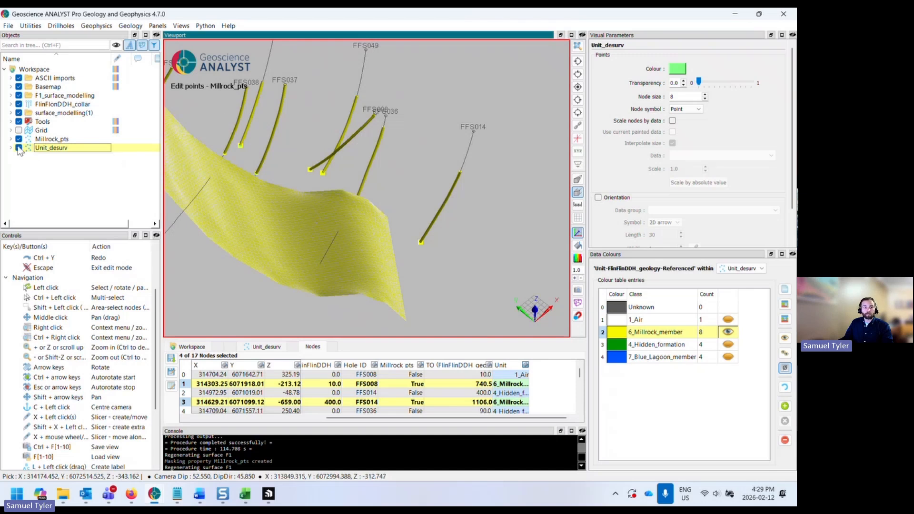
left_click(19, 148)
left_click(41, 139)
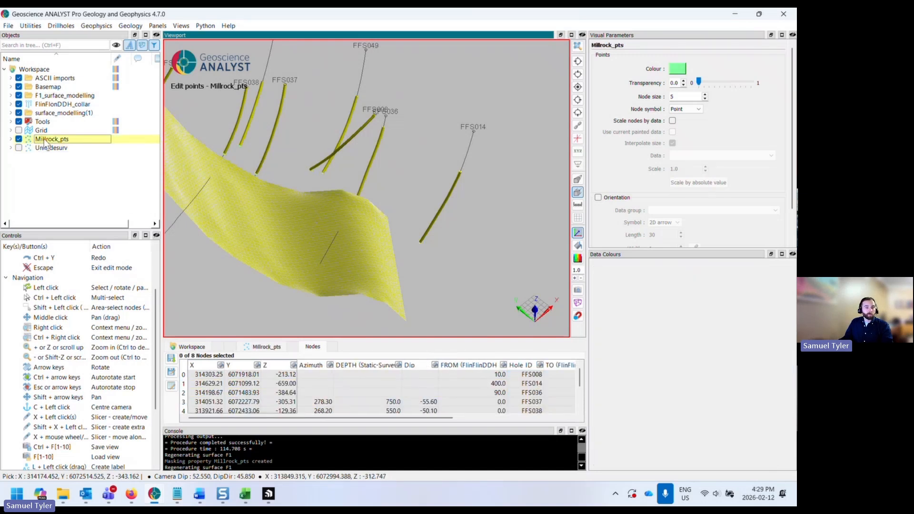
mouse_move(378, 234)
left_mouse_down()
mouse_move(377, 221)
mouse_move(392, 227)
left_mouse_up()
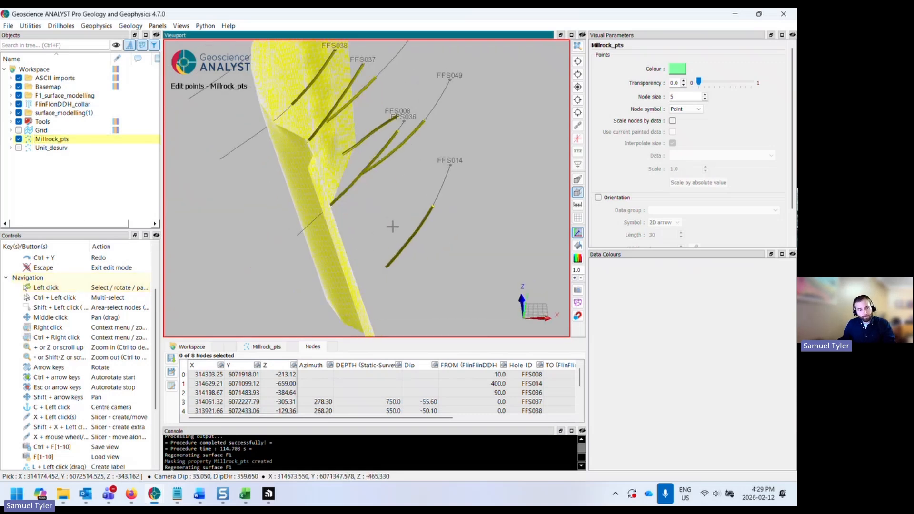
key("Escape")
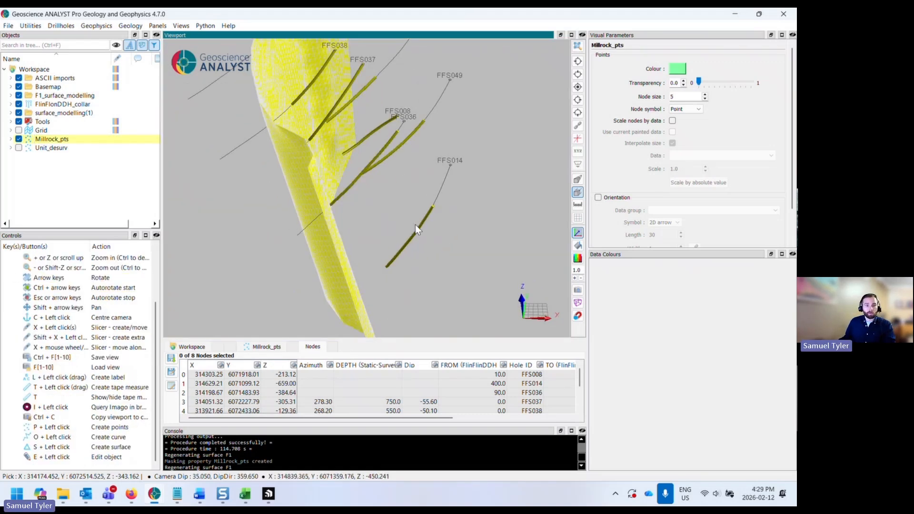
- Toggle the drillhole traces and orbit to compare Millrock_pts positions with the fault surface
left_click_drag(381, 243, 365, 253)
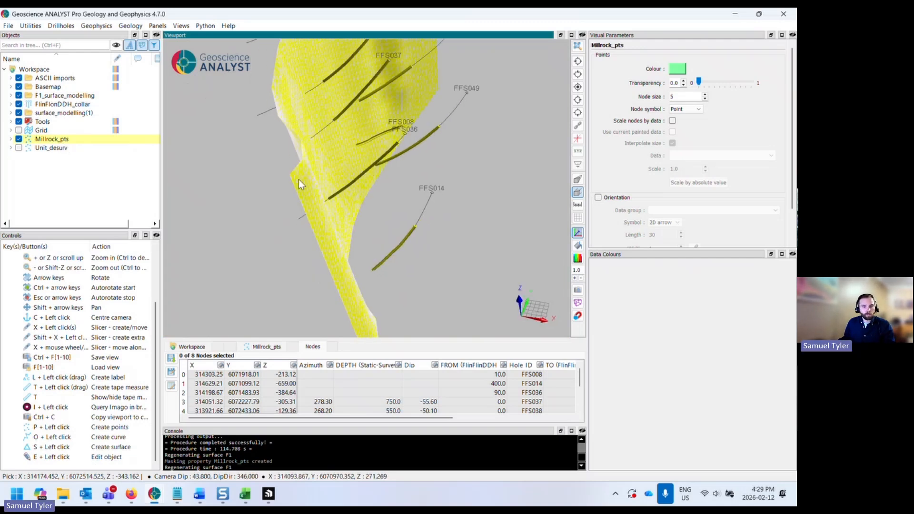
left_click_drag(298, 179, 319, 184)
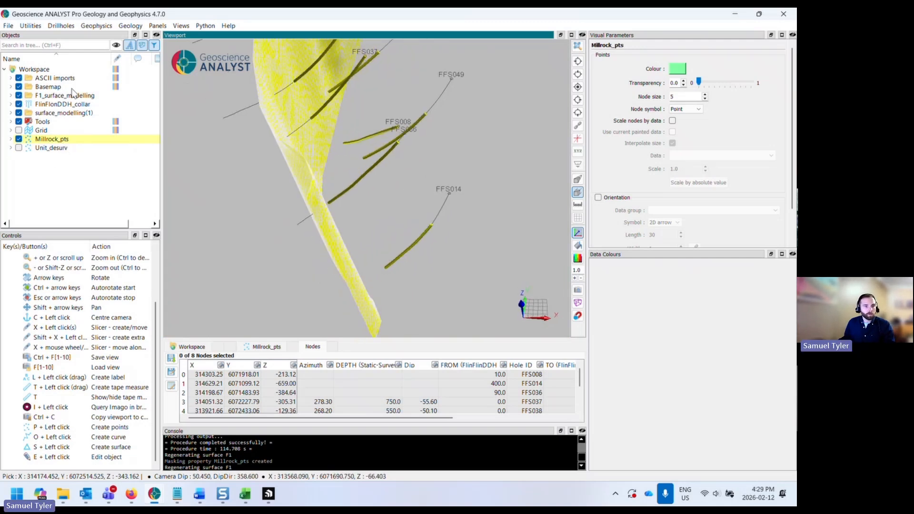
left_click(18, 104)
left_click_drag(330, 202, 267, 164)
left_click(255, 348)
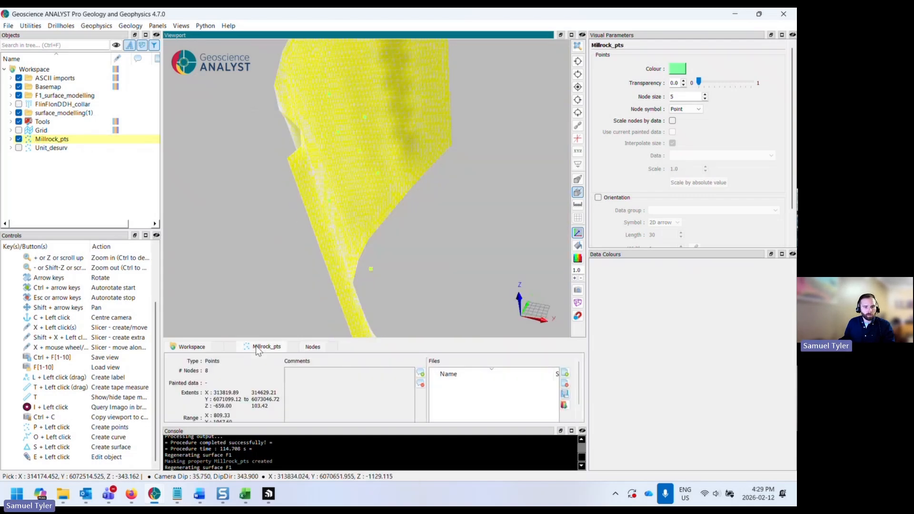
left_click_drag(333, 209, 292, 203)
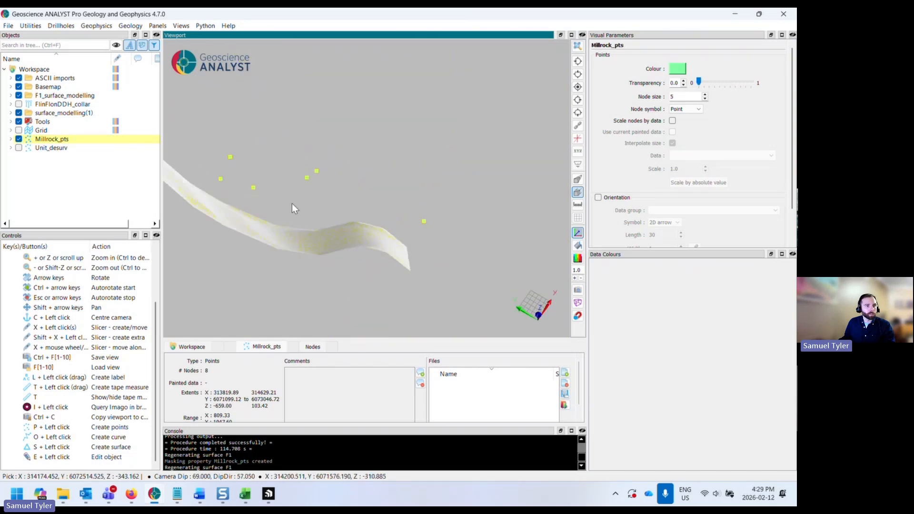
left_click(18, 104)
left_click_drag(375, 211, 332, 199)
- Edit Millrock_pts and delete four of its points, including those on holes FFS008 and FFS014
right_click(114, 139)
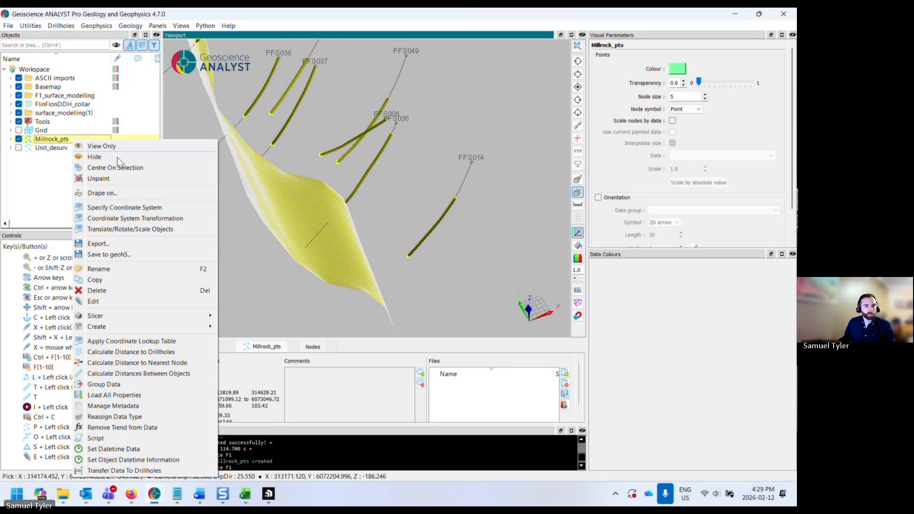
left_click(125, 301)
left_click_drag(312, 194, 325, 166)
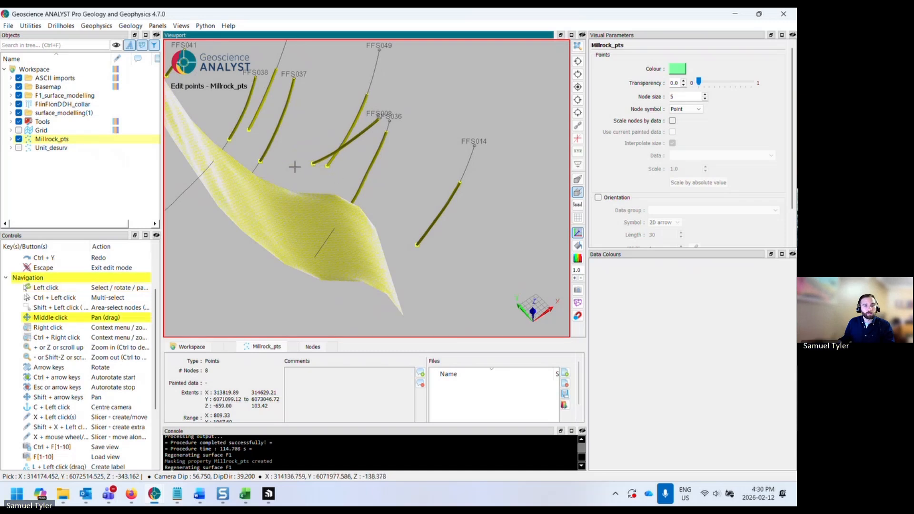
scroll(336, 188, "up", 4)
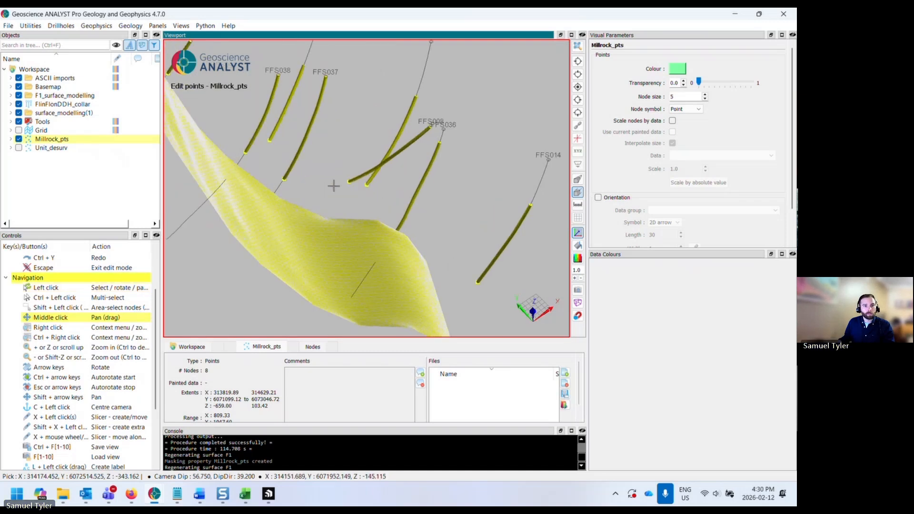
left_click(314, 347)
left_click_drag(334, 167, 375, 200, "shift")
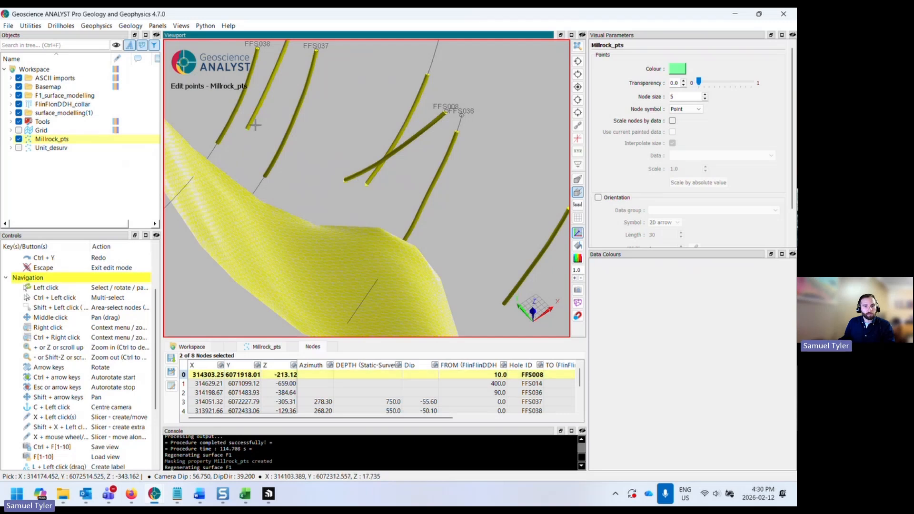
middle_click_drag(268, 147, 376, 216)
left_click(374, 216, "ctrl")
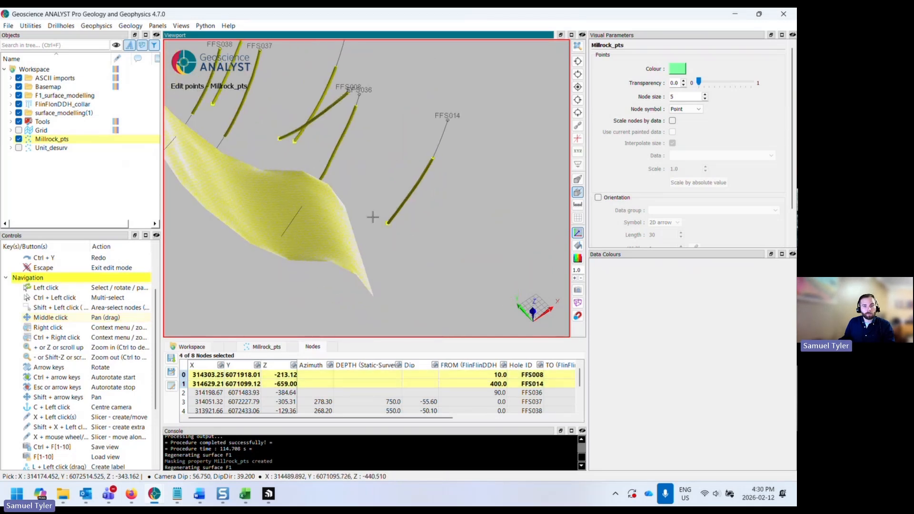
key("Delete")
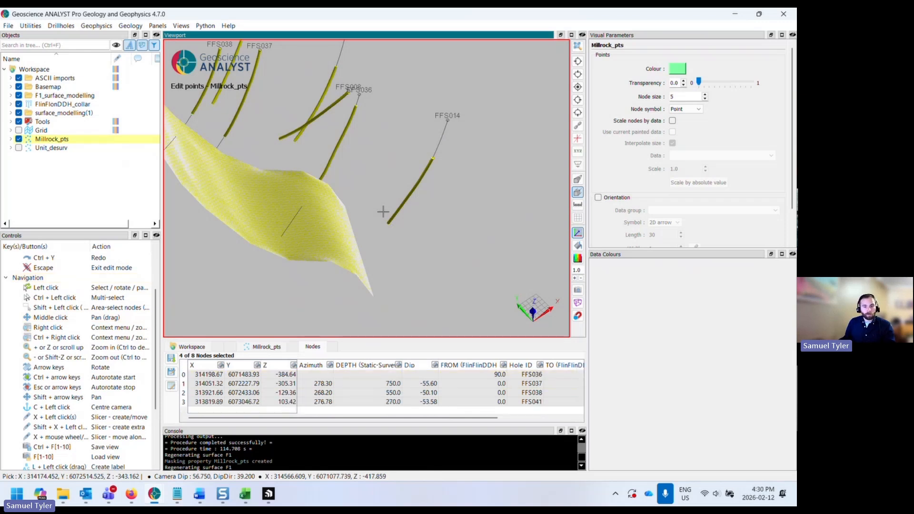
- Exit point edit mode and hide the FlinFlonDDH_collar drillholes to view the remaining points
left_click(259, 348)
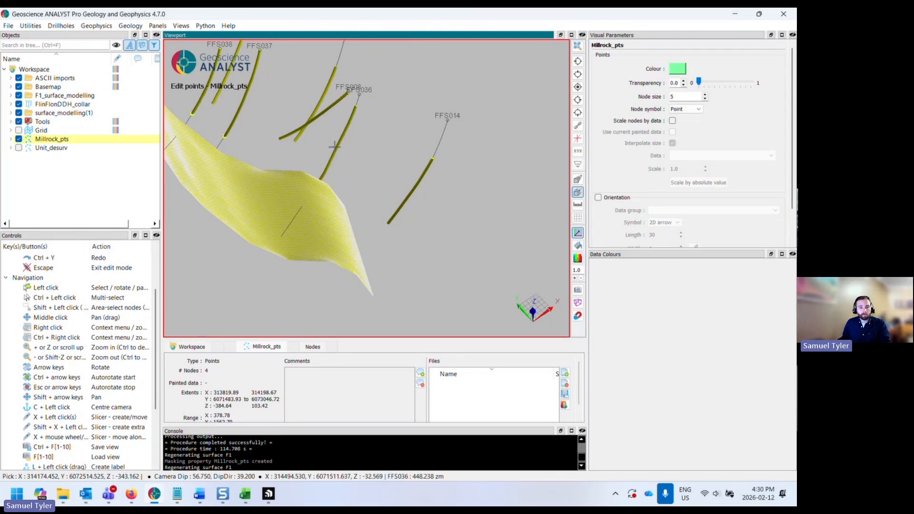
key("Escape")
left_click_drag(293, 231, 372, 233)
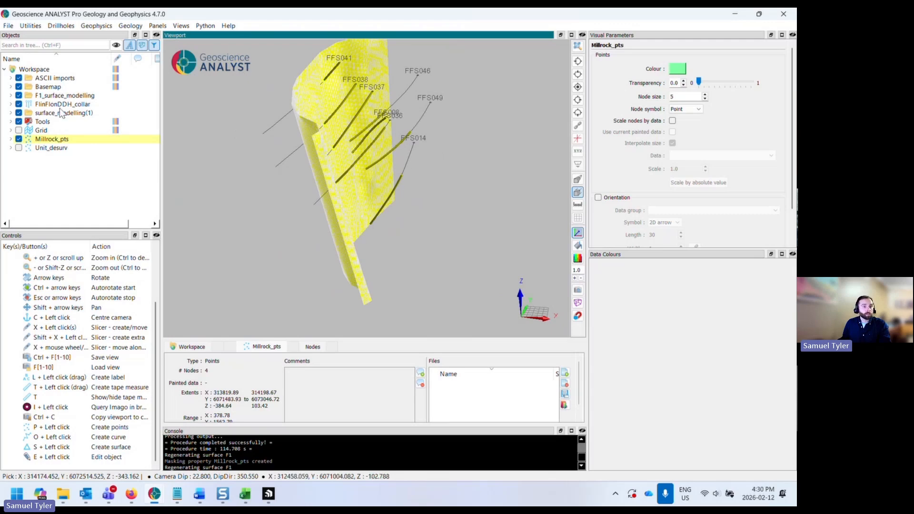
left_click(19, 104)
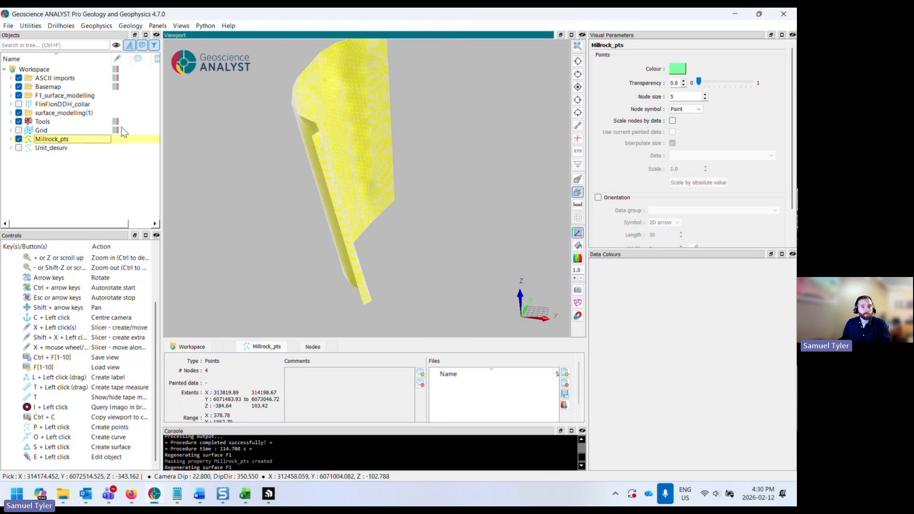
left_click_drag(357, 194, 393, 201)
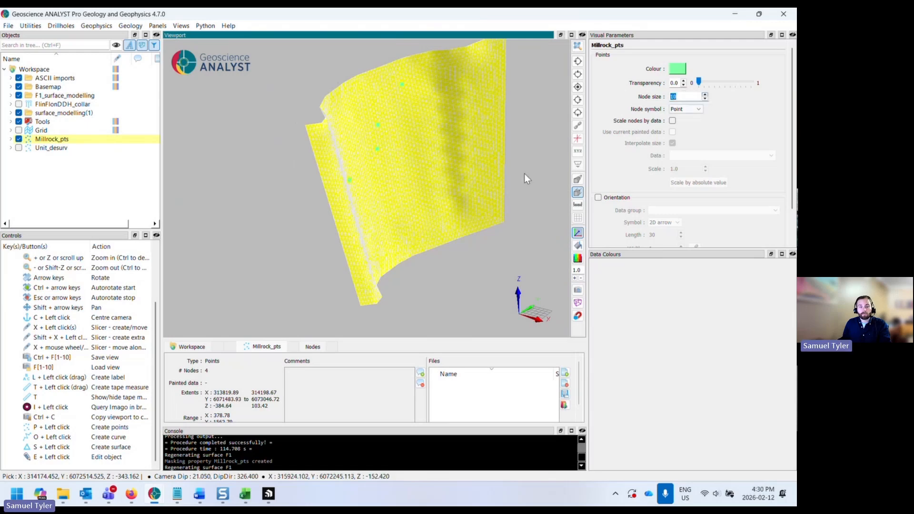
- Change the Millrock_pts point colour to black
left_click_drag(524, 173, 460, 192)
left_click(677, 69)
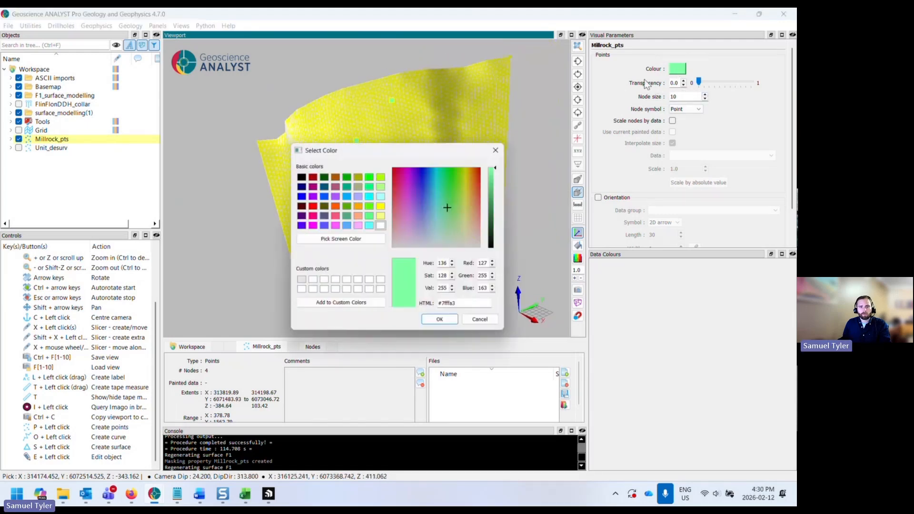
left_click(299, 175)
left_click(440, 322)
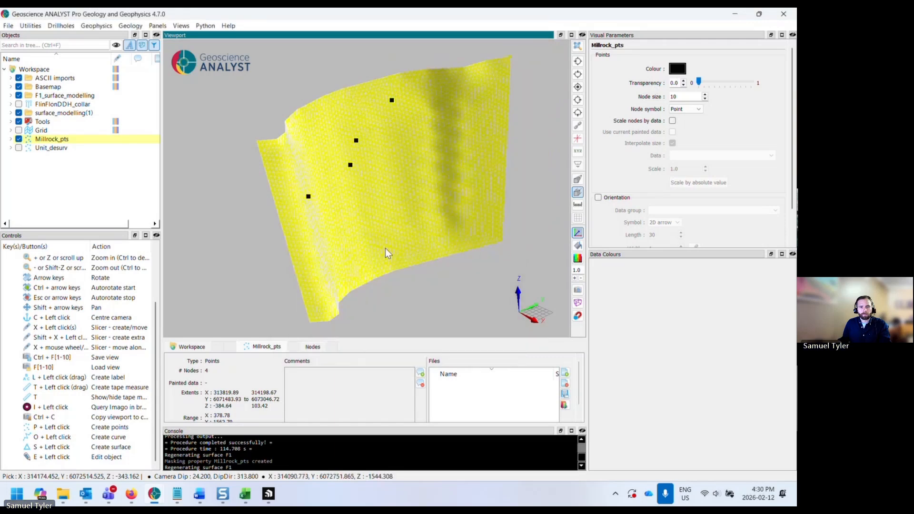
mouse_move(387, 251)
left_mouse_down()
mouse_move(369, 235)
mouse_move(355, 246)
mouse_move(384, 252)
mouse_move(438, 230)
mouse_move(447, 252)
mouse_move(381, 241)
left_mouse_up()
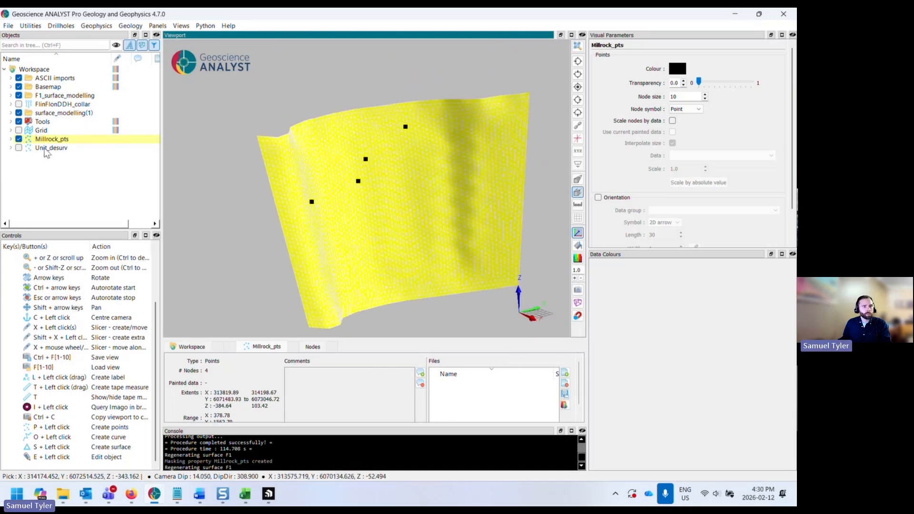
- Open the Surface Designer, turn off auto-update, and name the new surface F1_new
left_click(30, 26)
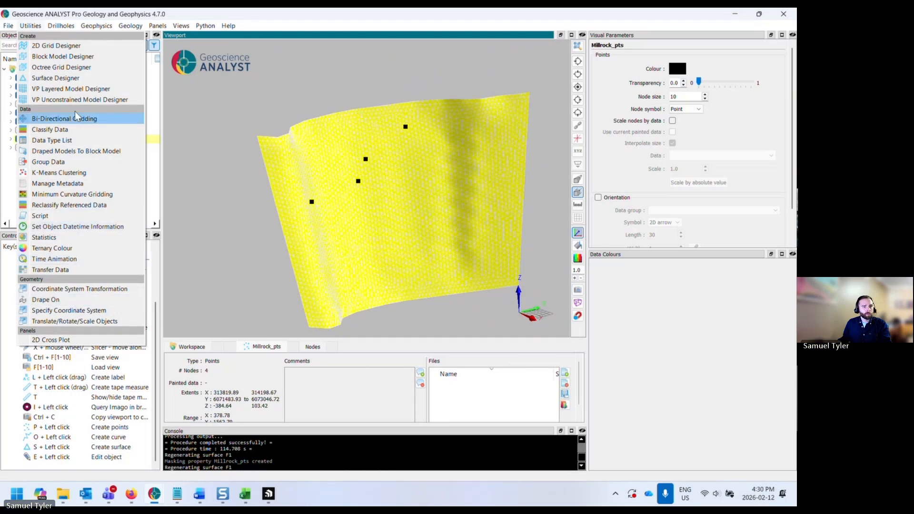
left_click(55, 78)
left_click_drag(385, 179, 543, 259)
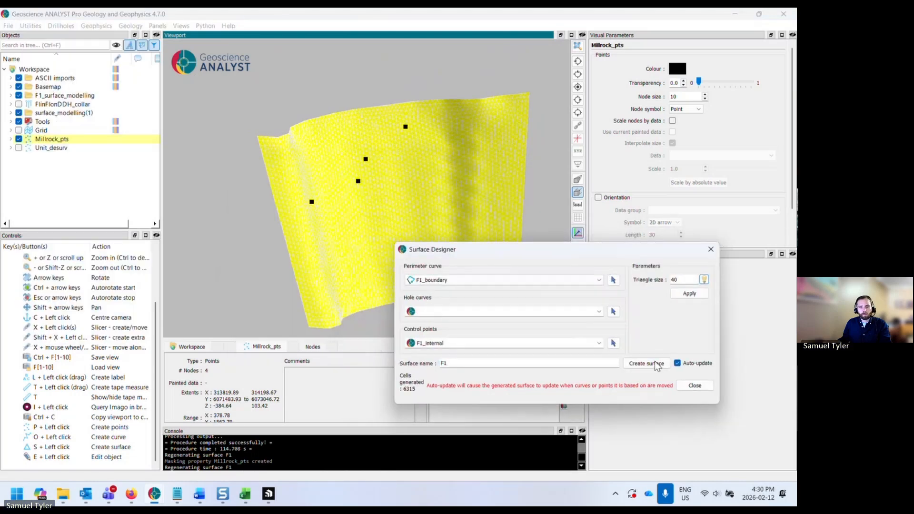
left_click(679, 364)
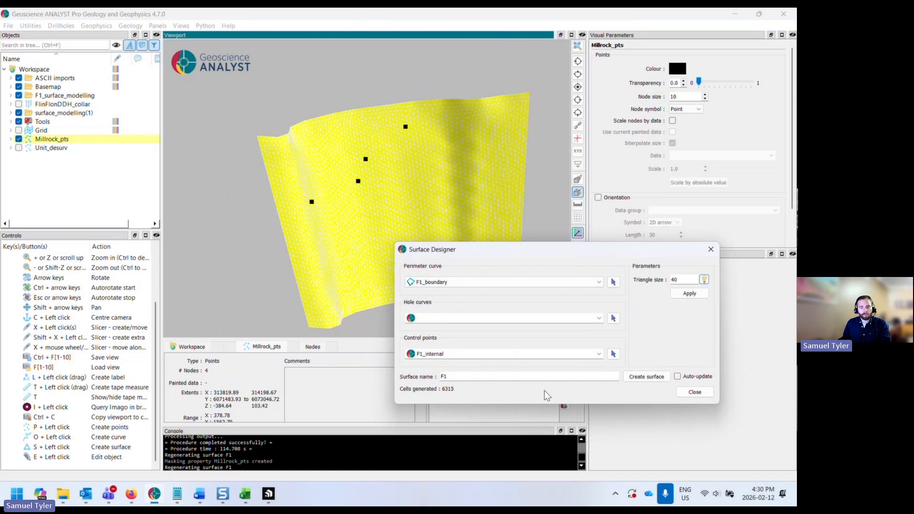
type("_new")
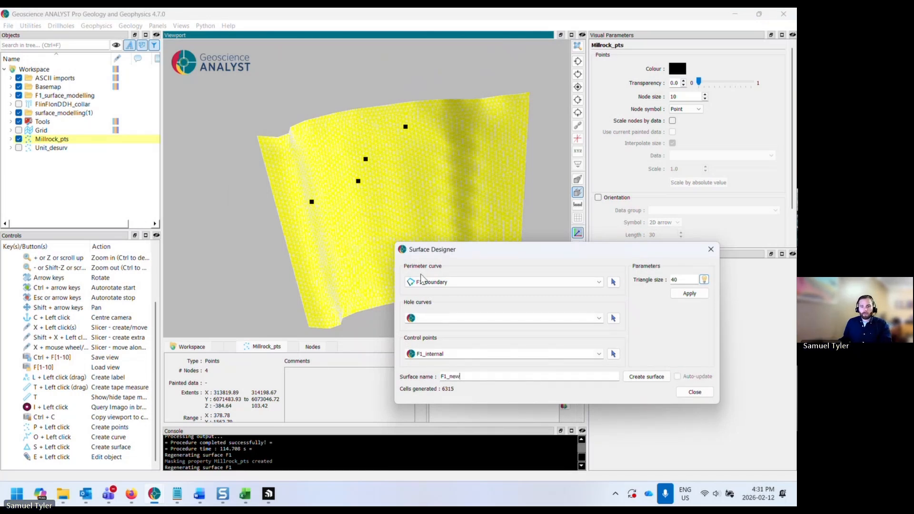
- Set Millrock_pts as the control points and create the F1_new surface
left_click_drag(442, 251, 472, 272)
left_click(365, 250)
left_click_drag(364, 245, 398, 271)
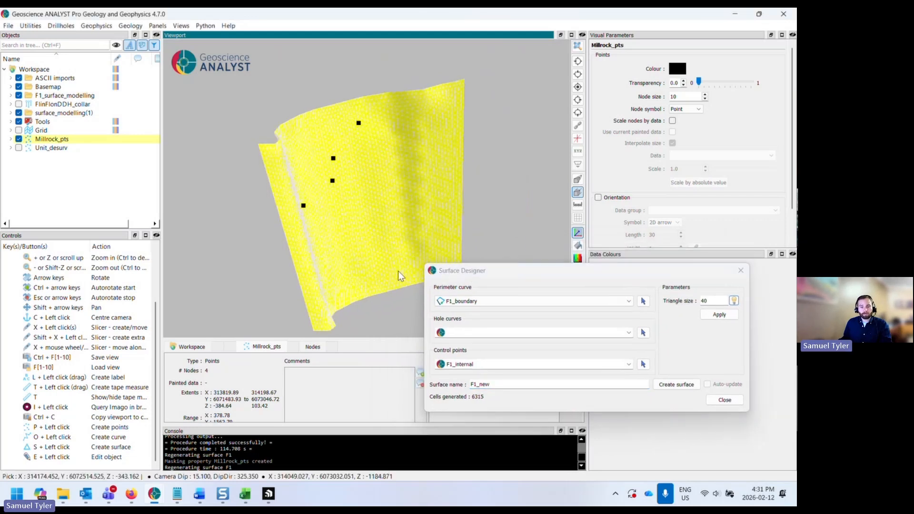
left_click(629, 365)
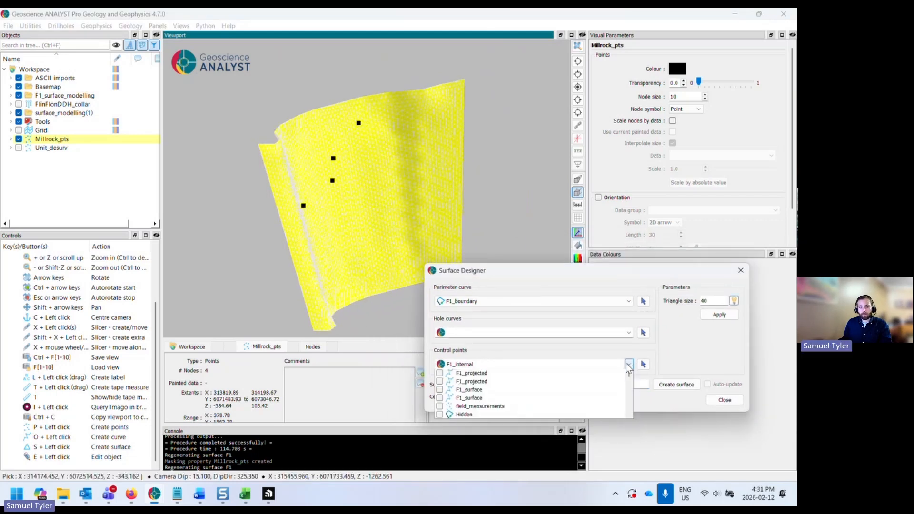
left_click(459, 391)
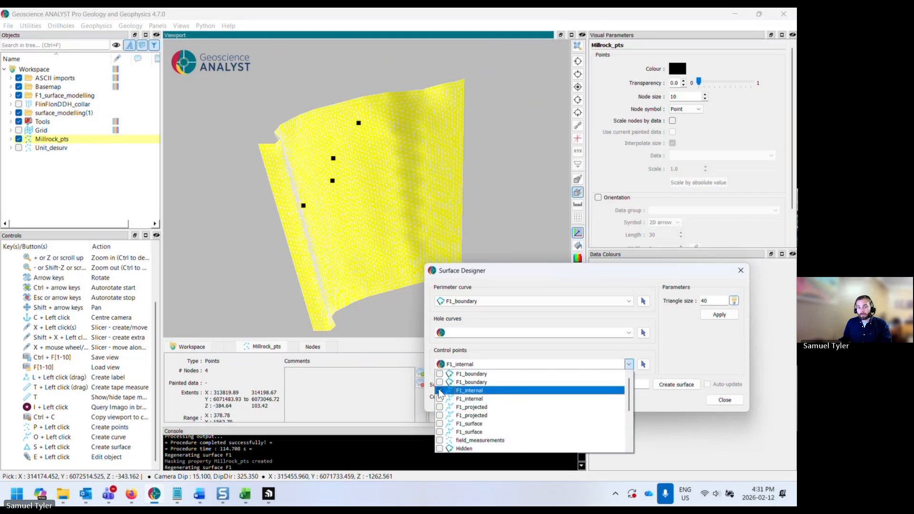
left_click(548, 366)
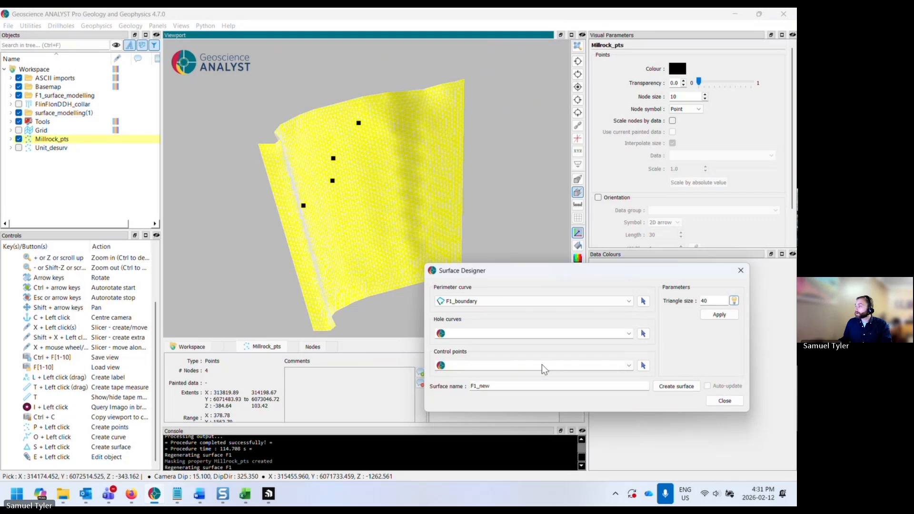
left_click(57, 139)
left_click_drag(48, 142, 493, 368)
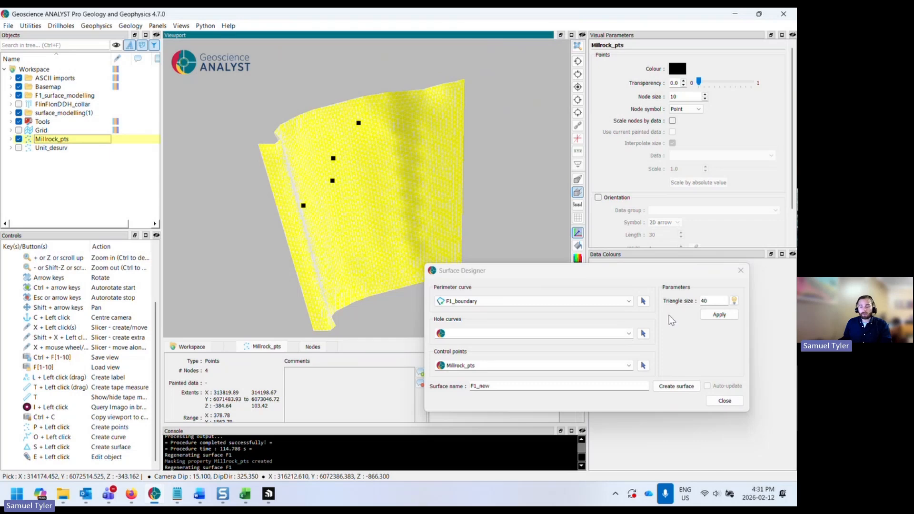
left_click(676, 385)
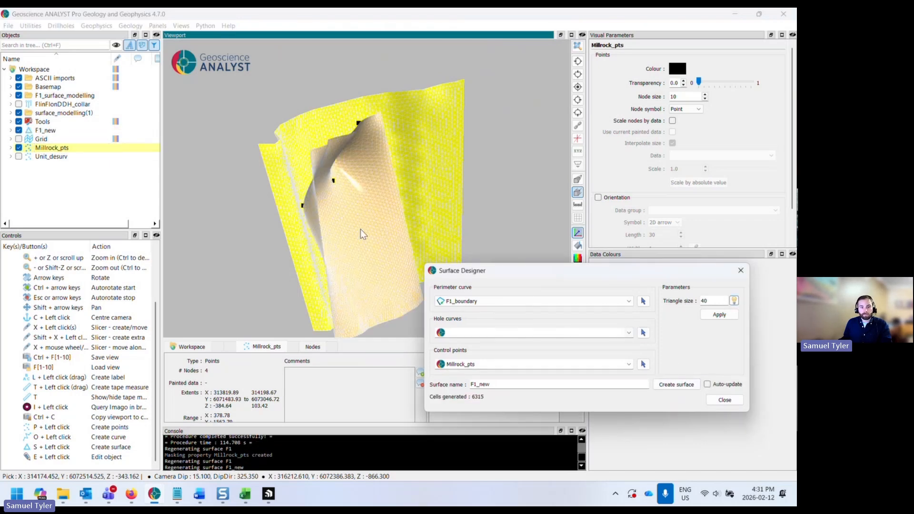
- Set the perimeter curve to Millrock_boundary and recreate the F1_new surface
mouse_move(361, 232)
left_mouse_down()
mouse_move(386, 208)
mouse_move(357, 230)
mouse_move(300, 209)
mouse_move(275, 217)
mouse_move(309, 204)
mouse_move(373, 236)
left_mouse_up()
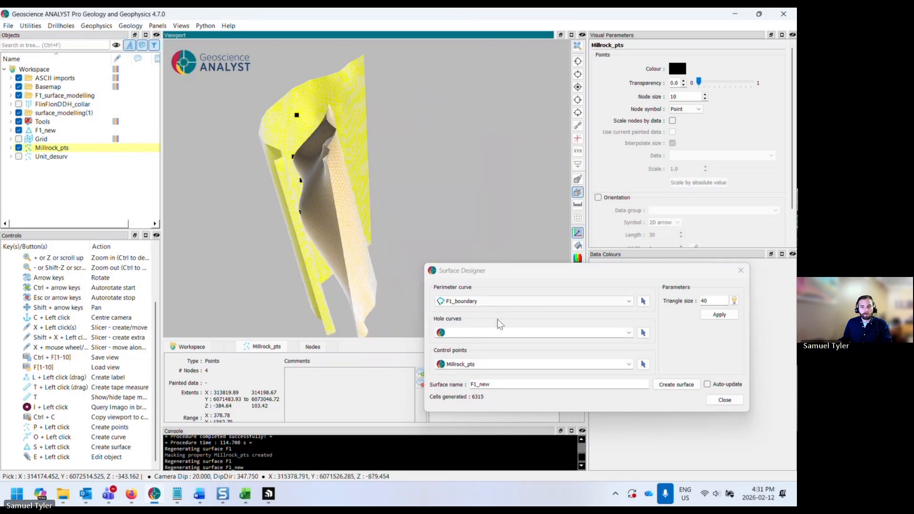
left_click(503, 303)
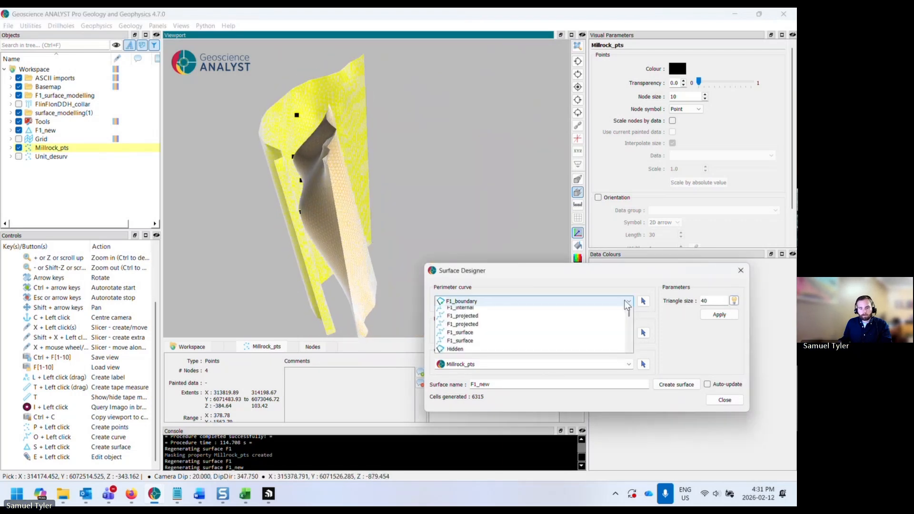
scroll(565, 357, "down", 3)
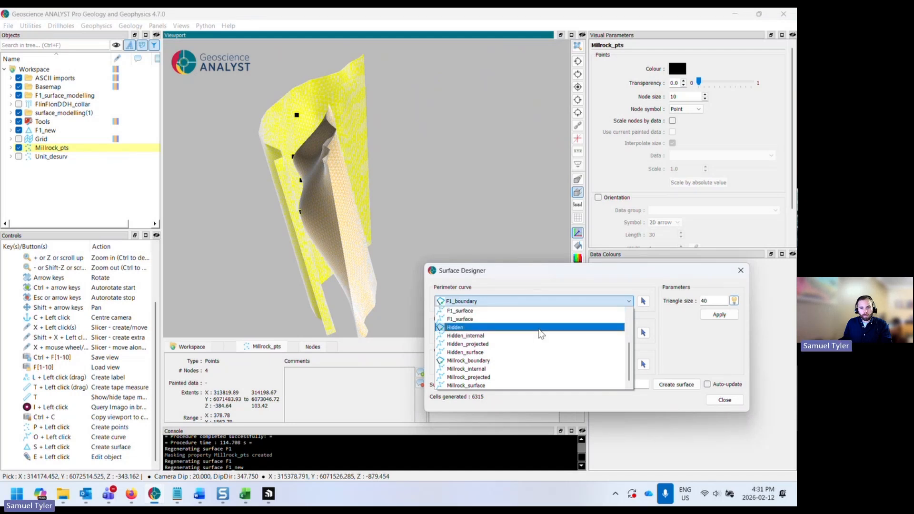
left_click(552, 285)
left_click(606, 302)
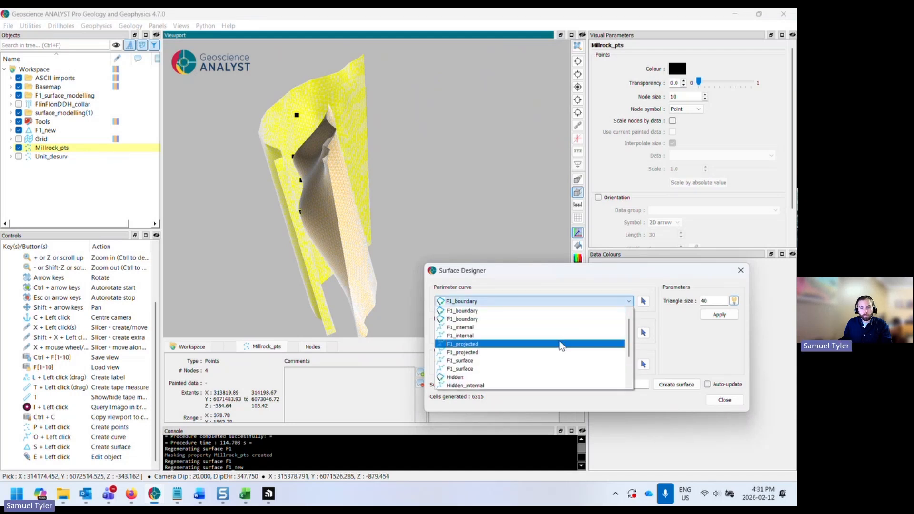
scroll(558, 353, "down", 2)
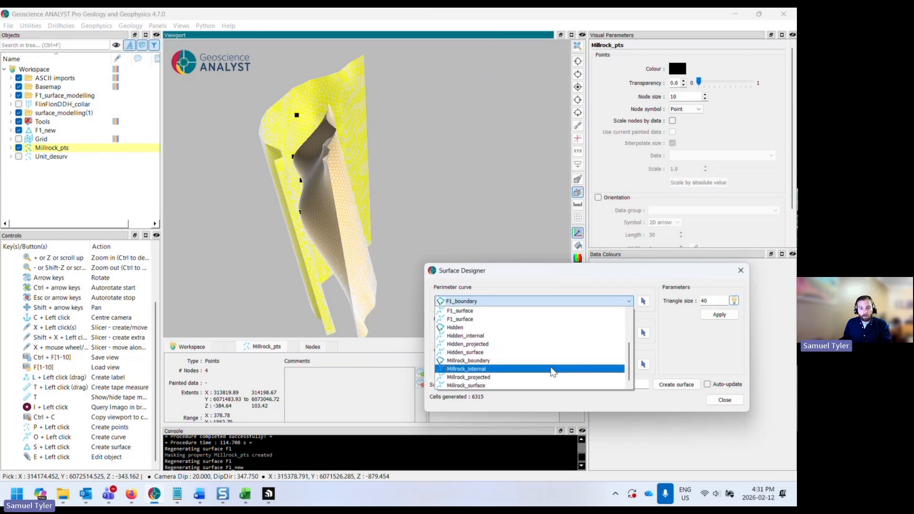
left_click(551, 361)
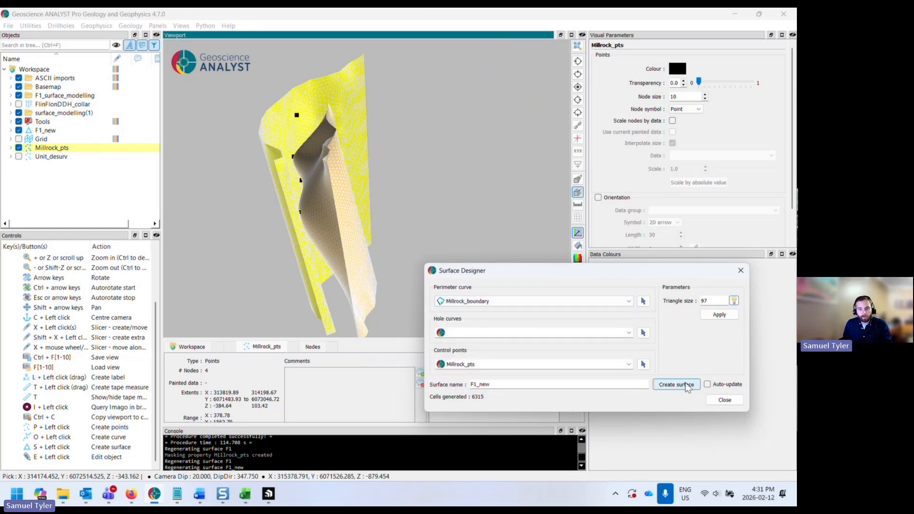
left_click(686, 385)
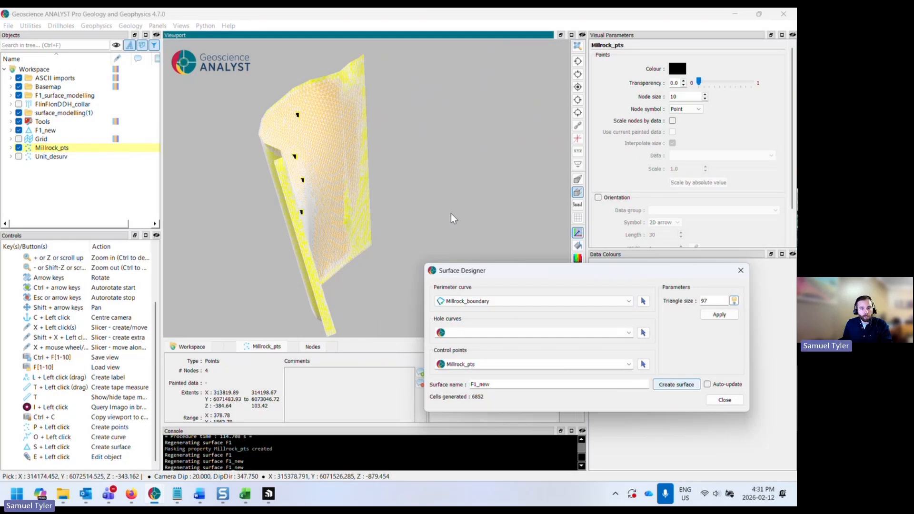
- In plan view, create a new vertical slicer cutting across the F1_new surface
left_click_drag(453, 218, 358, 135)
left_click(578, 87)
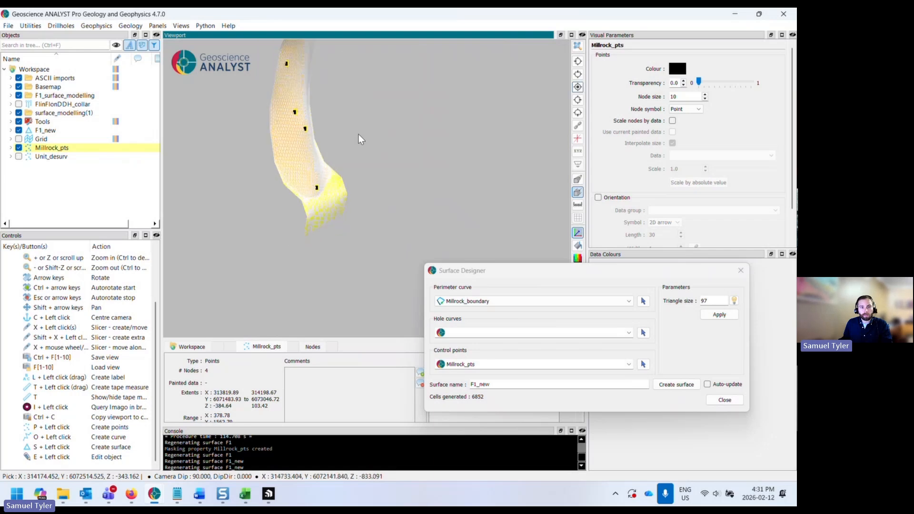
middle_click_drag(359, 135, 383, 176)
key("x")
left_click(234, 175)
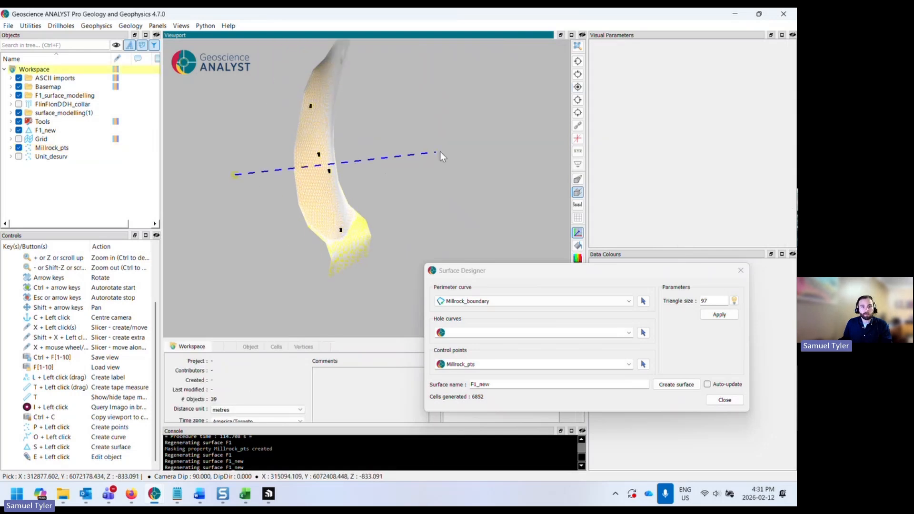
left_click(439, 152)
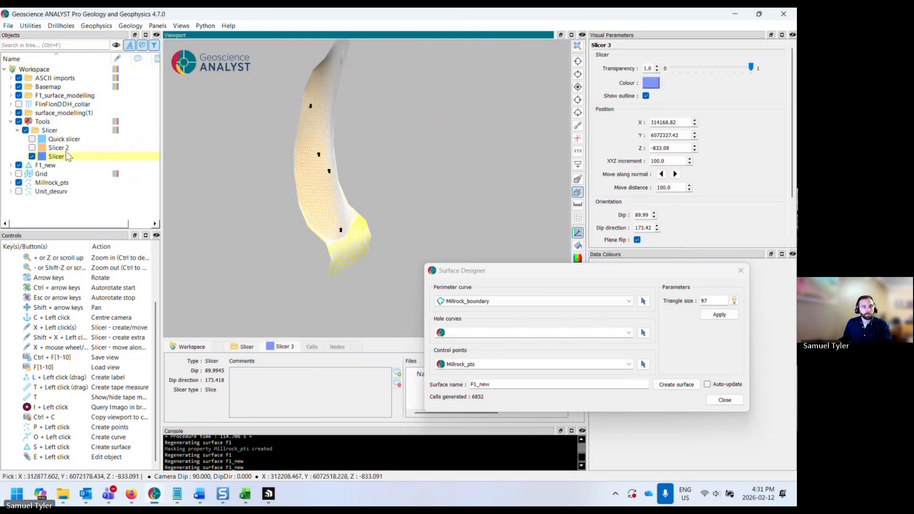
scroll(301, 196, "down", 2)
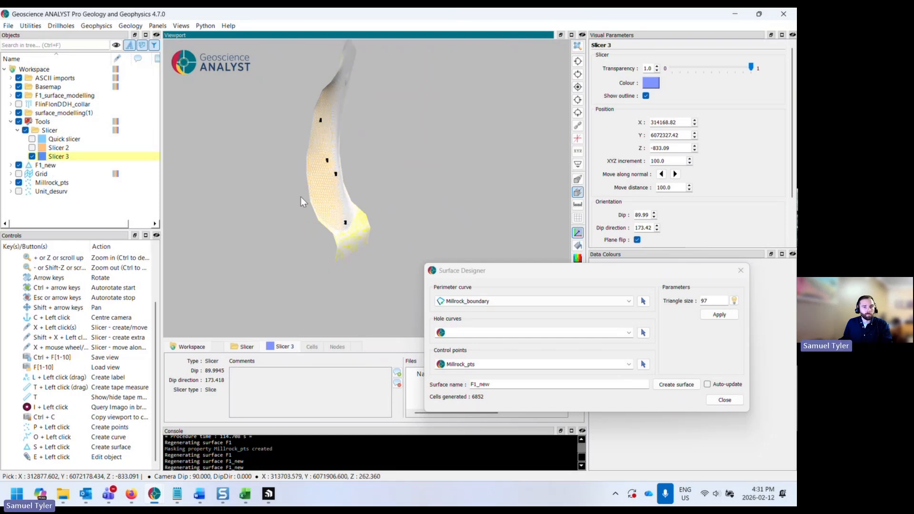
middle_click_drag(392, 169, 376, 196)
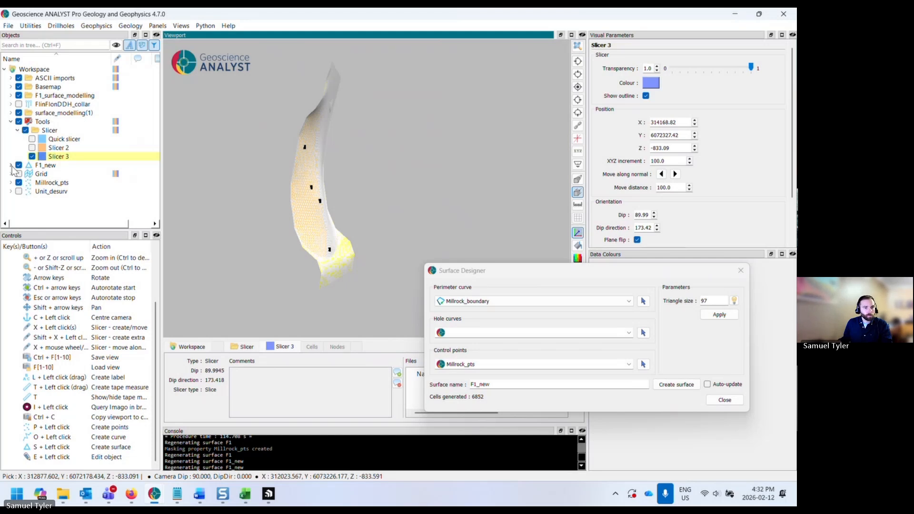
- Apply Slicer 3 to the F1_new surface and the Millrock surface
left_click(38, 165)
right_click(41, 164)
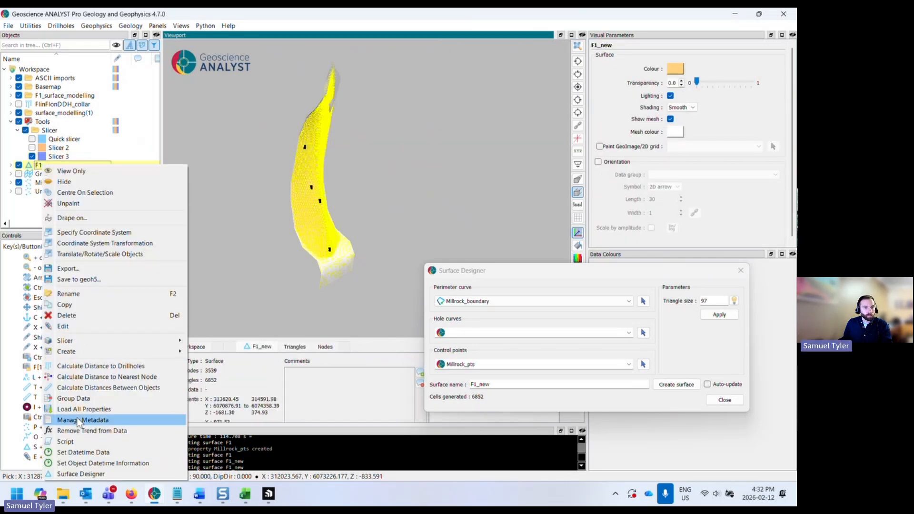
mouse_move(149, 341)
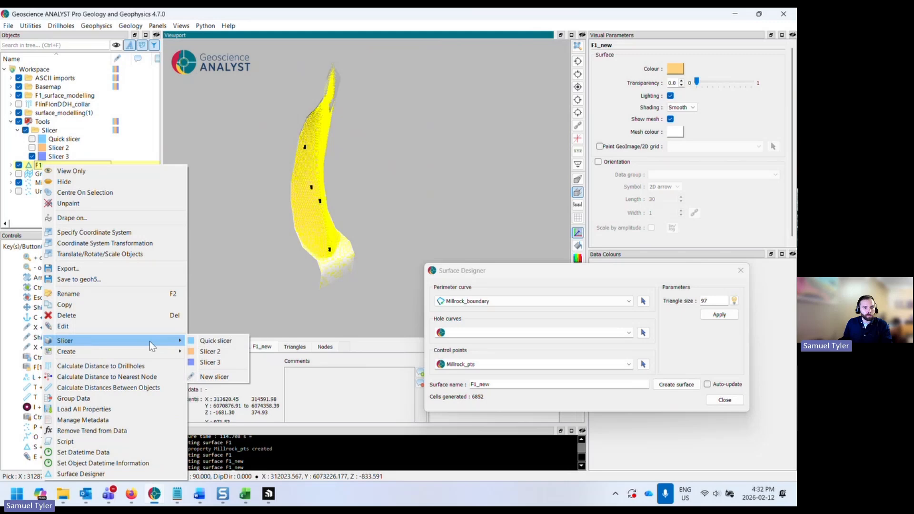
left_click(220, 363)
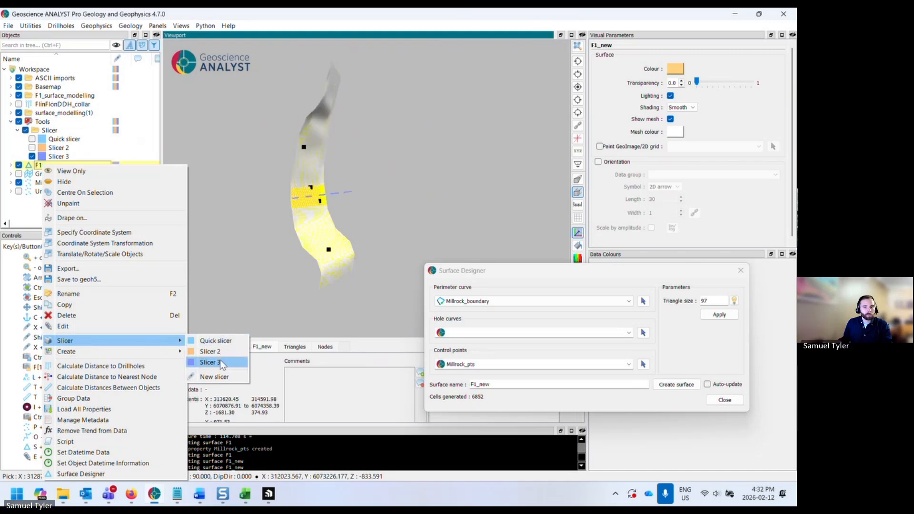
left_click(310, 161)
right_click(78, 140)
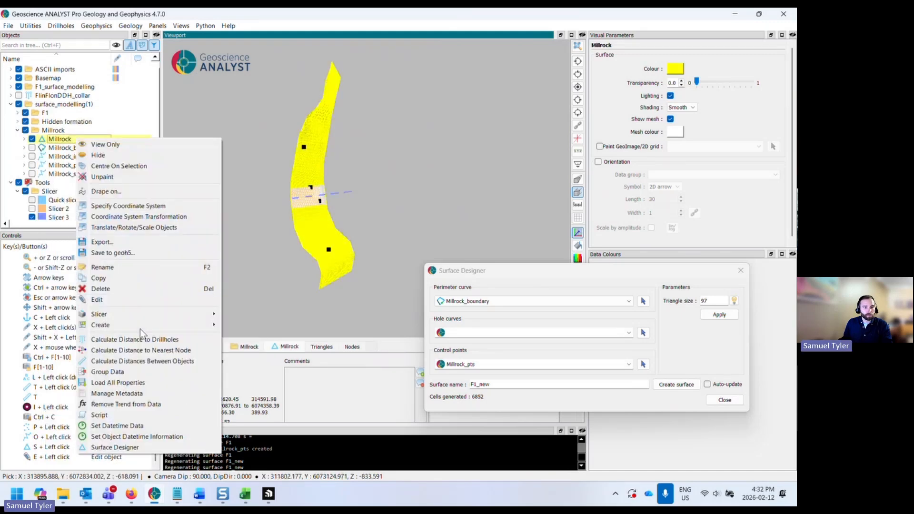
mouse_move(143, 314)
left_click(243, 335)
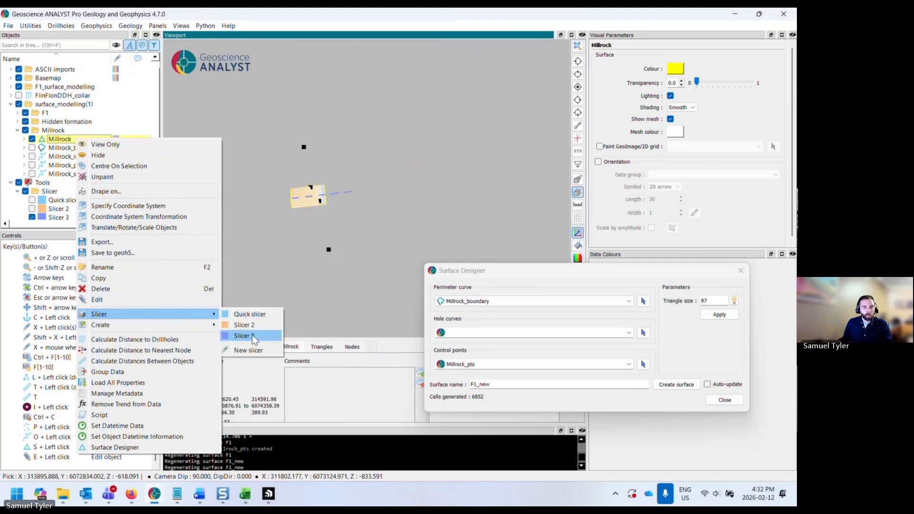
left_click(248, 259)
scroll(45, 193, "down", 2)
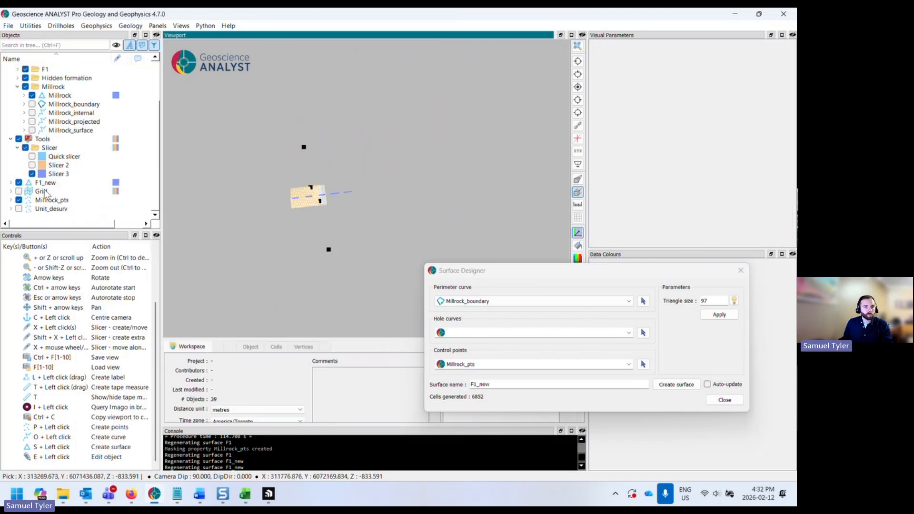
- Examine the sliced section edge-on to compare the Millrock points with both surfaces
left_click(577, 164)
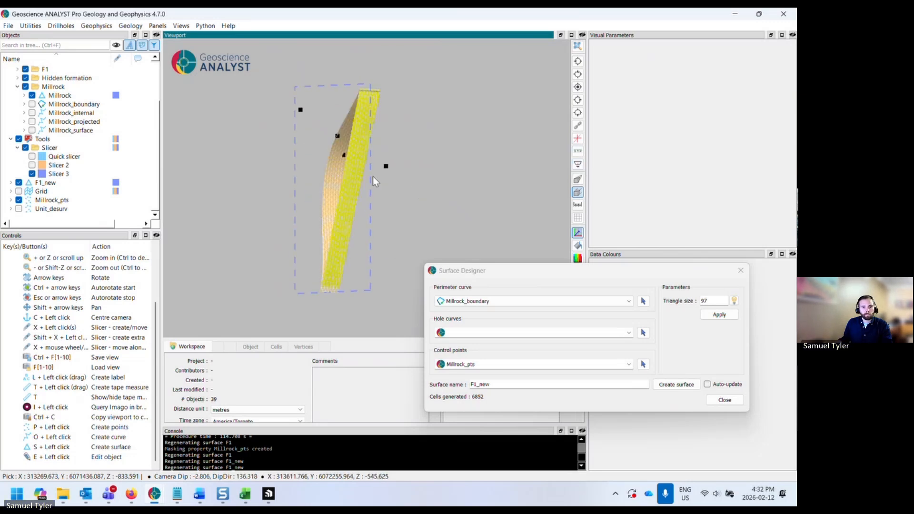
left_click_drag(372, 176, 428, 173)
left_click(577, 165)
left_click(577, 165)
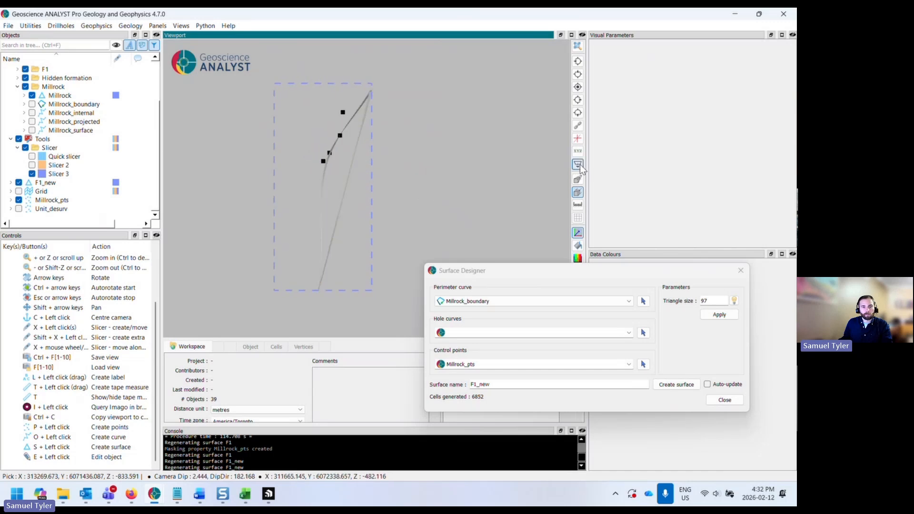
left_click(578, 165)
left_click_drag(320, 186, 249, 193)
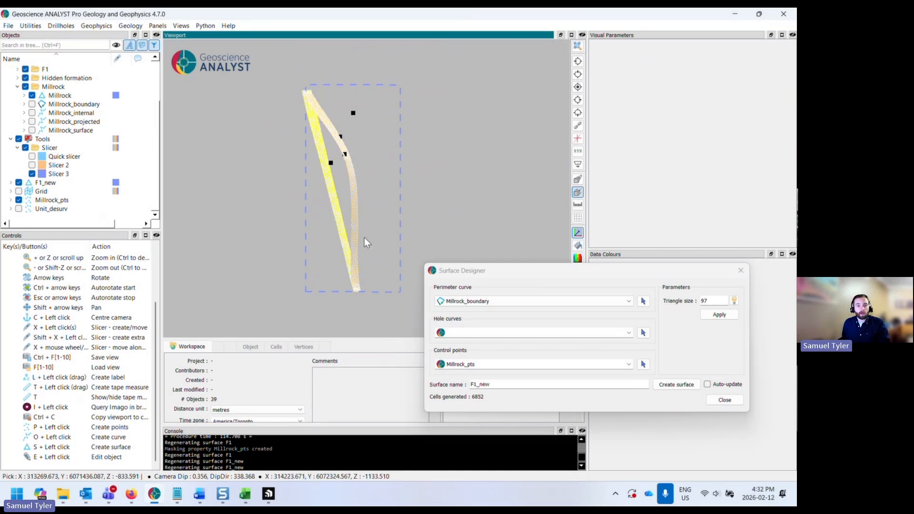
mouse_move(365, 241)
left_mouse_down()
mouse_move(298, 244)
mouse_move(373, 240)
mouse_move(373, 248)
mouse_move(364, 232)
left_mouse_up()
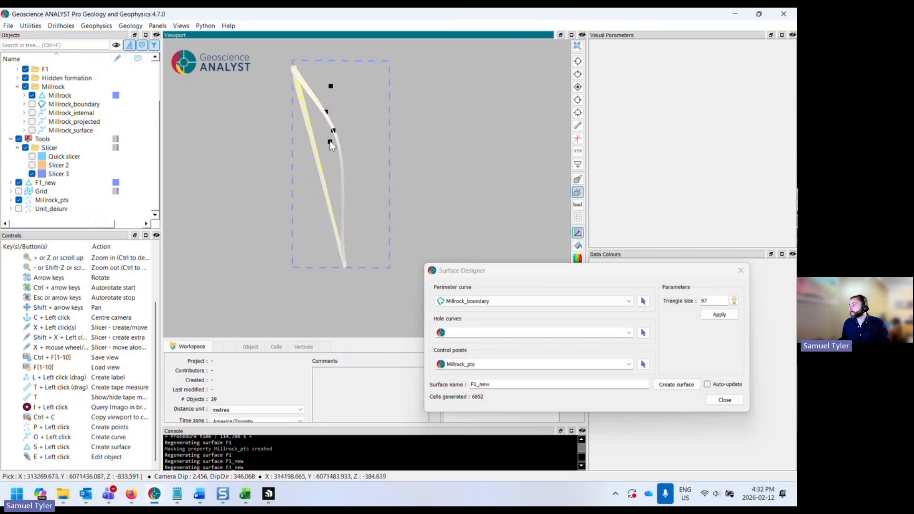
- Show the Millrock_boundary curve and start editing it
middle_click_drag(354, 170, 344, 166)
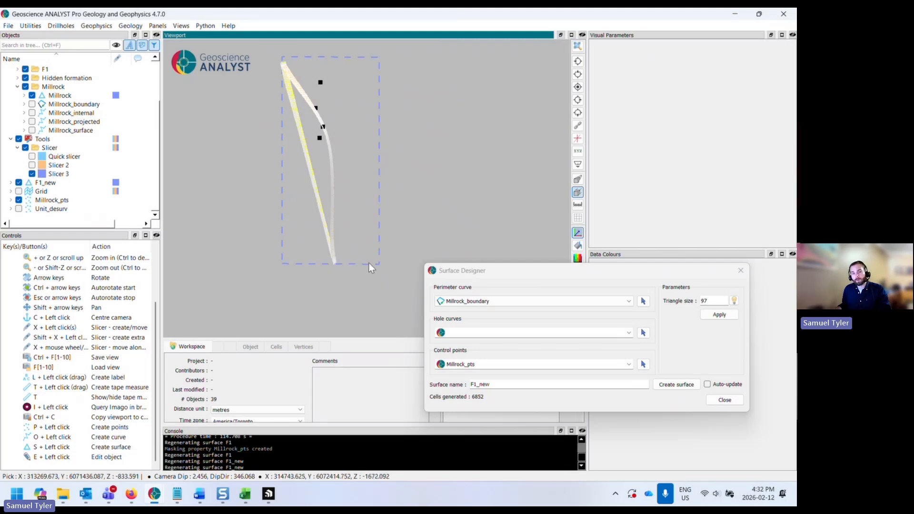
left_click_drag(520, 273, 512, 276)
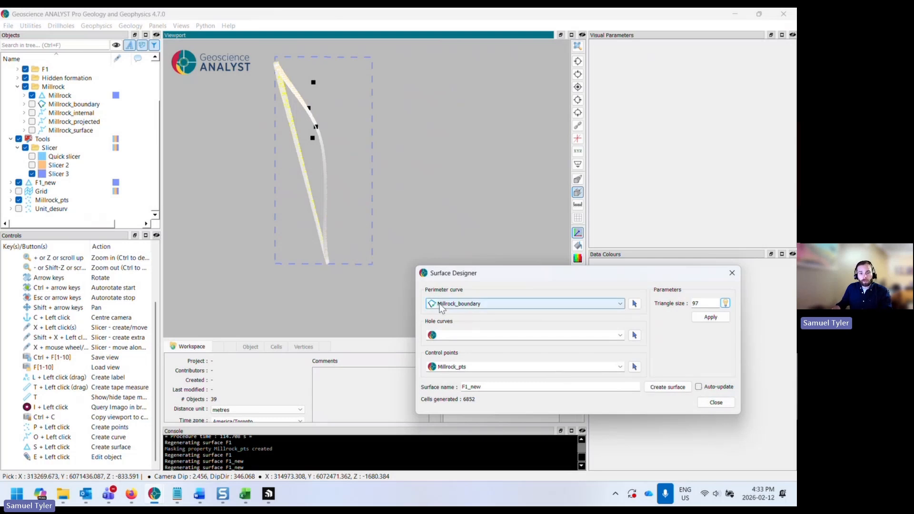
scroll(64, 143, "up", 1)
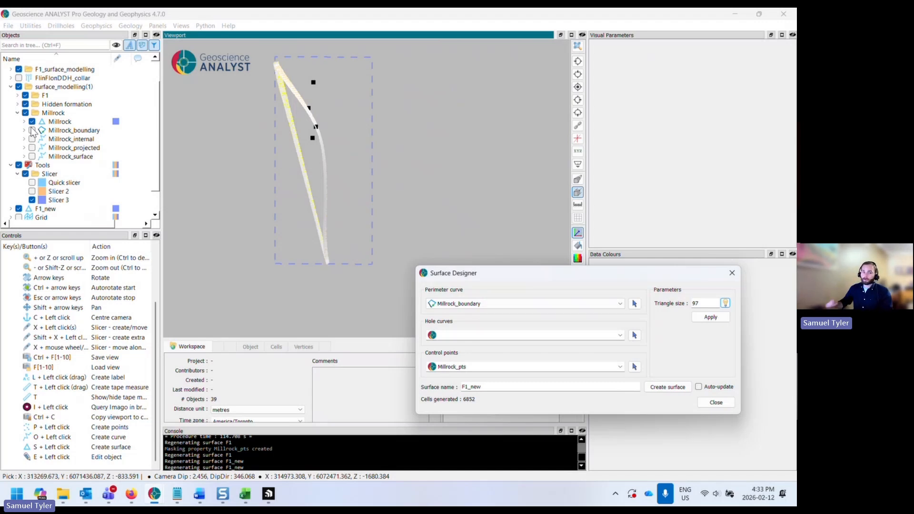
left_click(69, 133)
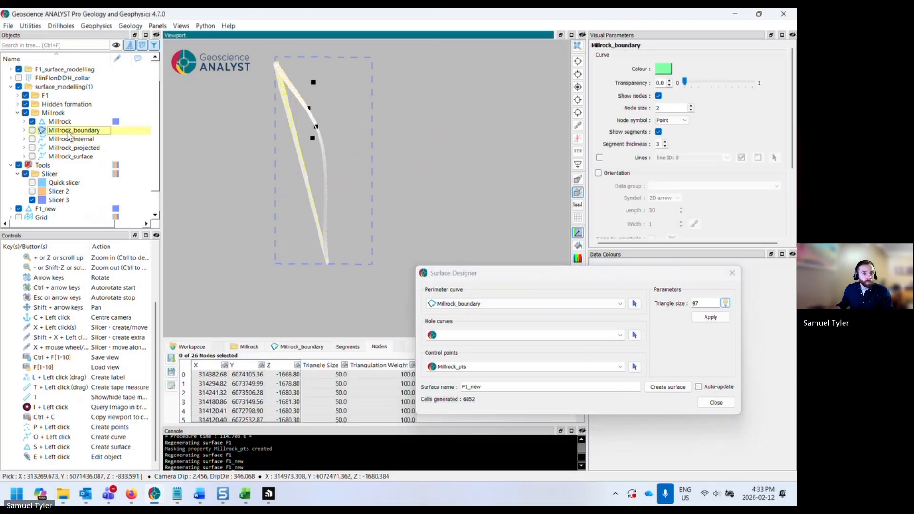
left_click(32, 130)
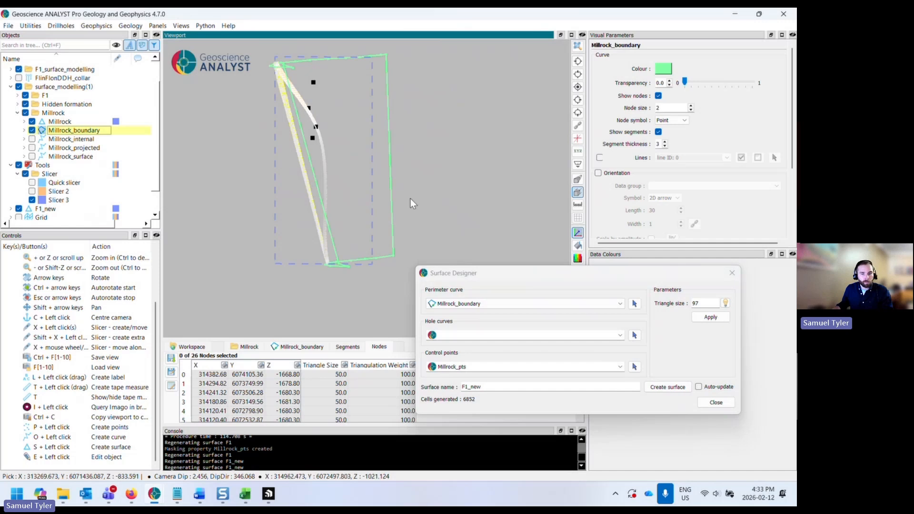
mouse_move(411, 198)
left_mouse_down()
mouse_move(352, 213)
mouse_move(409, 200)
left_mouse_up()
right_click(96, 131)
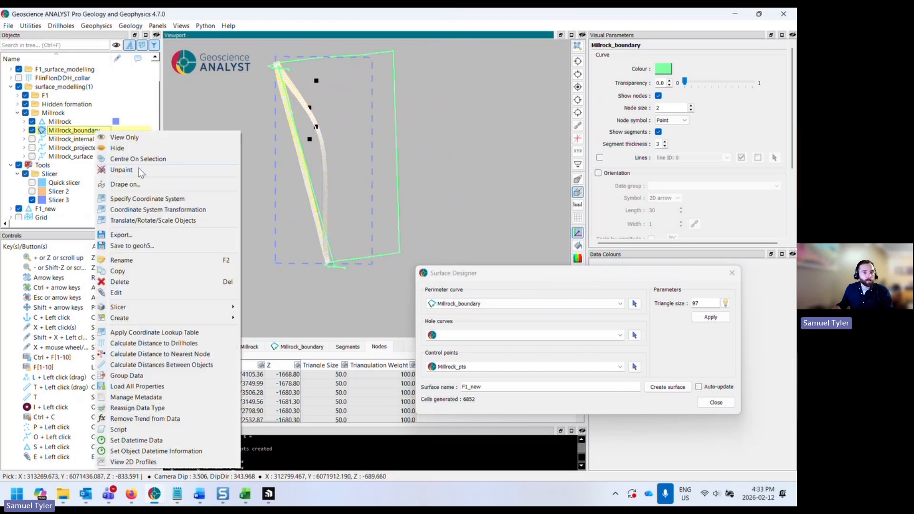
left_click(140, 291)
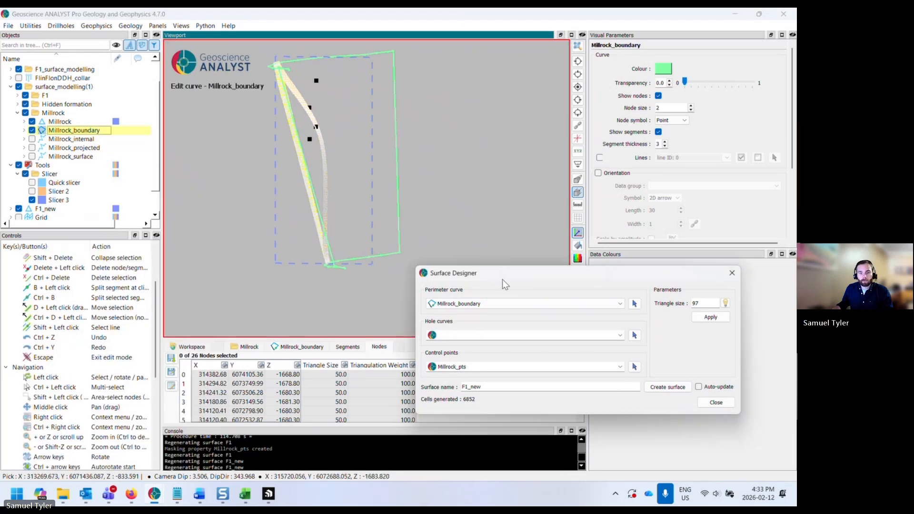
- In Surface Designer, enable auto-update and name the surface Millrock_new
left_click_drag(501, 269, 504, 287)
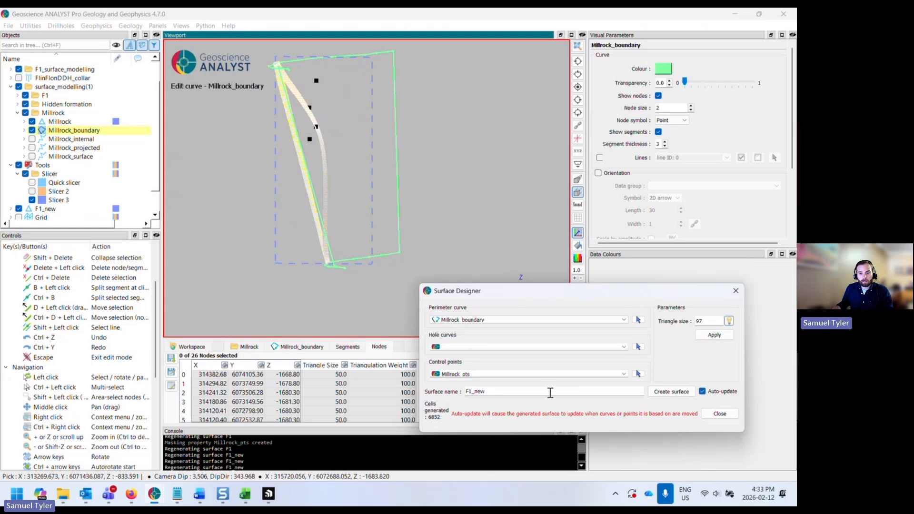
type("Millrock")
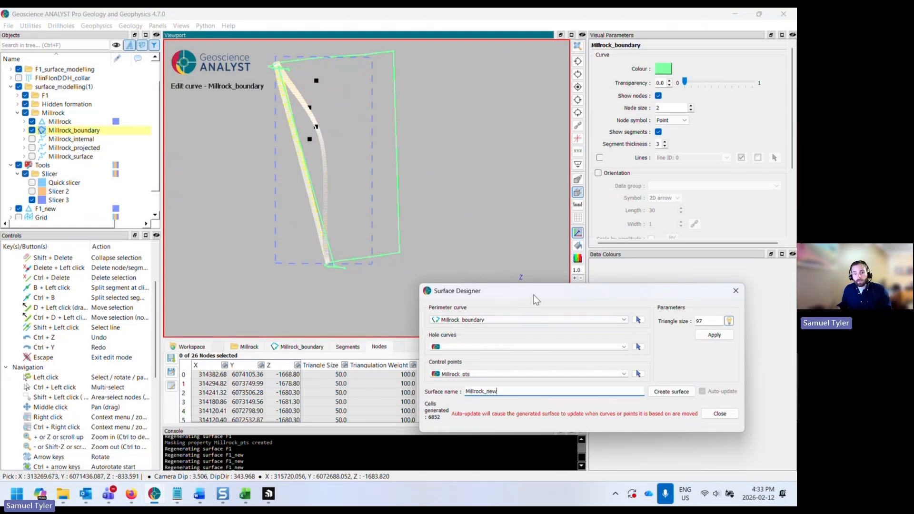
left_click_drag(534, 295, 545, 318)
- Select bottom nodes of the Millrock_boundary curve and move them deeper to extend the surface
left_click_drag(331, 246, 404, 256)
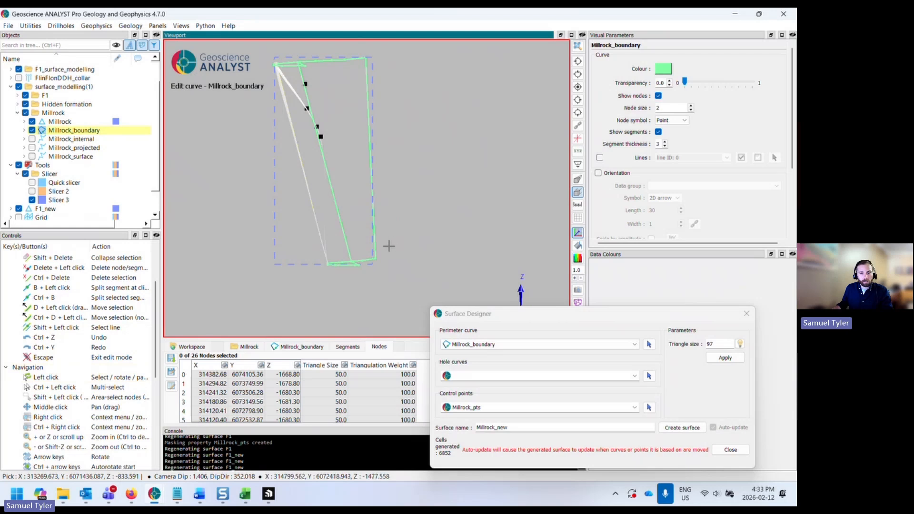
left_click_drag(333, 288, 314, 269)
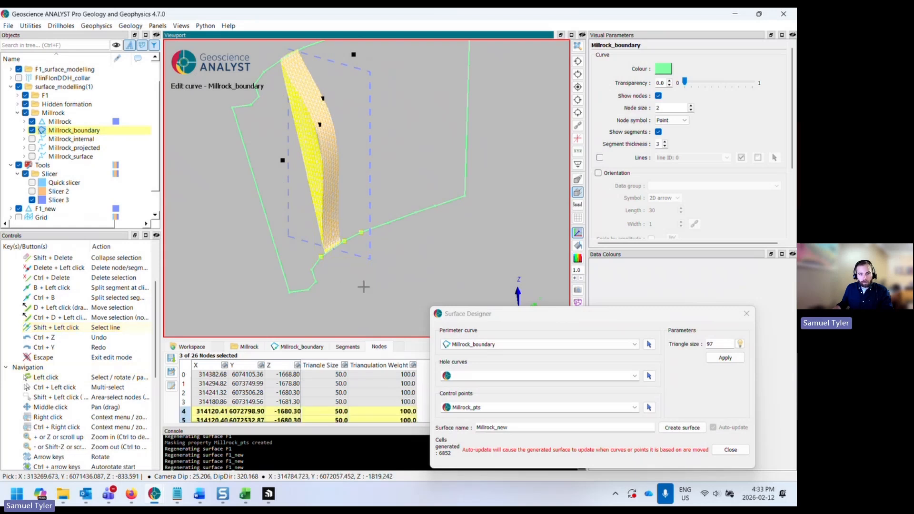
left_click_drag(363, 286, 314, 270)
left_click(311, 270, "ctrl")
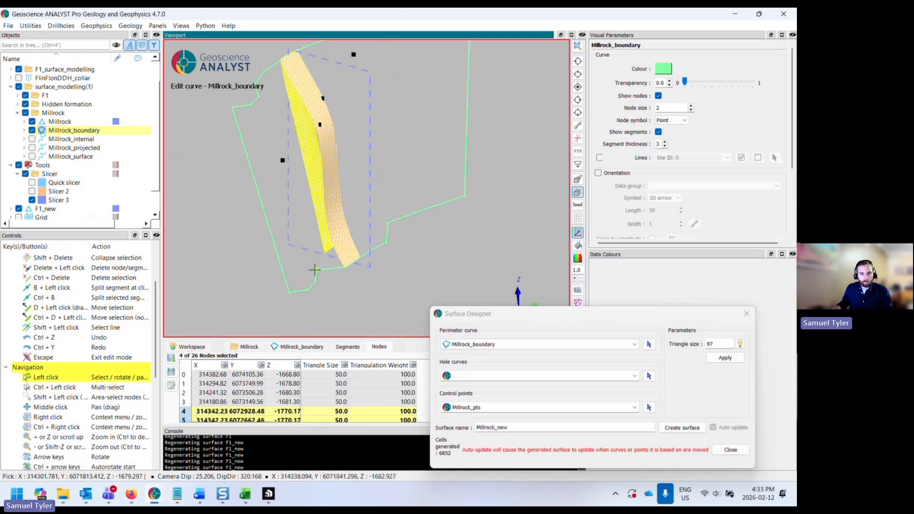
left_click(332, 275)
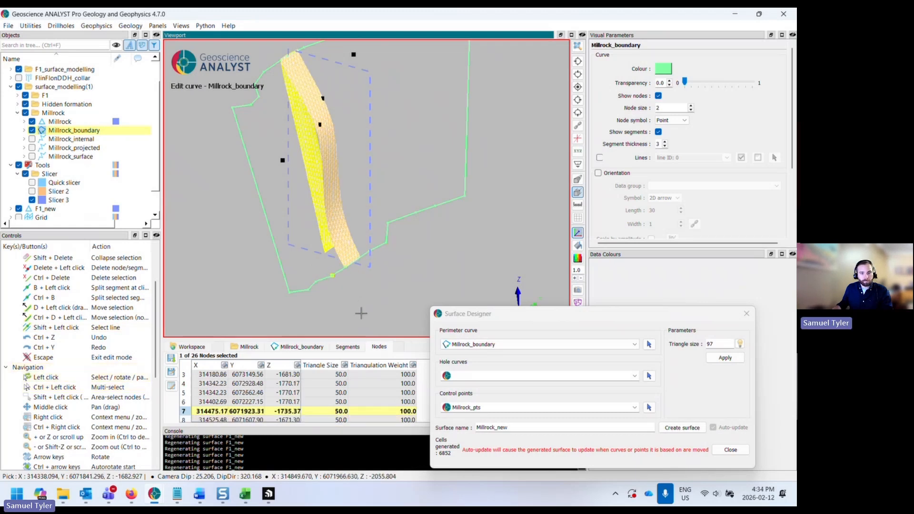
left_click_drag(360, 312, 388, 285)
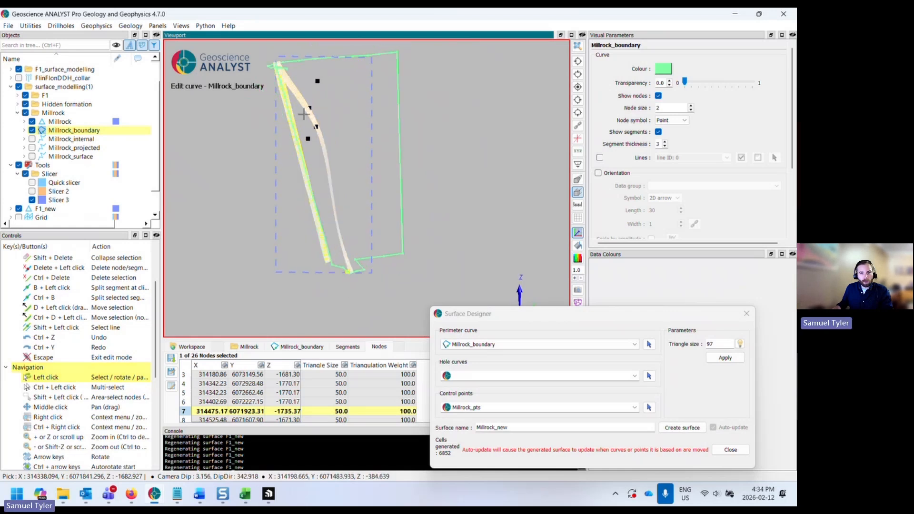
left_click_drag(328, 162, 361, 215)
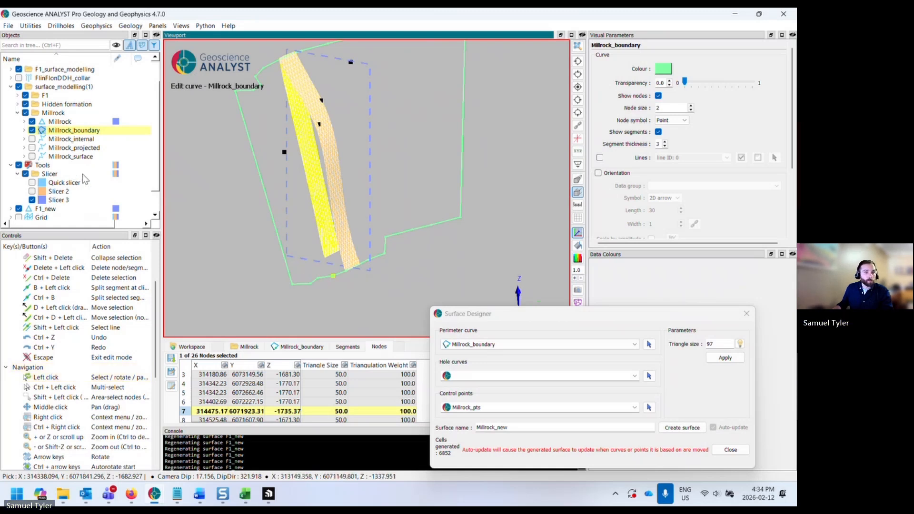
- Hide Slicer 3 and the Millrock surface to view the regenerated surface on its own
scroll(85, 179, "down", 1)
scroll(78, 172, "up", 2)
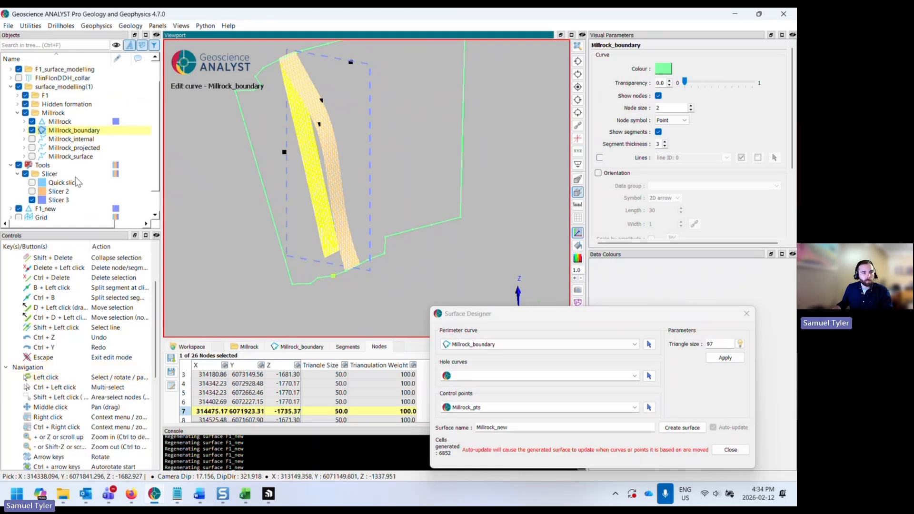
scroll(71, 166, "down", 2)
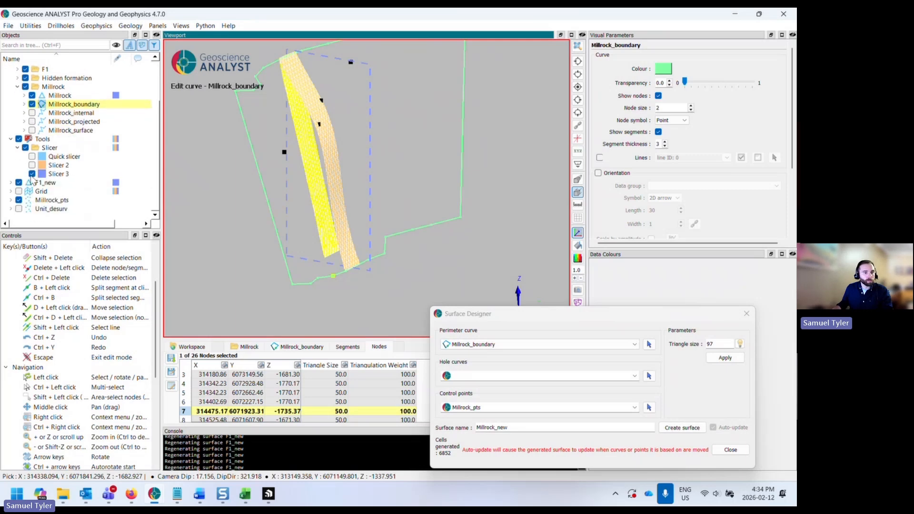
left_click(32, 174)
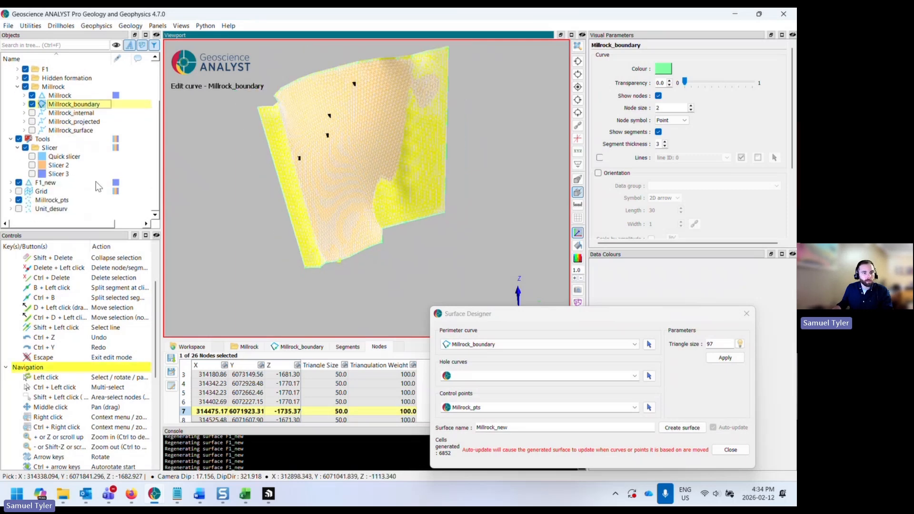
left_click(19, 183)
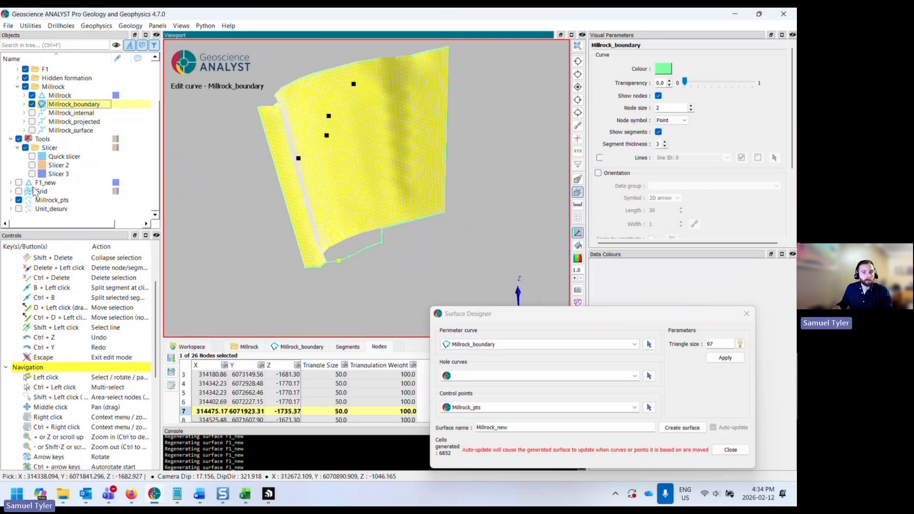
left_click(19, 184)
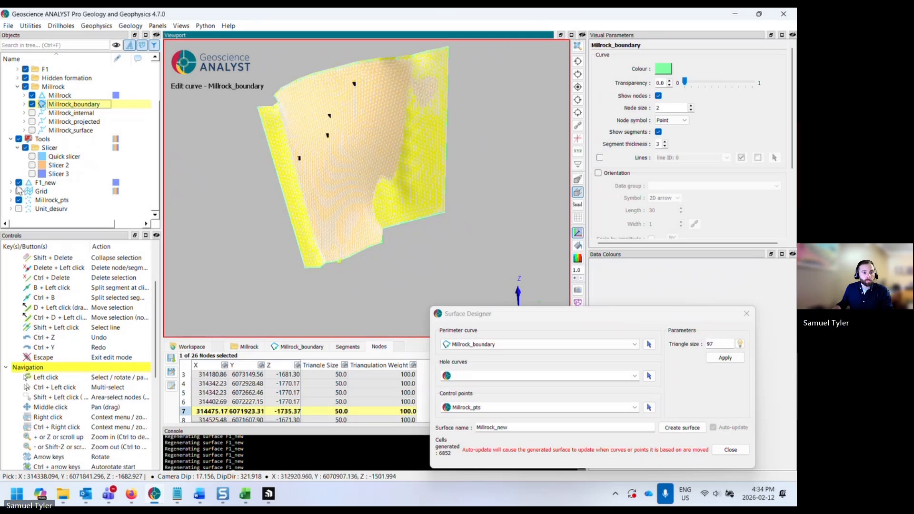
scroll(46, 194, "up", 1)
left_click(31, 122)
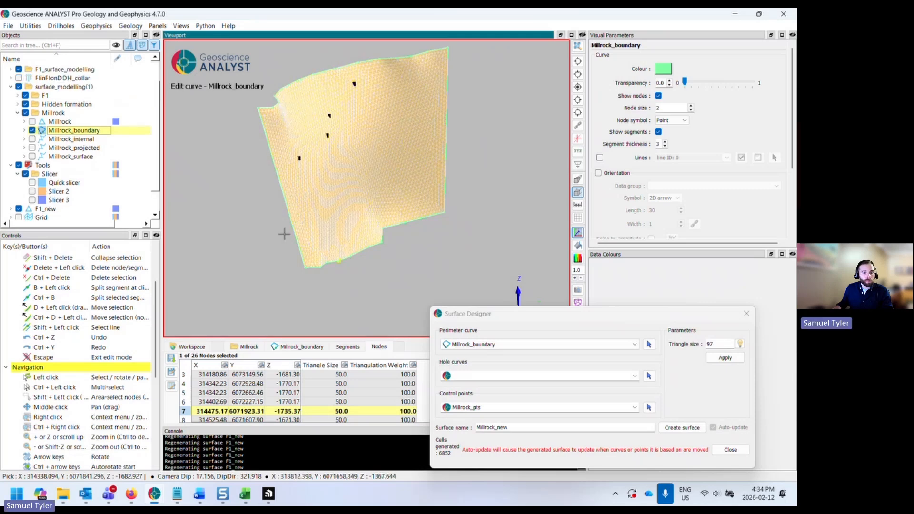
- Select more boundary nodes along the surface's lower edge and lower them
left_click_drag(285, 233, 428, 257)
middle_click_drag(428, 257, 377, 250)
scroll(376, 251, "up", 2)
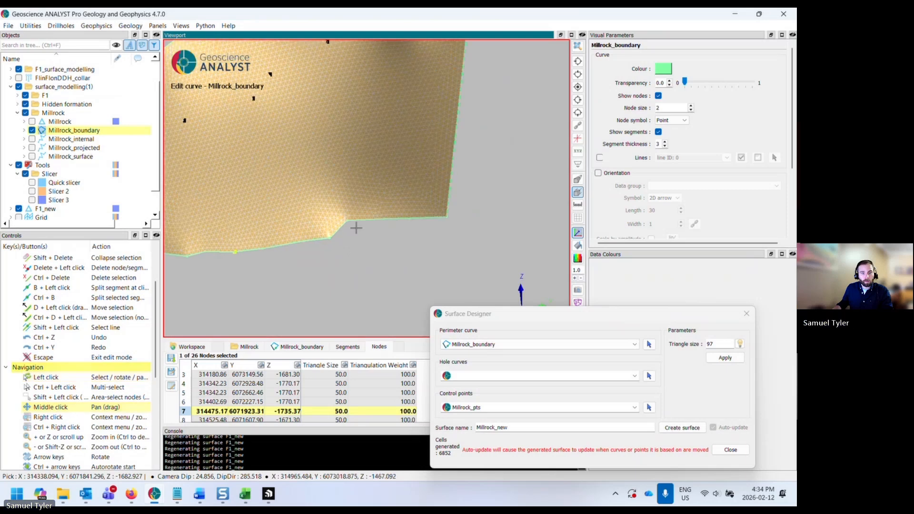
left_click(348, 221)
left_click_drag(378, 245, 434, 267)
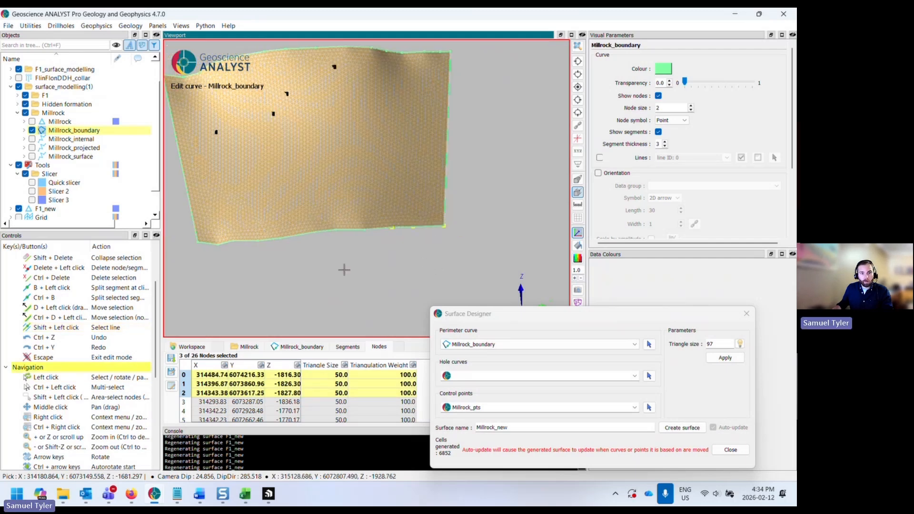
left_click_drag(342, 269, 402, 242)
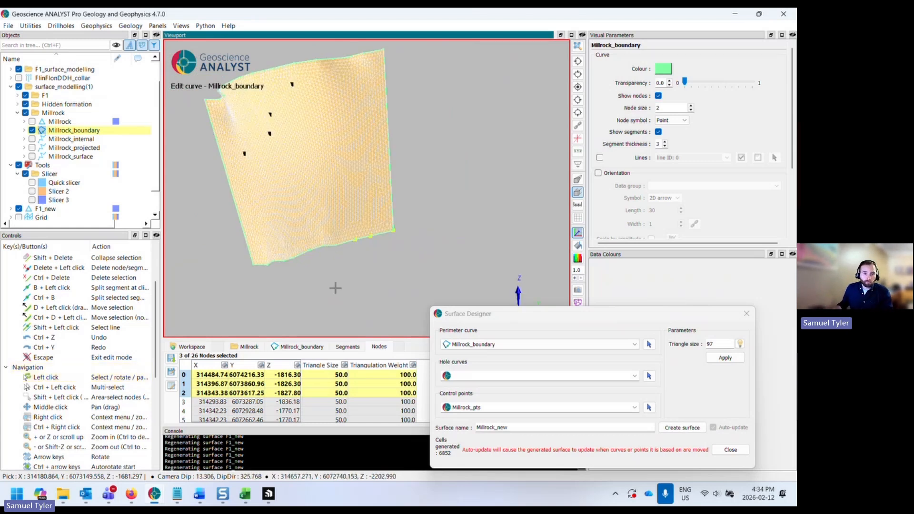
left_click_drag(336, 288, 310, 285)
left_click_drag(207, 242, 349, 263, "shift")
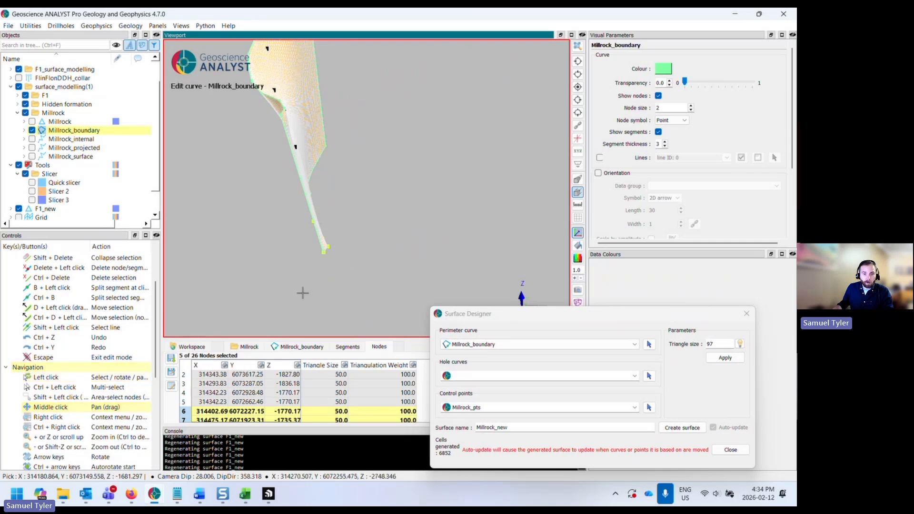
left_click_drag(303, 292, 313, 291)
left_click_drag(375, 254, 327, 240)
middle_click_drag(327, 241, 318, 265)
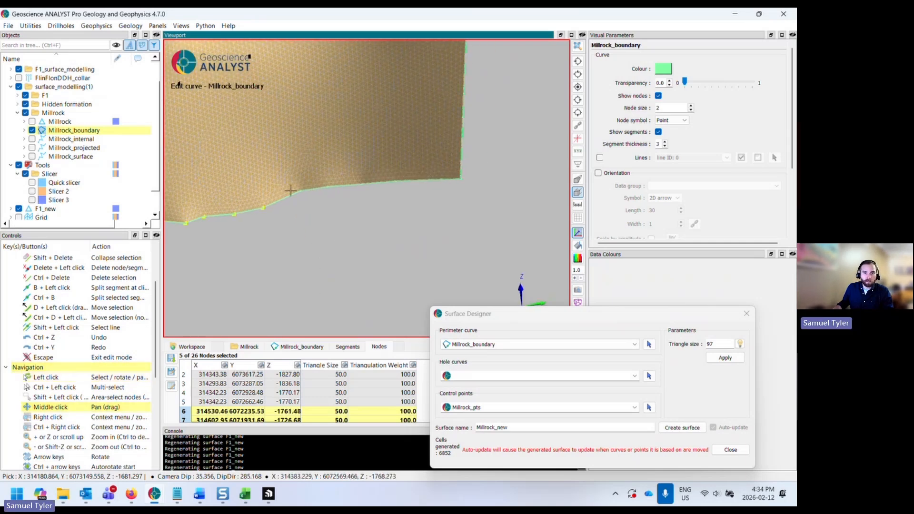
- Select another group of boundary nodes and move them deeper to extend the surface further
left_click_drag(290, 185, 350, 241, "shift")
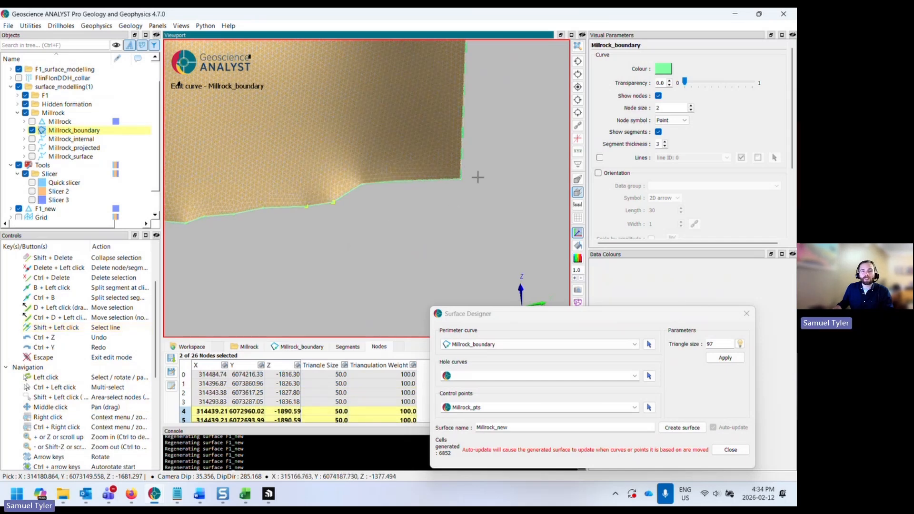
left_click_drag(477, 175, 356, 197, "shift")
left_click_drag(411, 224, 336, 251)
middle_click_drag(336, 250, 344, 258)
mouse_move(344, 257)
left_mouse_down()
mouse_move(326, 221)
mouse_move(249, 212)
mouse_move(306, 198)
mouse_move(249, 196)
mouse_move(395, 204)
mouse_move(347, 210)
mouse_move(350, 218)
mouse_move(402, 215)
mouse_move(344, 236)
left_mouse_up()
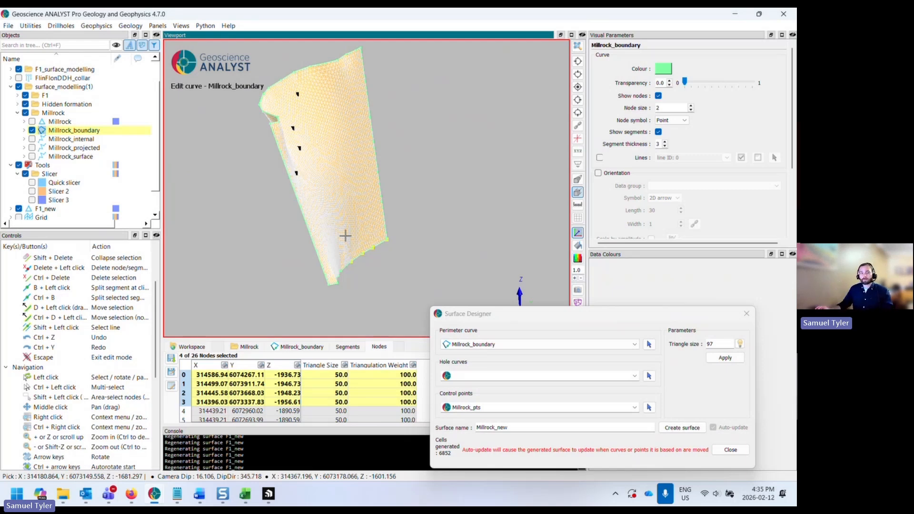
mouse_move(348, 234)
left_mouse_down()
mouse_move(312, 229)
mouse_move(299, 236)
mouse_move(336, 243)
left_mouse_up()
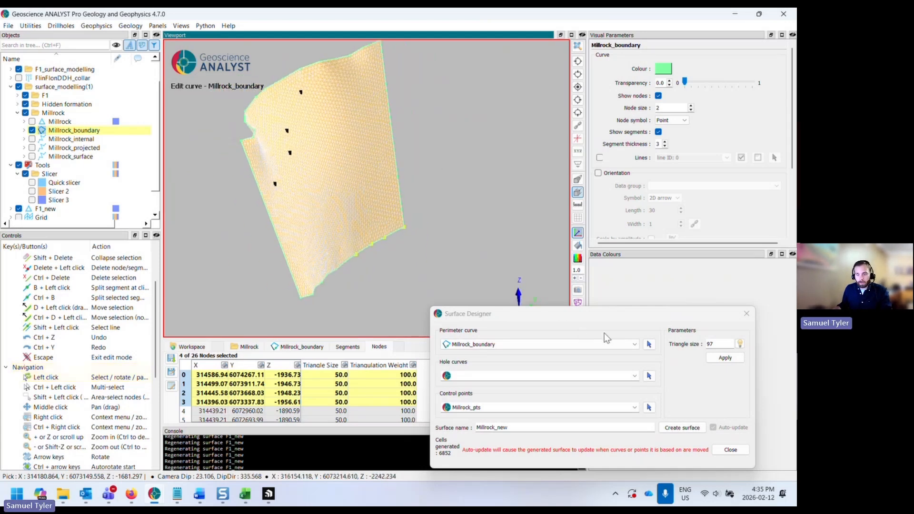
- Close the Surface Designer and leave curve editing mode
left_click(728, 450)
left_click_drag(434, 234, 323, 249)
left_click(331, 281)
left_click_drag(330, 281, 399, 272)
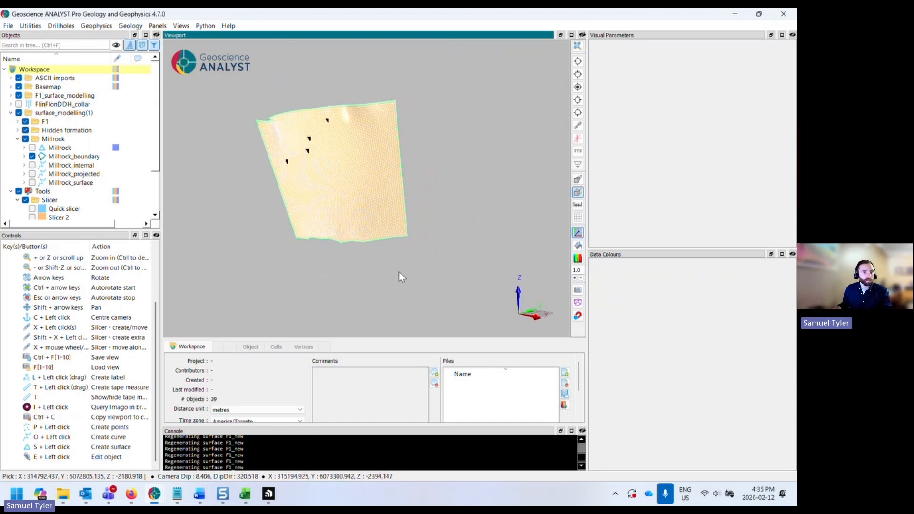
- Collapse the Millrock, Tools and surface_modelling folders in the object tree
left_click(18, 140)
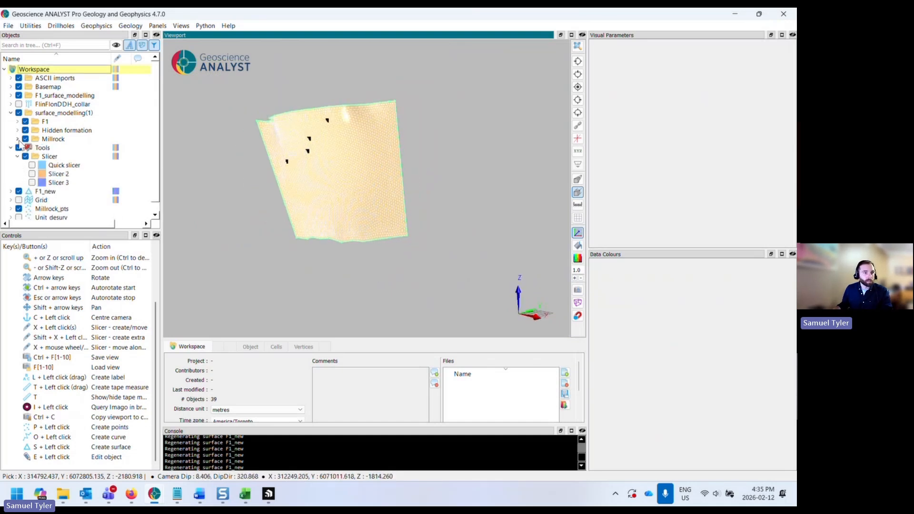
scroll(48, 153, "down", 1)
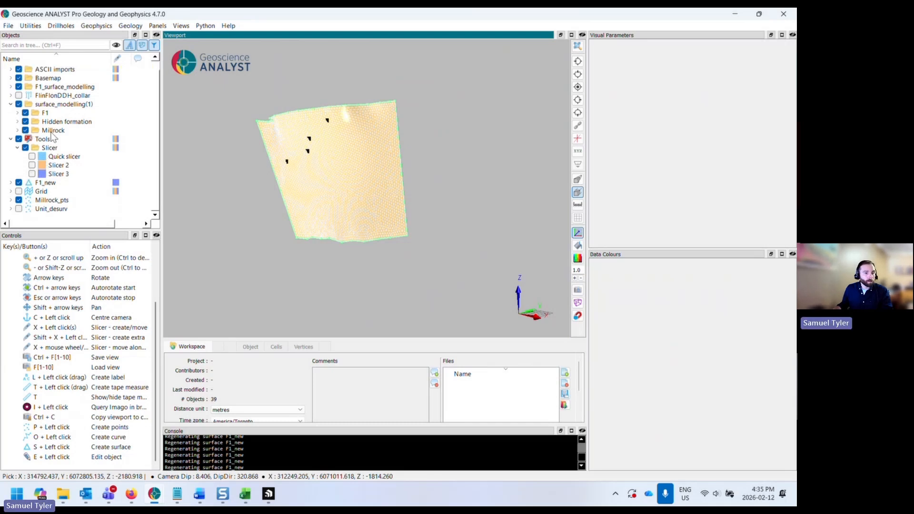
left_click(11, 139)
left_click(10, 113)
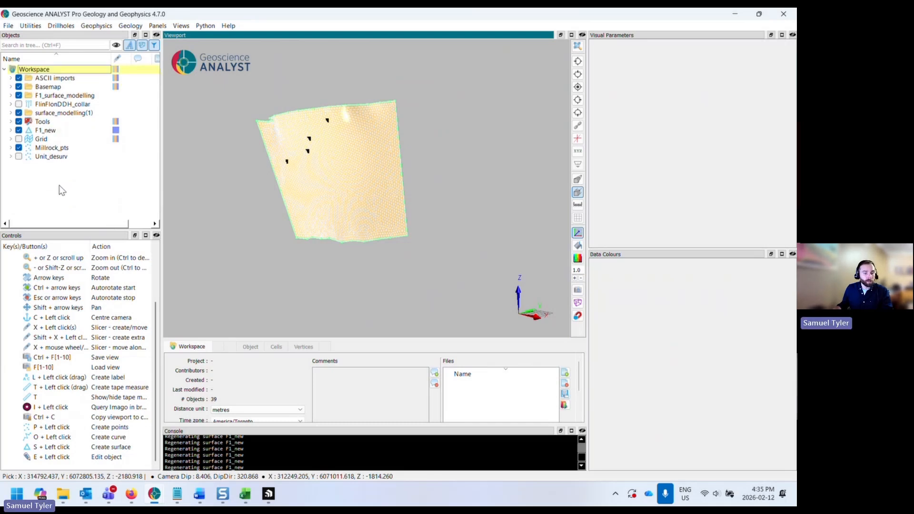
- Switch to File Explorer, open the Exercise15 data folder and select surfaces_remodelled.geoh5
mouse_move(67, 501)
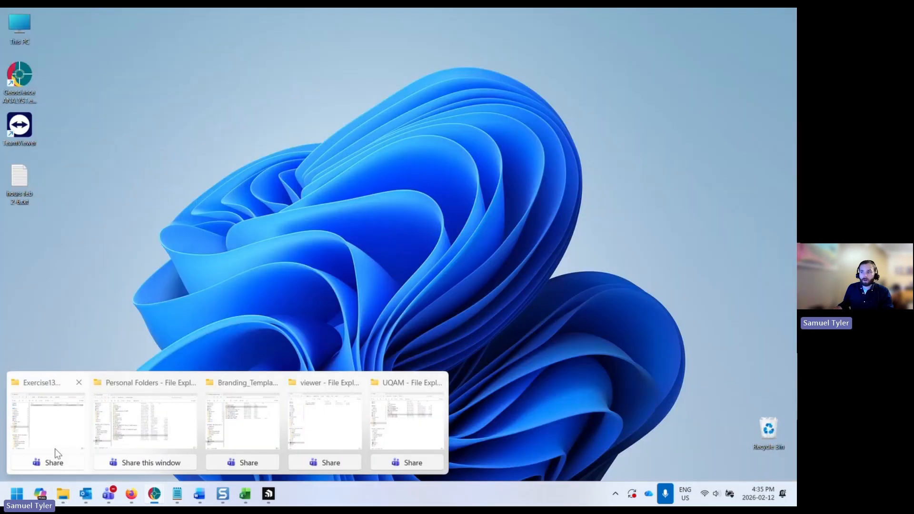
left_click(55, 448)
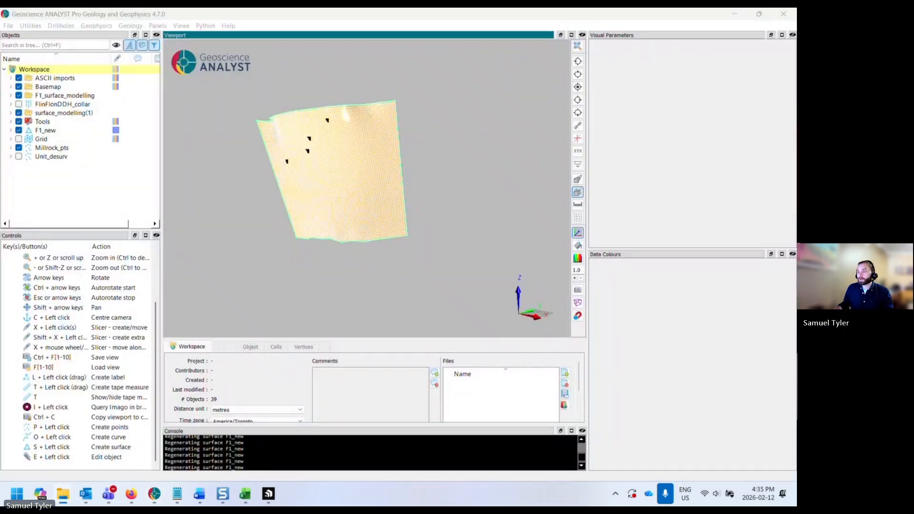
left_click_drag(796, 102, 558, 71)
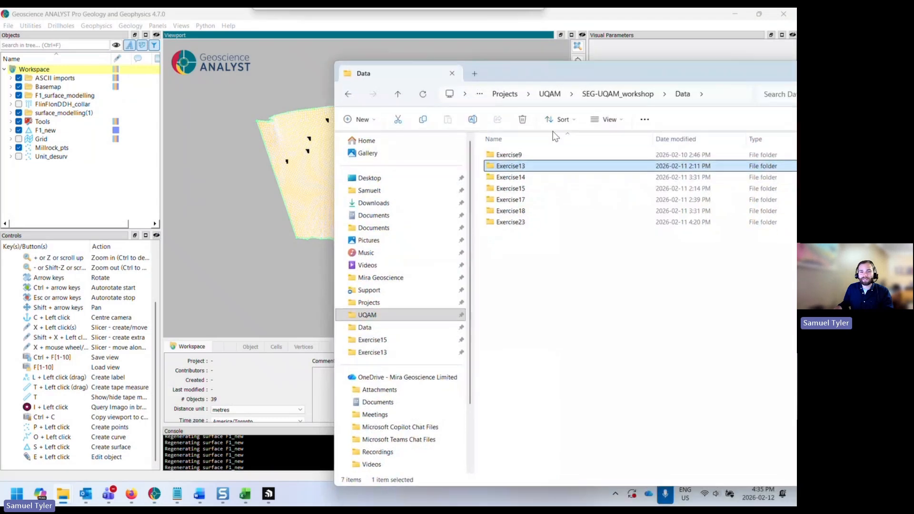
double_click(538, 191)
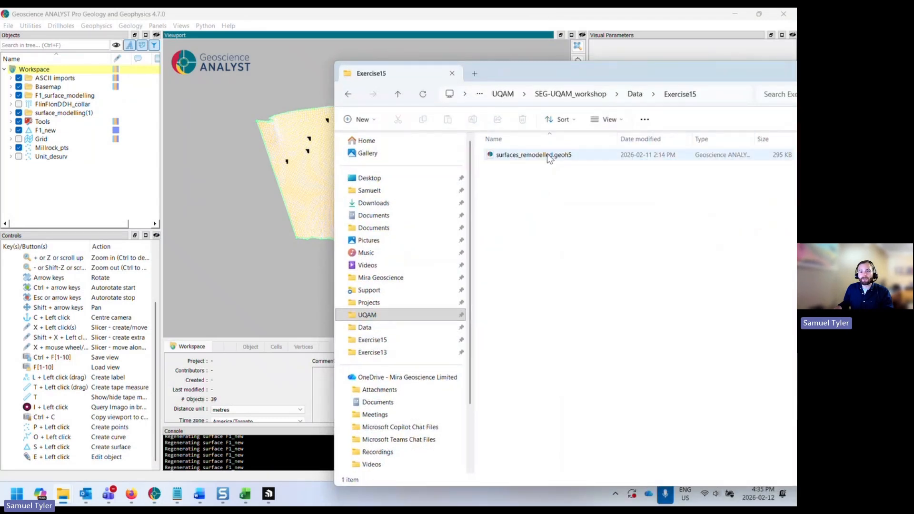
left_click(544, 159)
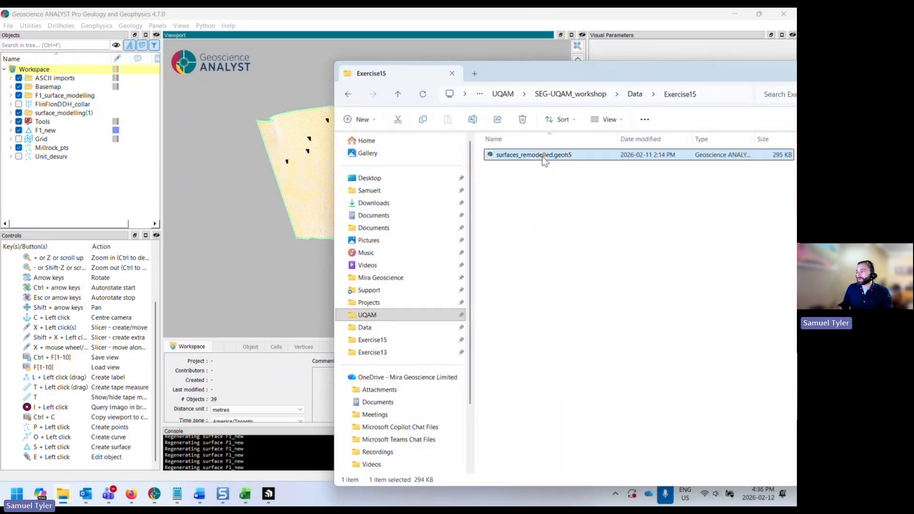